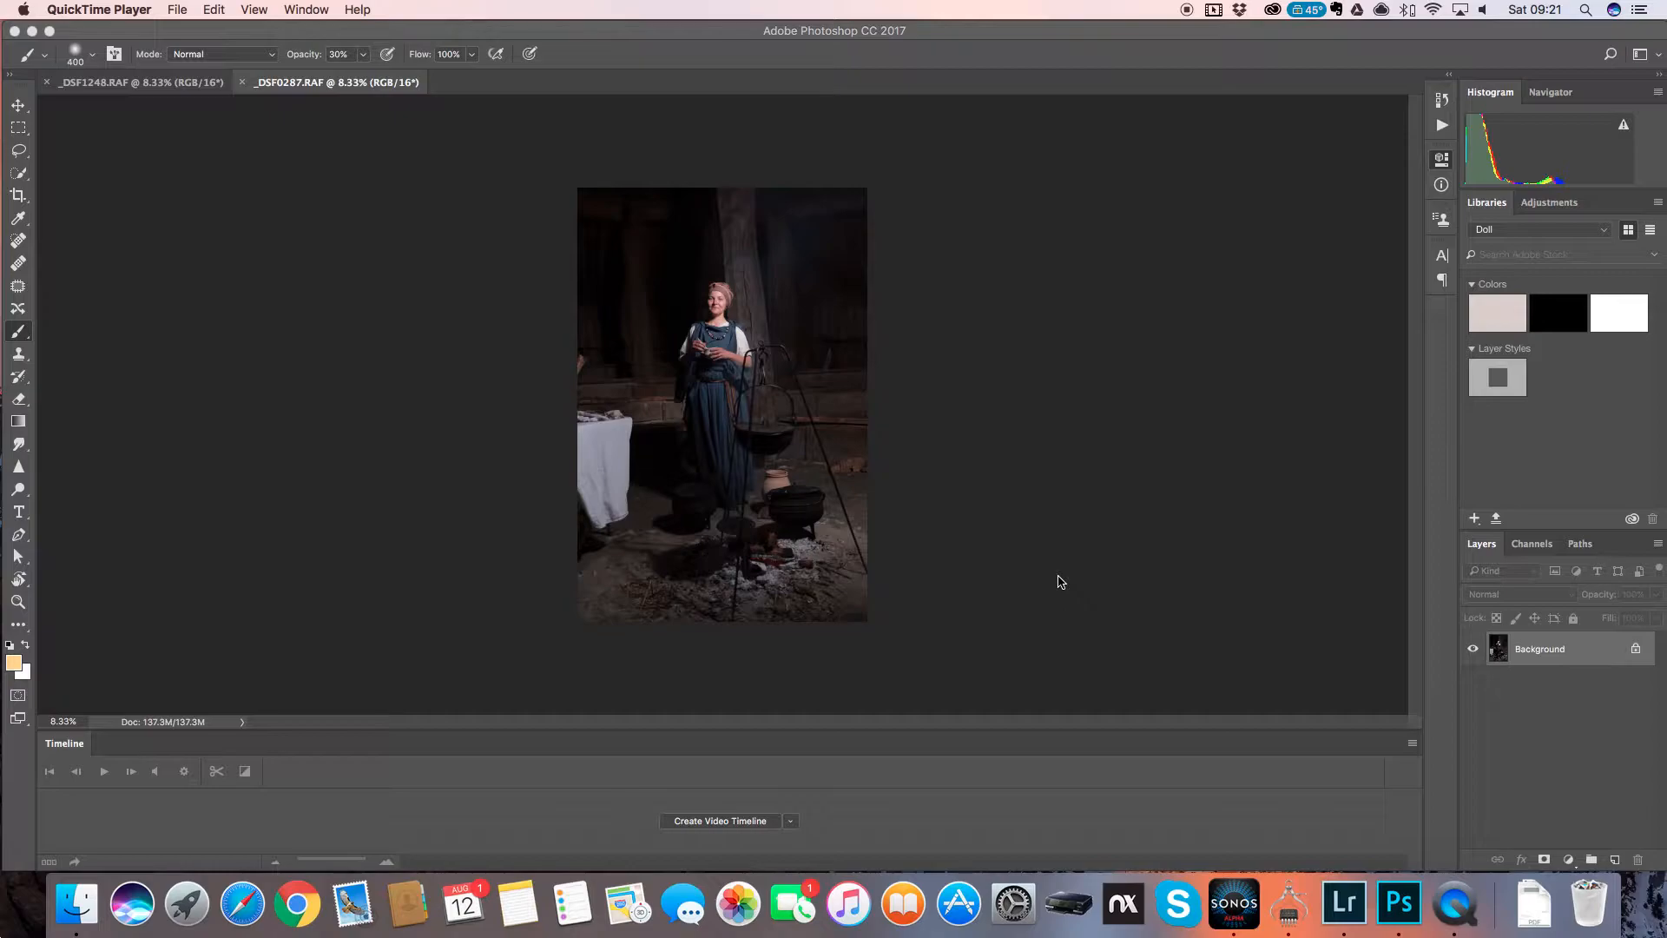
- Run the Frequency Seperation action from the Skin set on the portrait, with the face shown at 100% zoom
left_click(1441, 128)
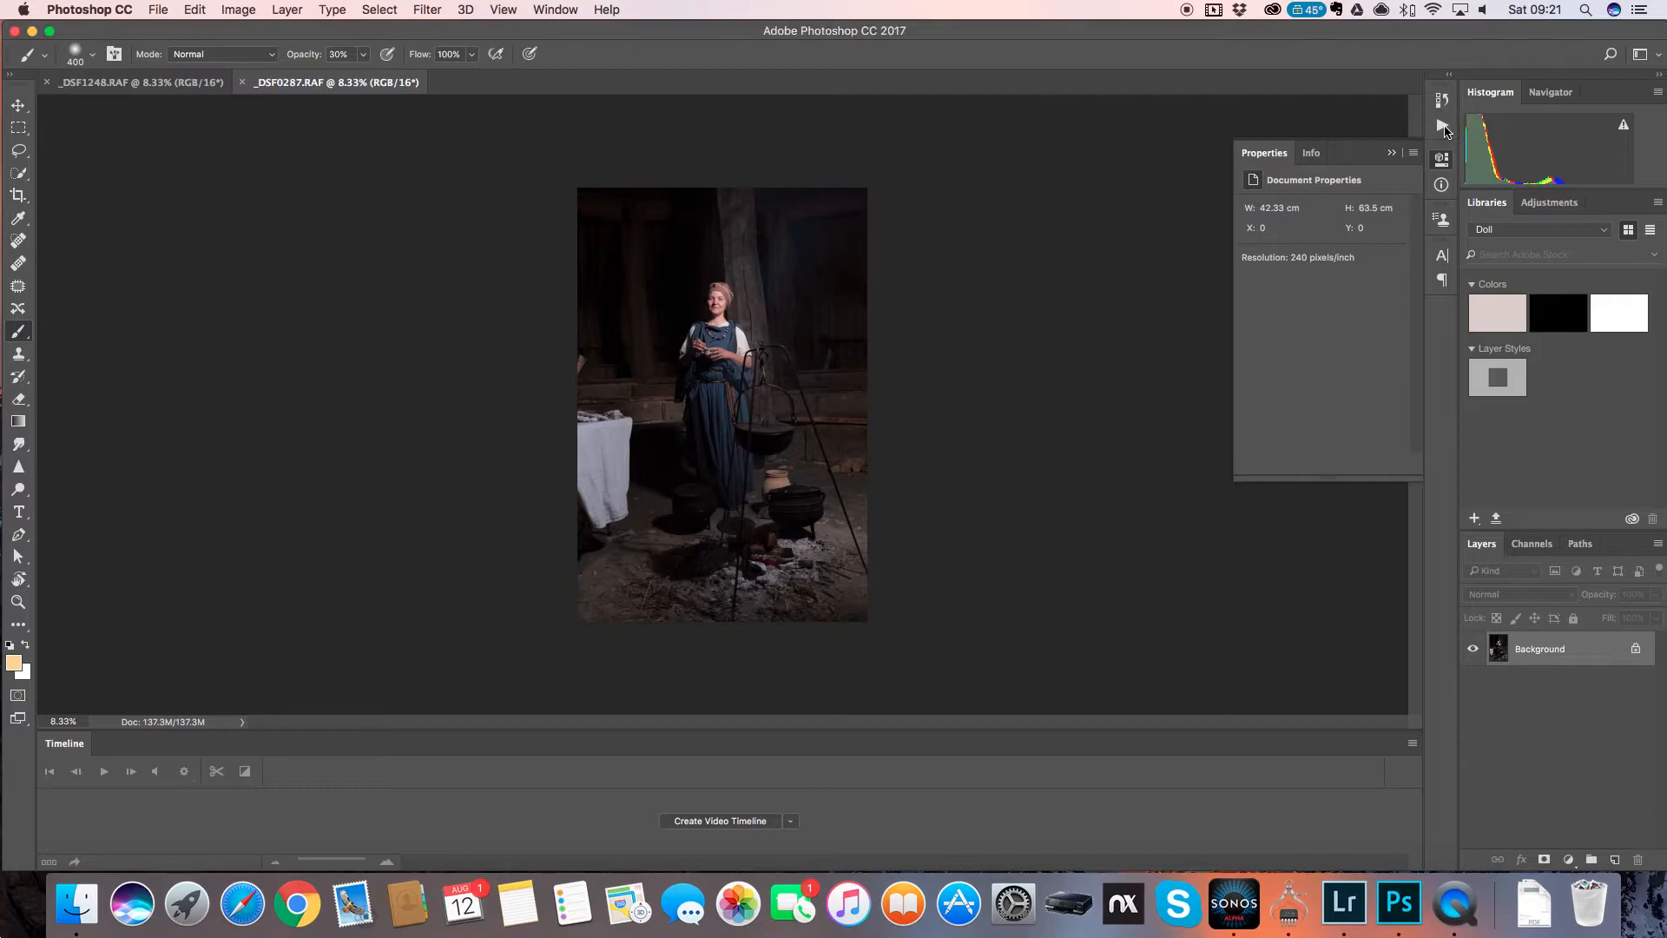
left_click(1441, 128)
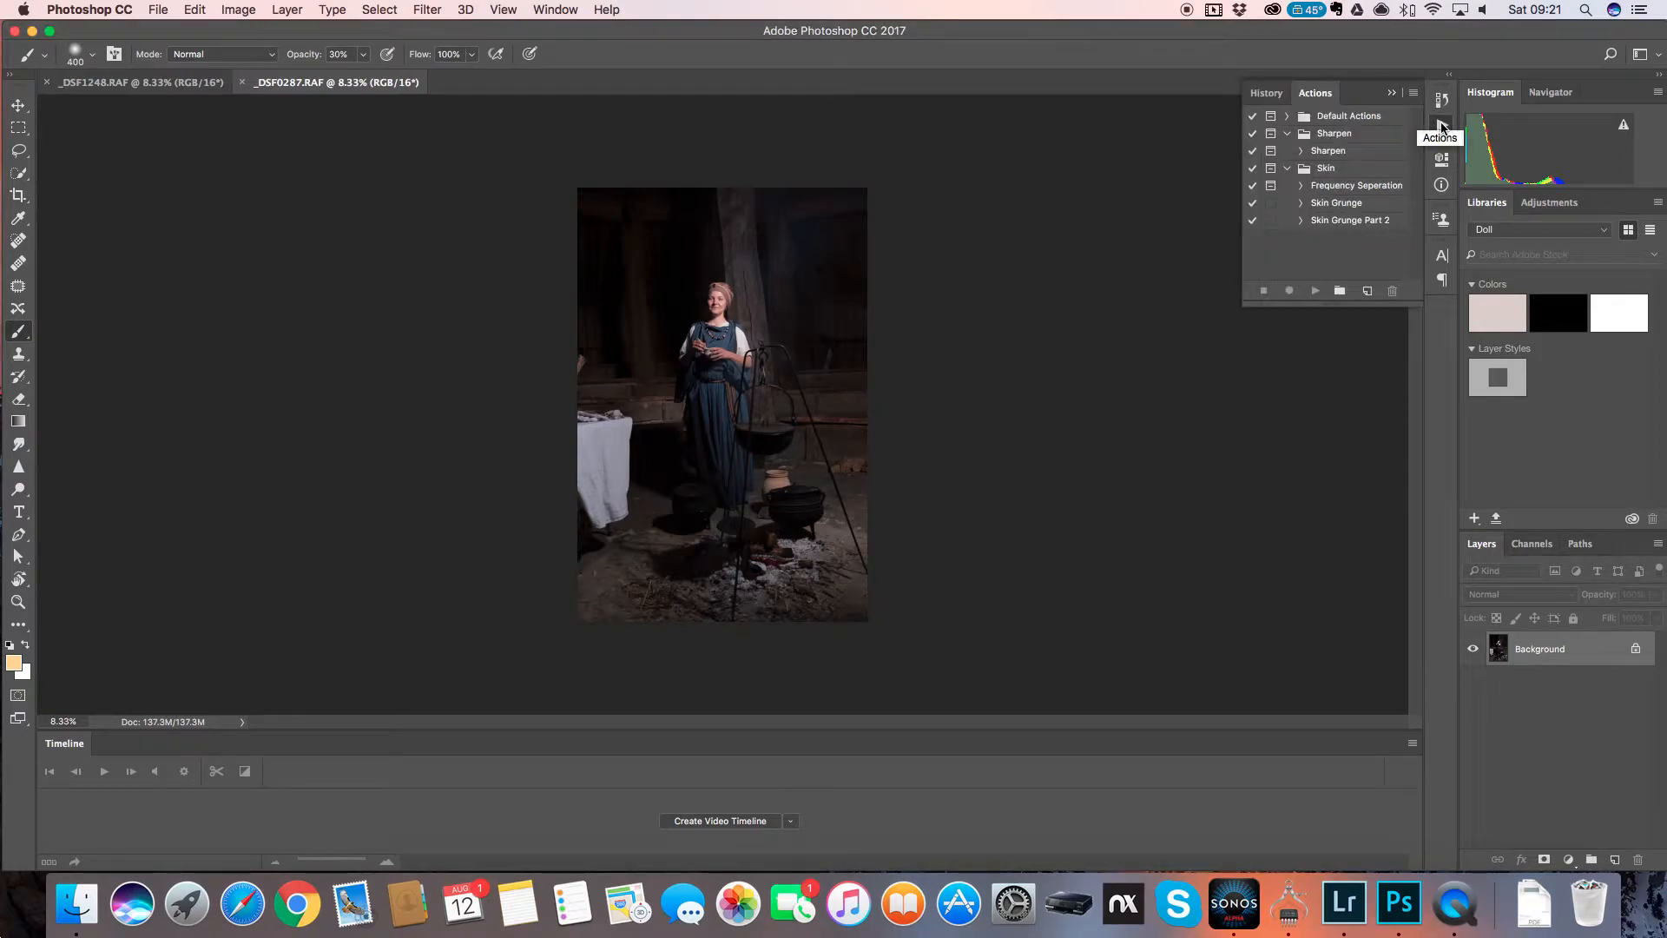
left_click(1346, 189)
key("super+plus")
key("super+plus")
key("super+plus")
key("super+plus")
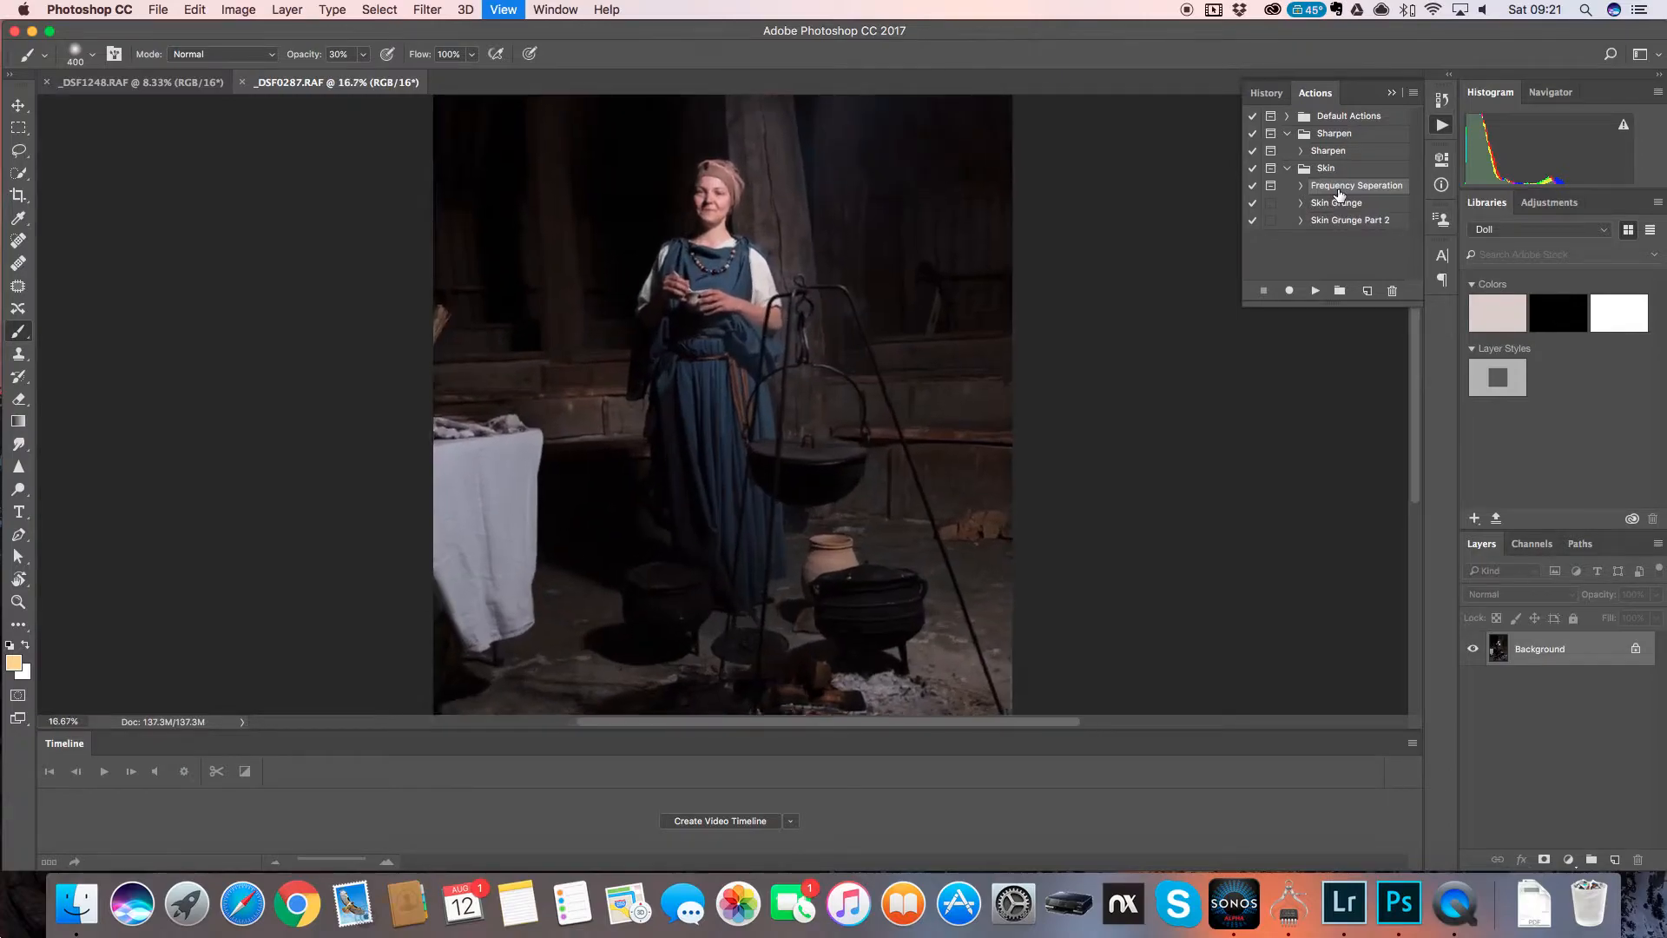
left_click_drag(851, 210, 961, 539)
key("super+plus")
key("super+plus")
key("super+plus")
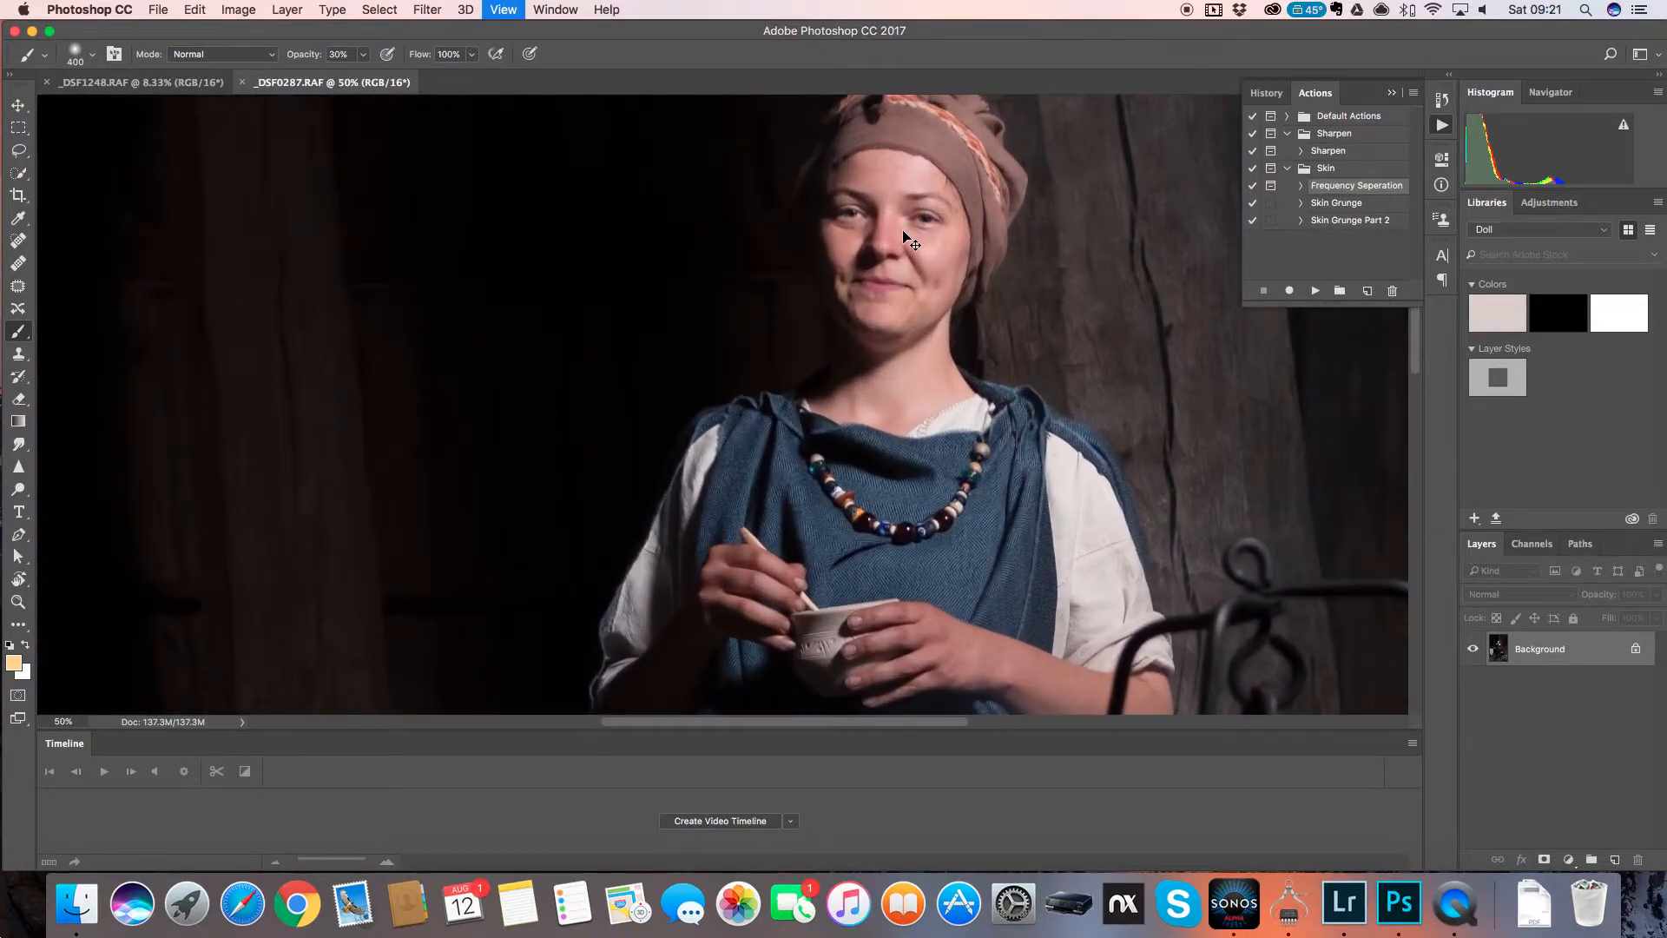
scroll(903, 230, "up", 5)
scroll(903, 230, "right", 3)
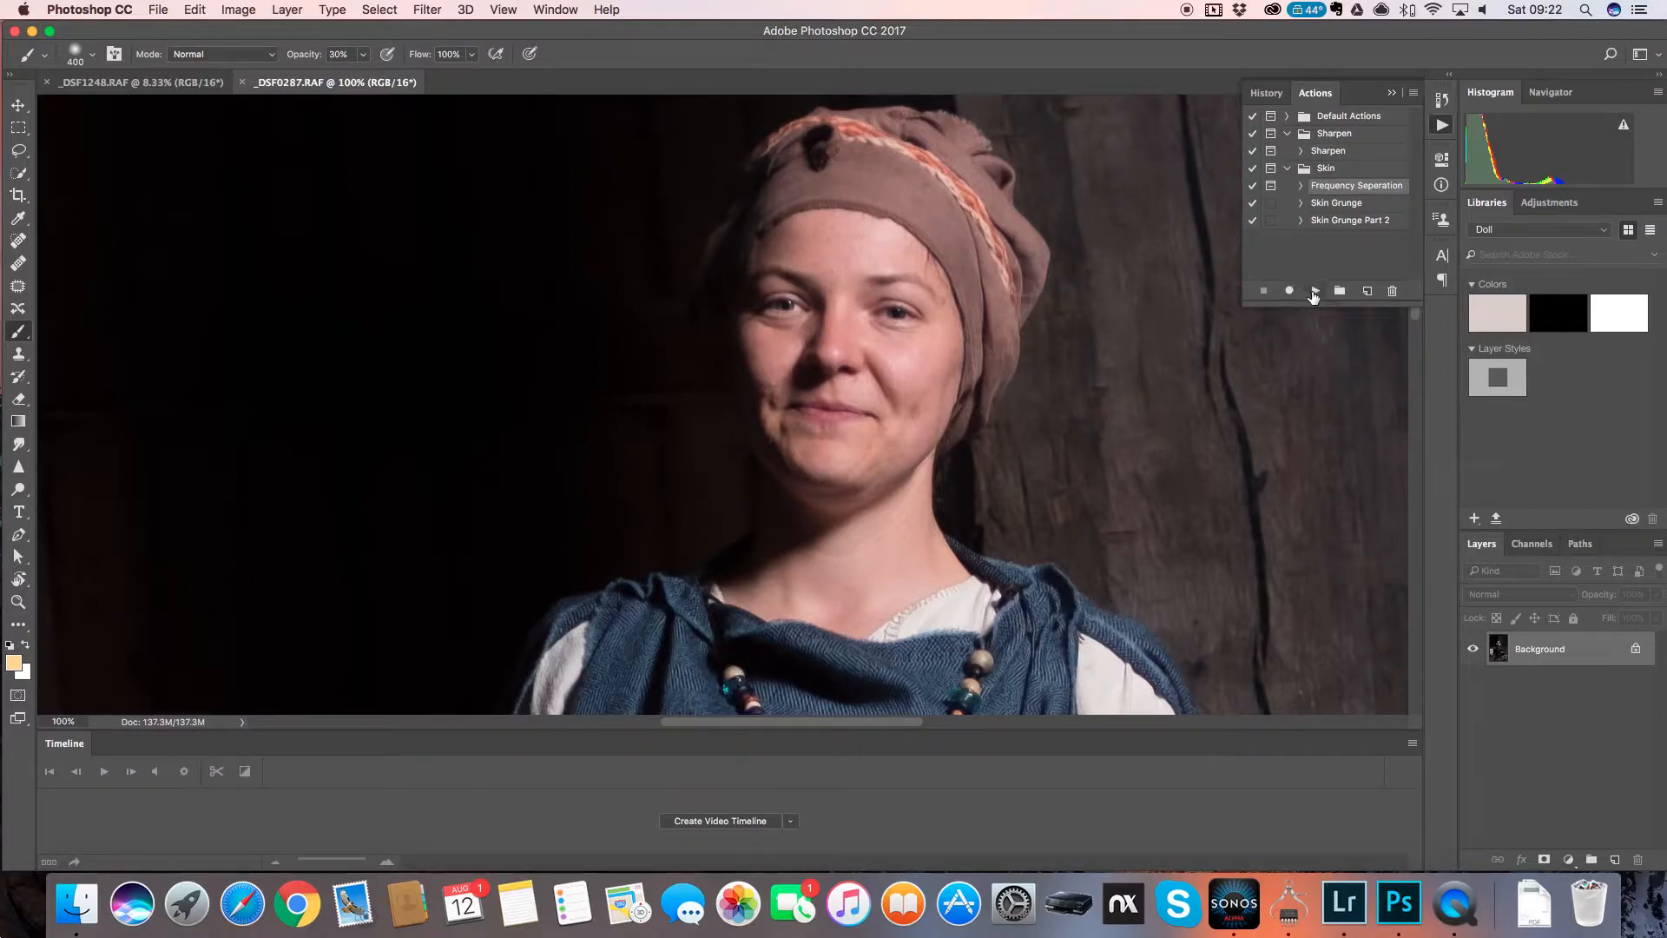
left_click(1314, 291)
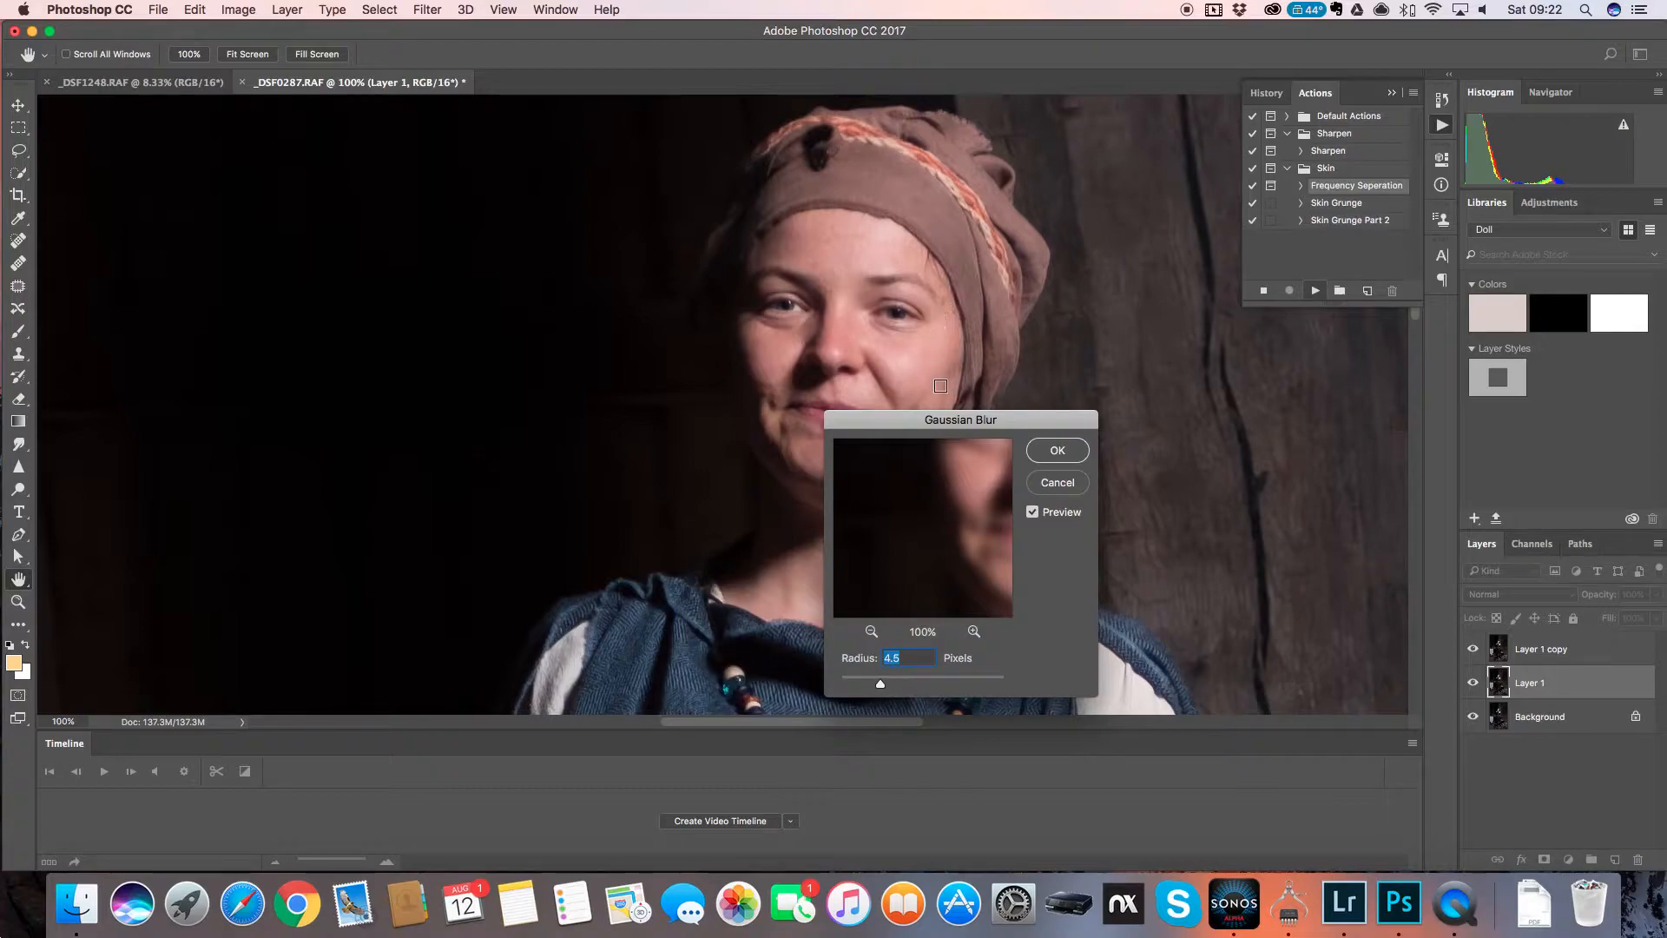
- Preview the Gaussian Blur on the face and apply it with a radius of 7.2 pixels
left_click_drag(999, 422, 1177, 285)
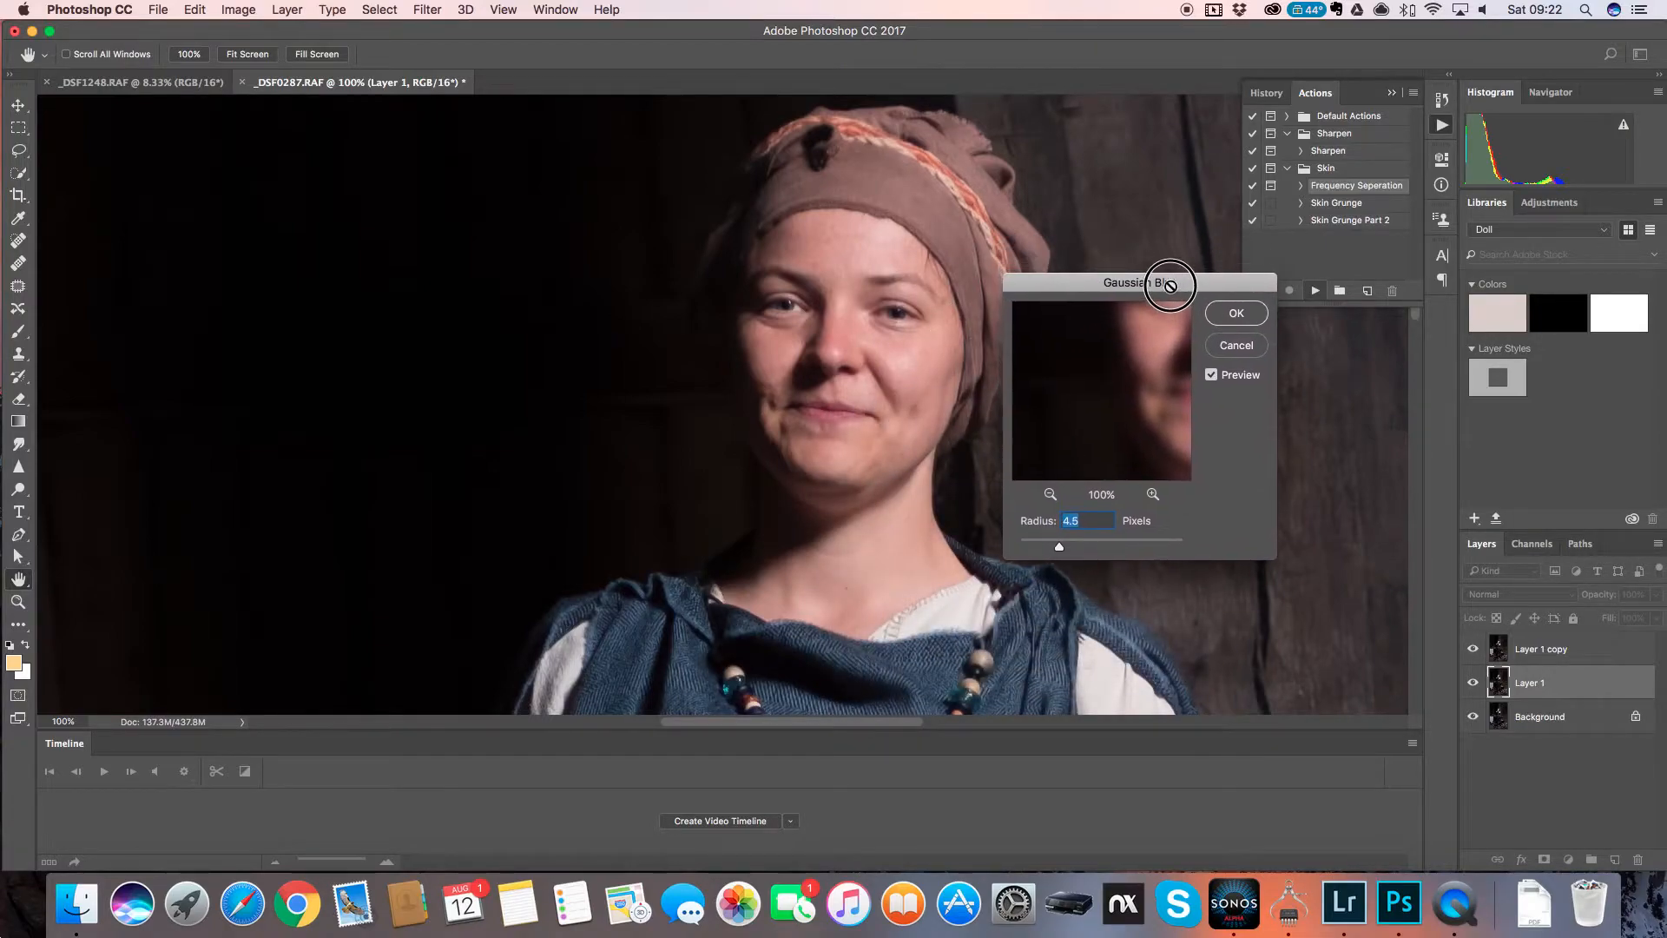
left_click(896, 352)
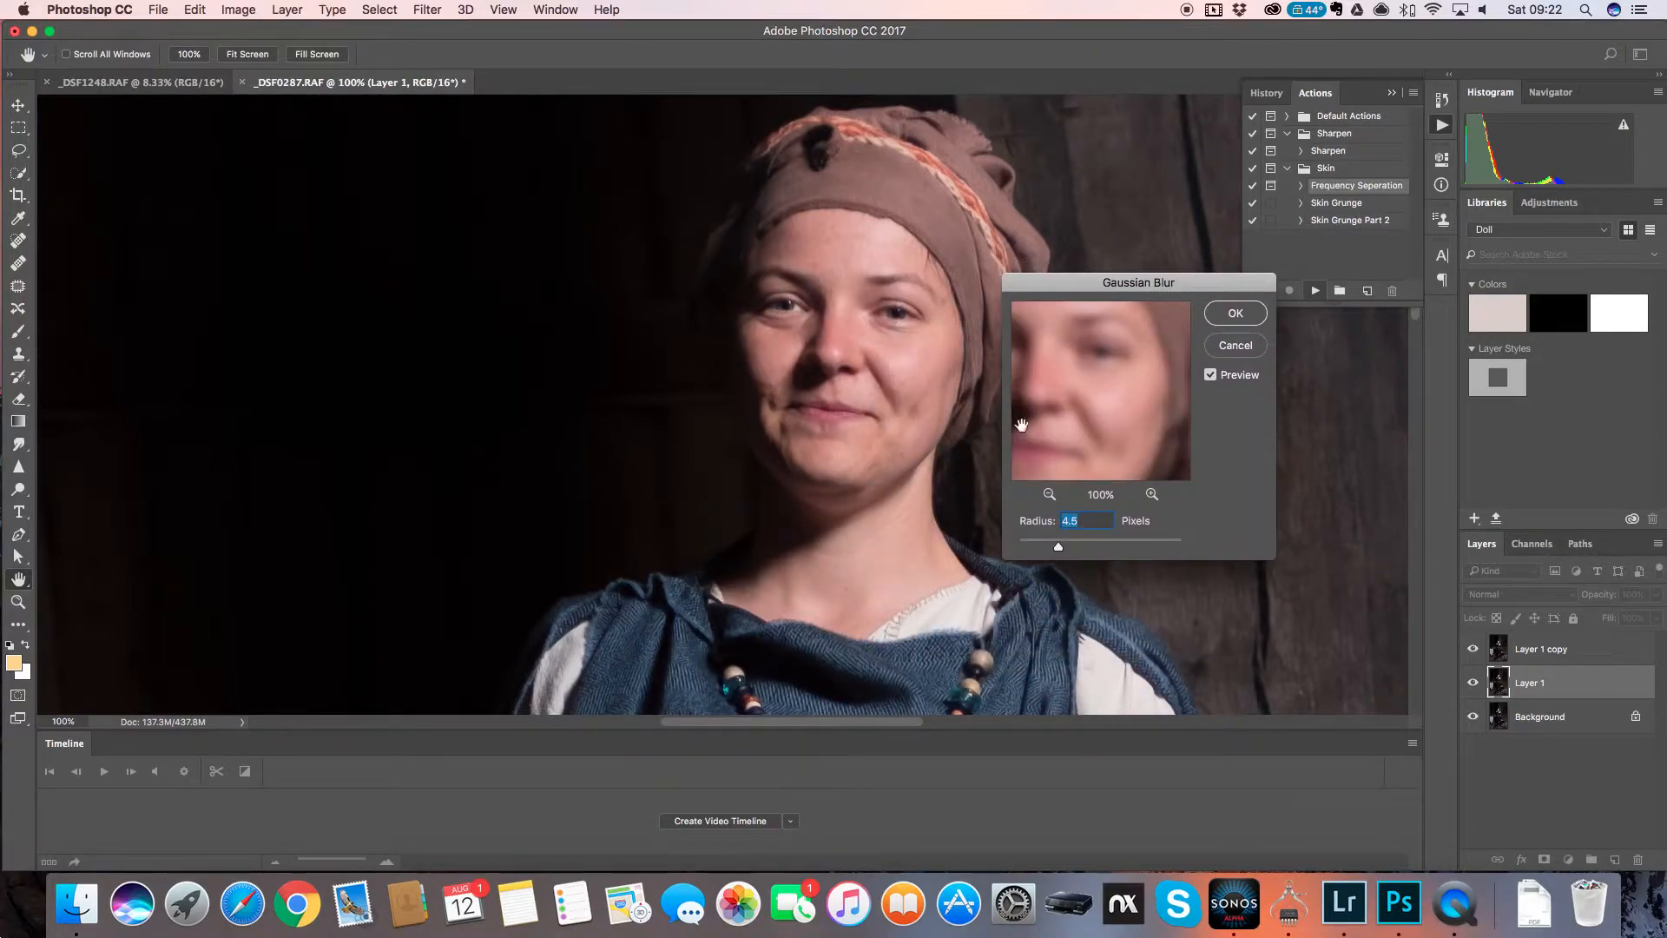
left_click_drag(1088, 396, 1129, 412)
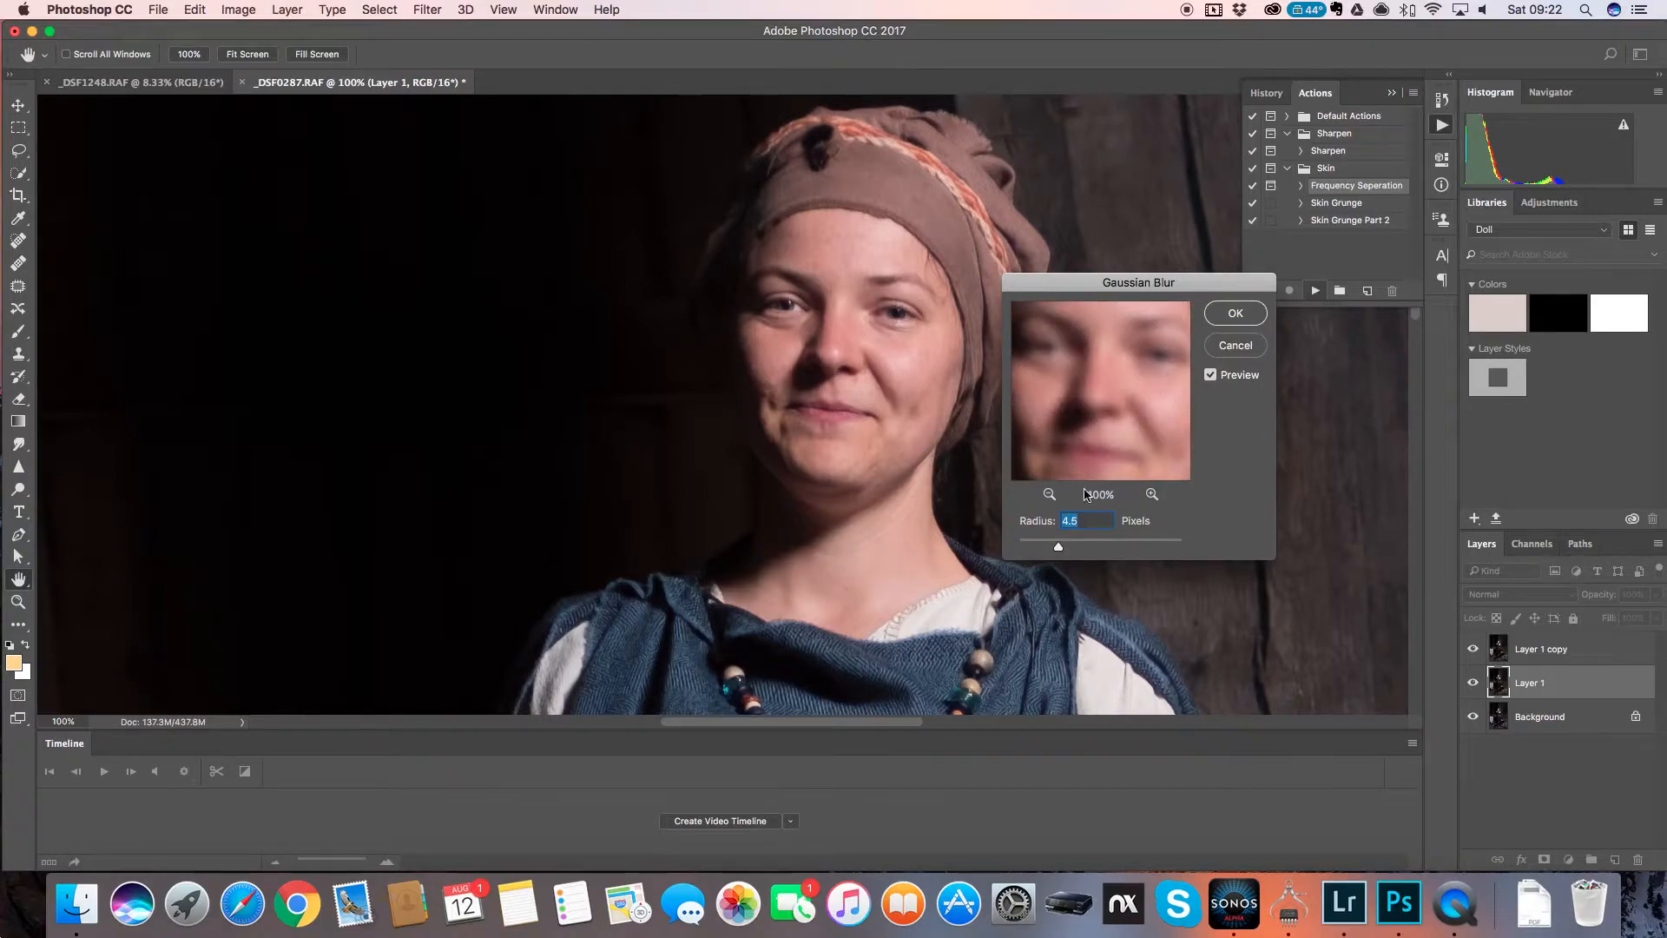
left_click_drag(1061, 549, 1072, 547)
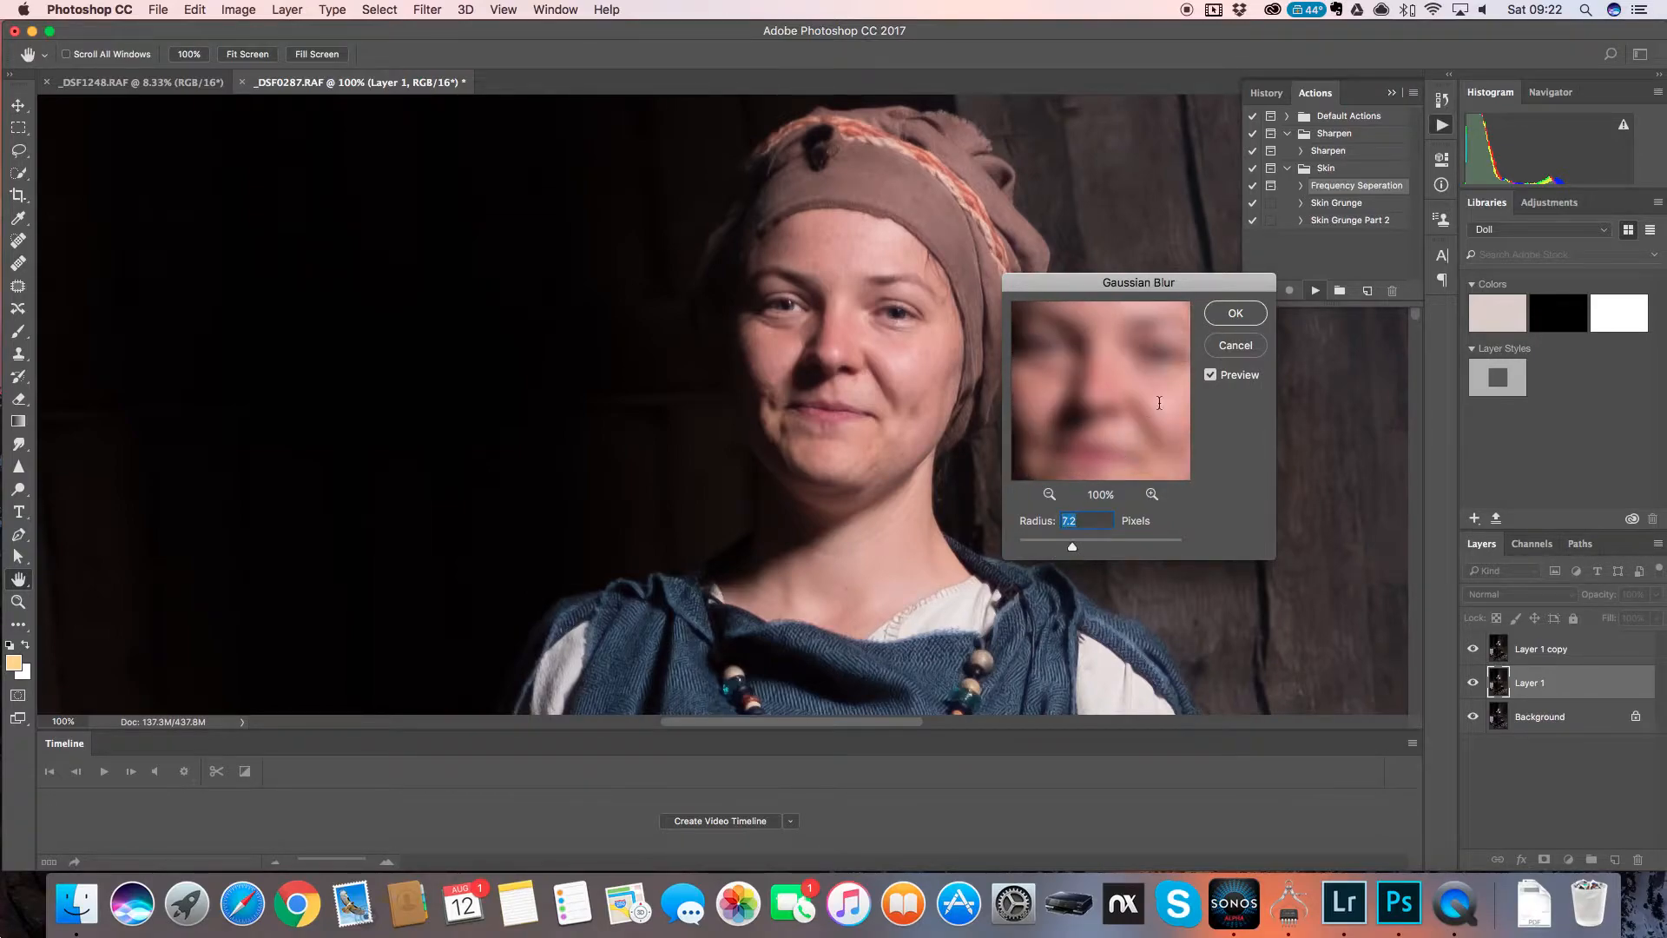
left_click(1230, 315)
key("b")
key("super+j")
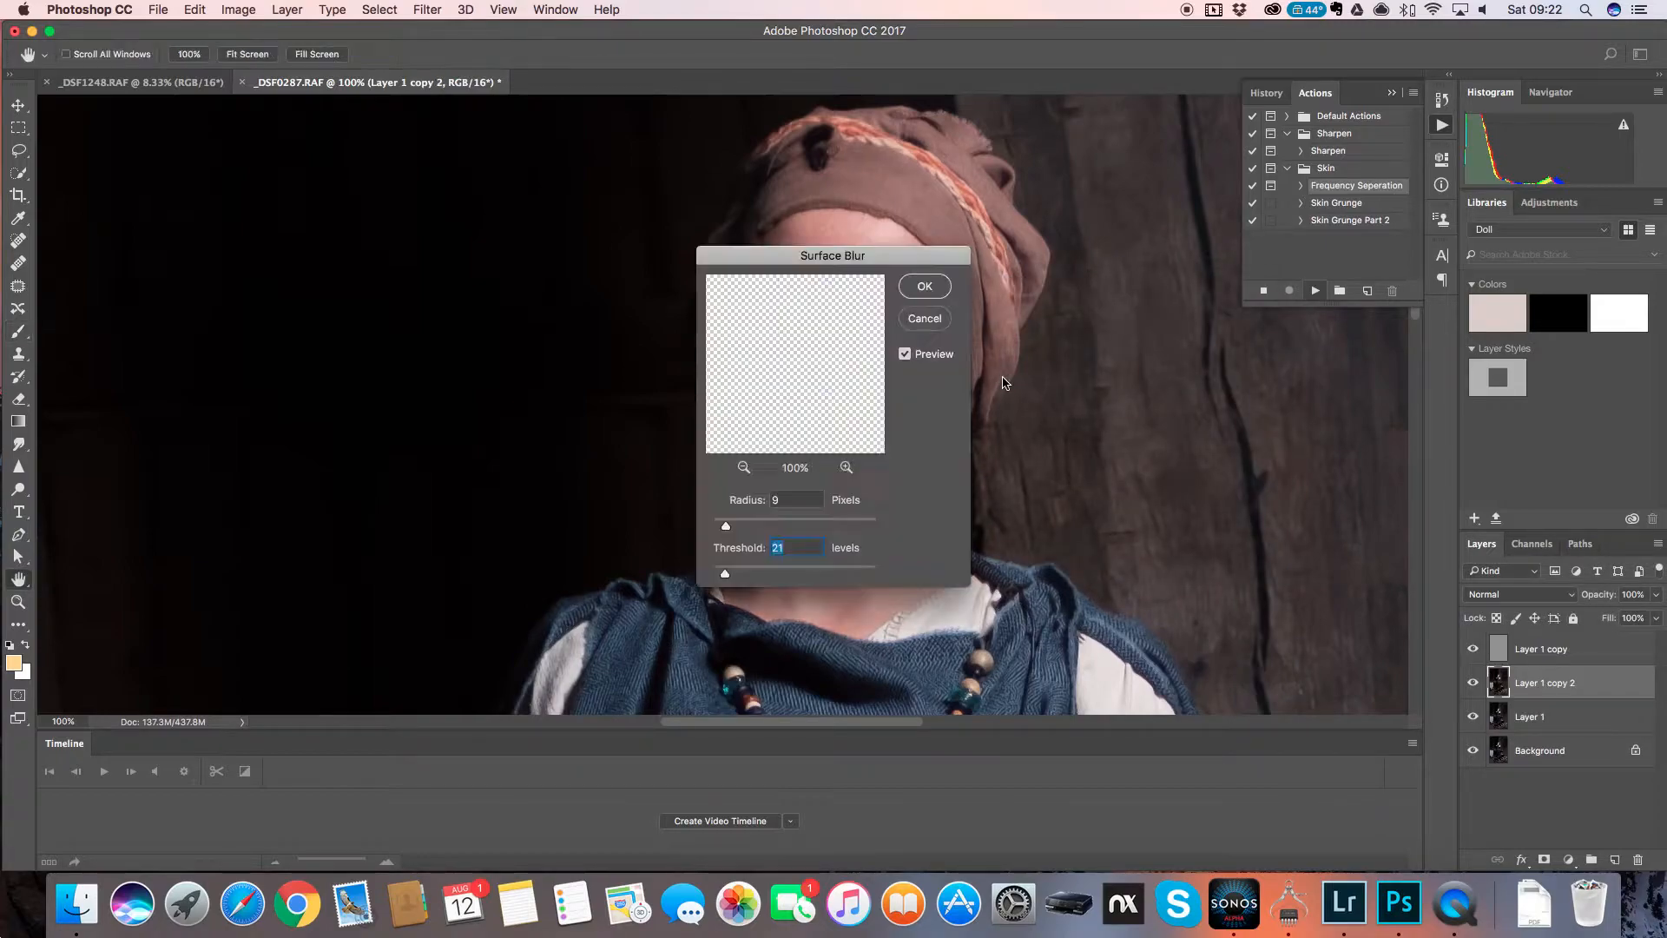
- Increase the Surface Blur radius until the skin looks smooth, and apply it with a threshold of 21 levels
left_click_drag(882, 258, 1233, 298)
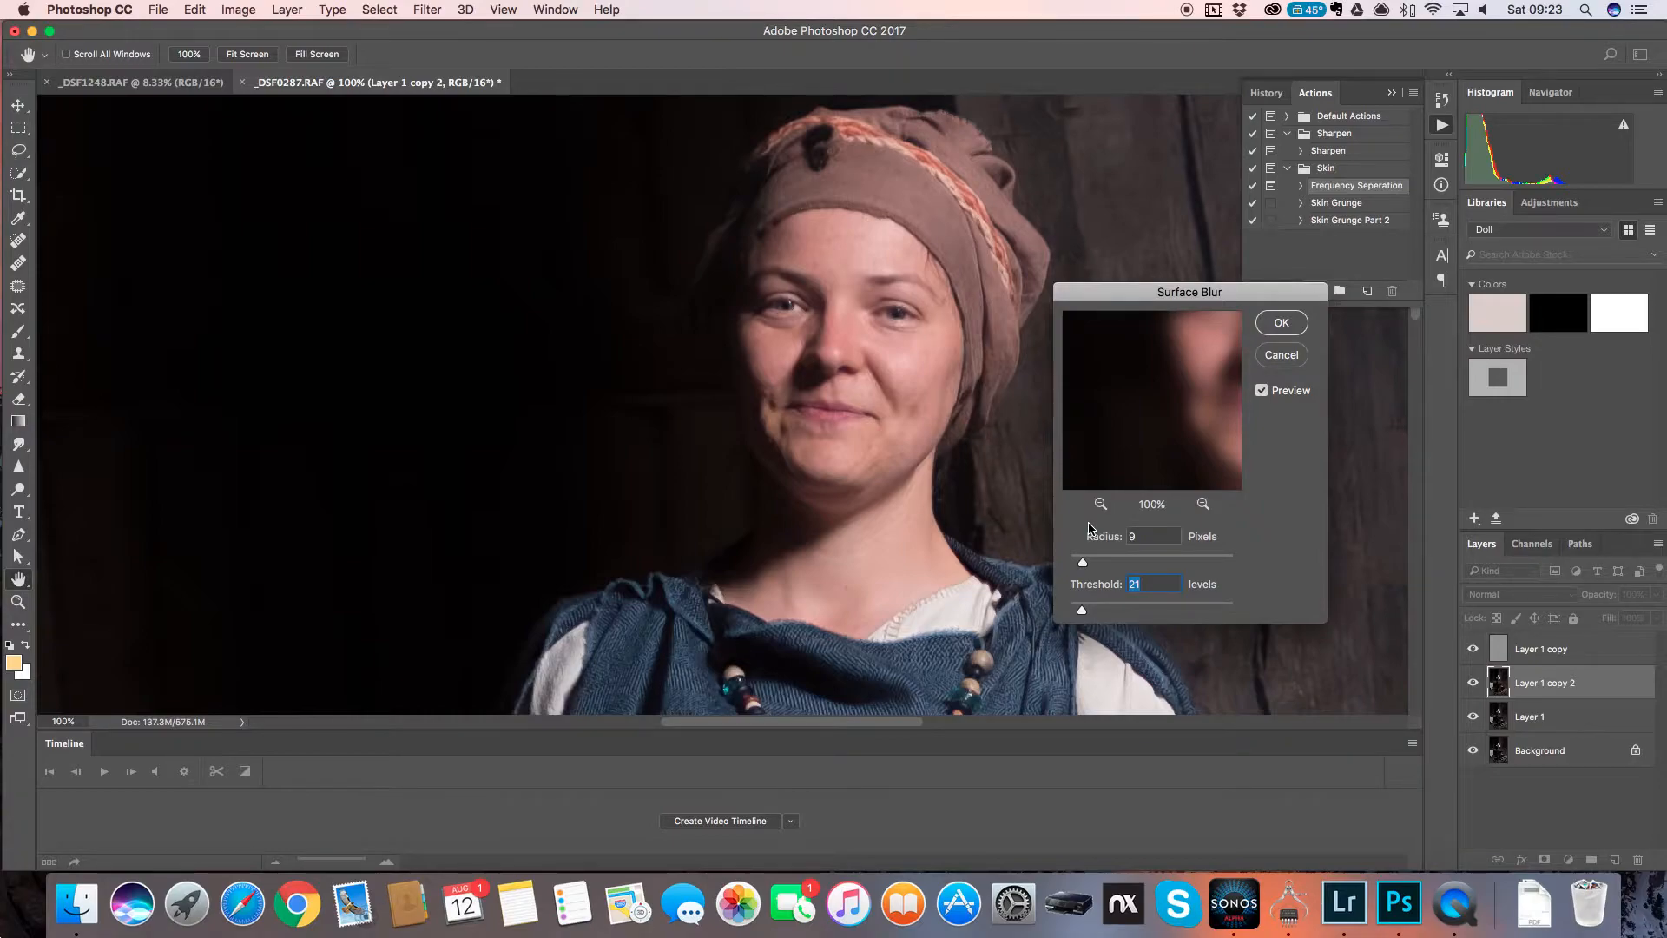
left_click_drag(1083, 563, 1100, 565)
left_click_drag(1105, 572, 1119, 569)
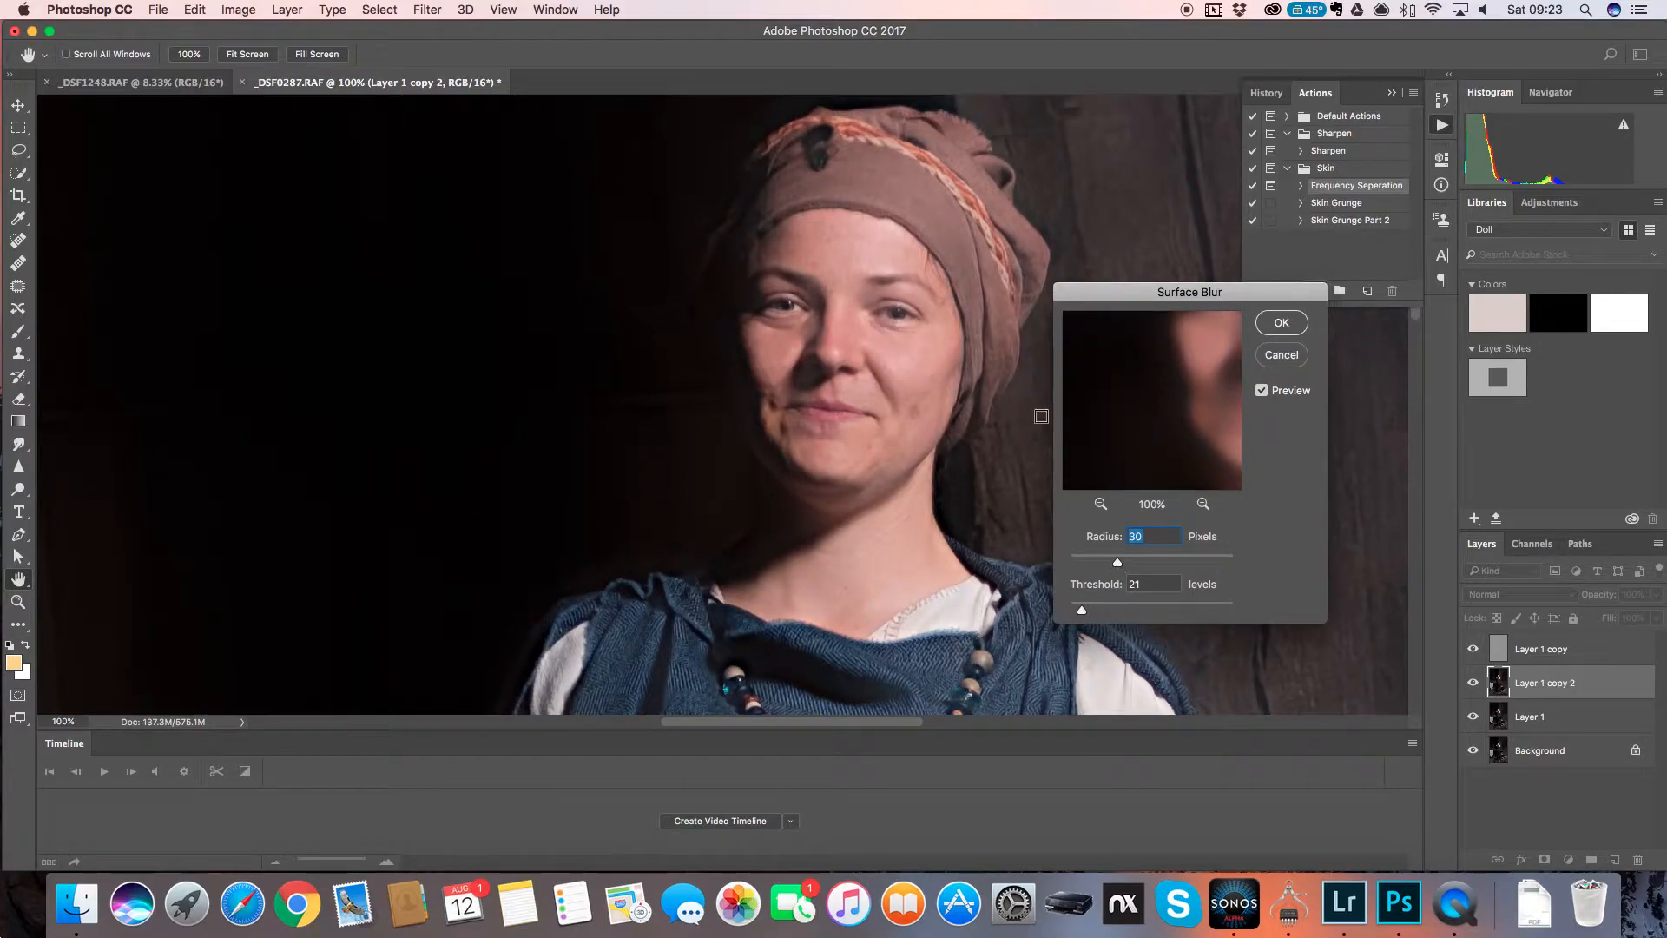
left_click_drag(1117, 563, 1105, 565)
key("Return")
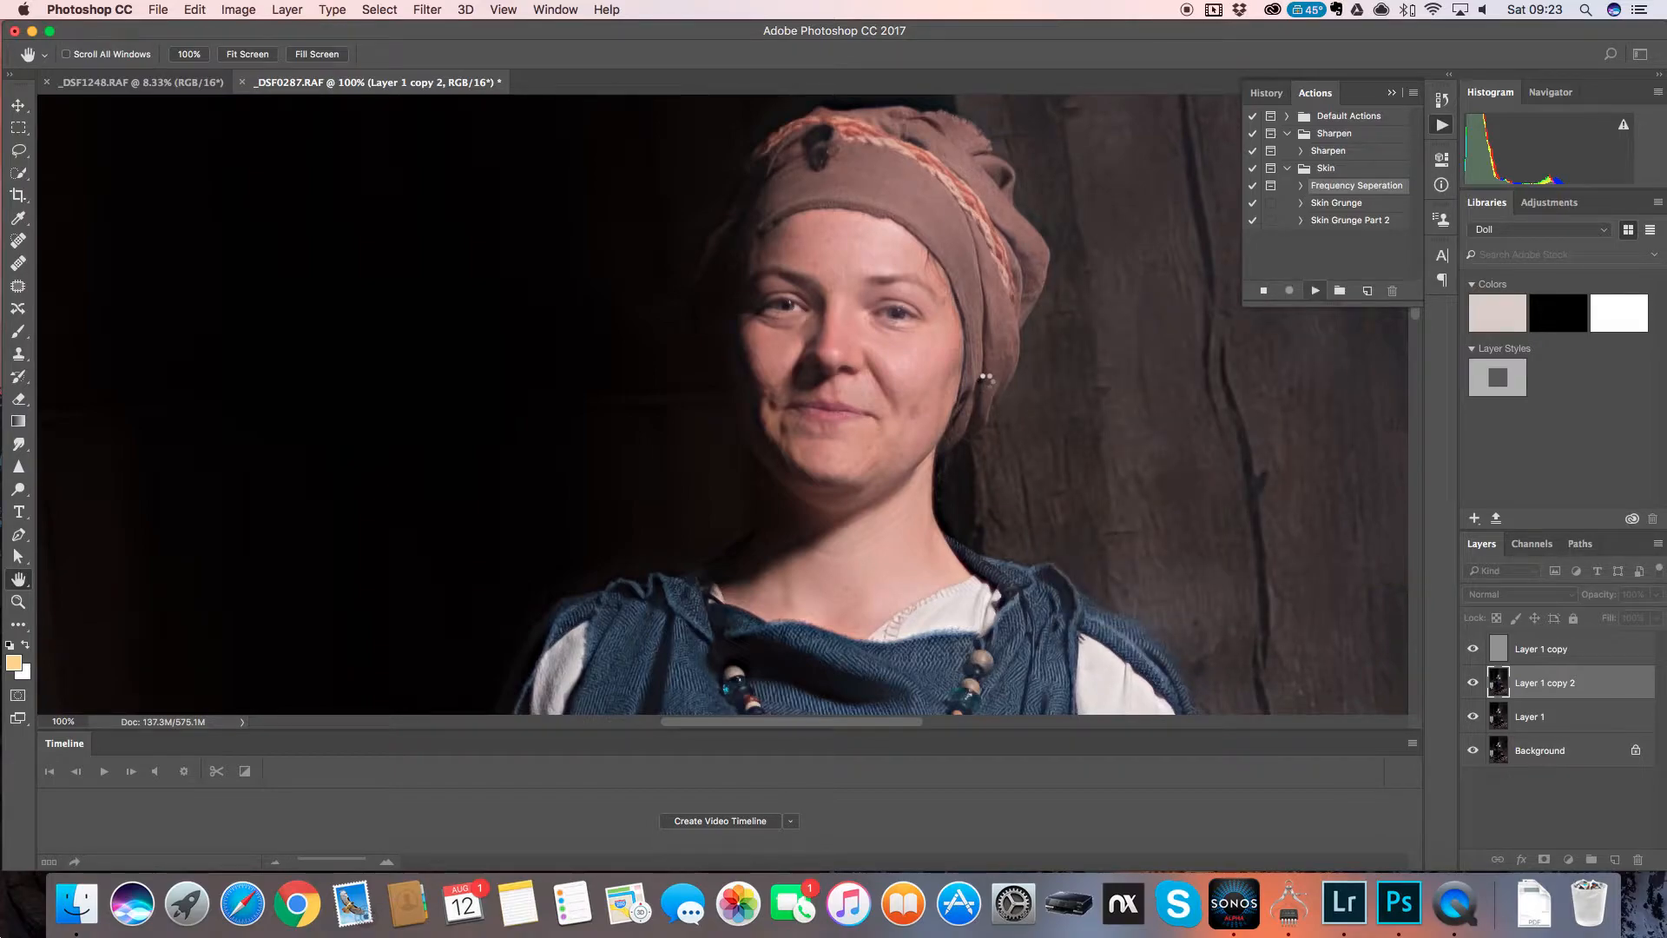
- Paint over the lit cheek on the Layer 1 copy 2 mask in white with a soft 125 px brush
key("b")
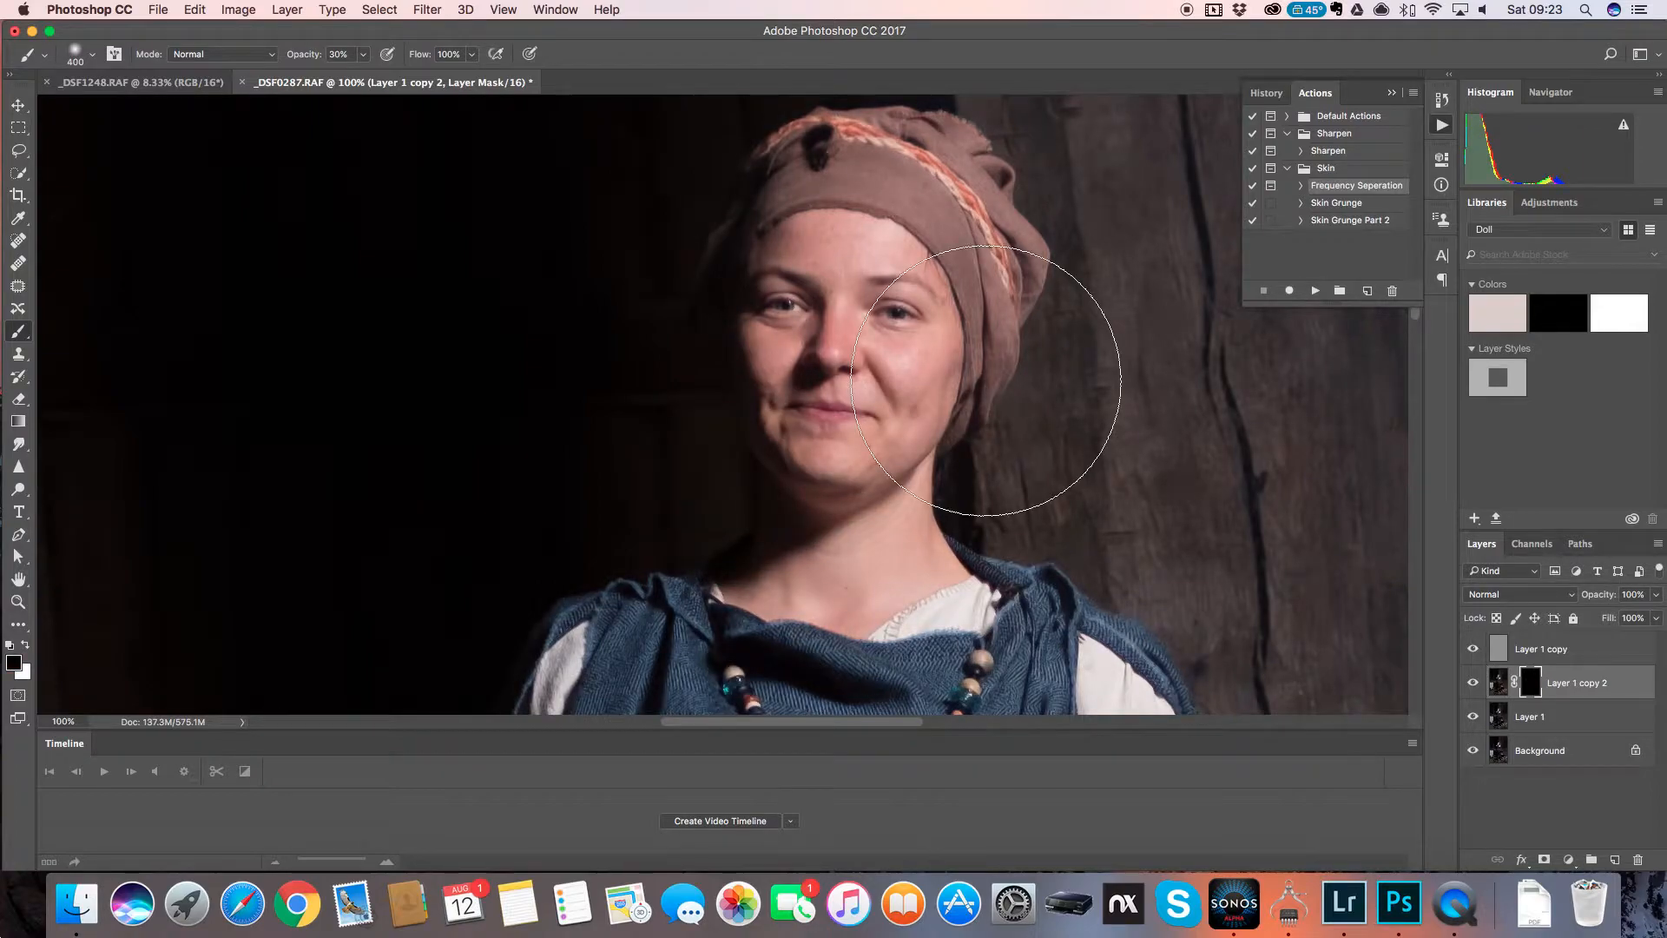
key("bracketleft")
key("bracketleft")
key("bracketleft")
key("bracketleft")
key("bracketleft")
key("bracketleft")
key("x")
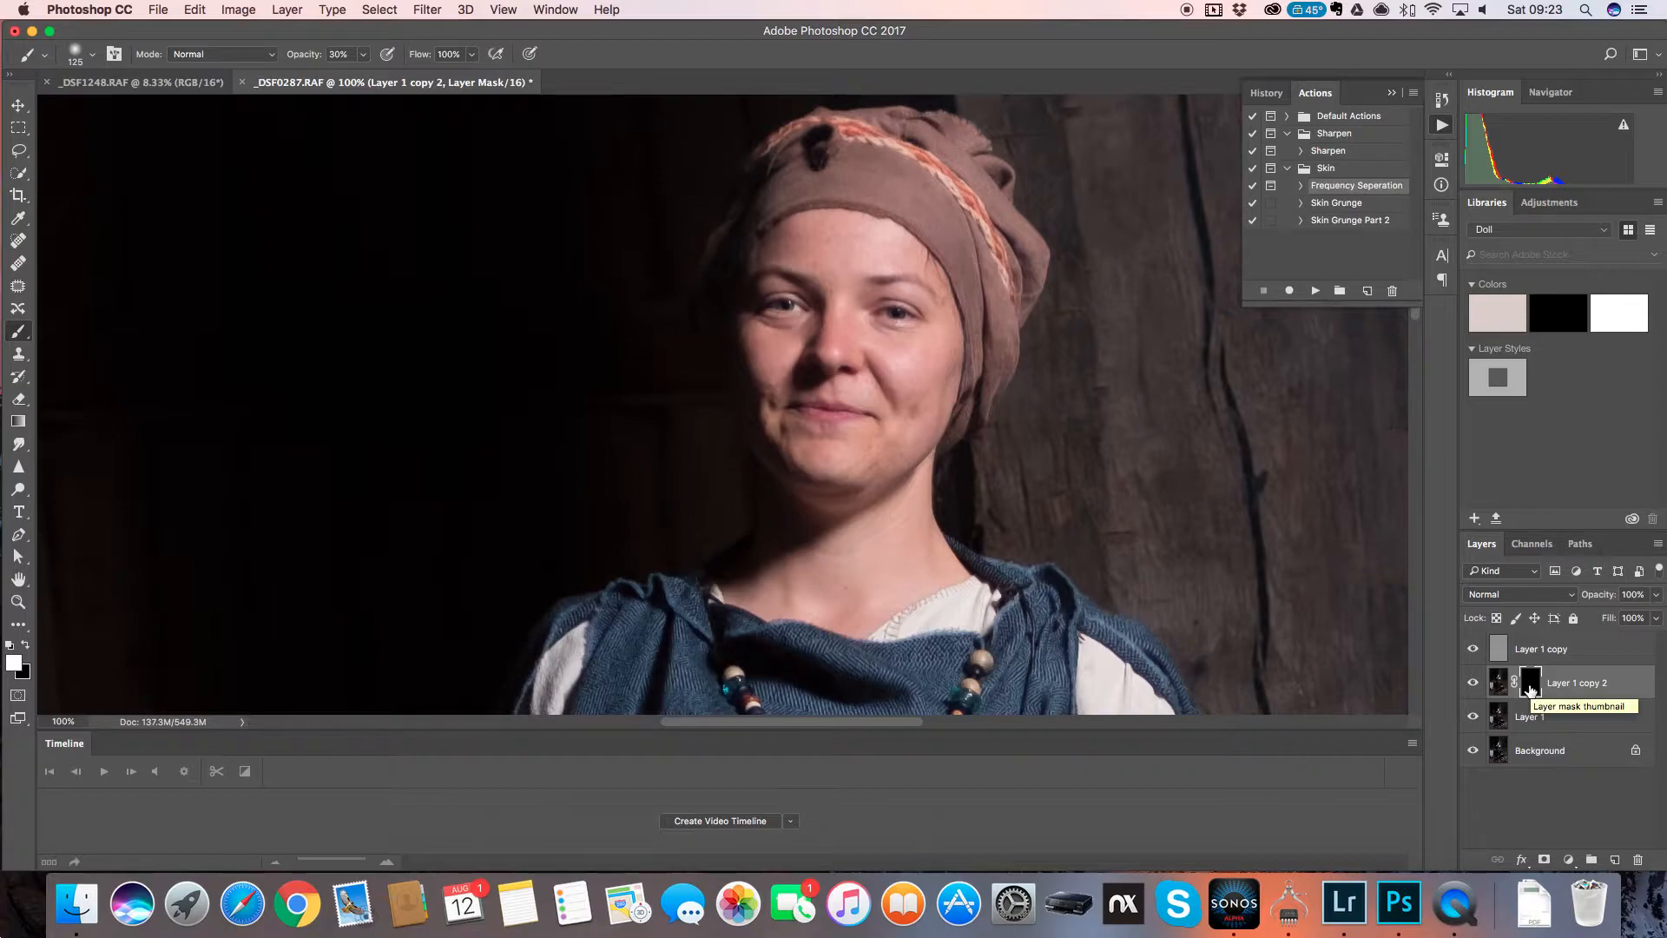
left_click_drag(906, 355, 916, 395)
- Reveal the smoothing on the cheeks and forehead with a 90 px brush, raising its opacity to 80% and 100%
key("[")
key("[")
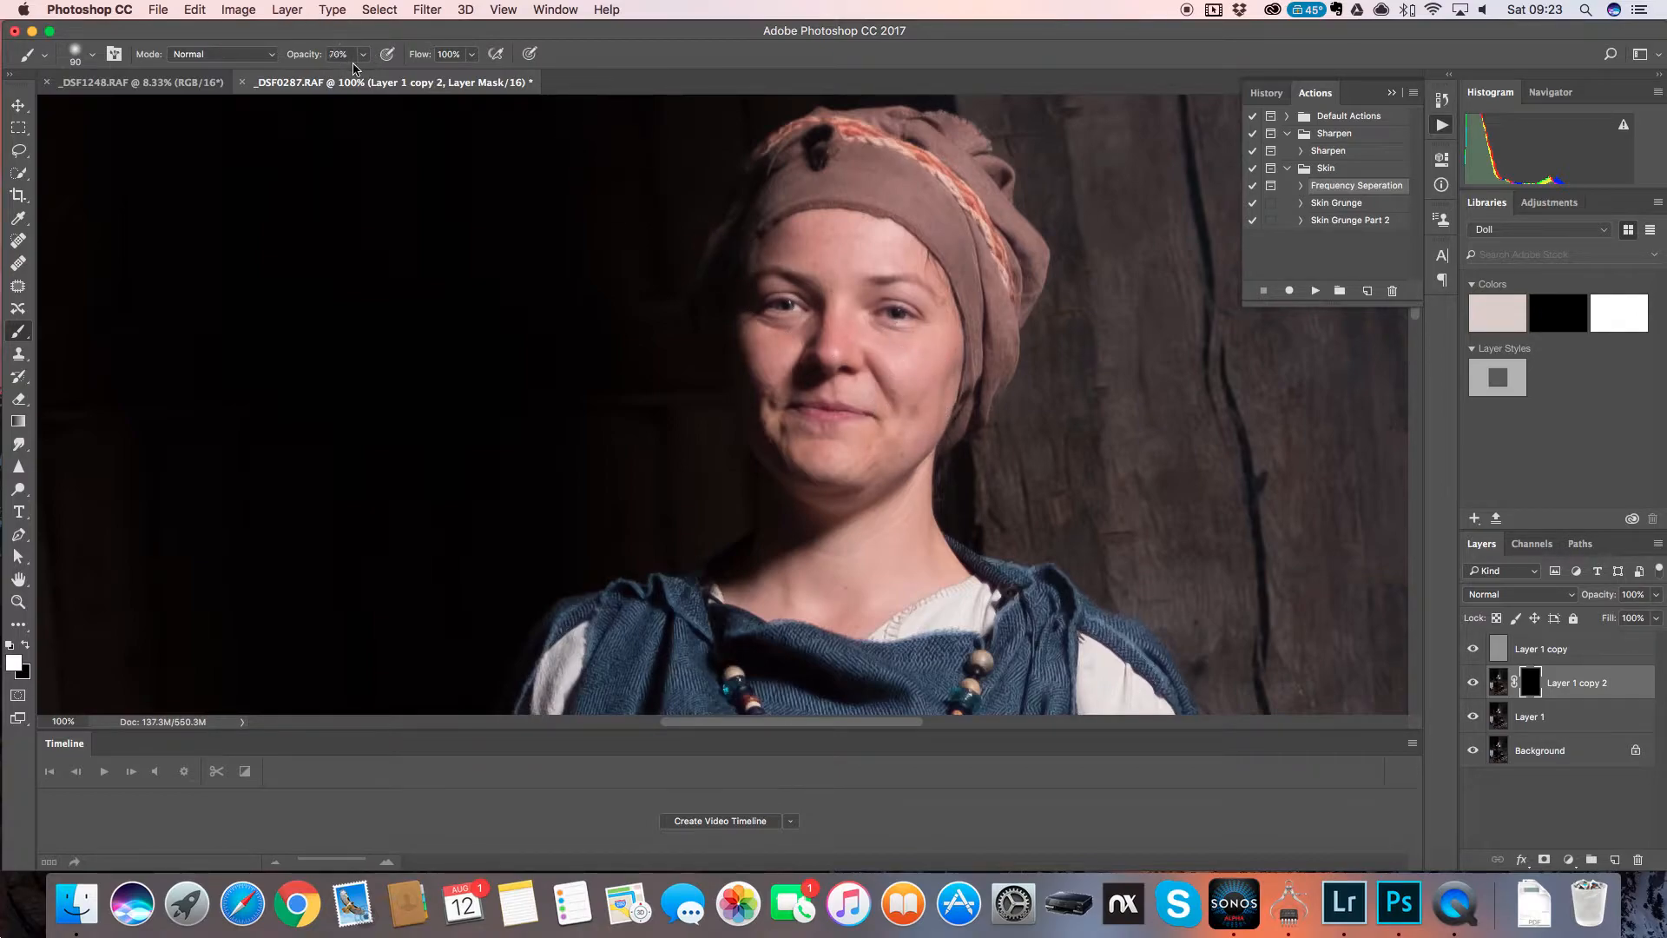
mouse_move(882, 345)
left_mouse_down()
mouse_move(866, 454)
mouse_move(886, 426)
mouse_move(807, 467)
mouse_move(890, 442)
mouse_move(803, 459)
mouse_move(876, 457)
mouse_move(913, 389)
mouse_move(882, 342)
mouse_move(926, 366)
mouse_move(922, 314)
left_mouse_up()
key("8")
mouse_move(846, 247)
left_mouse_down()
mouse_move(787, 240)
mouse_move(879, 246)
mouse_move(794, 245)
left_mouse_up()
key("0")
mouse_move(771, 354)
left_mouse_down()
mouse_move(752, 365)
mouse_move(792, 371)
left_mouse_up()
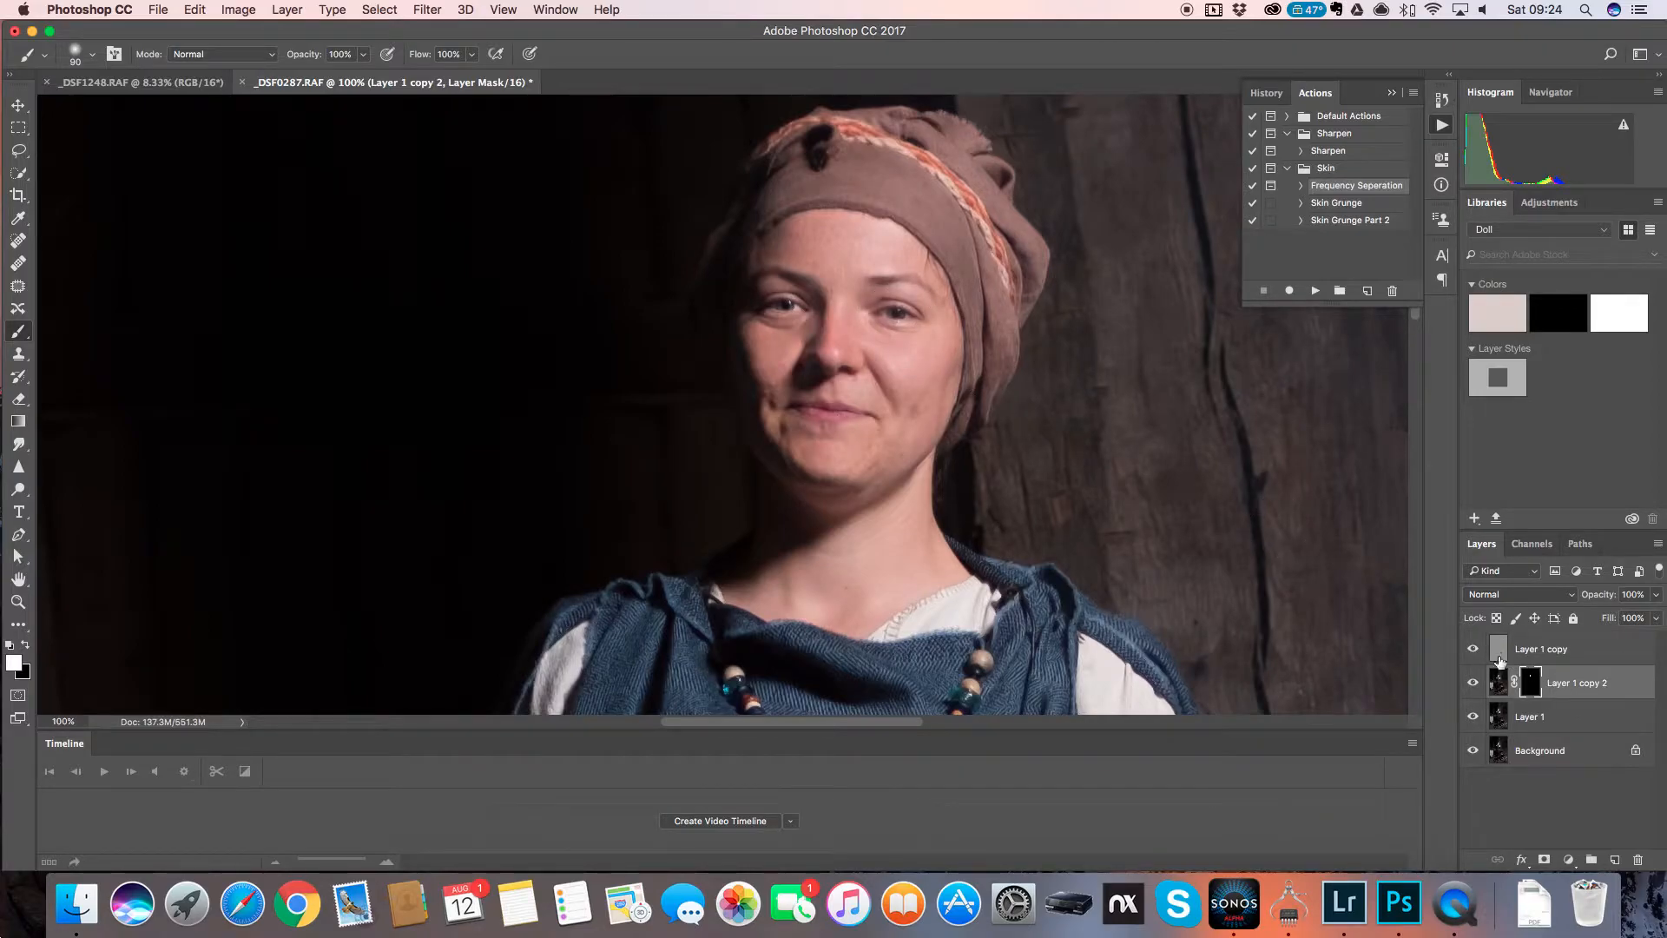
- Paint the smoothing mask over the hands and forearm with a 70 px brush, reducing it to 25 px for the fingers
left_click_drag(1028, 636, 1001, 224)
mouse_move(1131, 469)
left_mouse_down()
mouse_move(1033, 325)
mouse_move(1011, 235)
left_mouse_up()
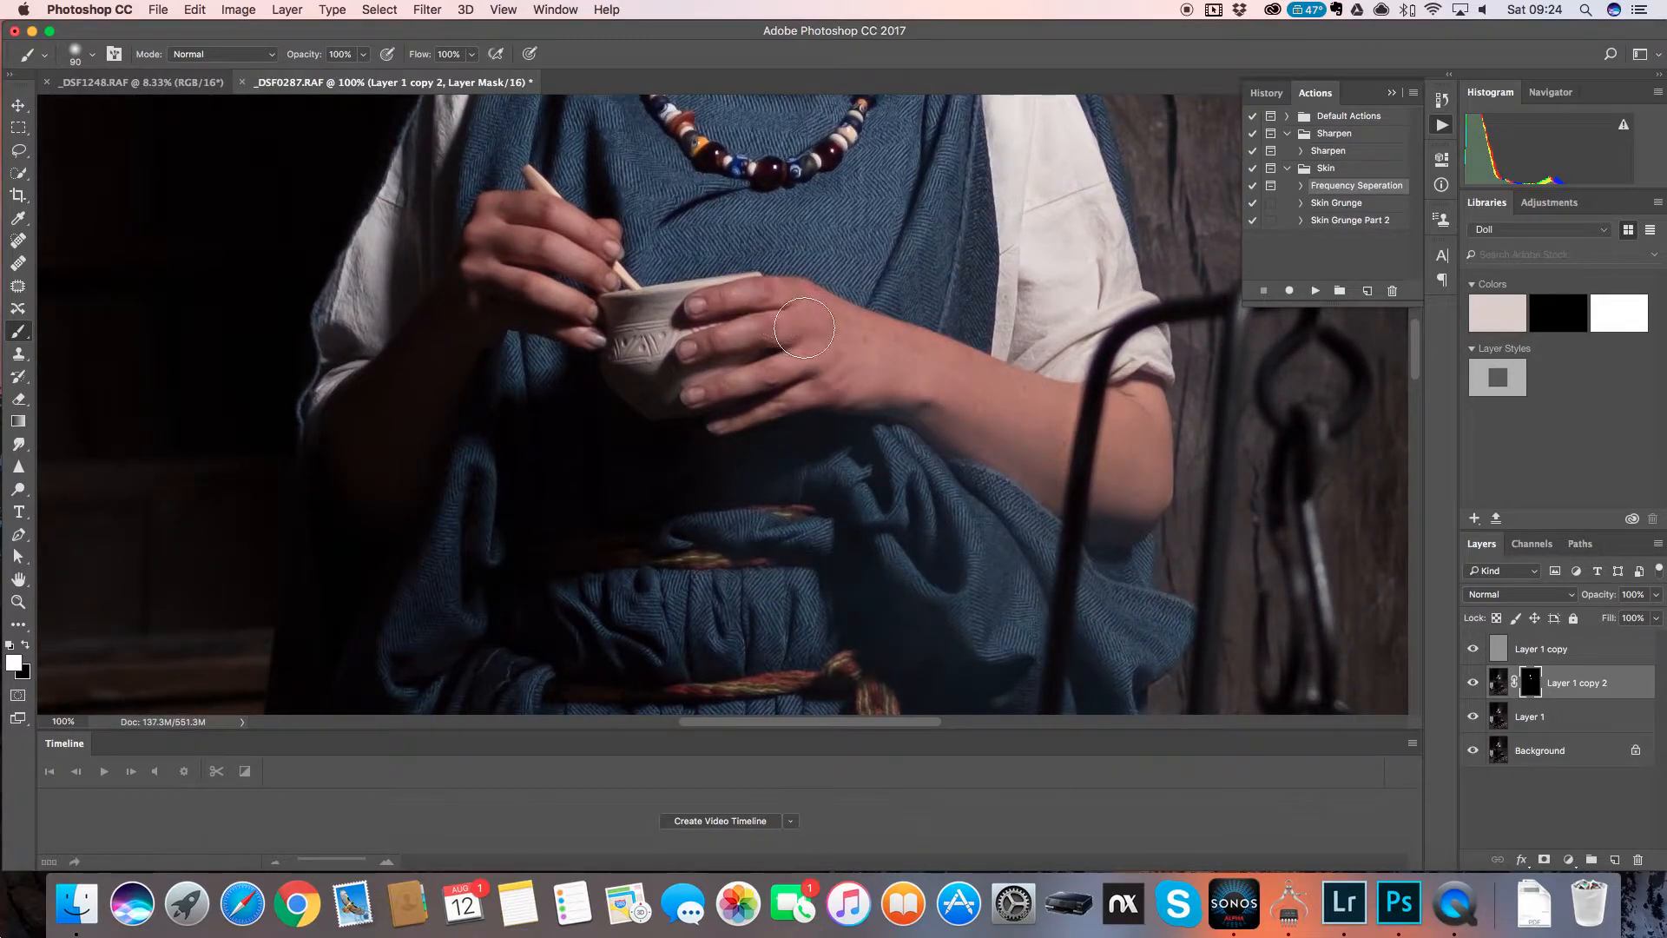
key("bracketleft")
key("bracketleft")
mouse_move(1135, 412)
left_mouse_down()
mouse_move(1117, 466)
mouse_move(1131, 449)
mouse_move(1140, 480)
mouse_move(1146, 409)
mouse_move(1150, 460)
mouse_move(1117, 484)
left_mouse_up()
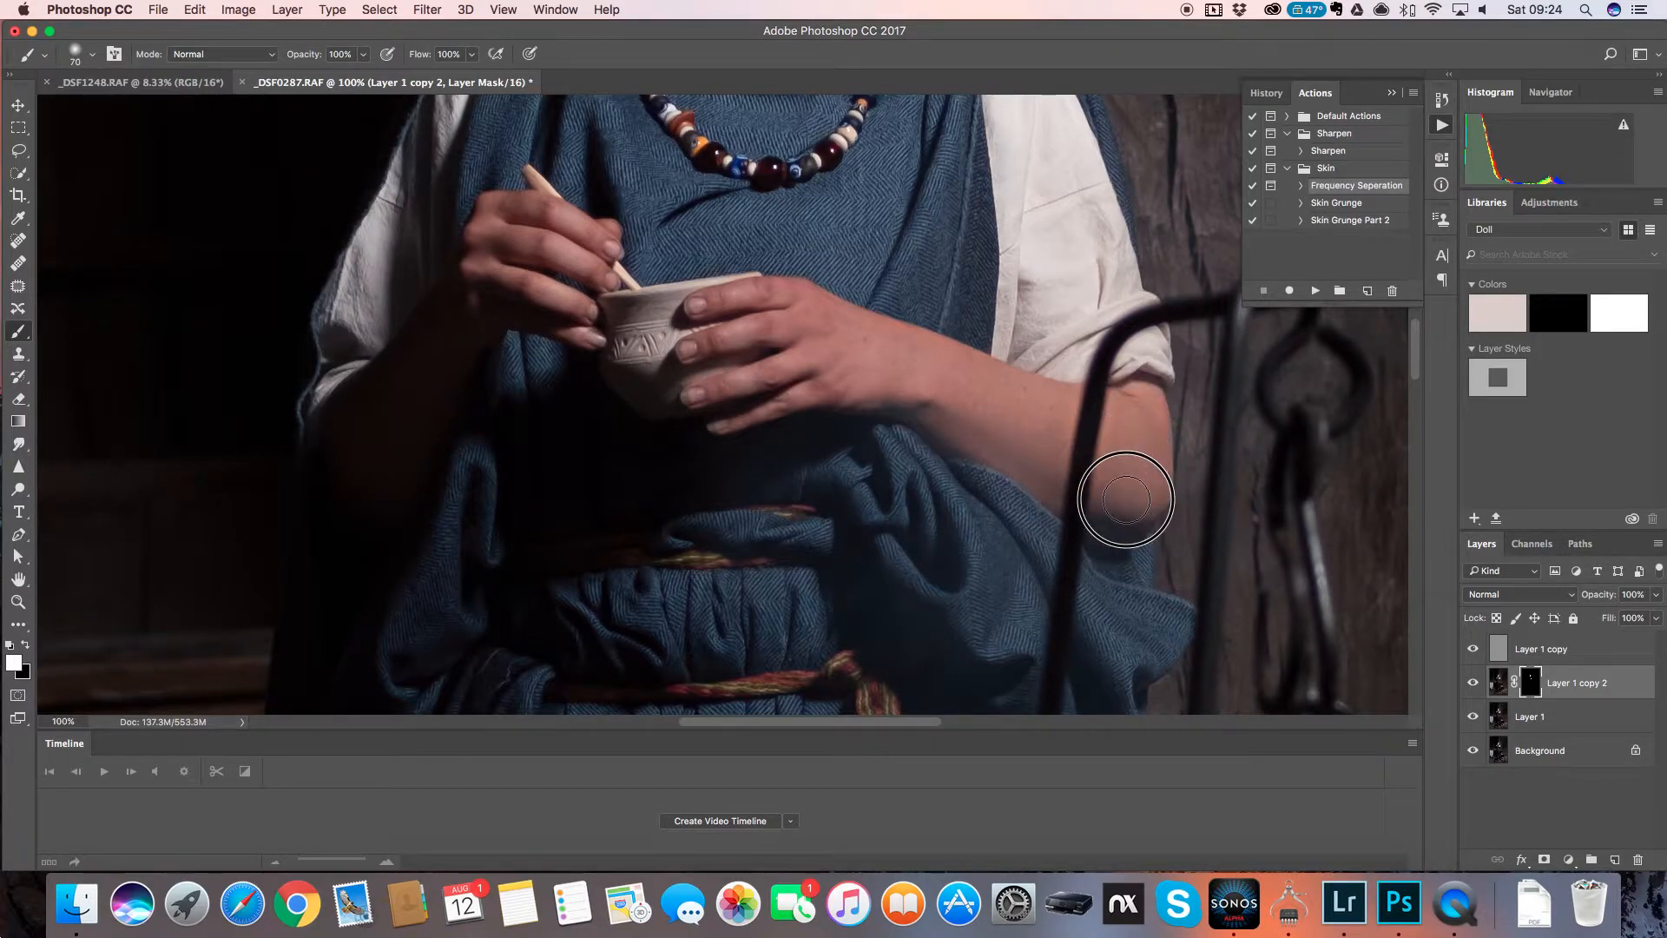
left_click_drag(576, 308, 474, 273)
key("bracketleft")
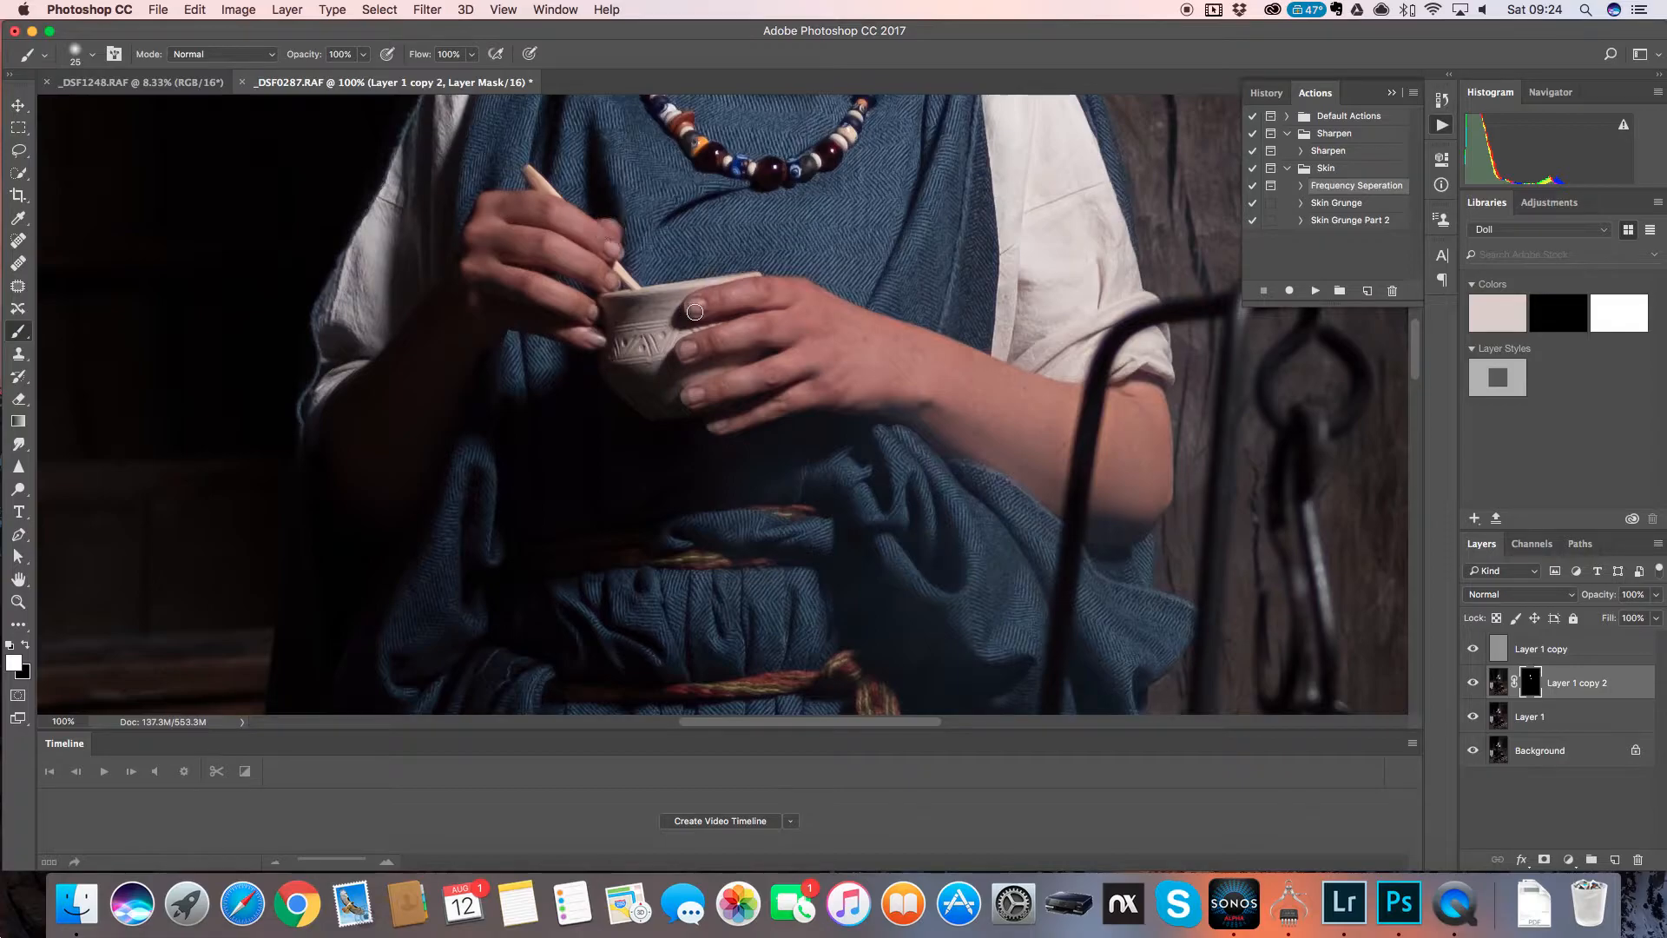
- Select the Layer 1 copy texture layer and set up the Clone Stamp with a 20 px brush sampling the Current Layer
scroll(866, 164, "up", 10)
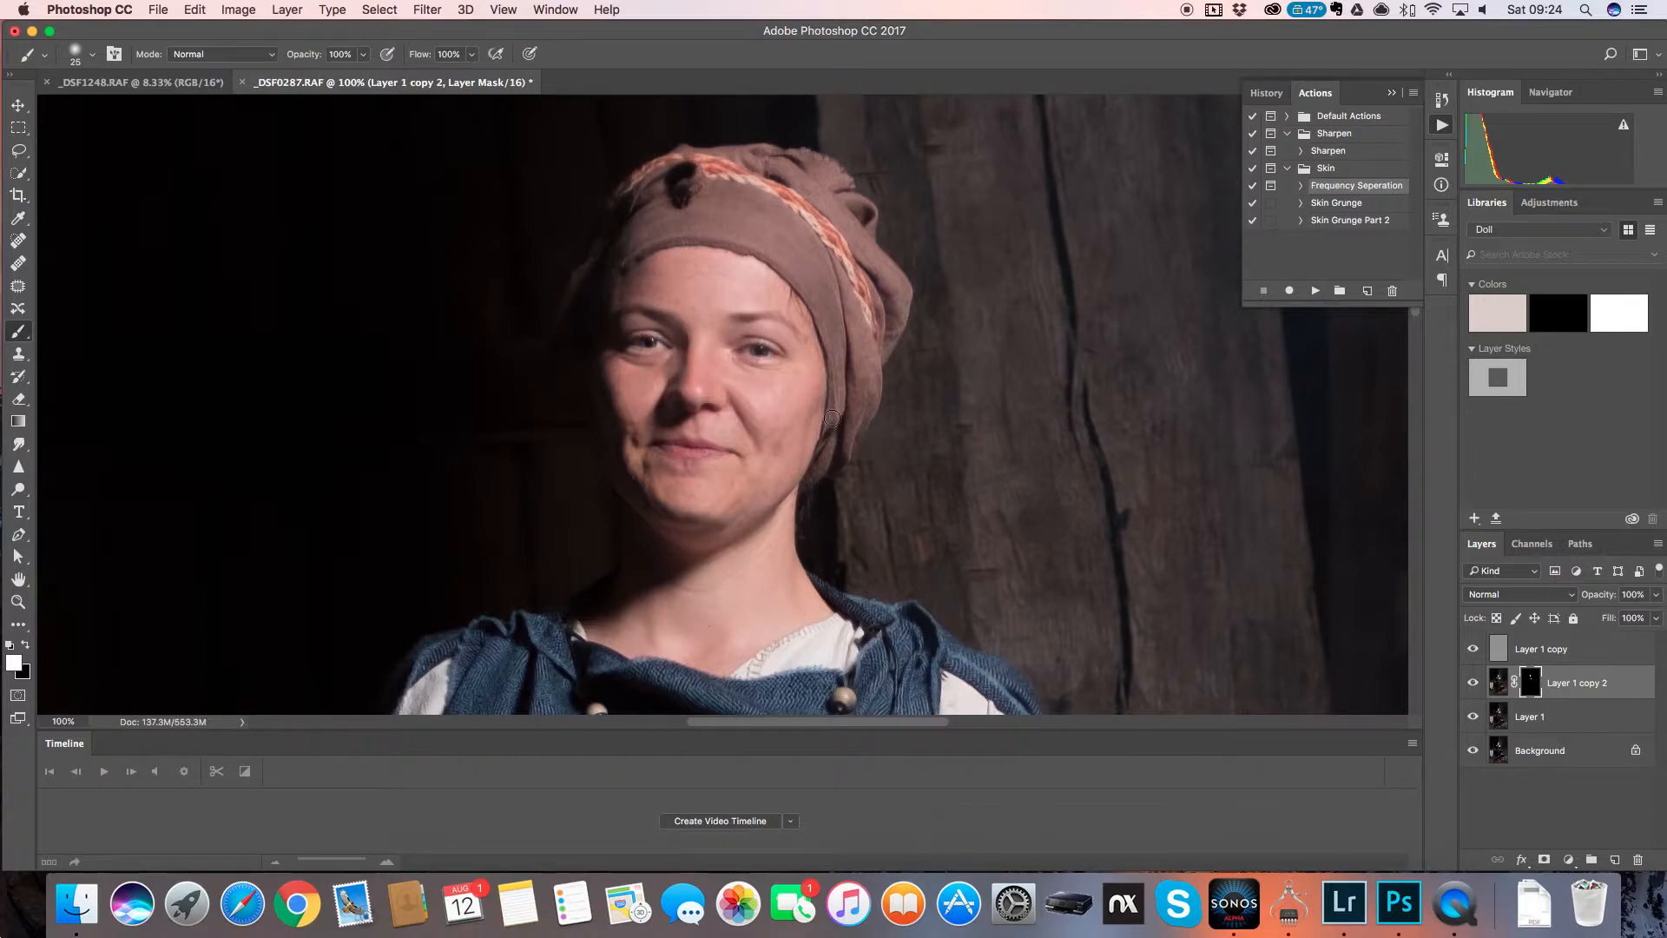
left_click(1533, 650)
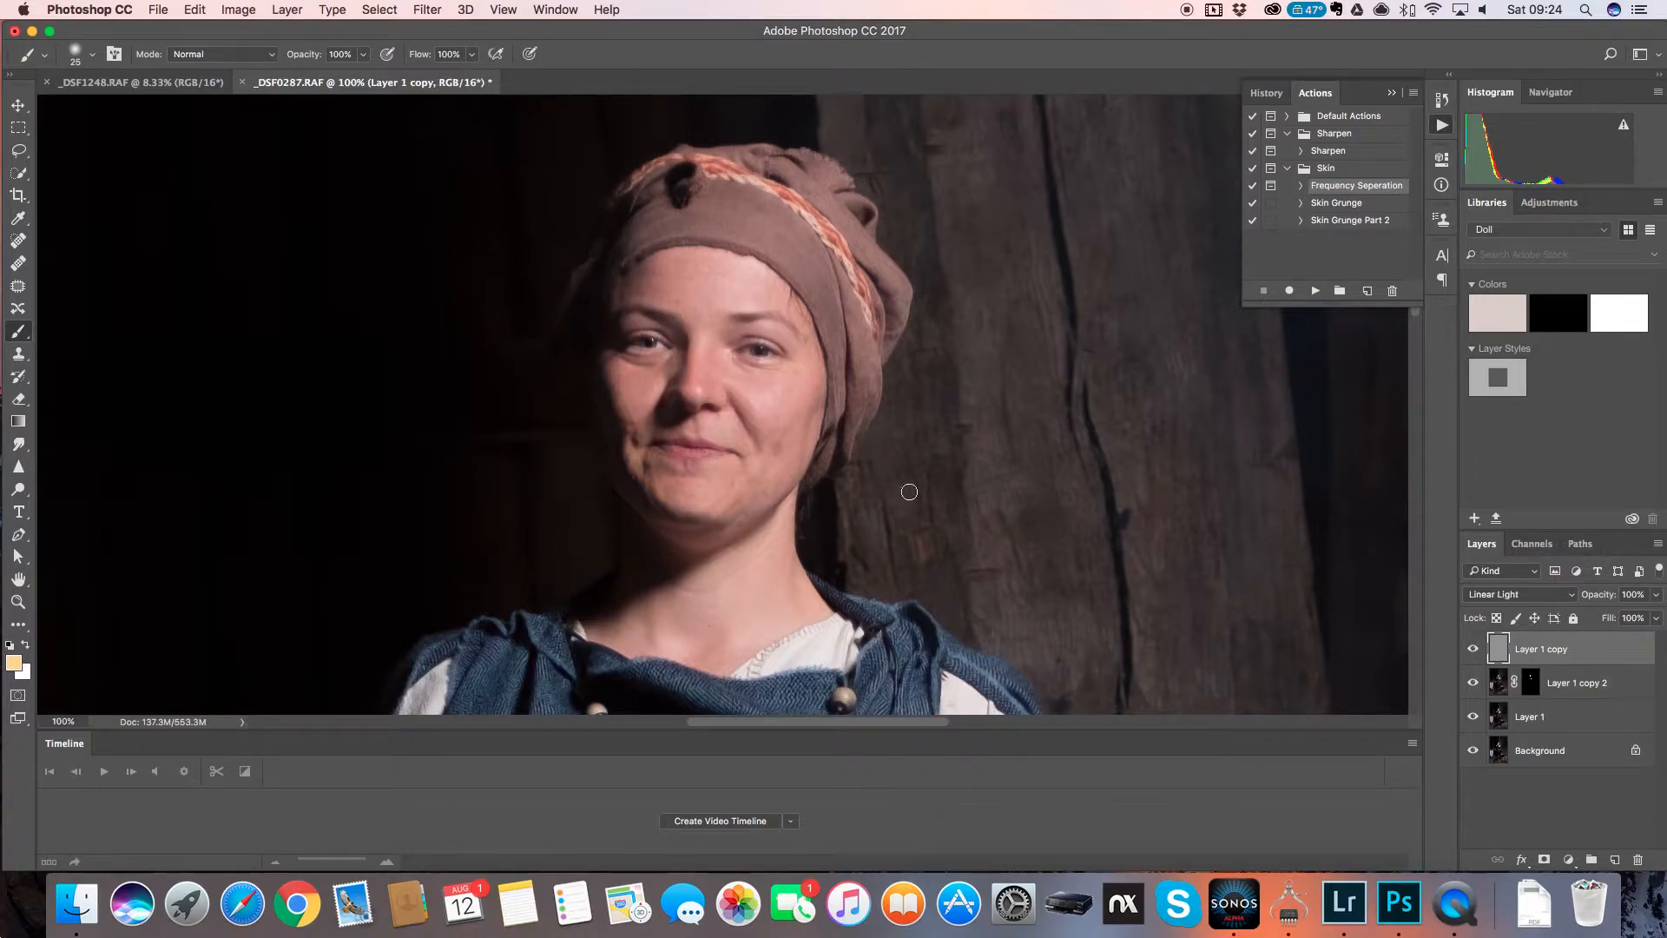
left_click(19, 354)
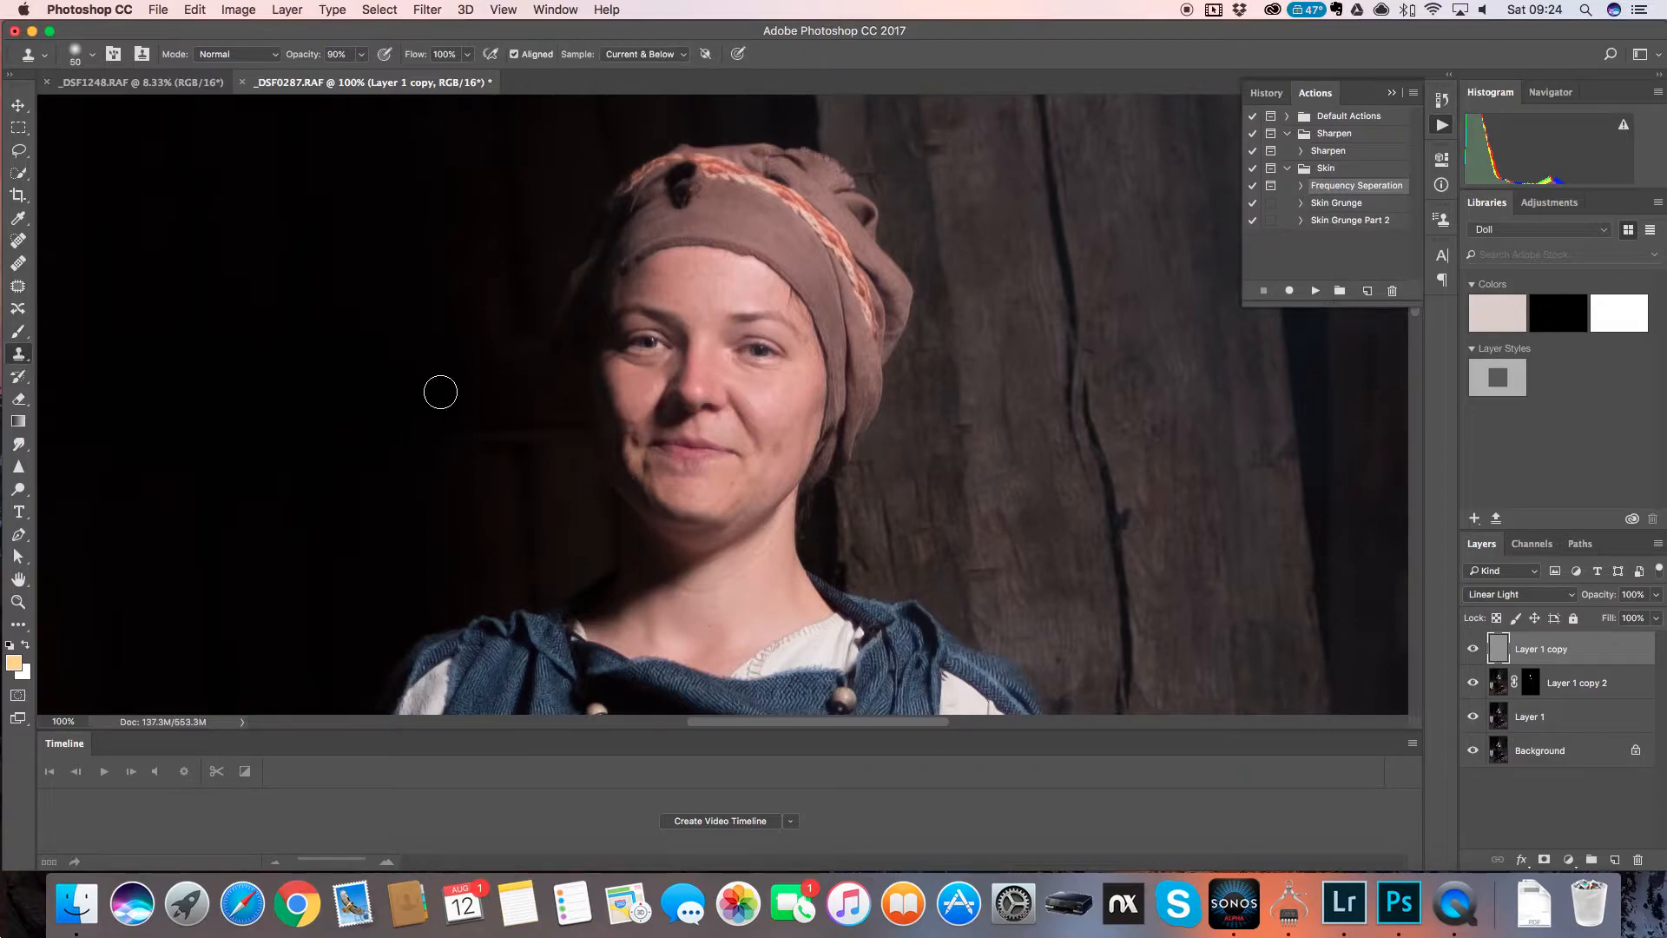
key("super+equal")
key("super+equal")
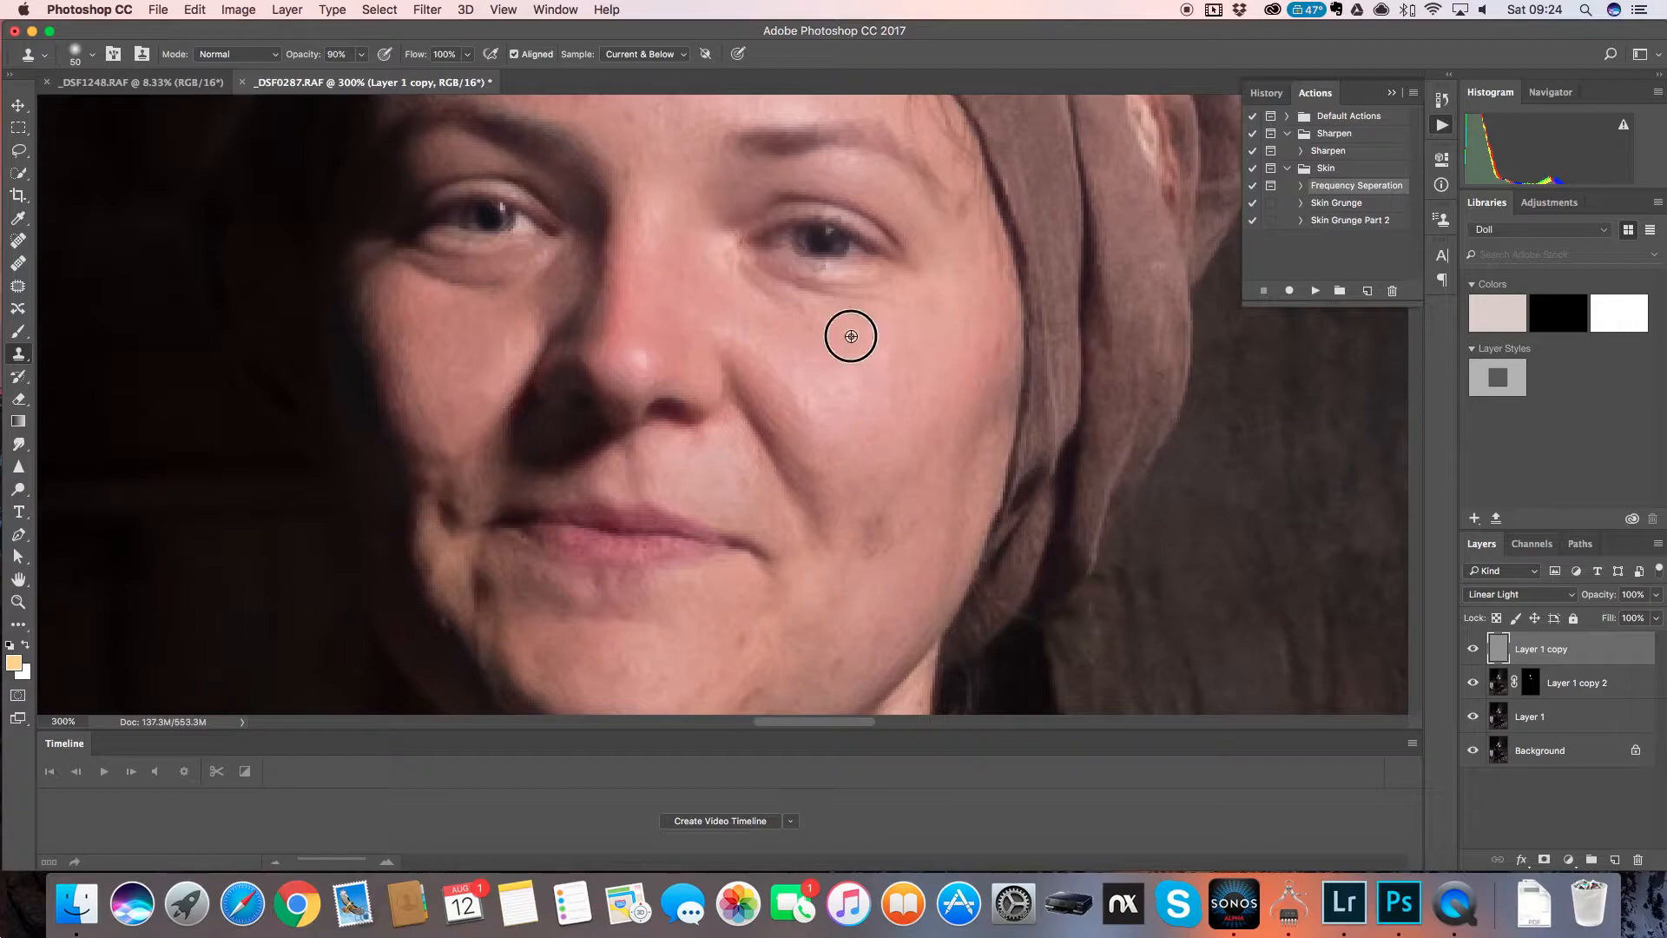
key("bracketleft")
key("bracketleft")
key("bracketleft")
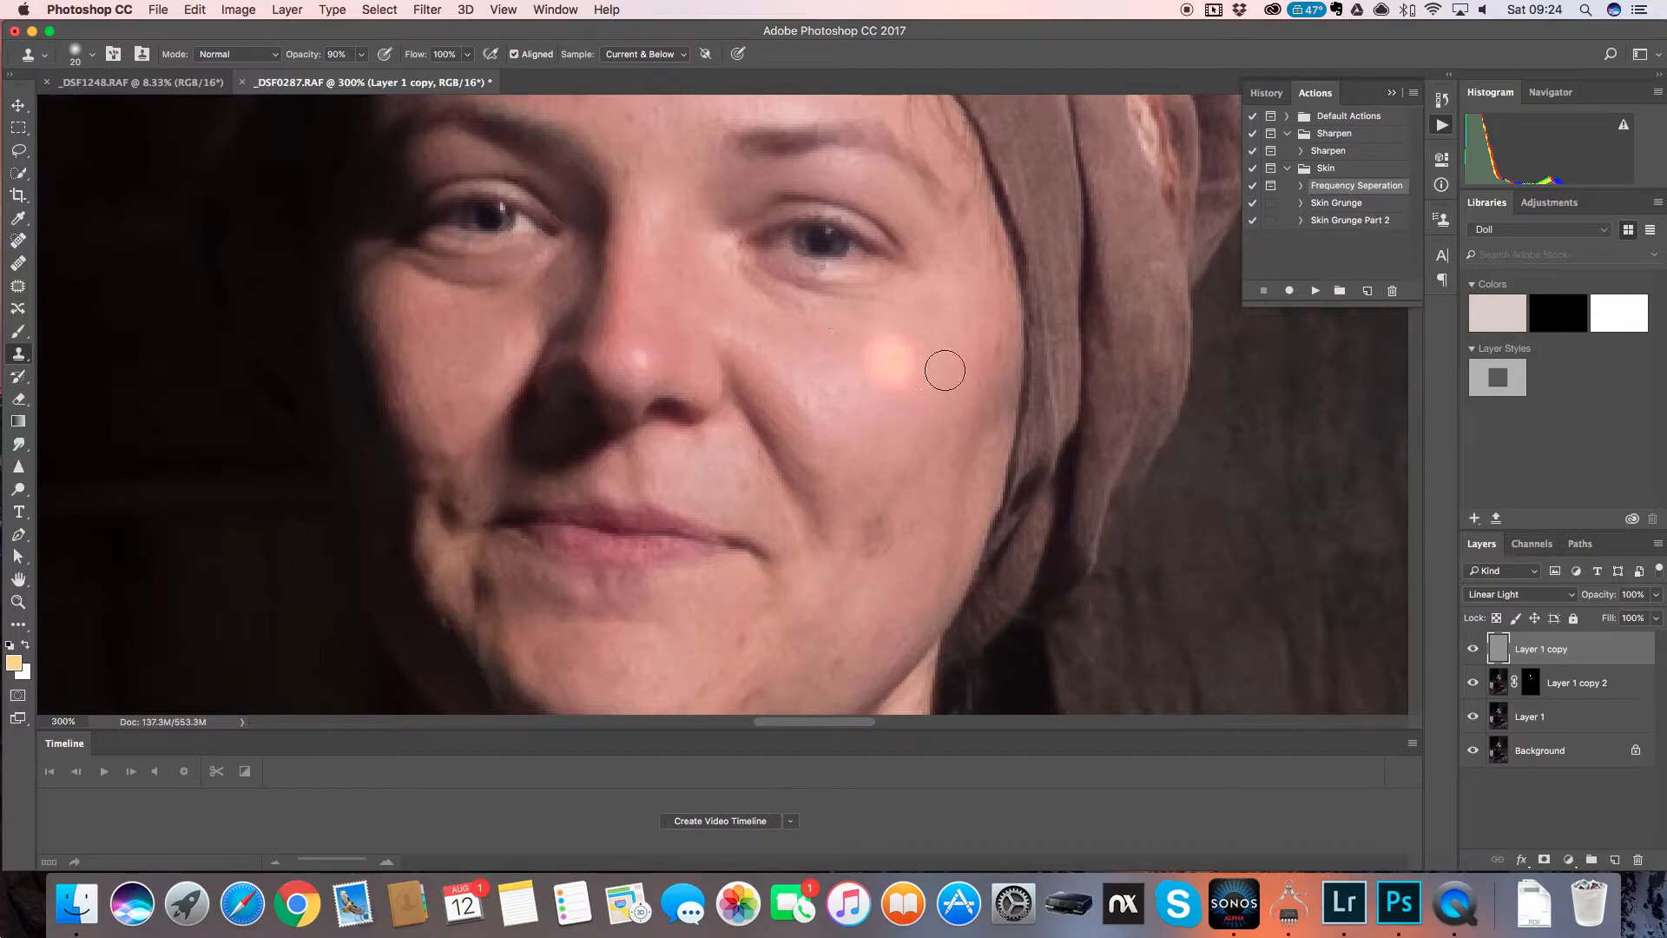
left_click(647, 55)
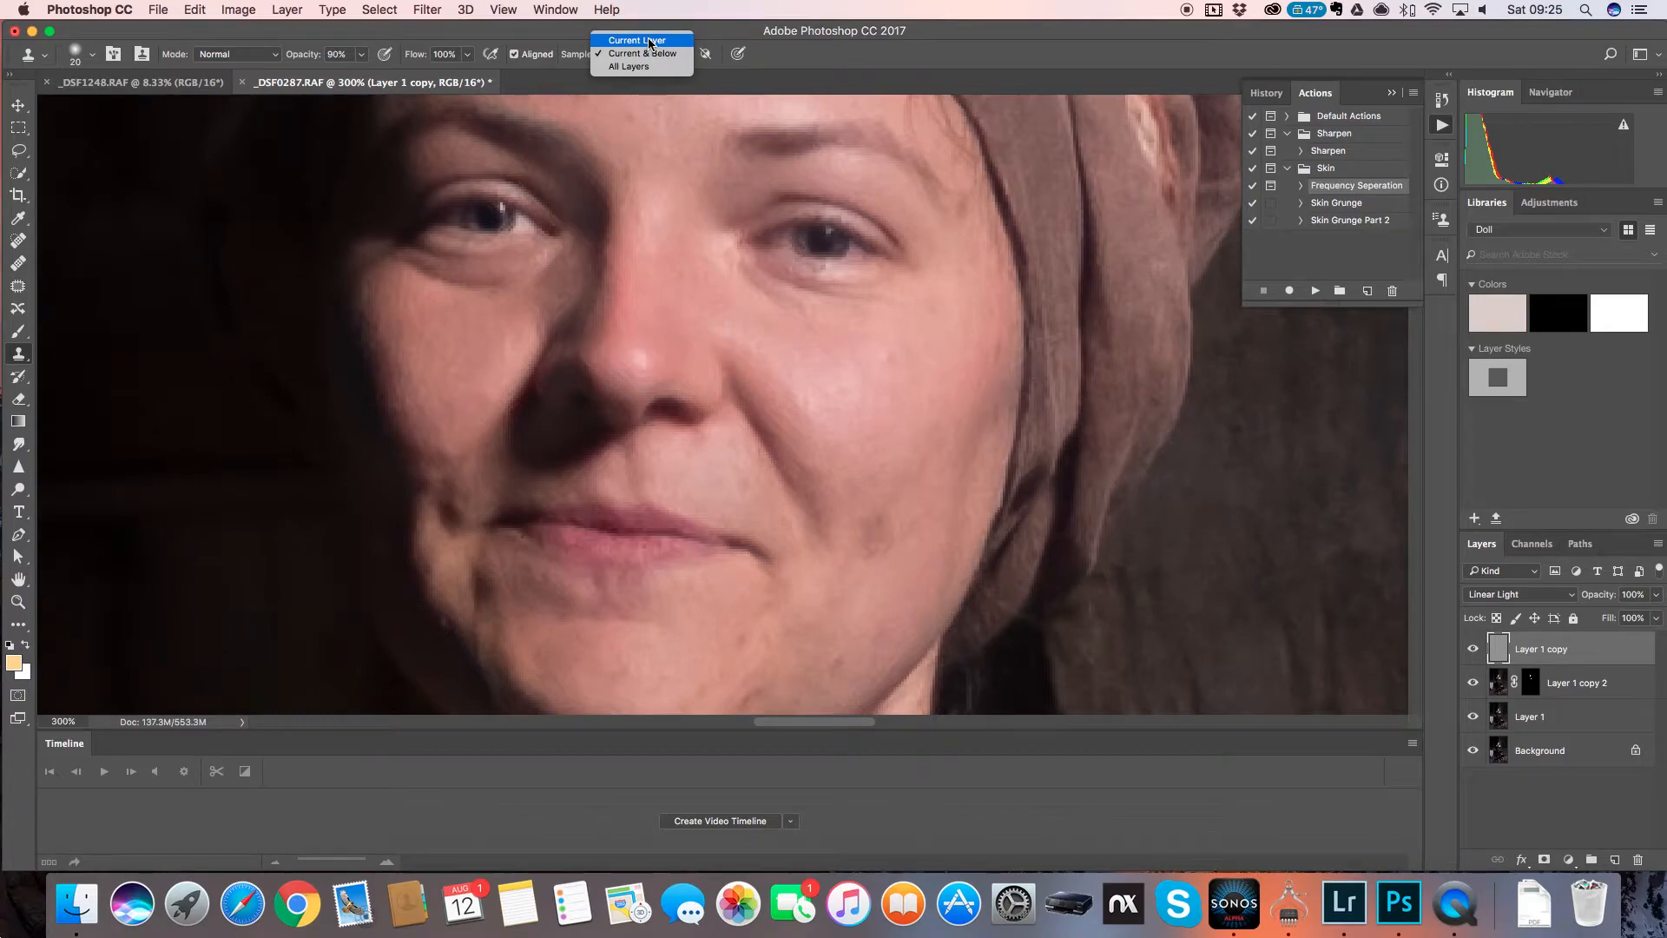
left_click(649, 41)
- Clone clean skin texture over the blemishes on the brightly lit cheek, from below the eye to beside the mouth
left_click(832, 332, "alt")
left_click(887, 363)
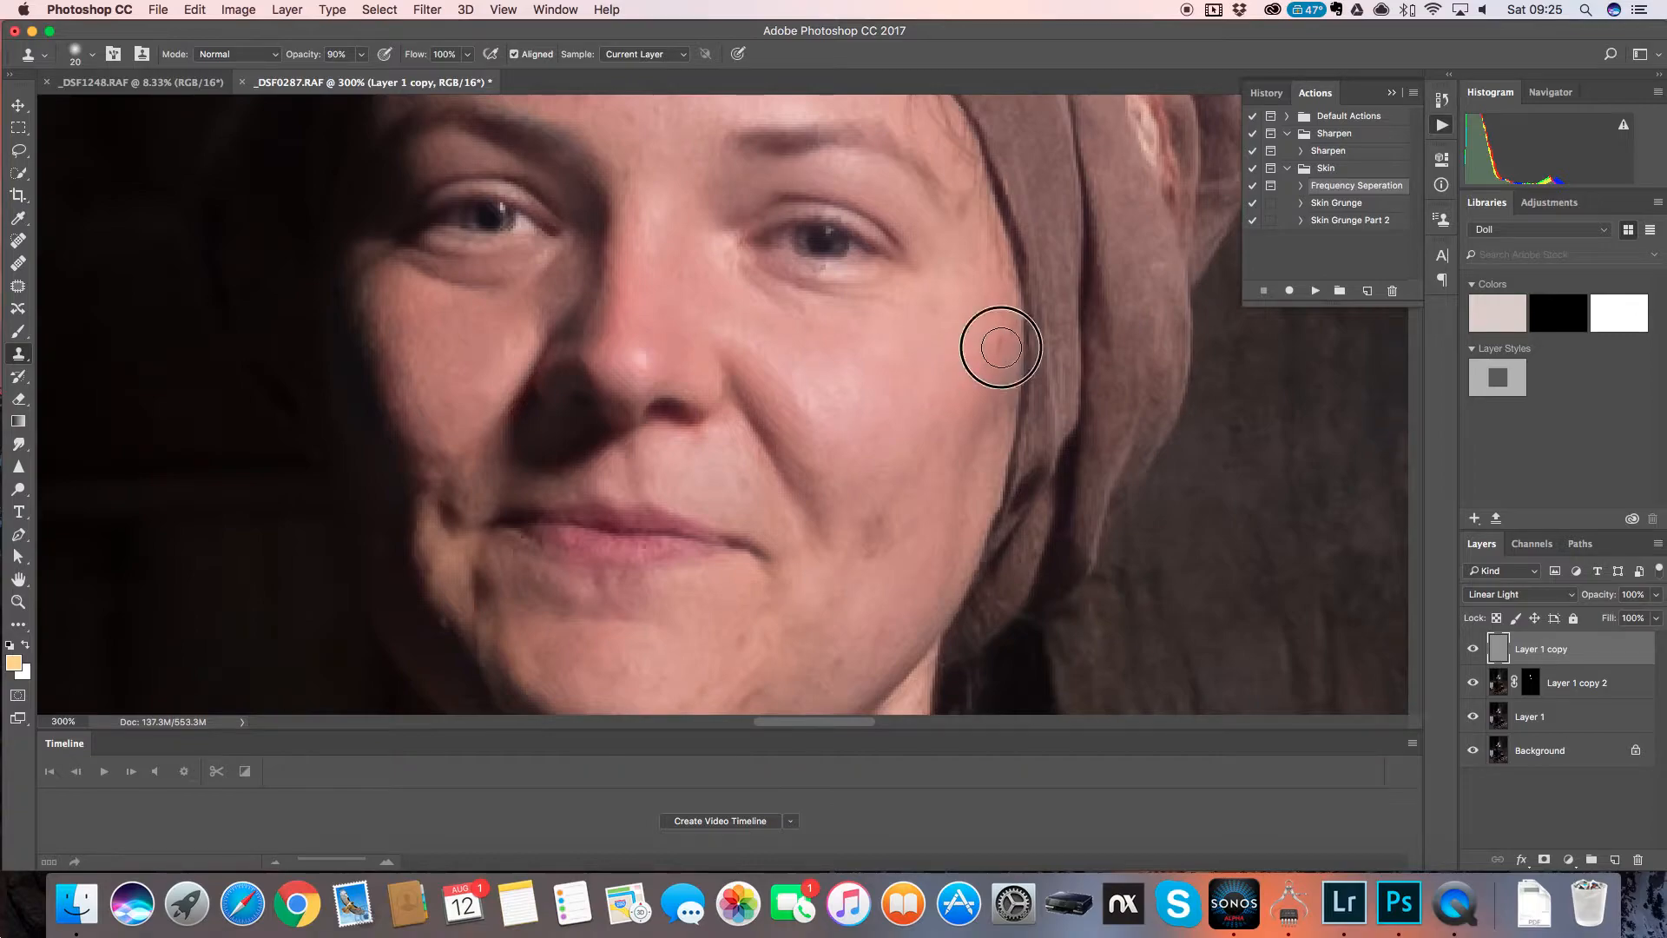
left_click(925, 393, "alt")
left_click(877, 551)
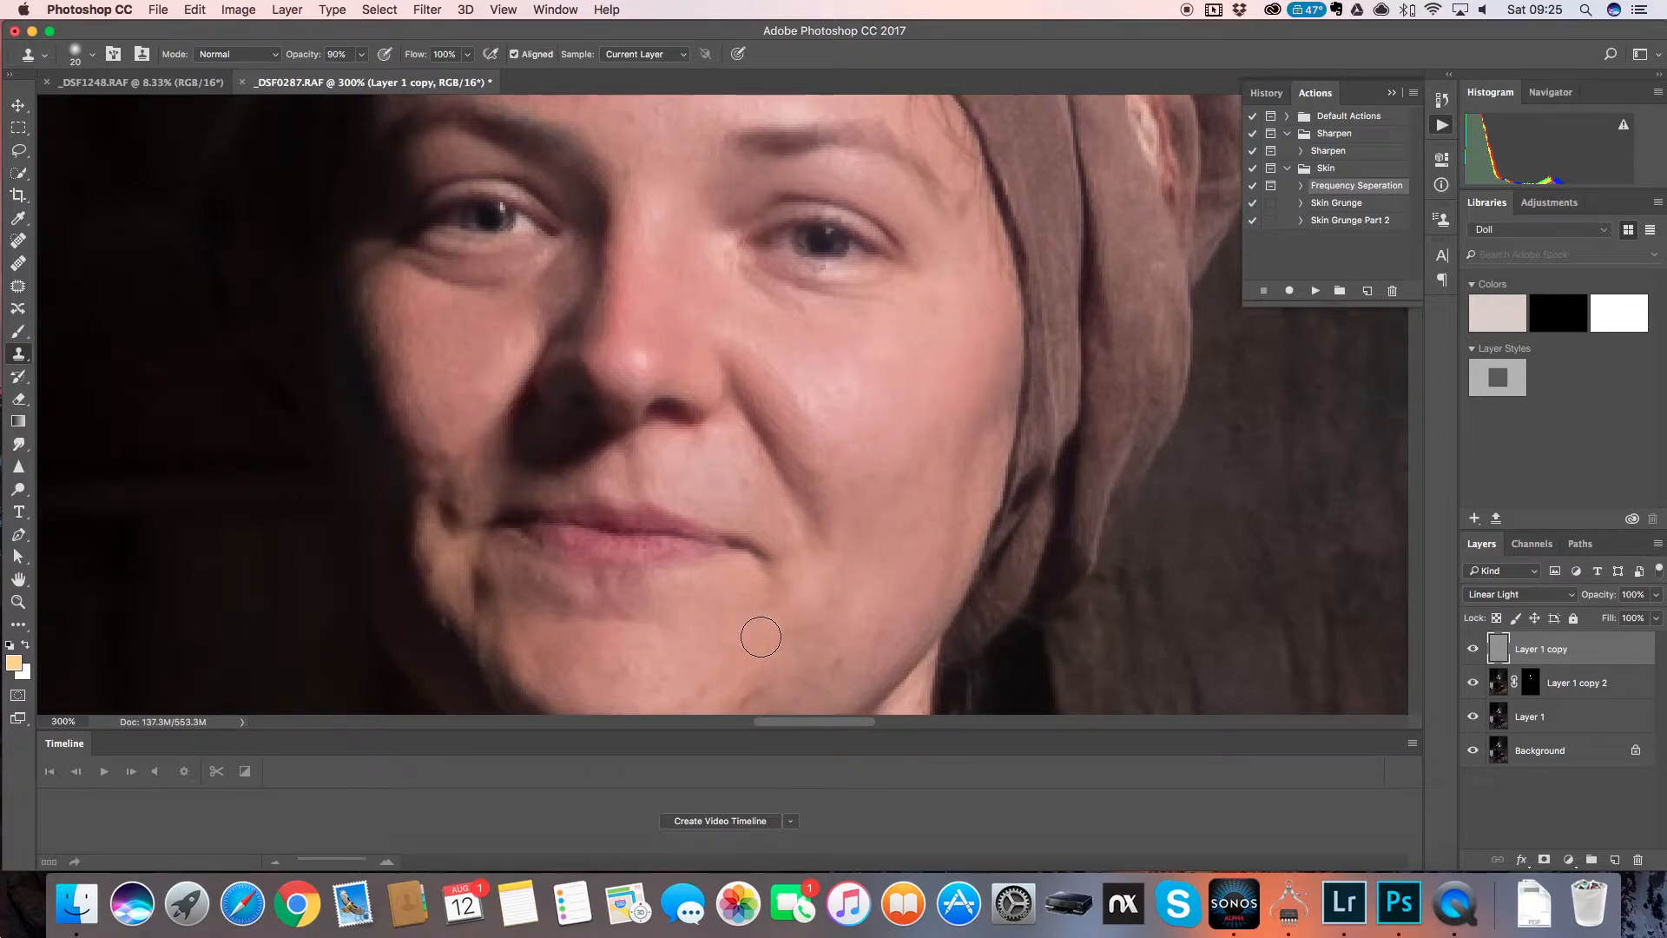
- Clone clean skin texture over the marks just below the lower lip
left_click(712, 638, "alt")
left_click(597, 591)
left_click_drag(597, 591, 635, 592)
left_click(716, 607, "alt")
left_click(665, 595)
left_click(732, 644, "alt")
- Clone smooth skin texture over the blemishes across the chin, slightly enlarging the brush
scroll(851, 465, "down", 5)
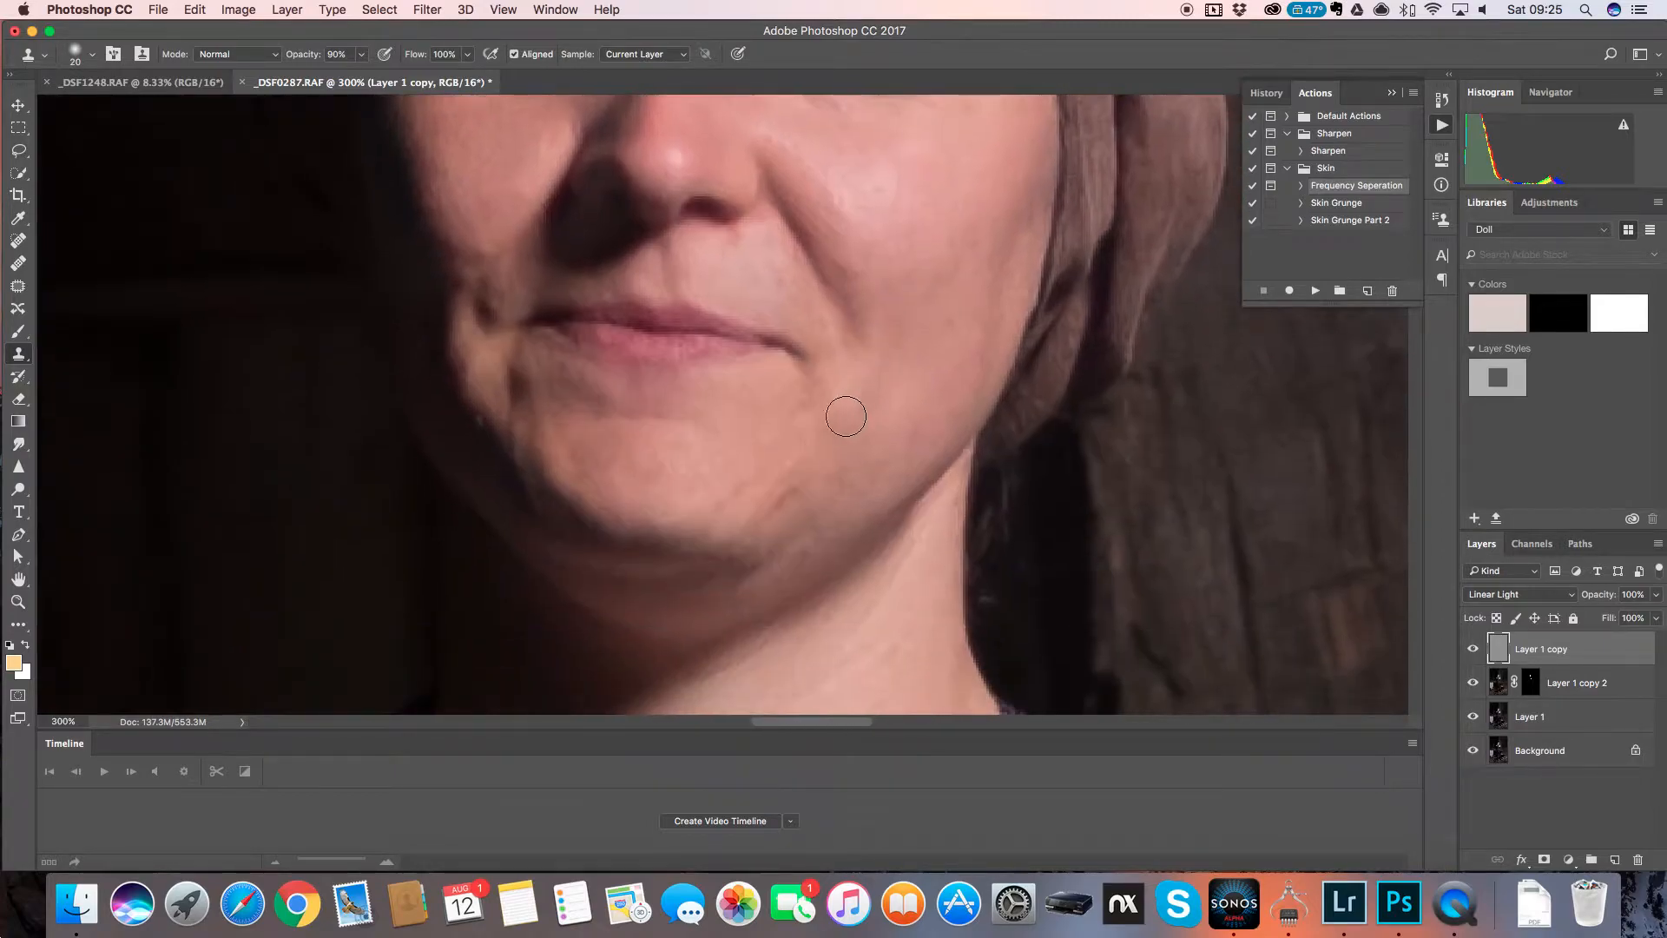
left_click(729, 435, "alt")
key("]")
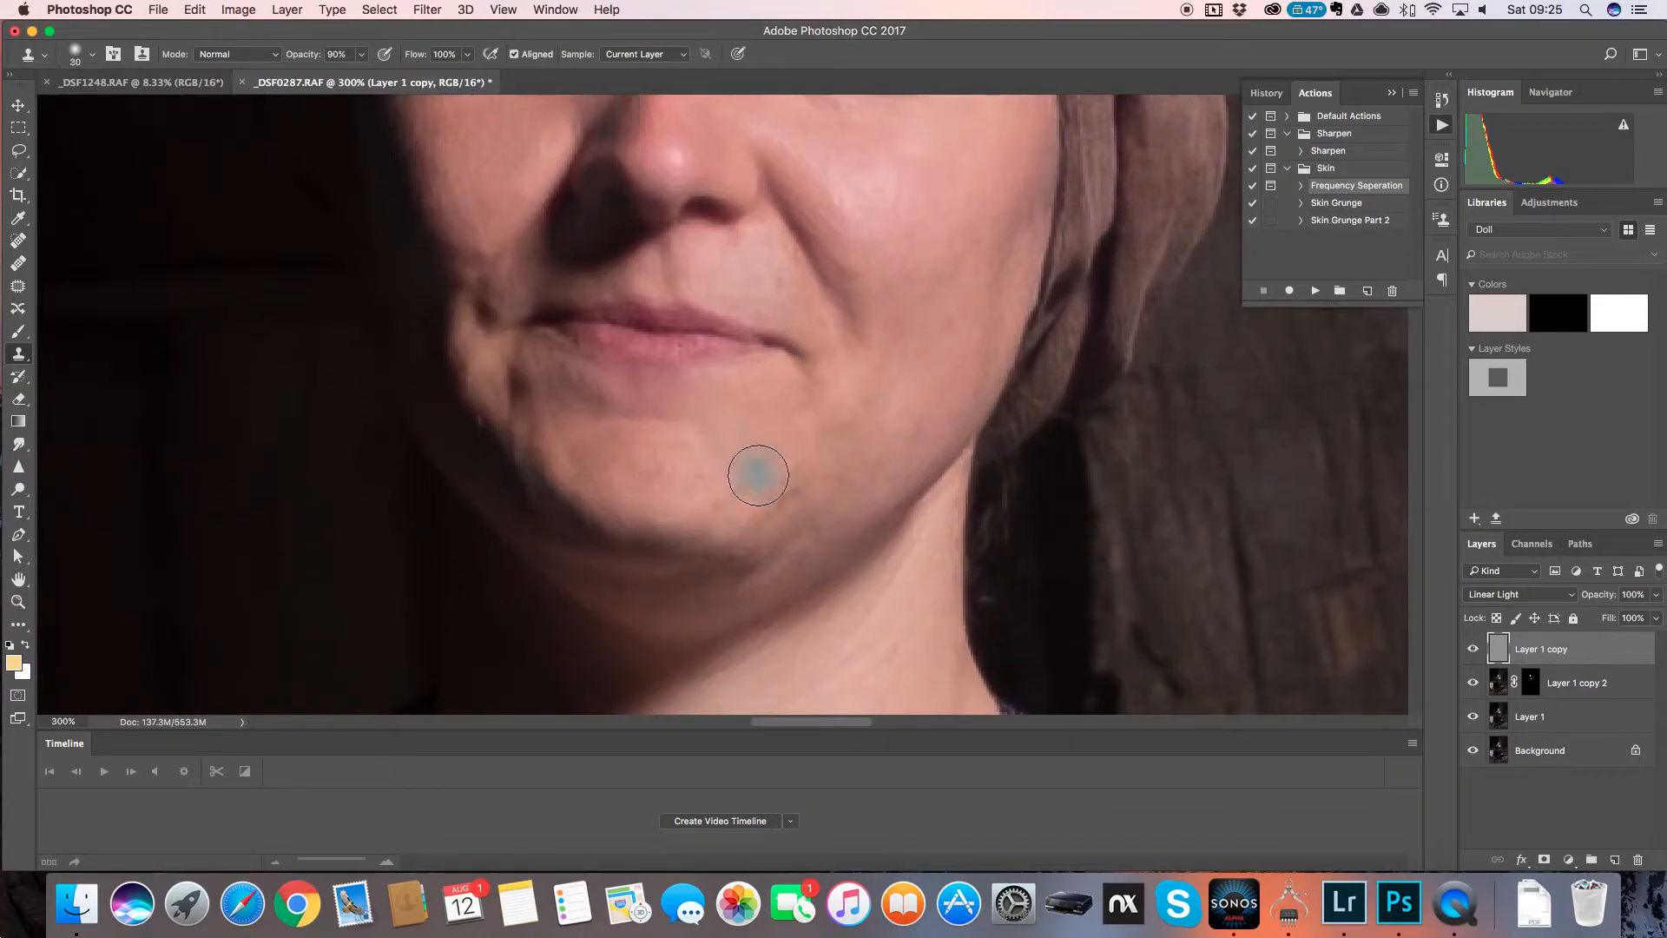
mouse_move(777, 479)
left_mouse_down()
mouse_move(747, 513)
mouse_move(722, 465)
mouse_move(699, 517)
mouse_move(786, 476)
left_mouse_up()
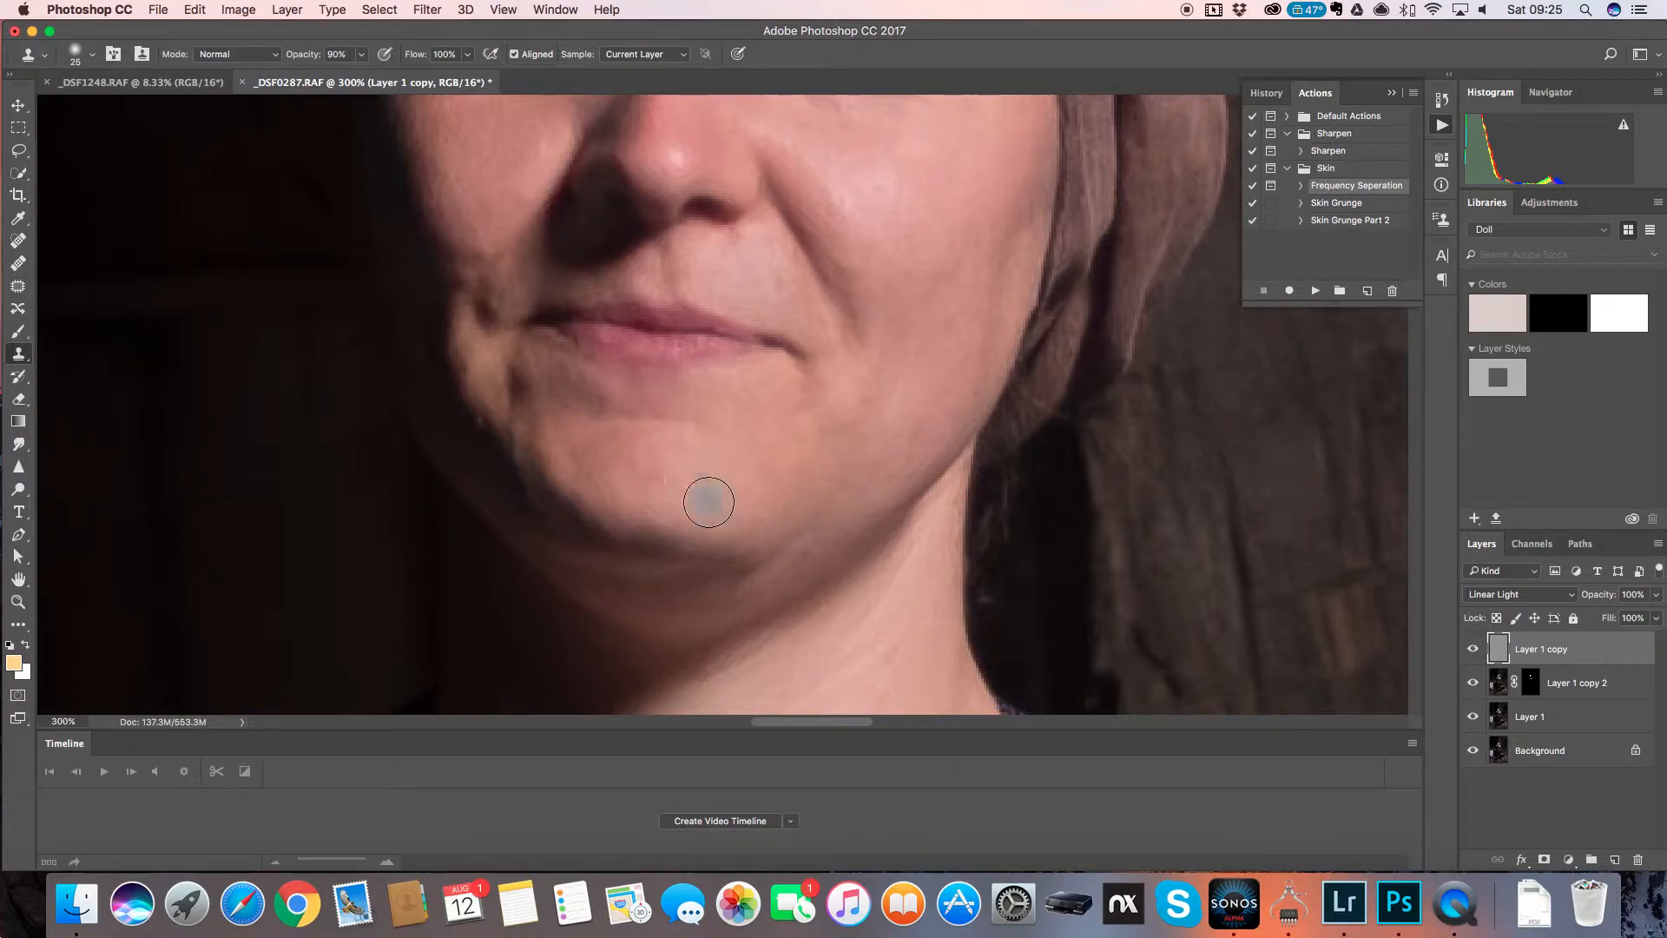
left_click(659, 463, "alt")
left_click_drag(678, 473, 547, 469)
left_click(651, 519)
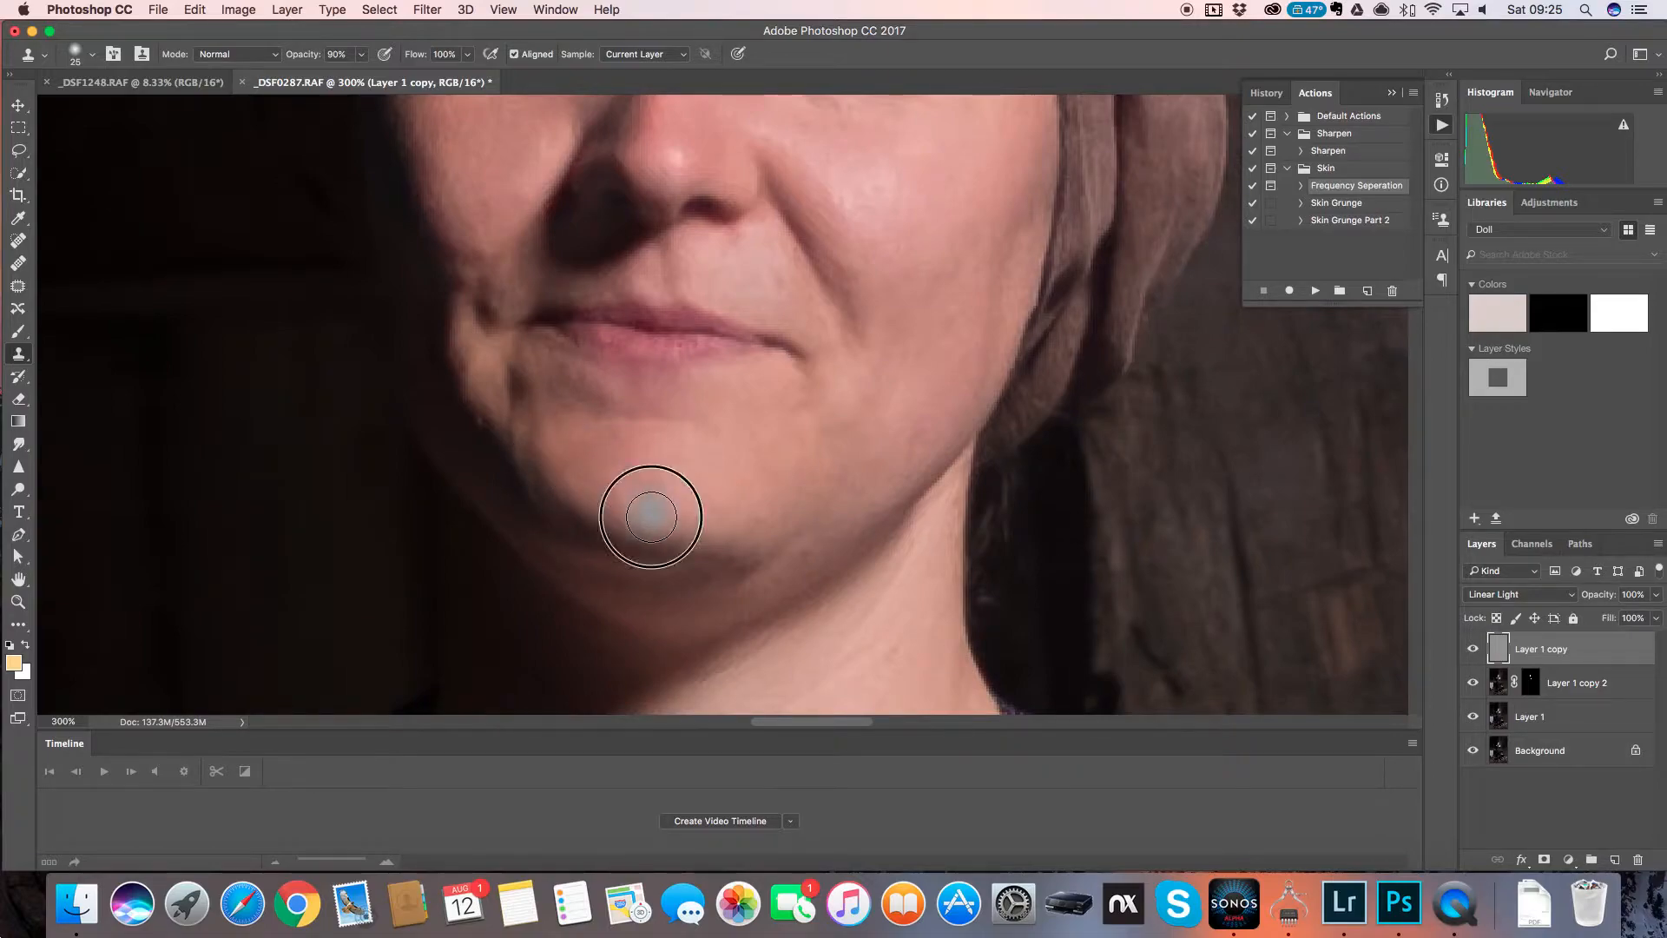
- Clone clean texture over the marks below the mouth corner on the shadowed side of the face
left_click(590, 425, "alt")
left_click(531, 382)
mouse_move(531, 382)
left_mouse_down()
mouse_move(590, 426)
mouse_move(576, 390)
mouse_move(605, 402)
left_mouse_up()
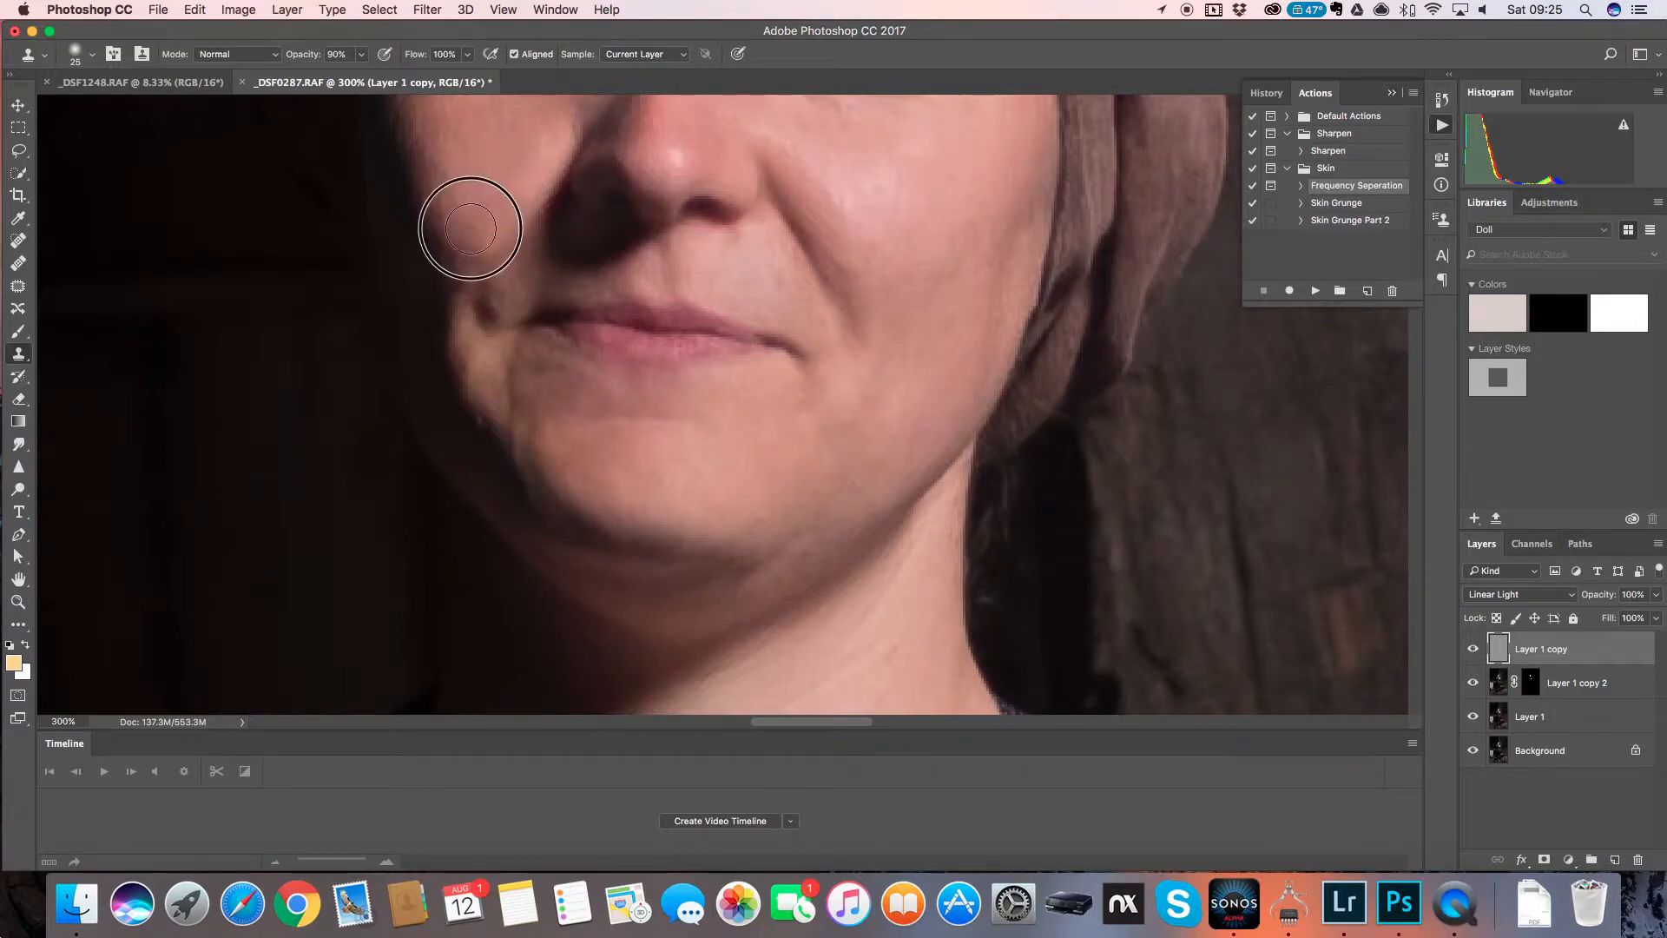
- Clone clean skin texture over the shadowed-side cheek and the area below its eye
scroll(540, 156, "up", 5)
left_click(558, 399, "alt")
mouse_move(526, 384)
left_mouse_down()
mouse_move(503, 356)
mouse_move(520, 425)
left_mouse_up()
left_click(540, 386, "alt")
mouse_move(591, 363)
left_mouse_down()
mouse_move(617, 330)
mouse_move(611, 371)
mouse_move(576, 380)
mouse_move(623, 326)
left_mouse_up()
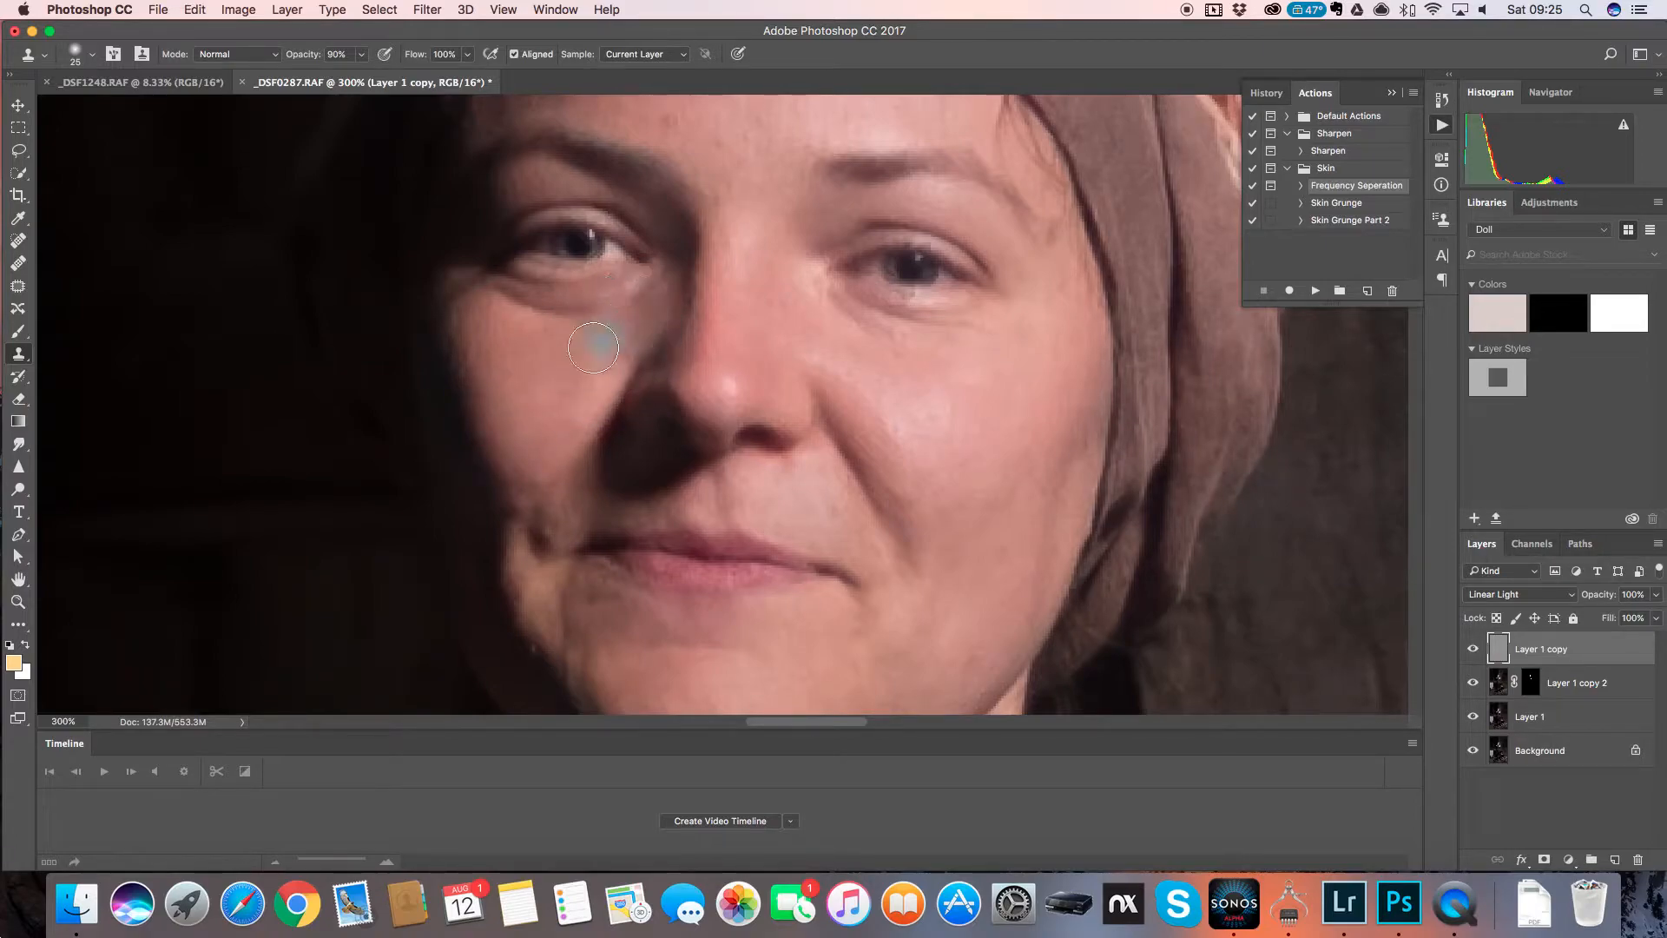
- Clone clean skin texture over the marks and fine lines across the middle of the forehead
left_click(569, 362, "alt")
scroll(744, 483, "up", 5)
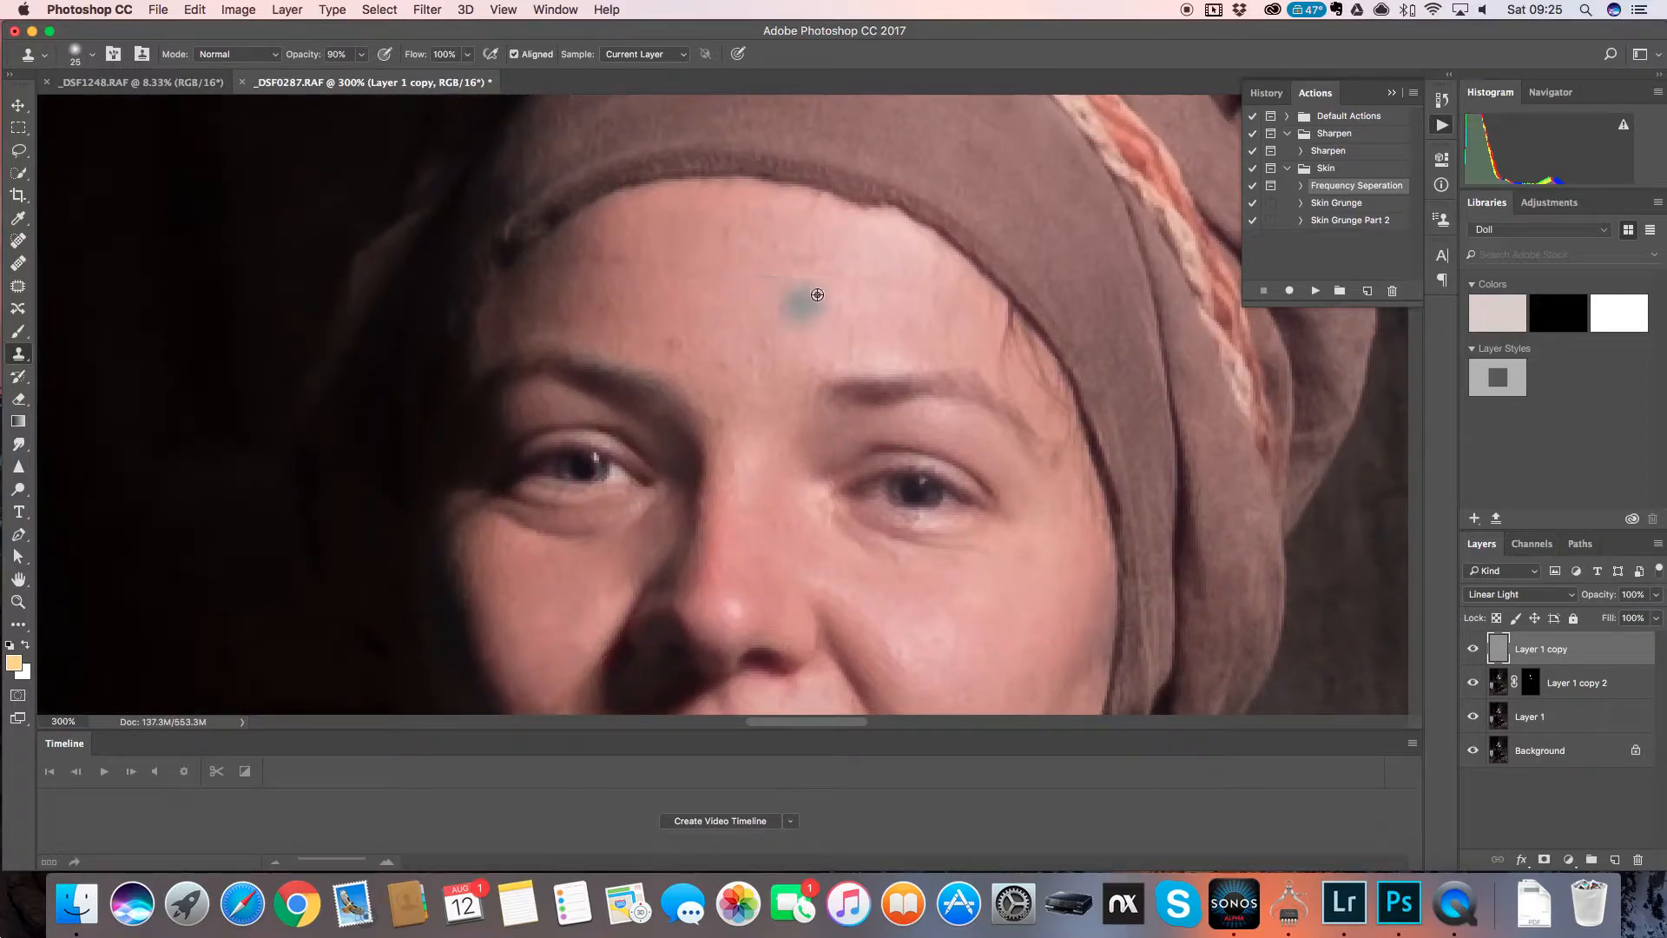
left_click(782, 305, "alt")
left_click_drag(695, 209, 753, 265)
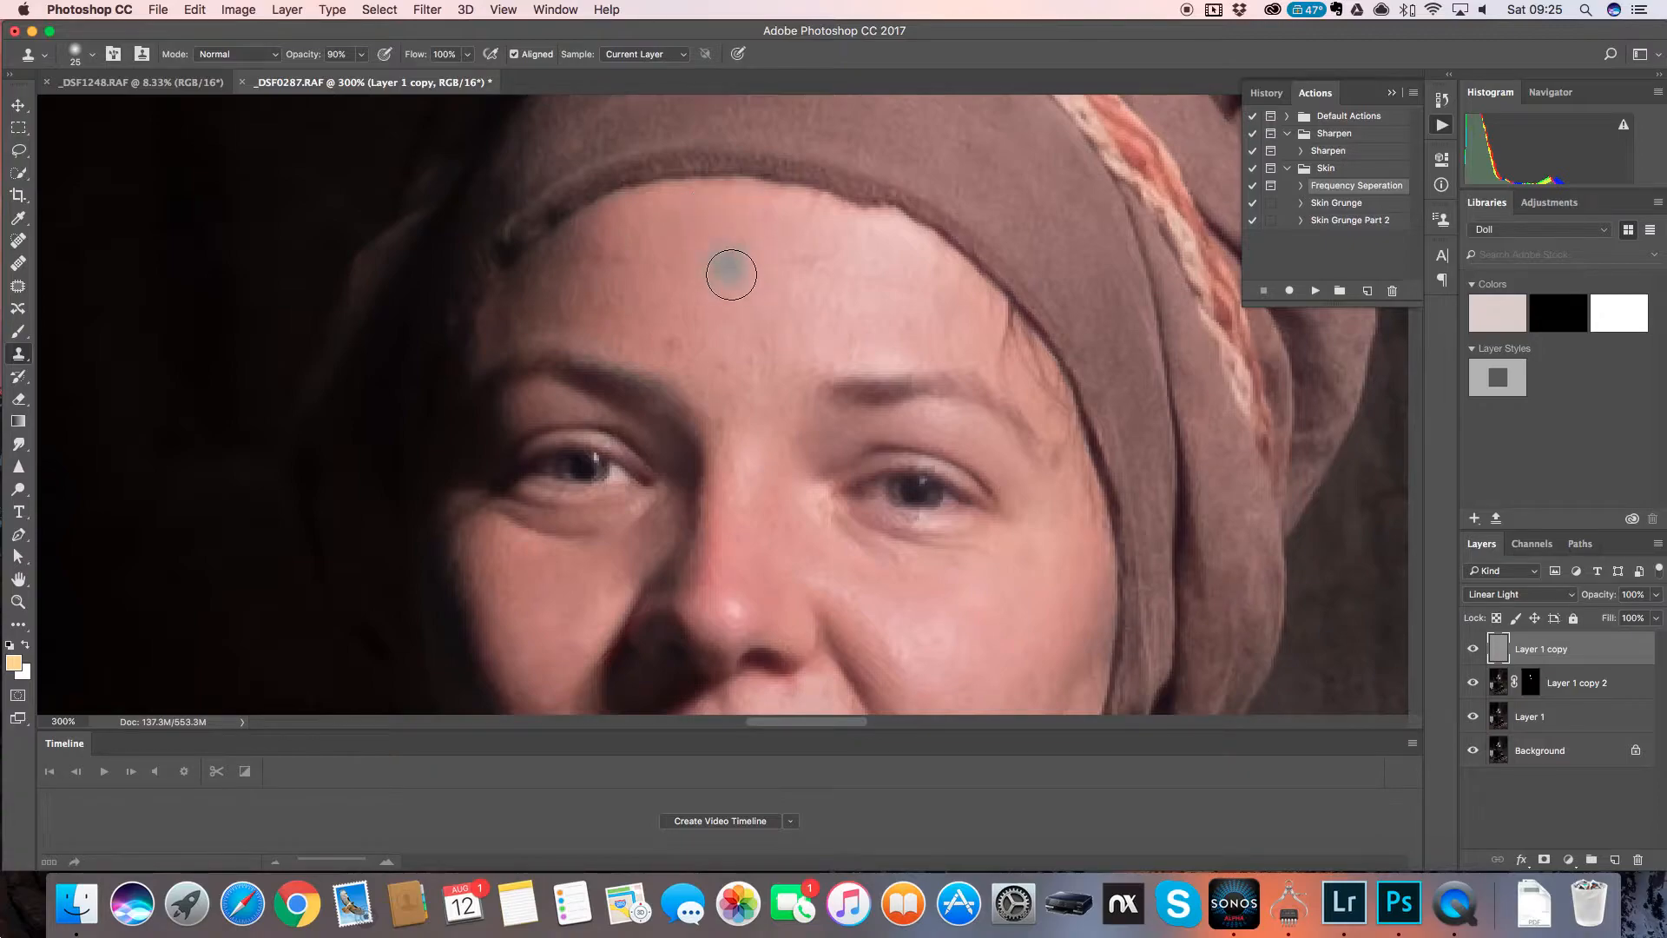
left_click(724, 301, "alt")
mouse_move(755, 360)
left_mouse_down()
mouse_move(713, 358)
mouse_move(793, 333)
left_mouse_up()
left_click(730, 311, "alt")
- Clone smooth skin texture over the blemishes on the lit-side cheek down toward the jaw
left_click_drag(916, 570, 839, 271)
left_click(916, 313, "alt")
left_click(1004, 371)
left_click_drag(851, 545, 871, 309)
left_click(907, 542, "alt")
left_click(921, 380)
mouse_move(920, 380)
left_mouse_down()
mouse_move(852, 492)
mouse_move(878, 487)
left_mouse_up()
- Clone clean skin texture over the remaining marks on the lit-side jaw and neck, resampling for each area
mouse_move(763, 566)
left_mouse_down()
mouse_move(821, 368)
mouse_move(695, 380)
left_mouse_up()
left_click(919, 414, "alt")
left_click(903, 388, "alt")
left_click_drag(866, 336, 783, 384)
left_click(825, 395, "alt")
left_click(780, 492)
left_click_drag(904, 421, 800, 567)
left_click(955, 559, "alt")
left_click(998, 582)
left_click_drag(908, 374, 885, 521)
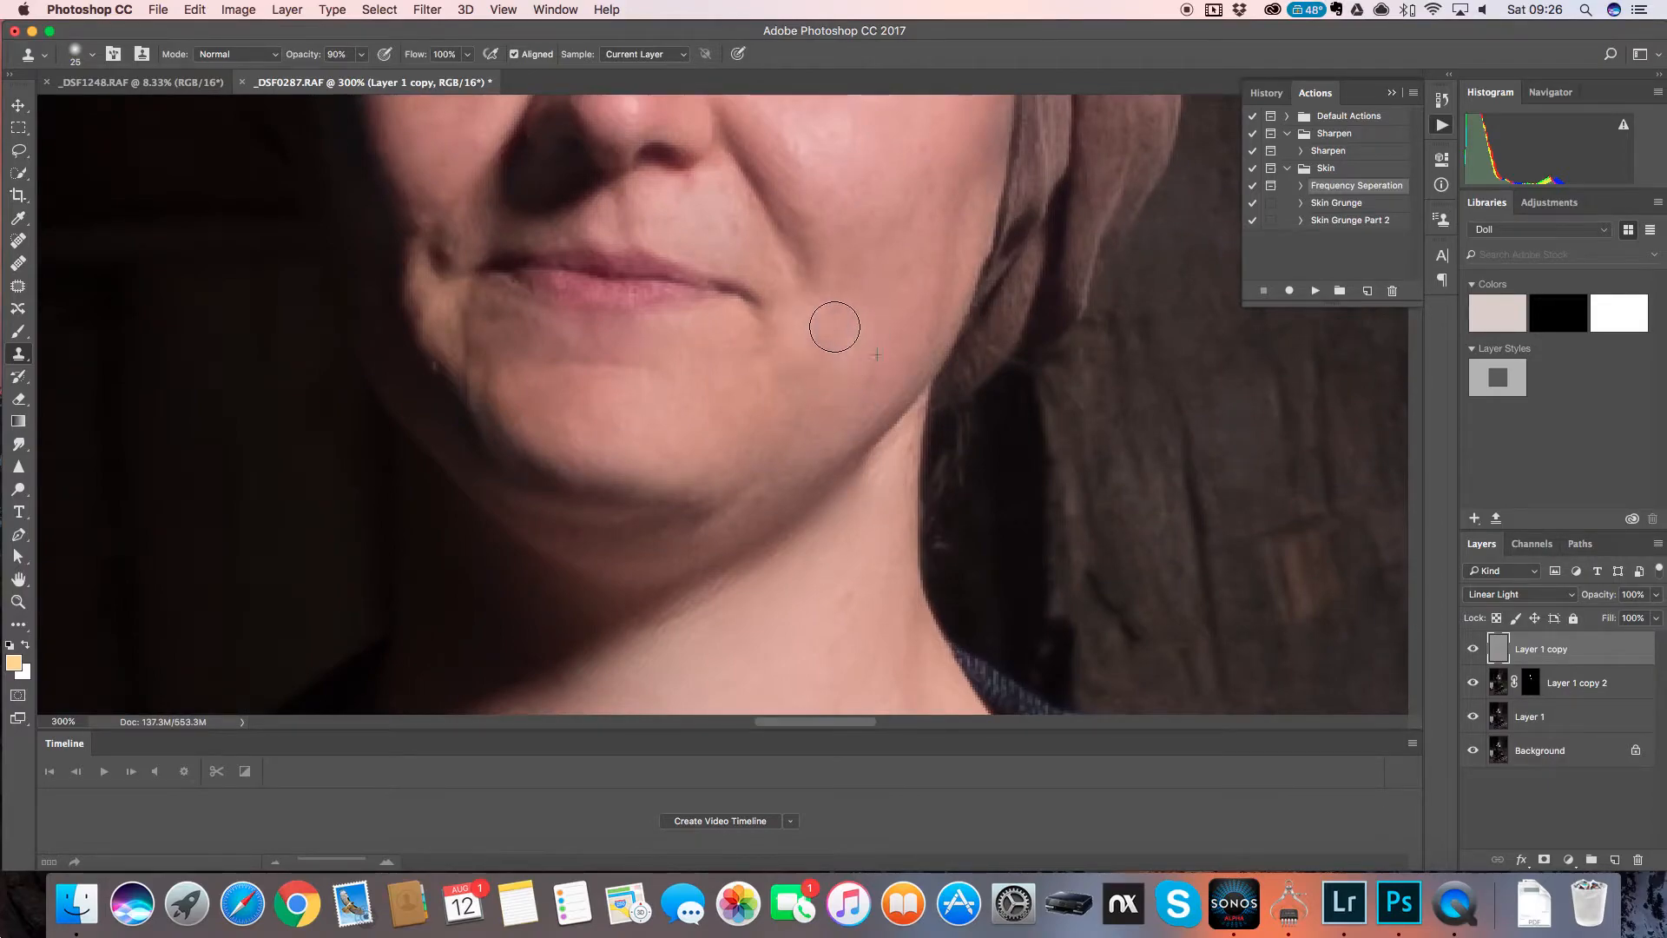
- Clone smooth texture over the marks on the chin, the lower jaw and beside the lit-side mouth corner
left_click_drag(792, 375, 856, 431)
left_click(726, 458, "alt")
mouse_move(607, 372)
left_mouse_down()
mouse_move(640, 384)
mouse_move(610, 380)
left_mouse_up()
left_click_drag(863, 361, 863, 495)
left_click(857, 561, "alt")
left_click(813, 571, "alt")
left_click(784, 384)
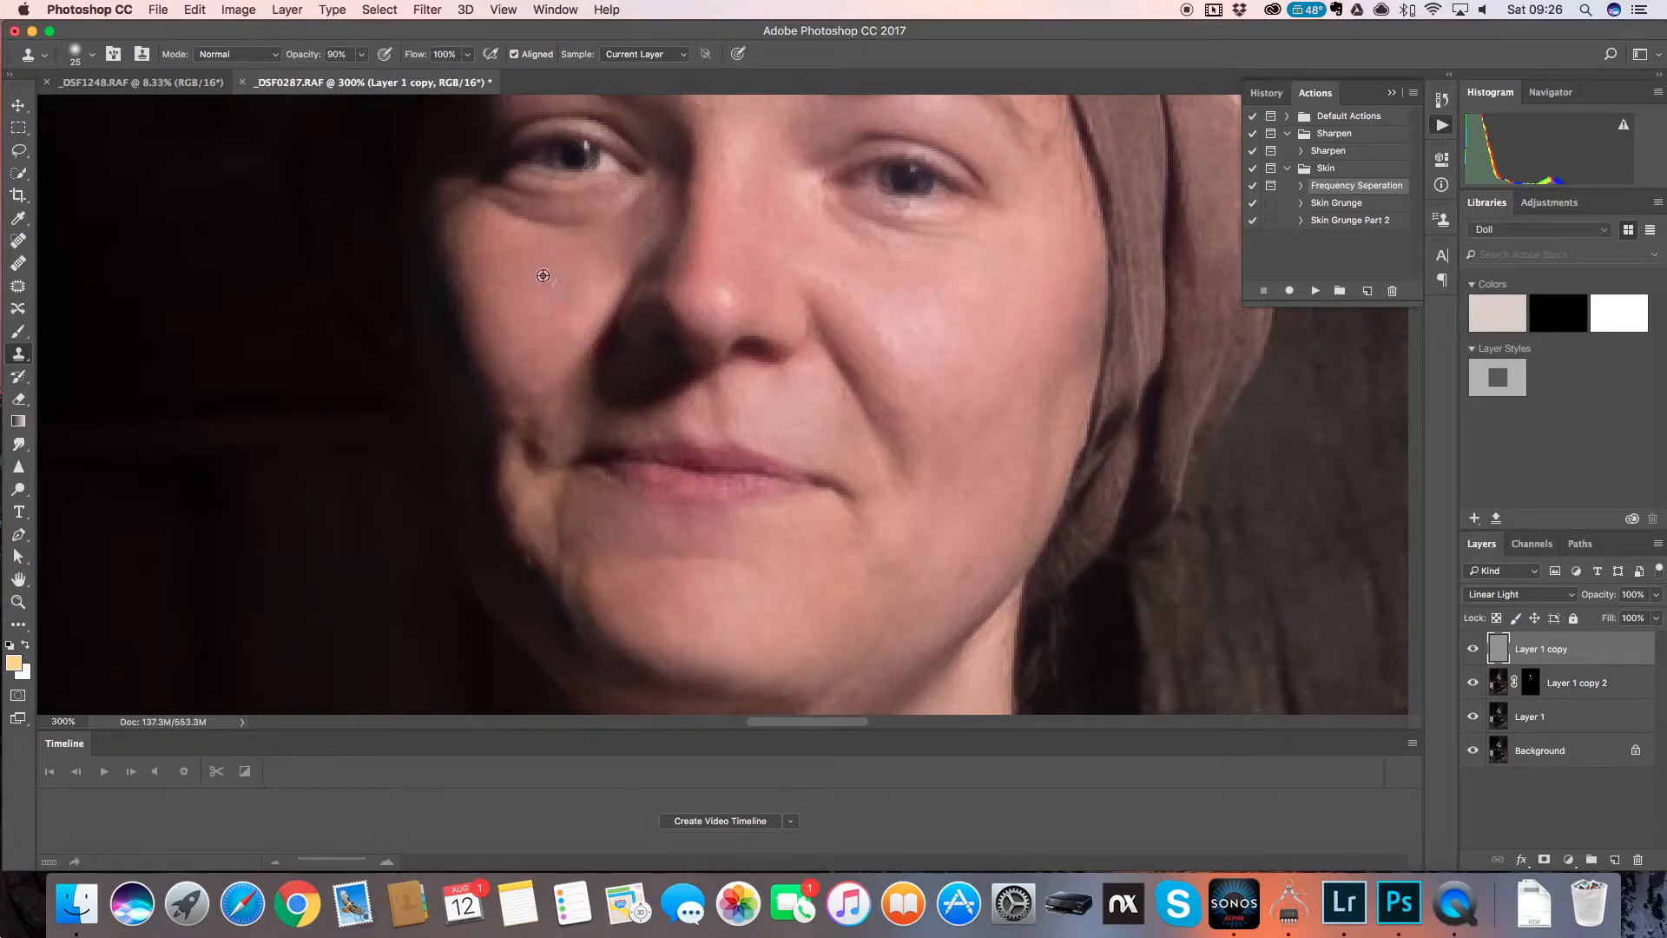
- Create a new empty layer directly above Layer 1 copy 2, beneath the texture layer
left_click_drag(577, 249, 622, 428)
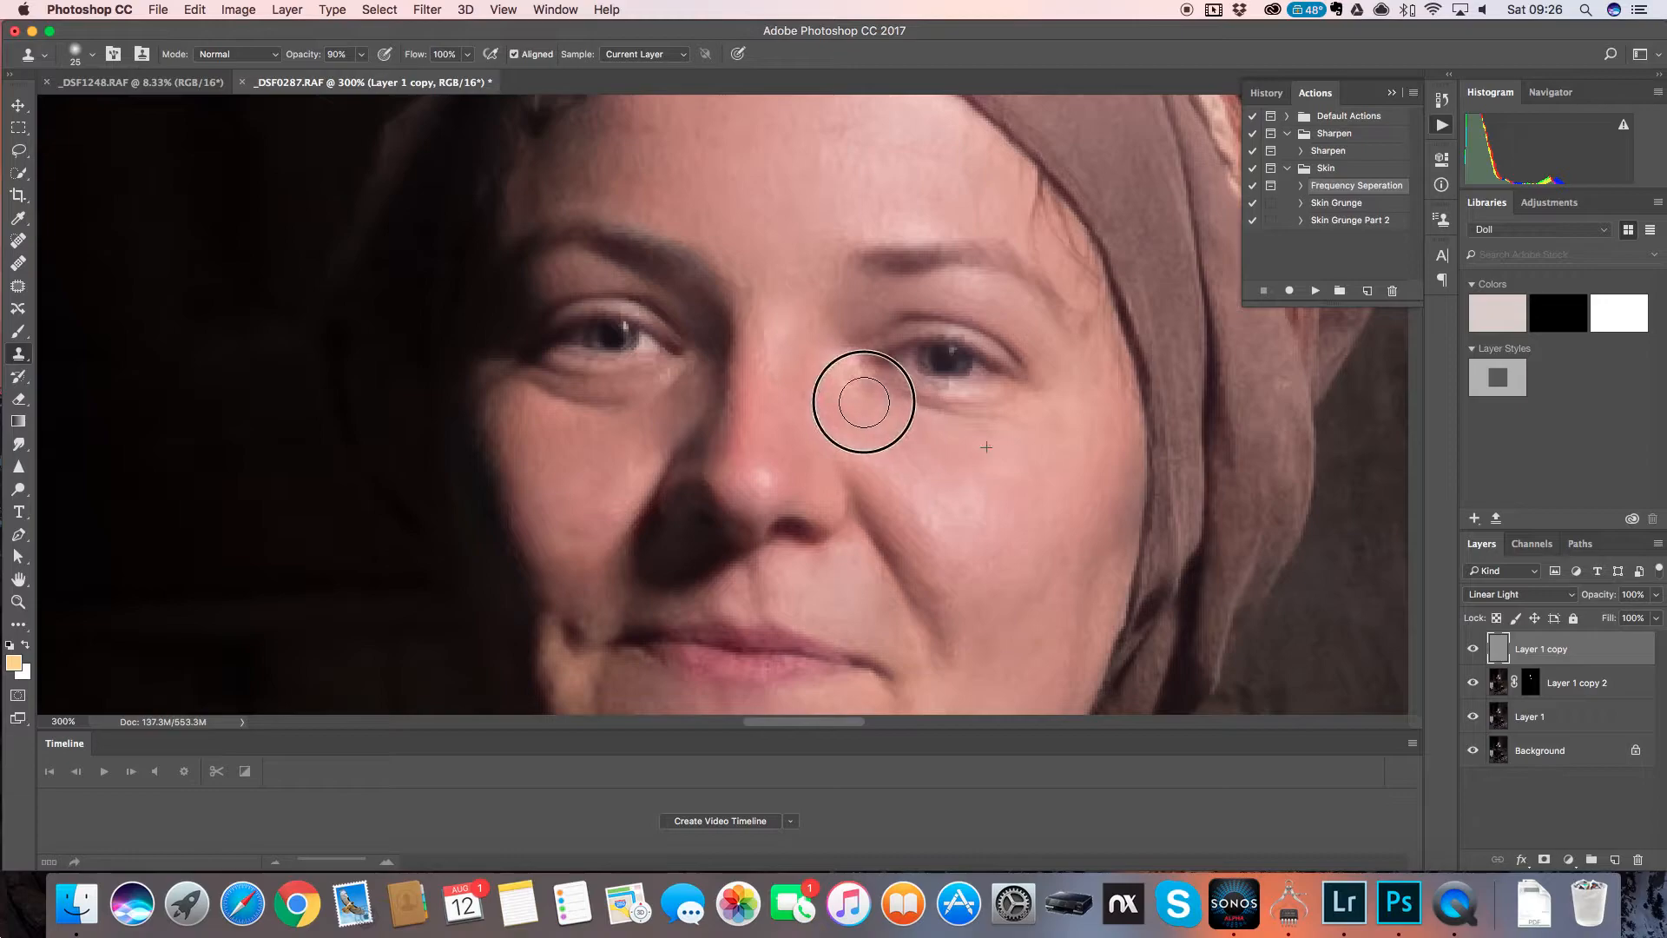
scroll(869, 425, "up", 5)
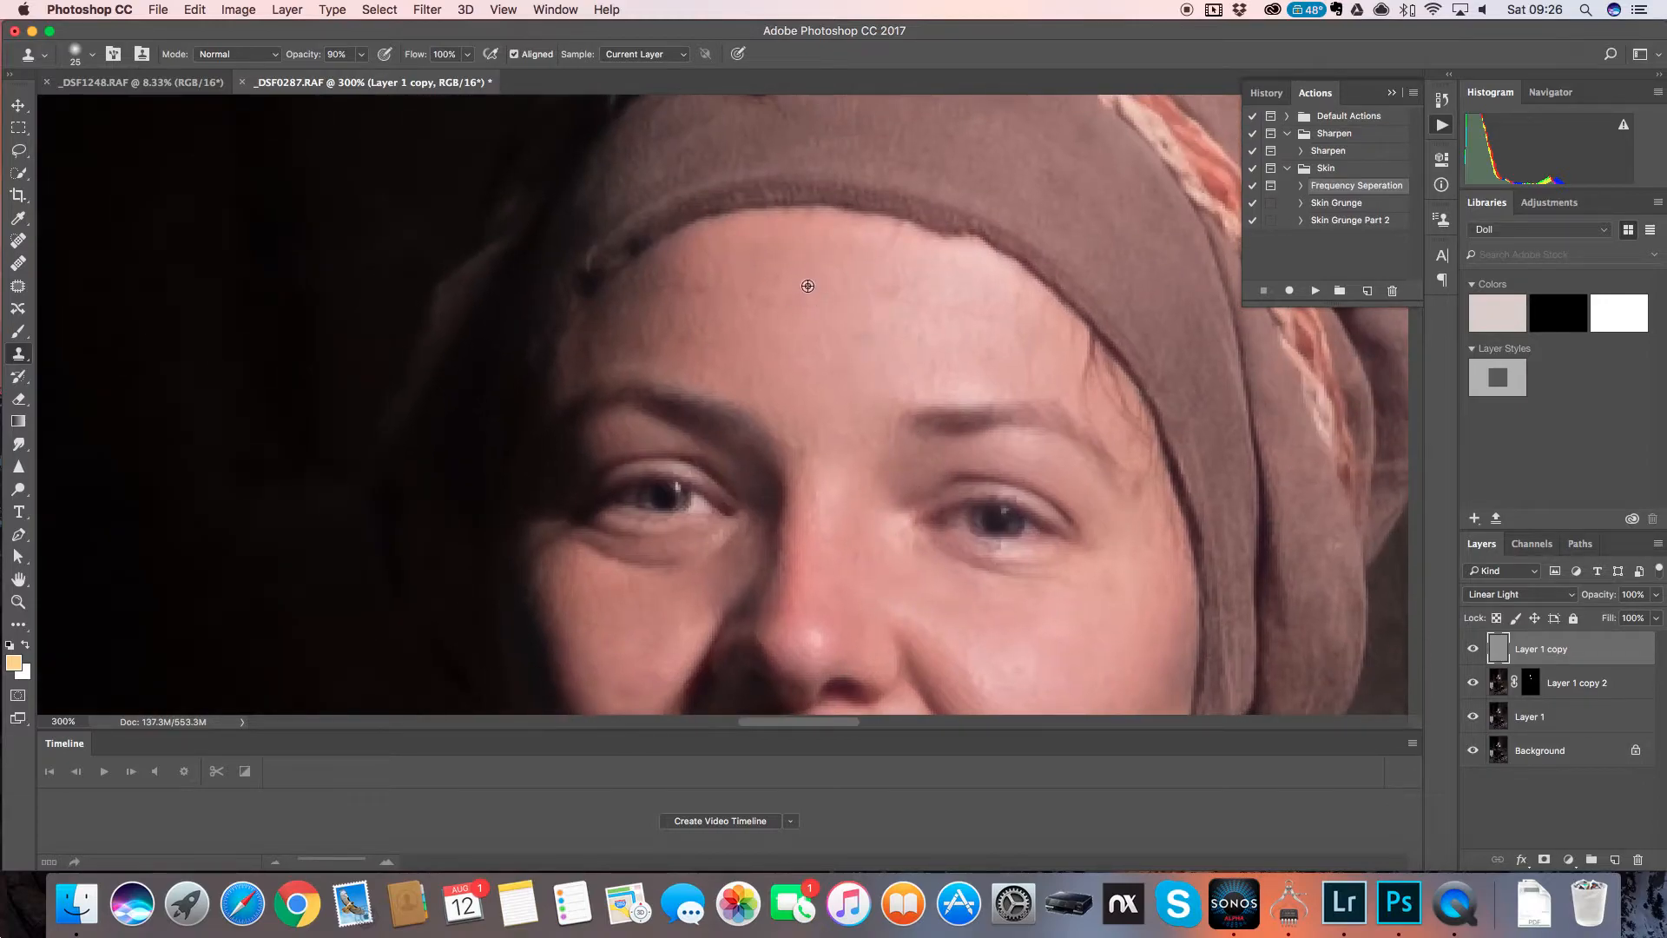
key("super+minus")
key("super+minus")
key("super+minus")
key("super+minus")
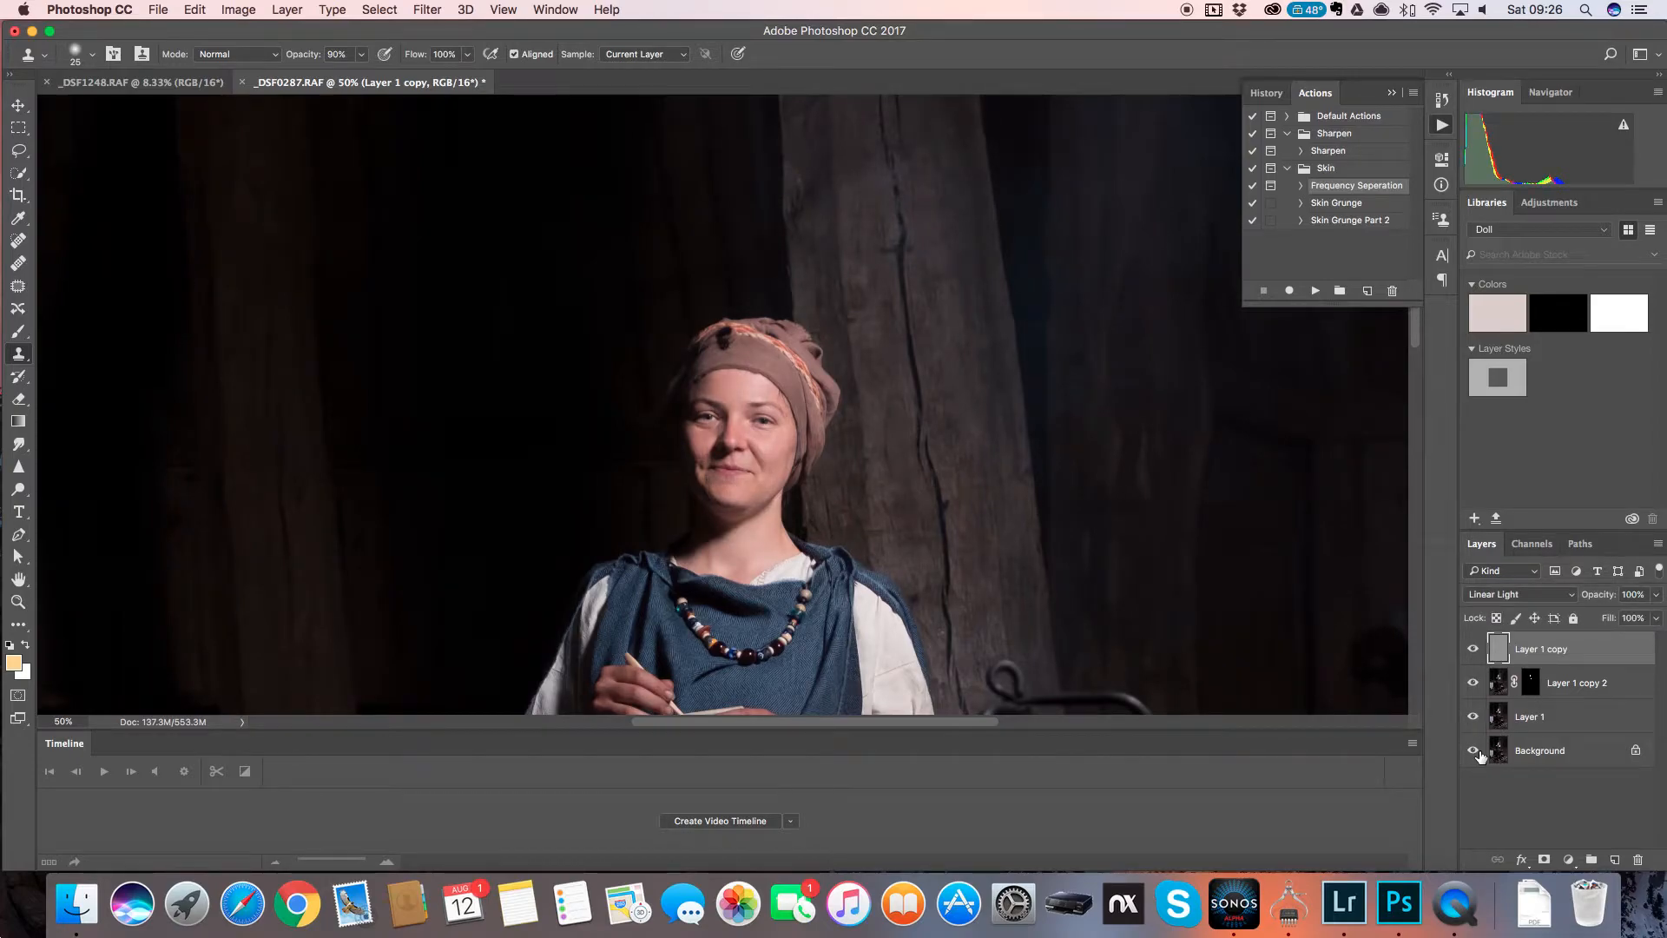
left_click(1591, 698)
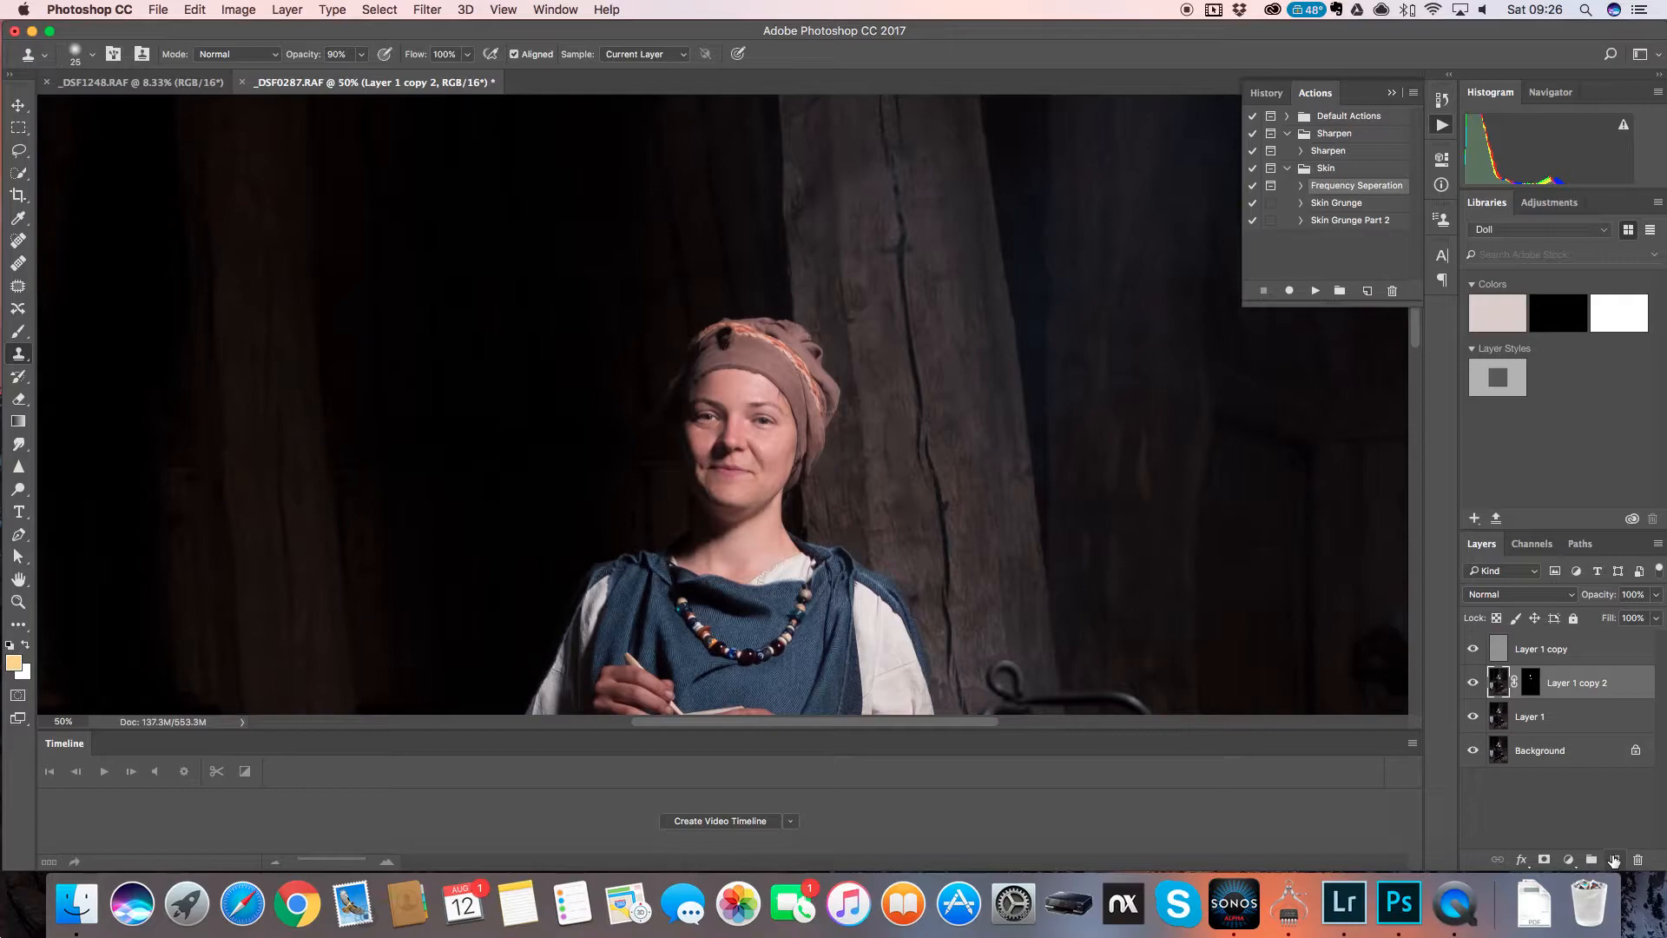
left_click(1613, 860)
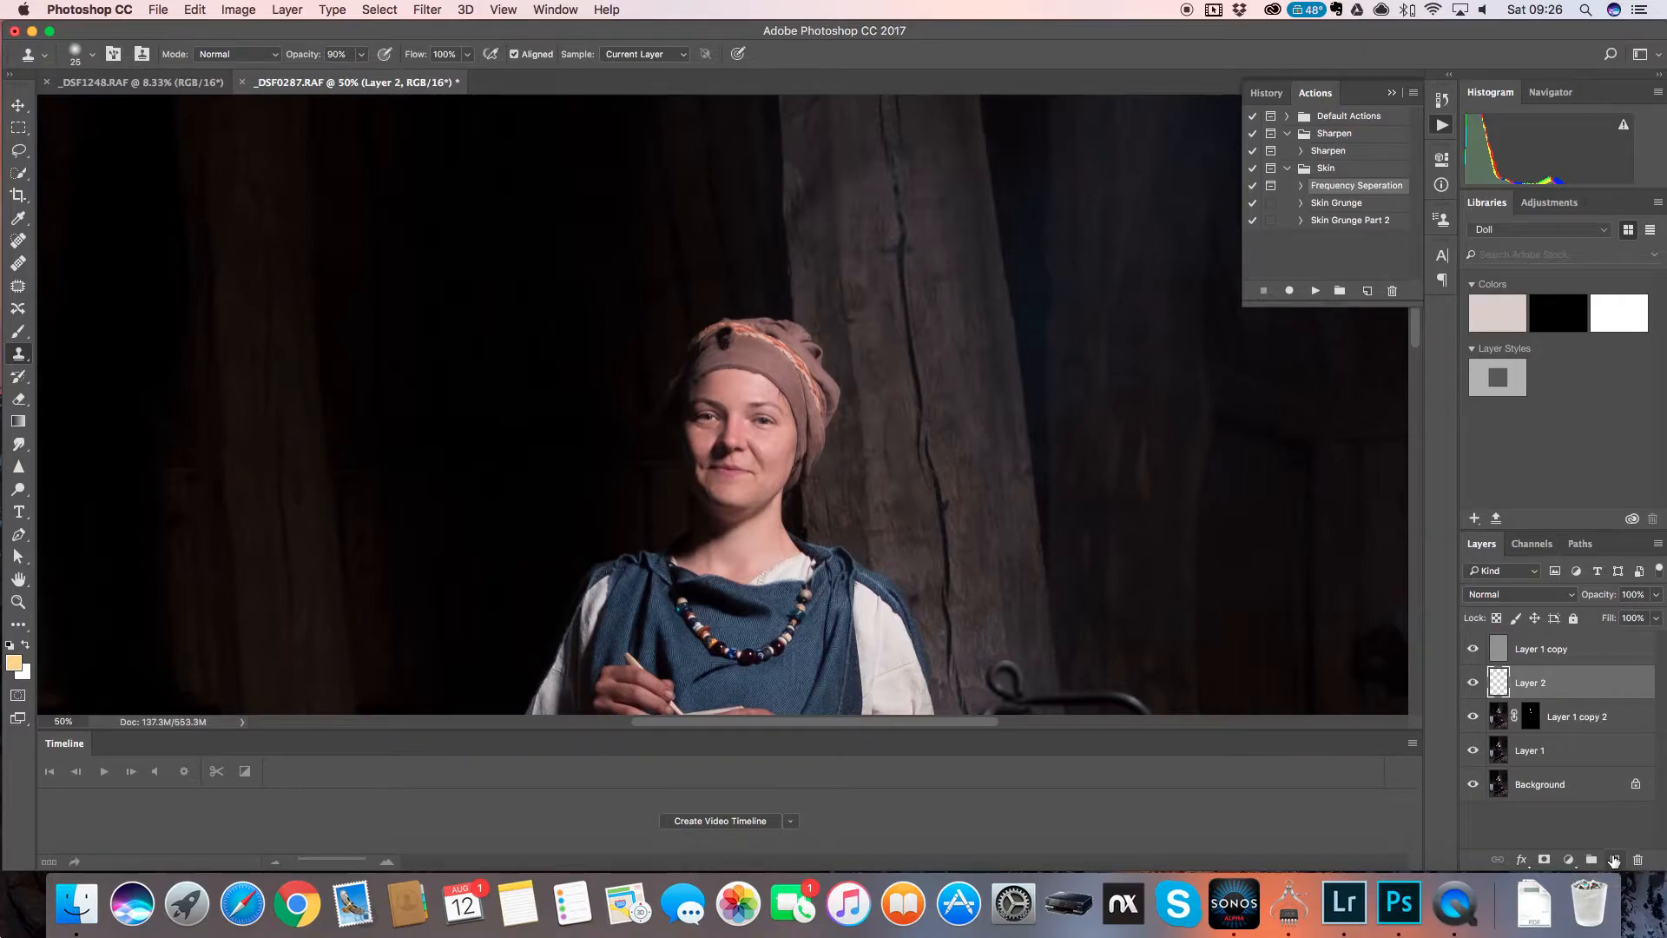
- Set up the Brush tool at 20% opacity with a soft 80 px tip for painting skin color on the face
key("super+plus")
key("super+plus")
key("super+plus")
key("super+plus")
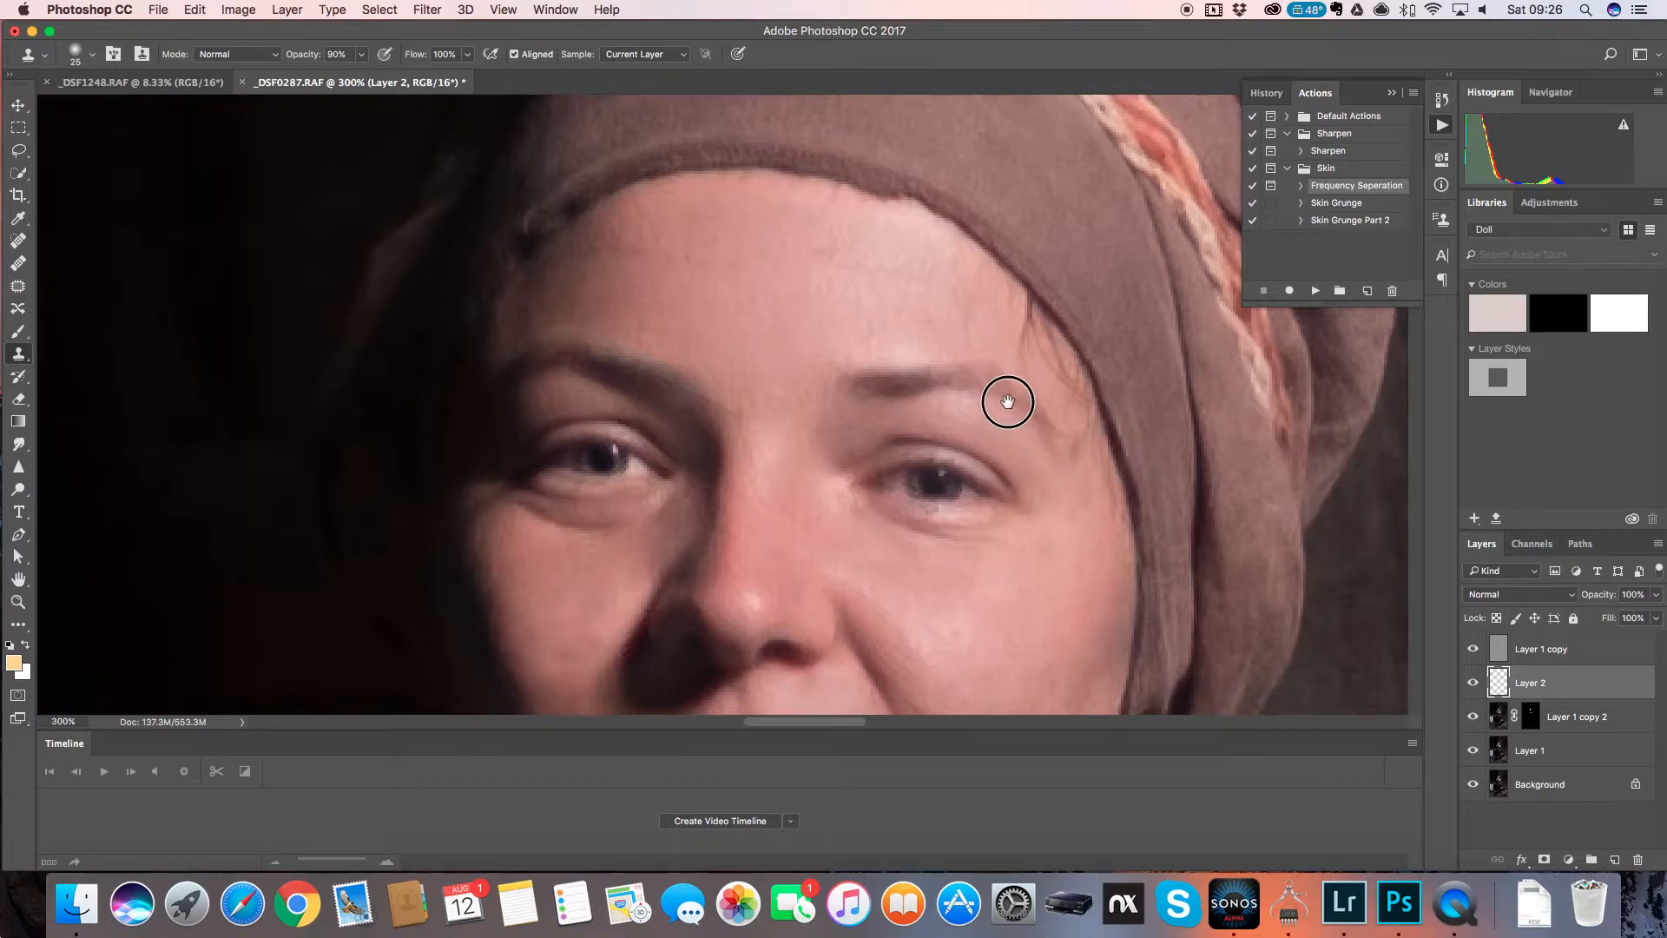
left_click_drag(1001, 390, 1030, 435)
key("b")
left_click_drag(1027, 576, 1092, 412)
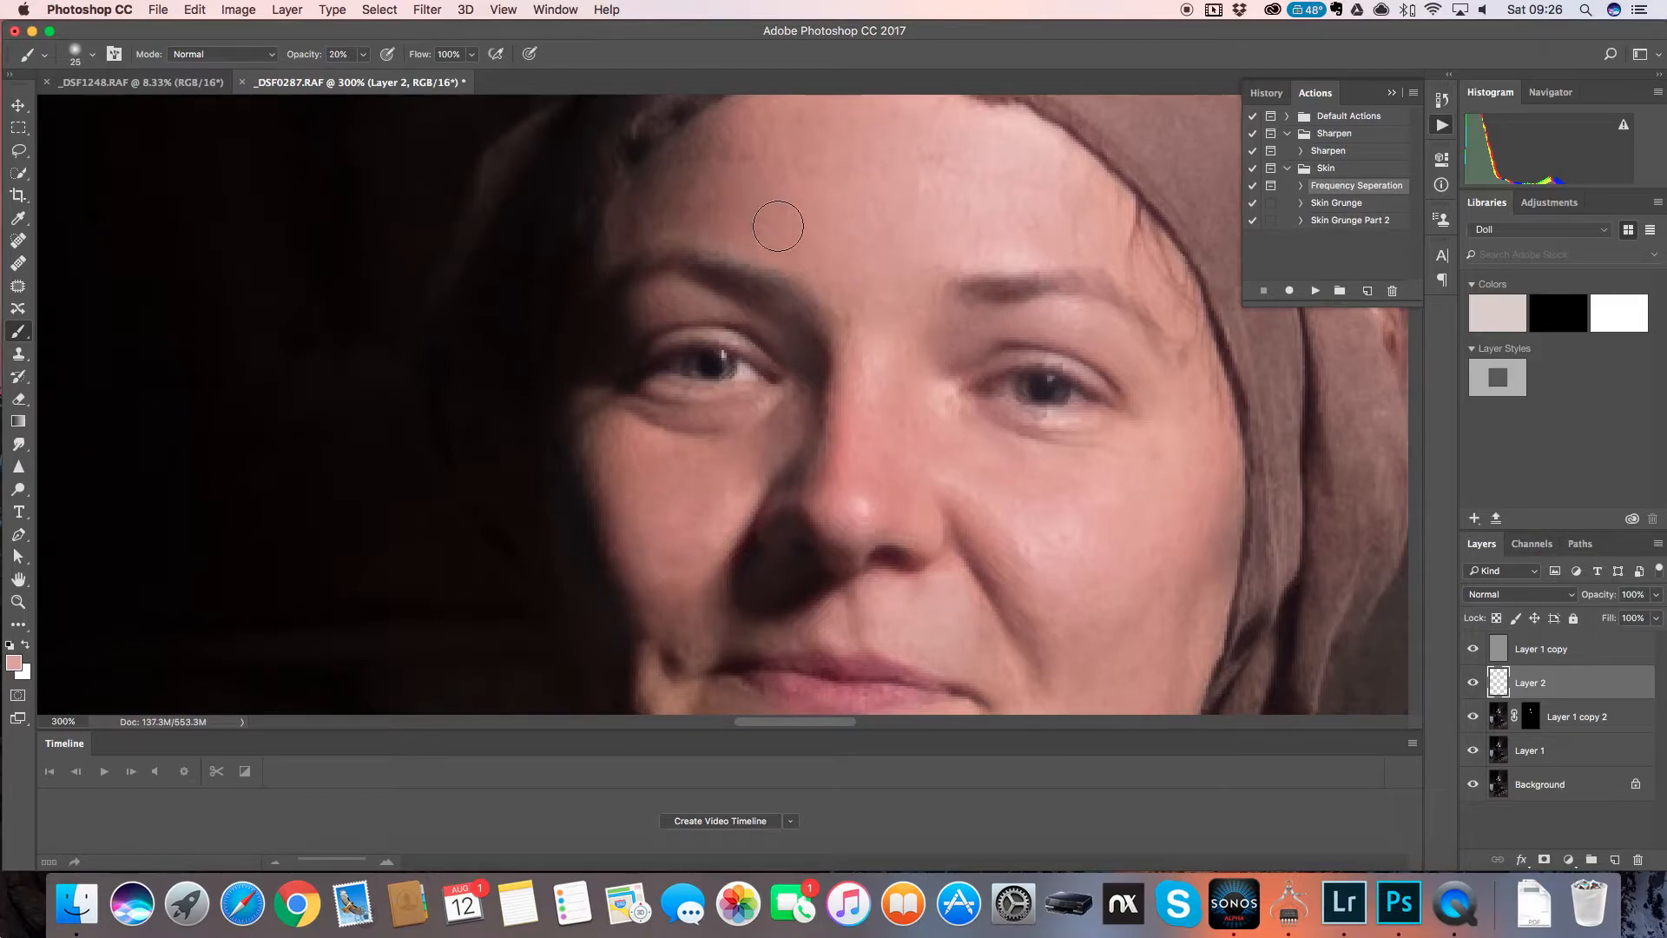
right_click(864, 180)
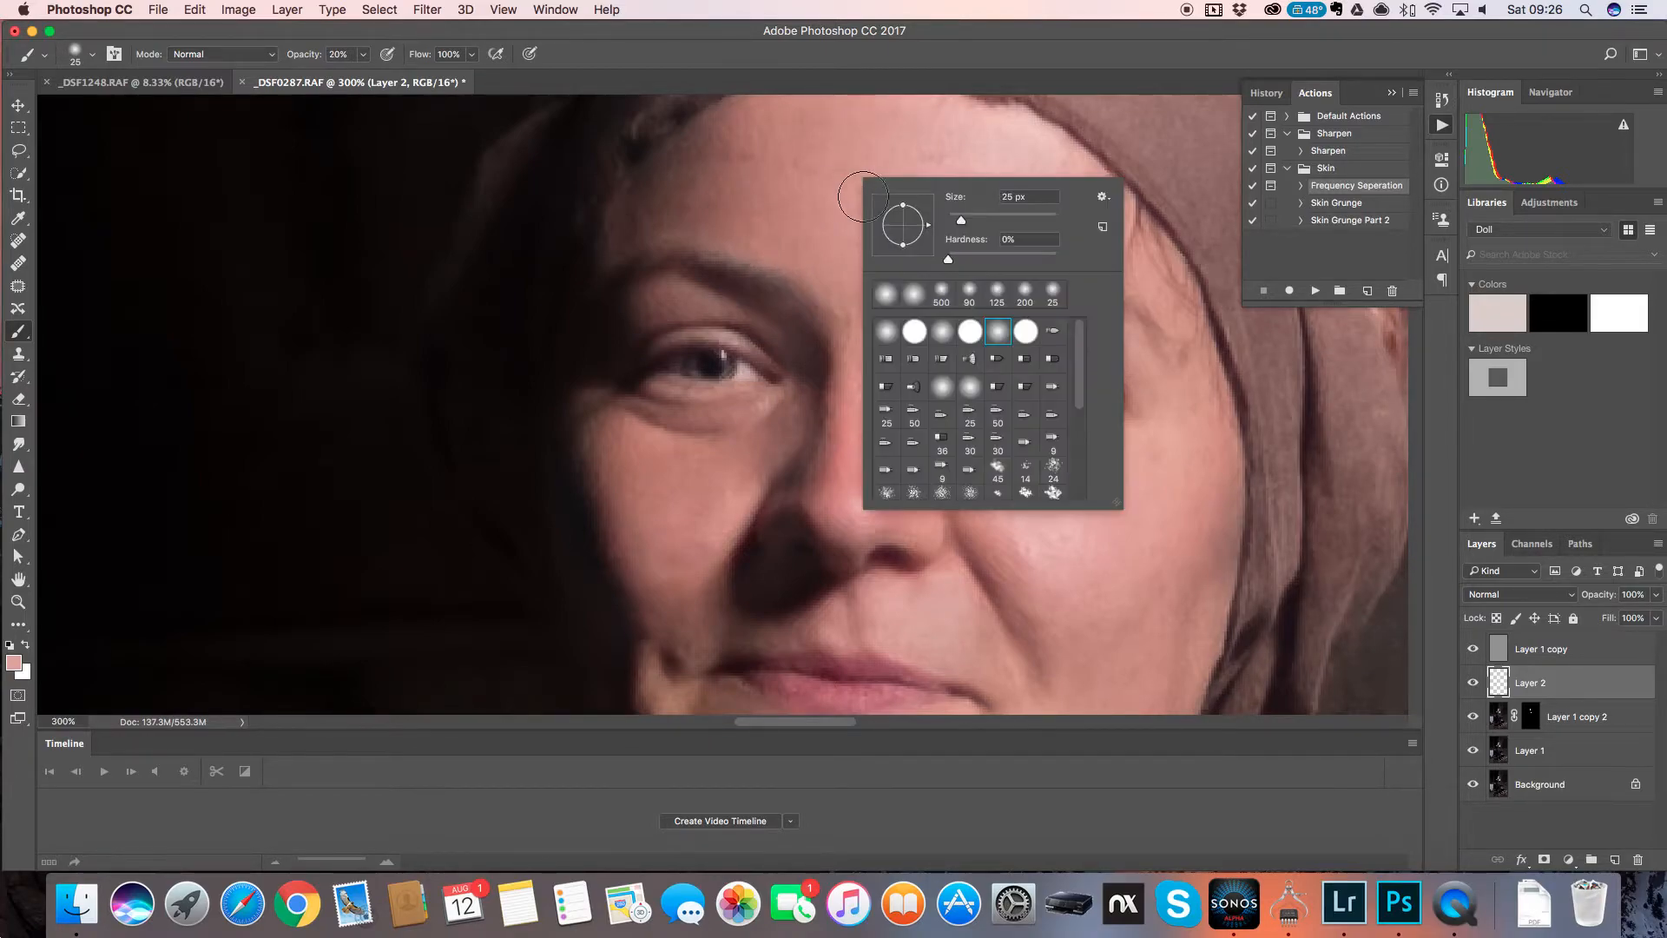
left_click(1063, 35)
key("bracketright")
key("bracketright")
key("bracketright")
key("bracketright")
key("bracketright")
key("bracketright")
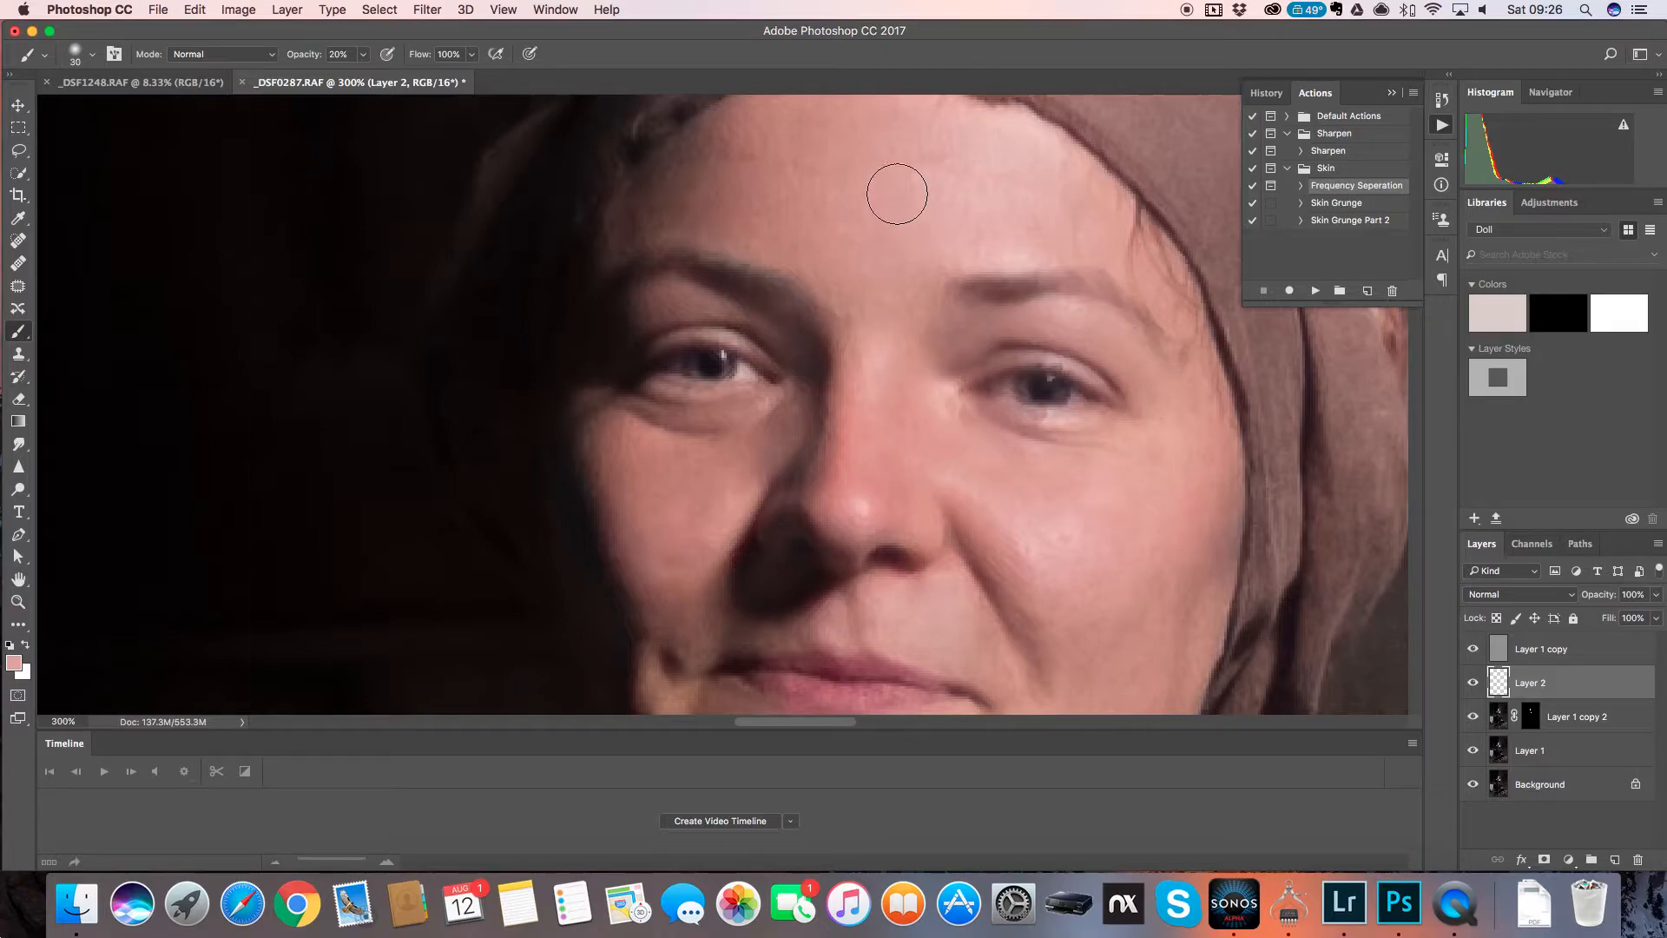
key("bracketright")
key("bracketright")
- Sample the forehead skin tone and paint it softly over the lit-side cheek
left_click_drag(938, 362, 864, 310)
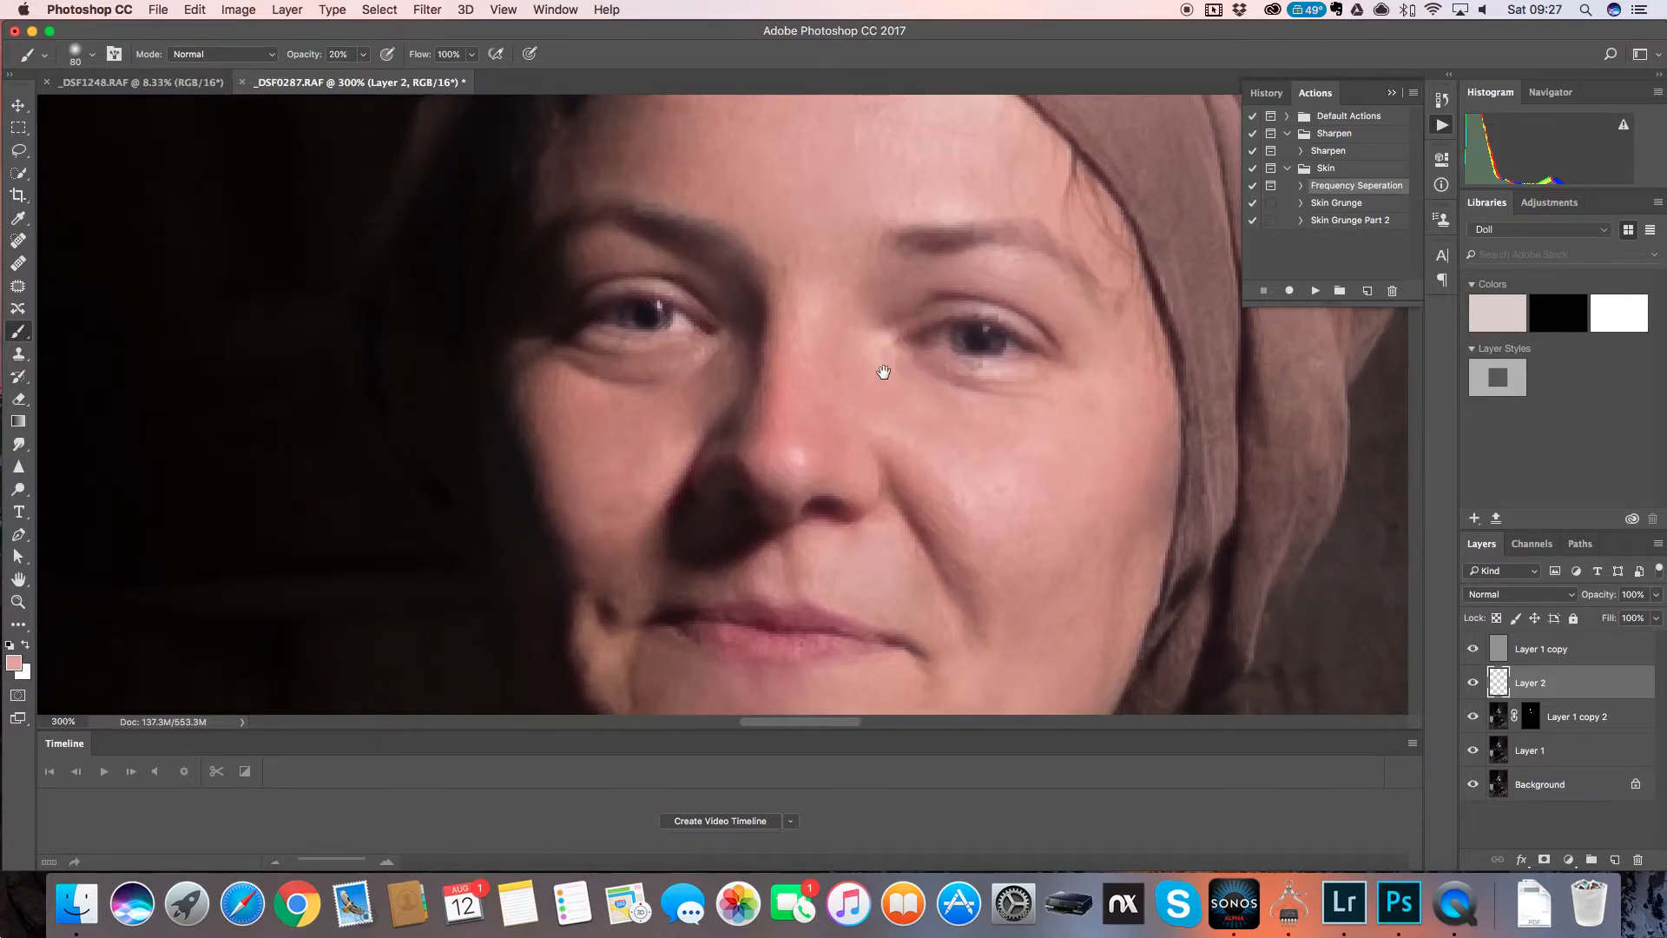
left_click_drag(885, 368, 860, 476)
left_click(910, 204, "alt")
left_click_drag(908, 544, 964, 610)
left_click_drag(886, 498, 837, 342)
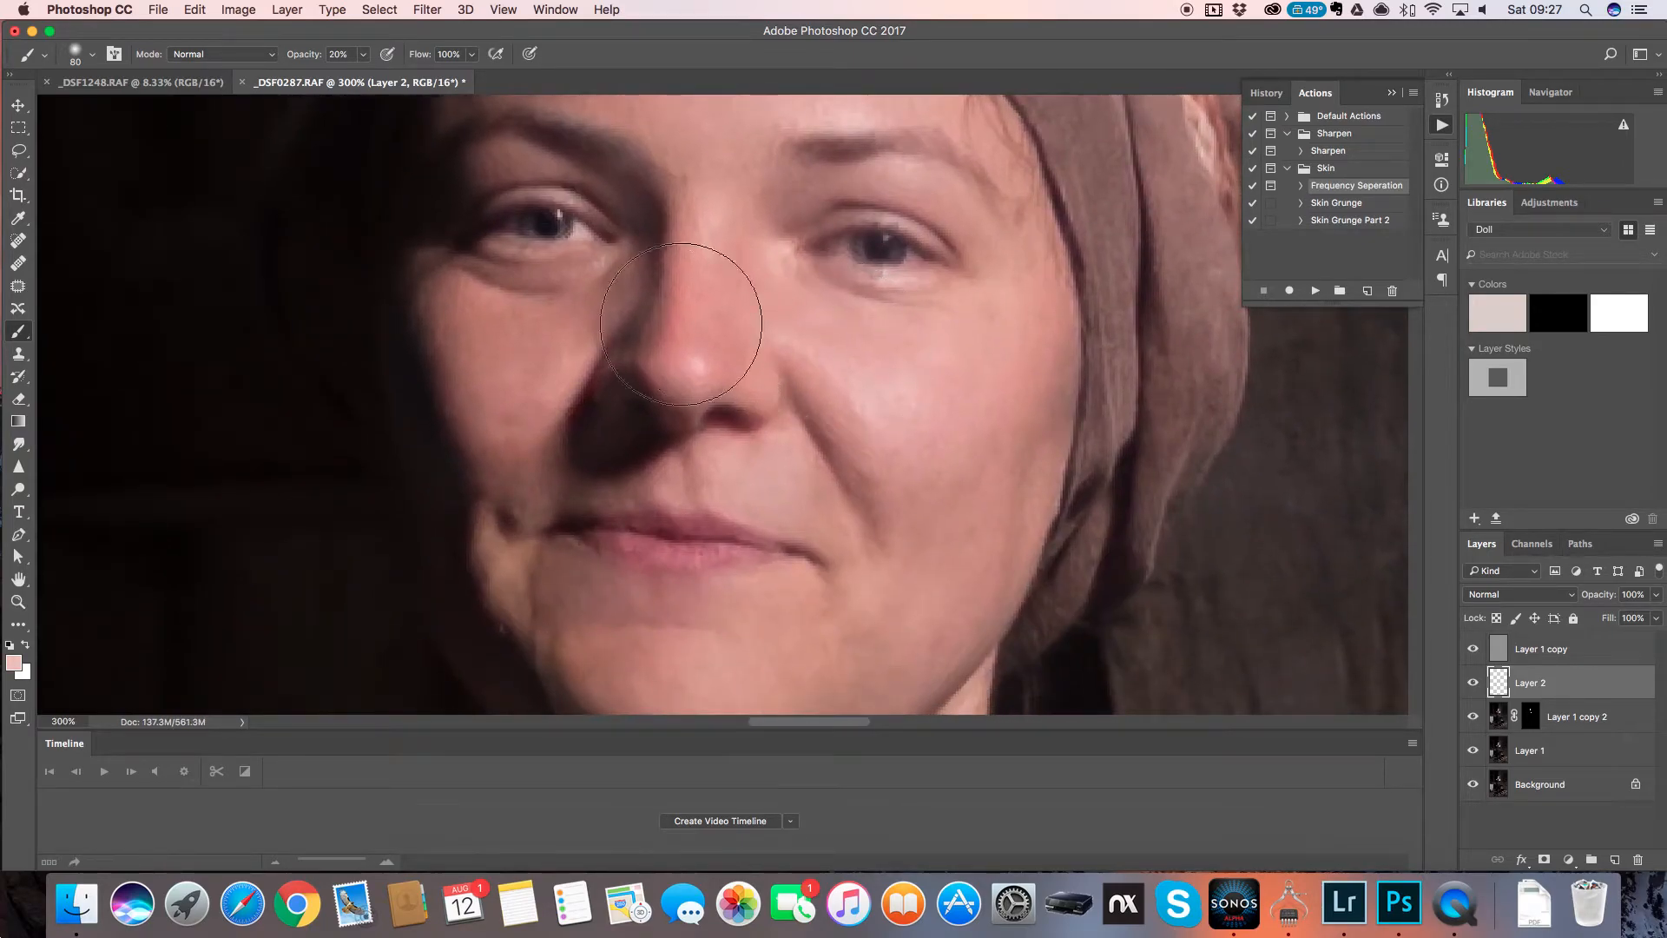
- Reduce the brush to 30 px and paint sampled skin tone over the shadowed-side cheek
key("bracketleft")
key("bracketleft")
left_click(511, 335, "alt")
key("bracketleft")
key("bracketleft")
left_click_drag(505, 430, 533, 372)
left_click(503, 333, "alt")
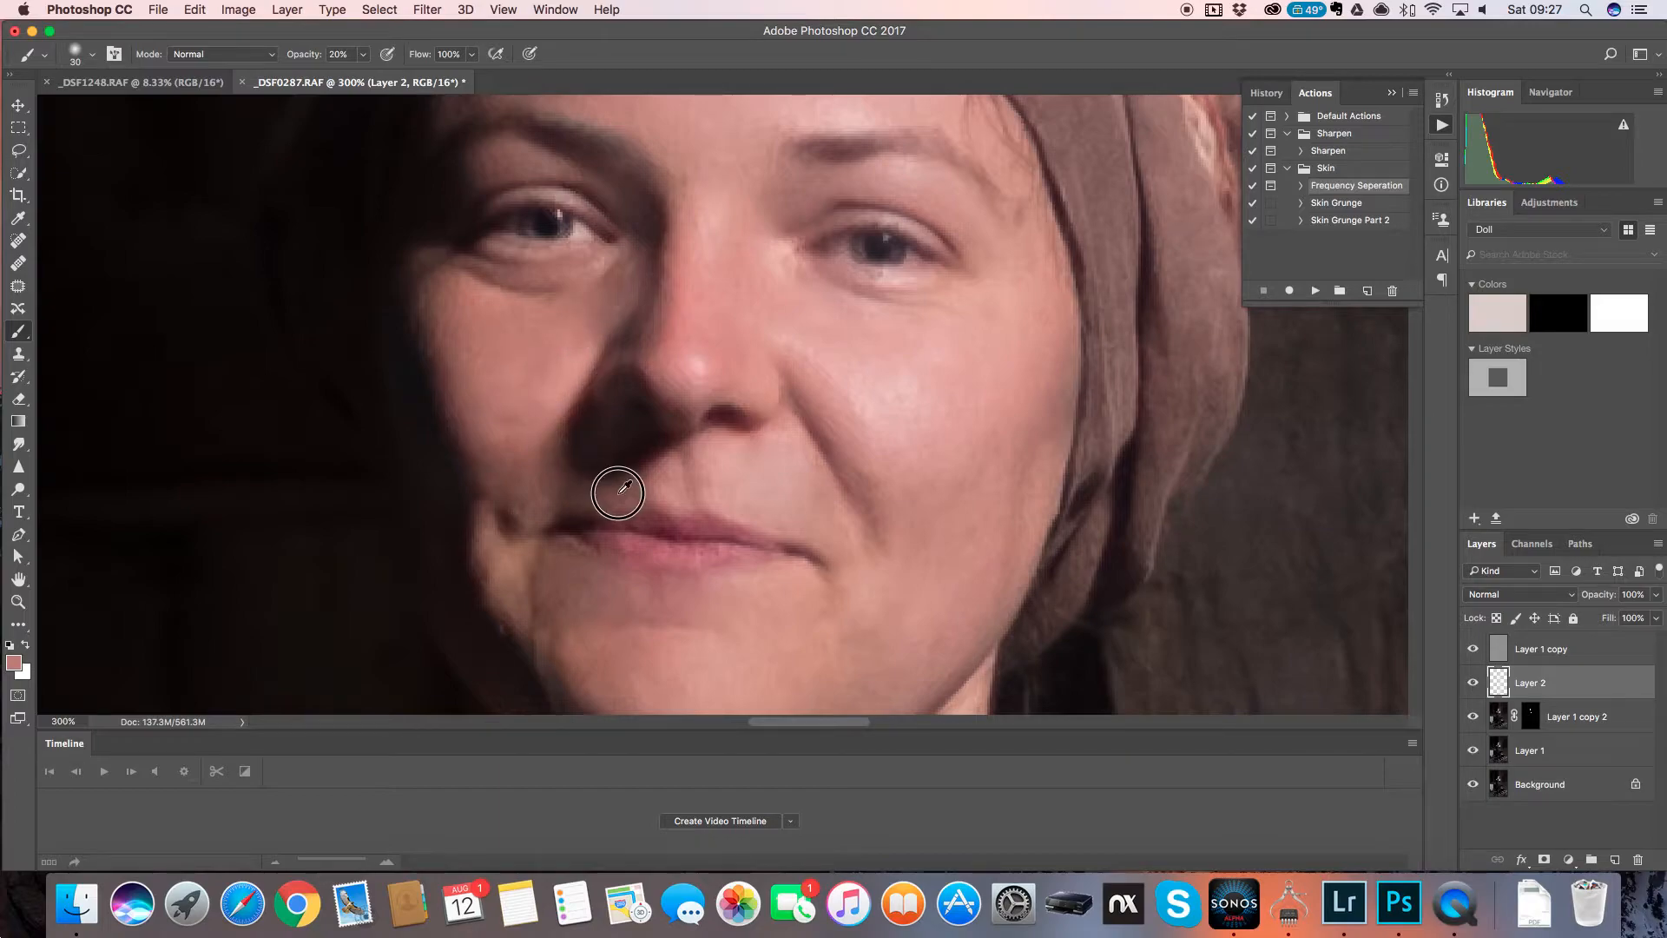
- Sample the lit cheek's tone and paint it over the chin with a 60 px brush at 10% opacity
scroll(615, 484, "down", 5)
left_click(834, 174, "alt")
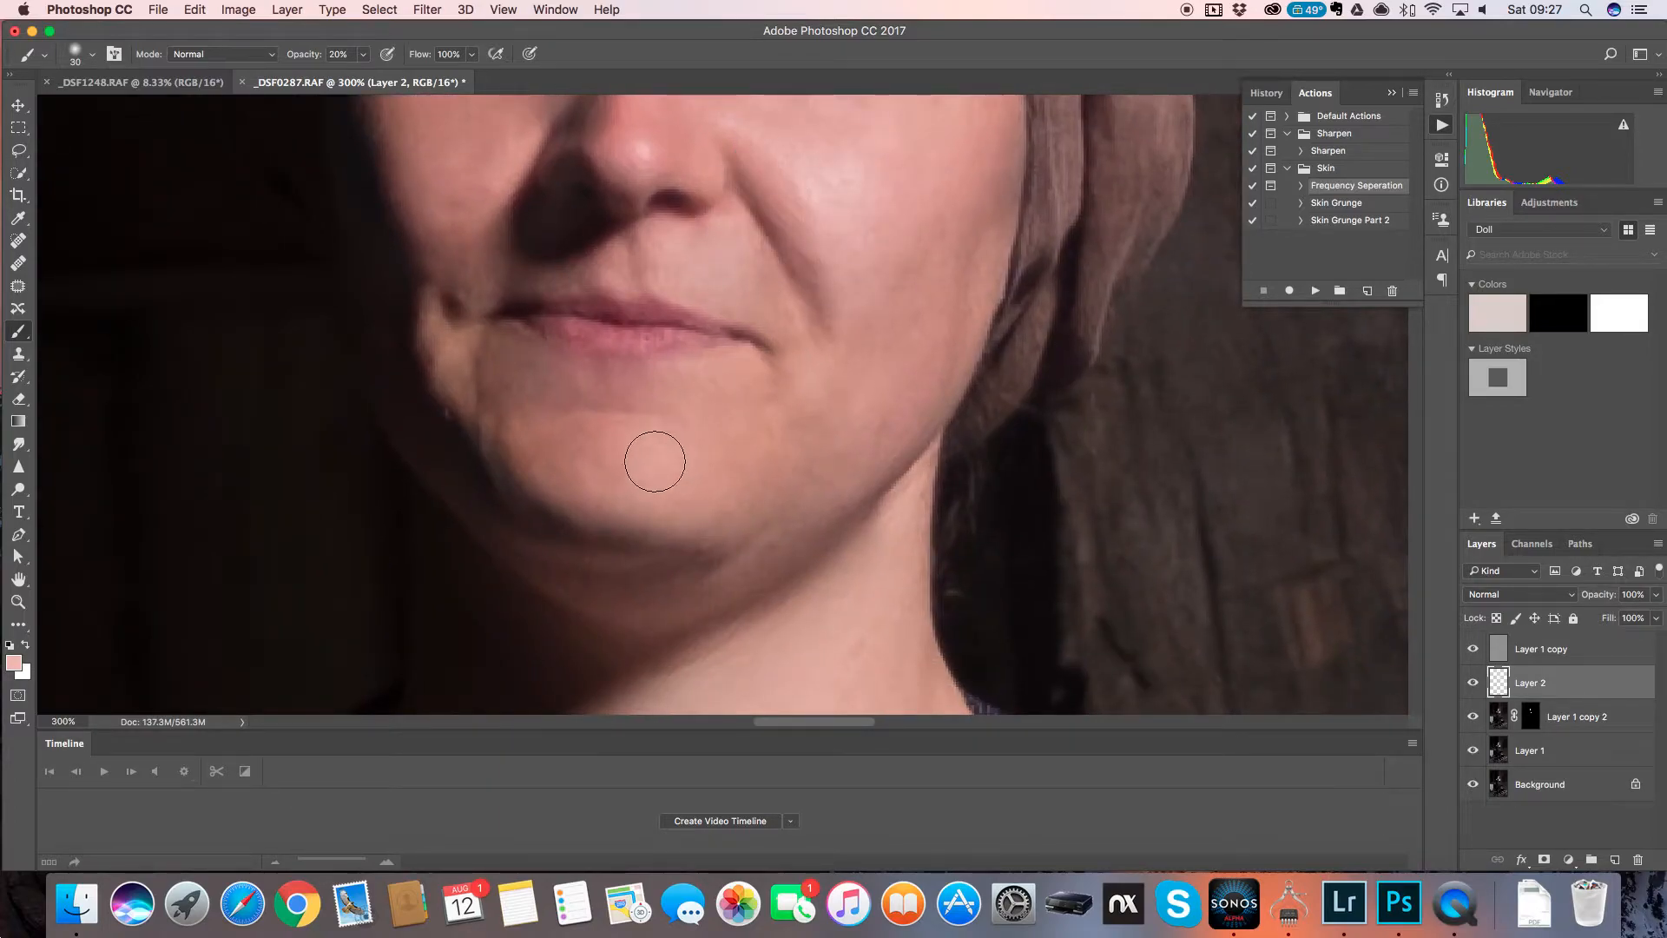
key("bracketright")
key("bracketright")
key("bracketright")
mouse_move(647, 465)
left_mouse_down()
mouse_move(681, 473)
mouse_move(638, 466)
left_mouse_up()
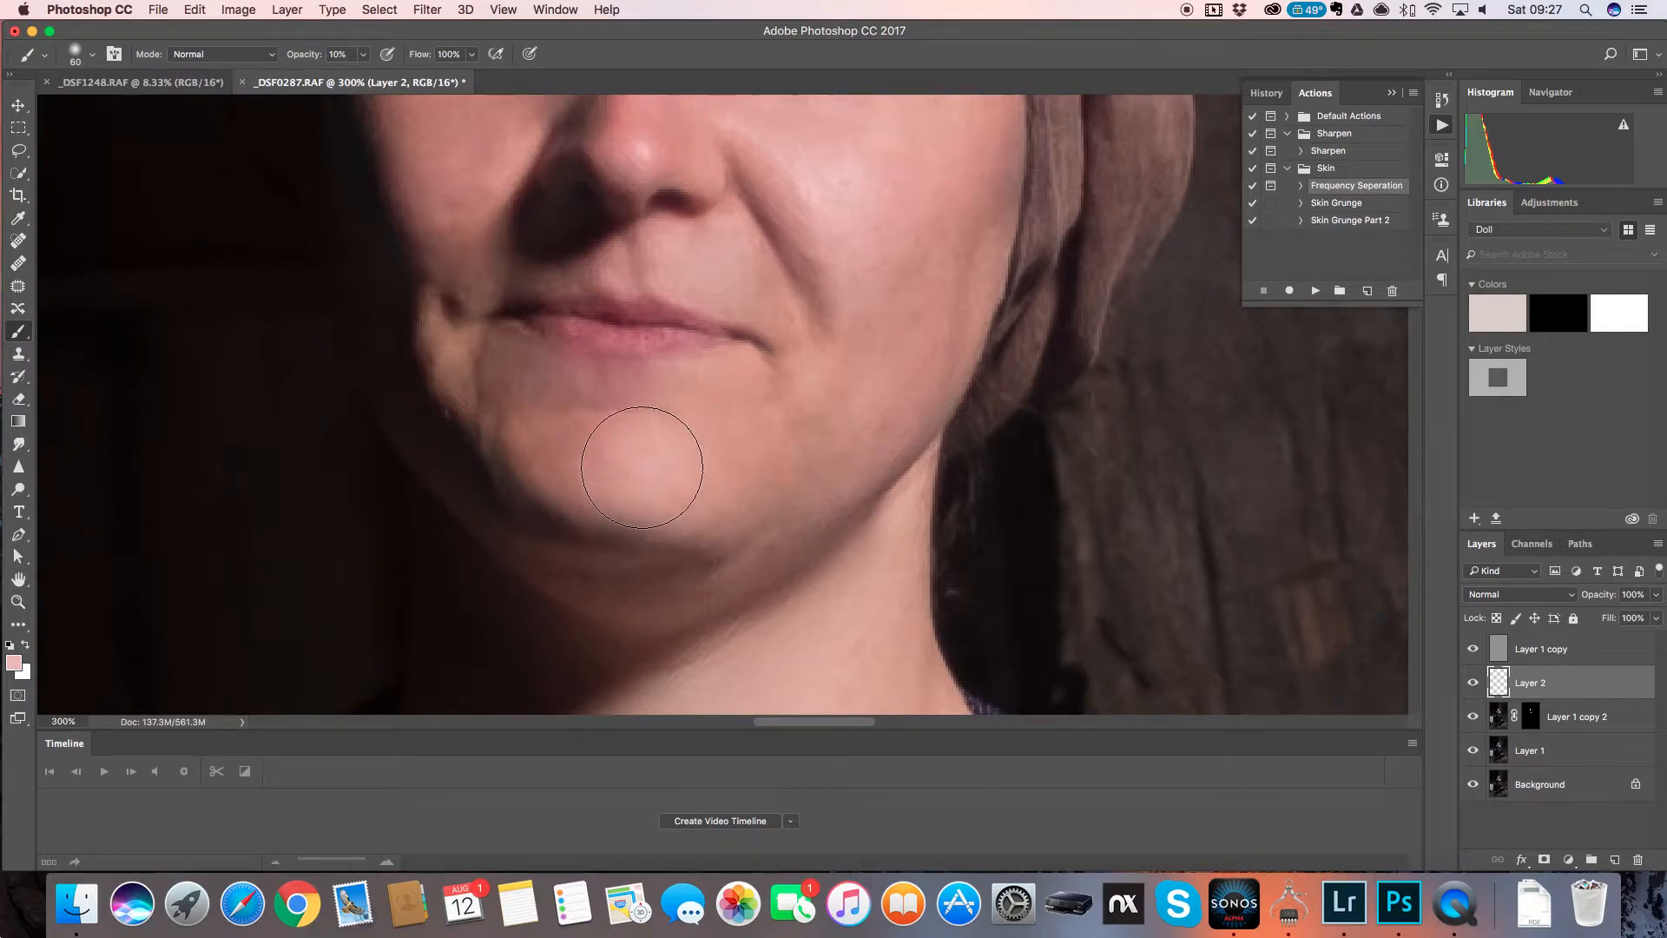
- Examine the painted skin tones on the face from a wider view and close up
key("super+minus")
key("super+minus")
key("super+minus")
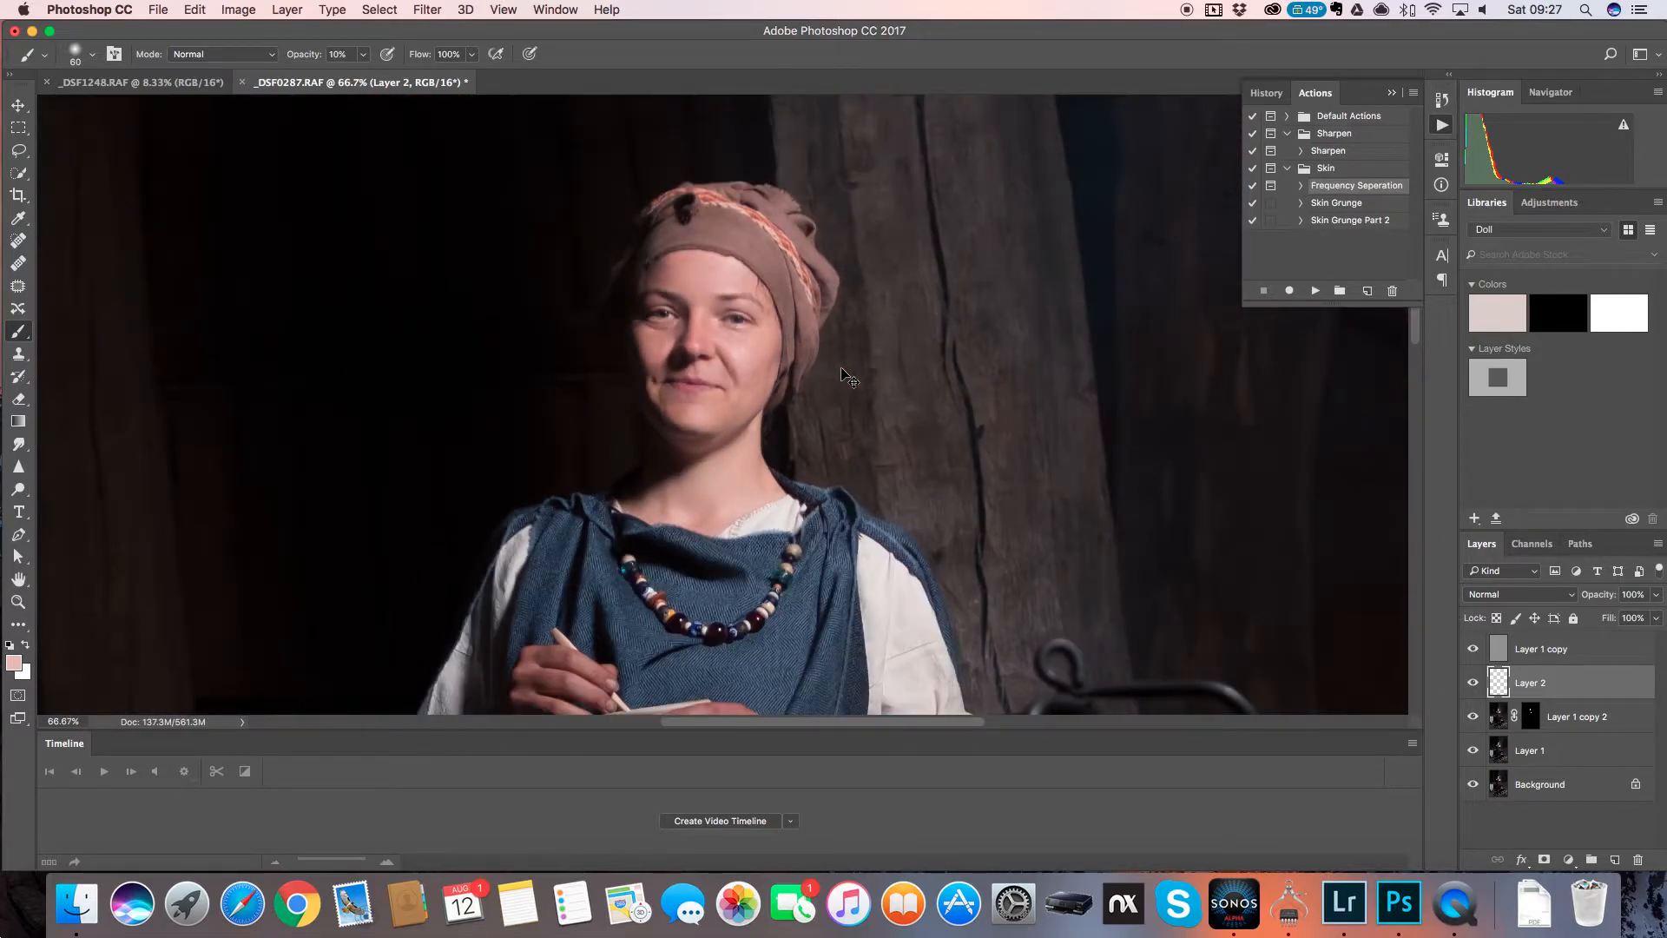
key("super+plus")
key("super+plus")
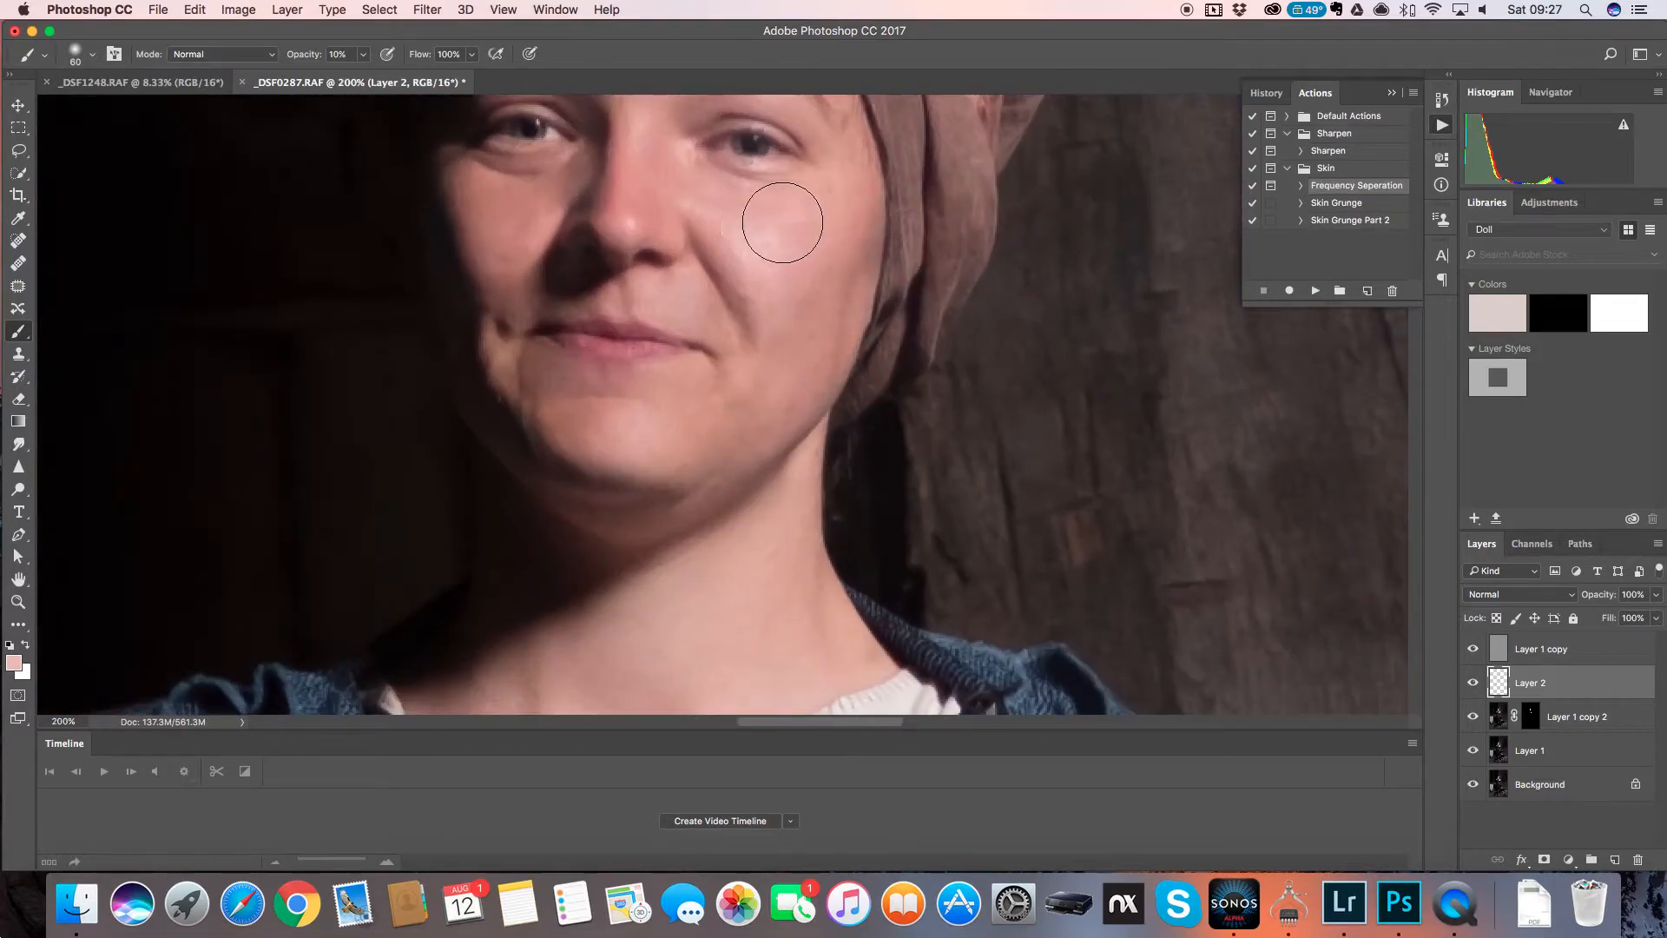
scroll(720, 208, "up", 5)
scroll(721, 208, "left", 3)
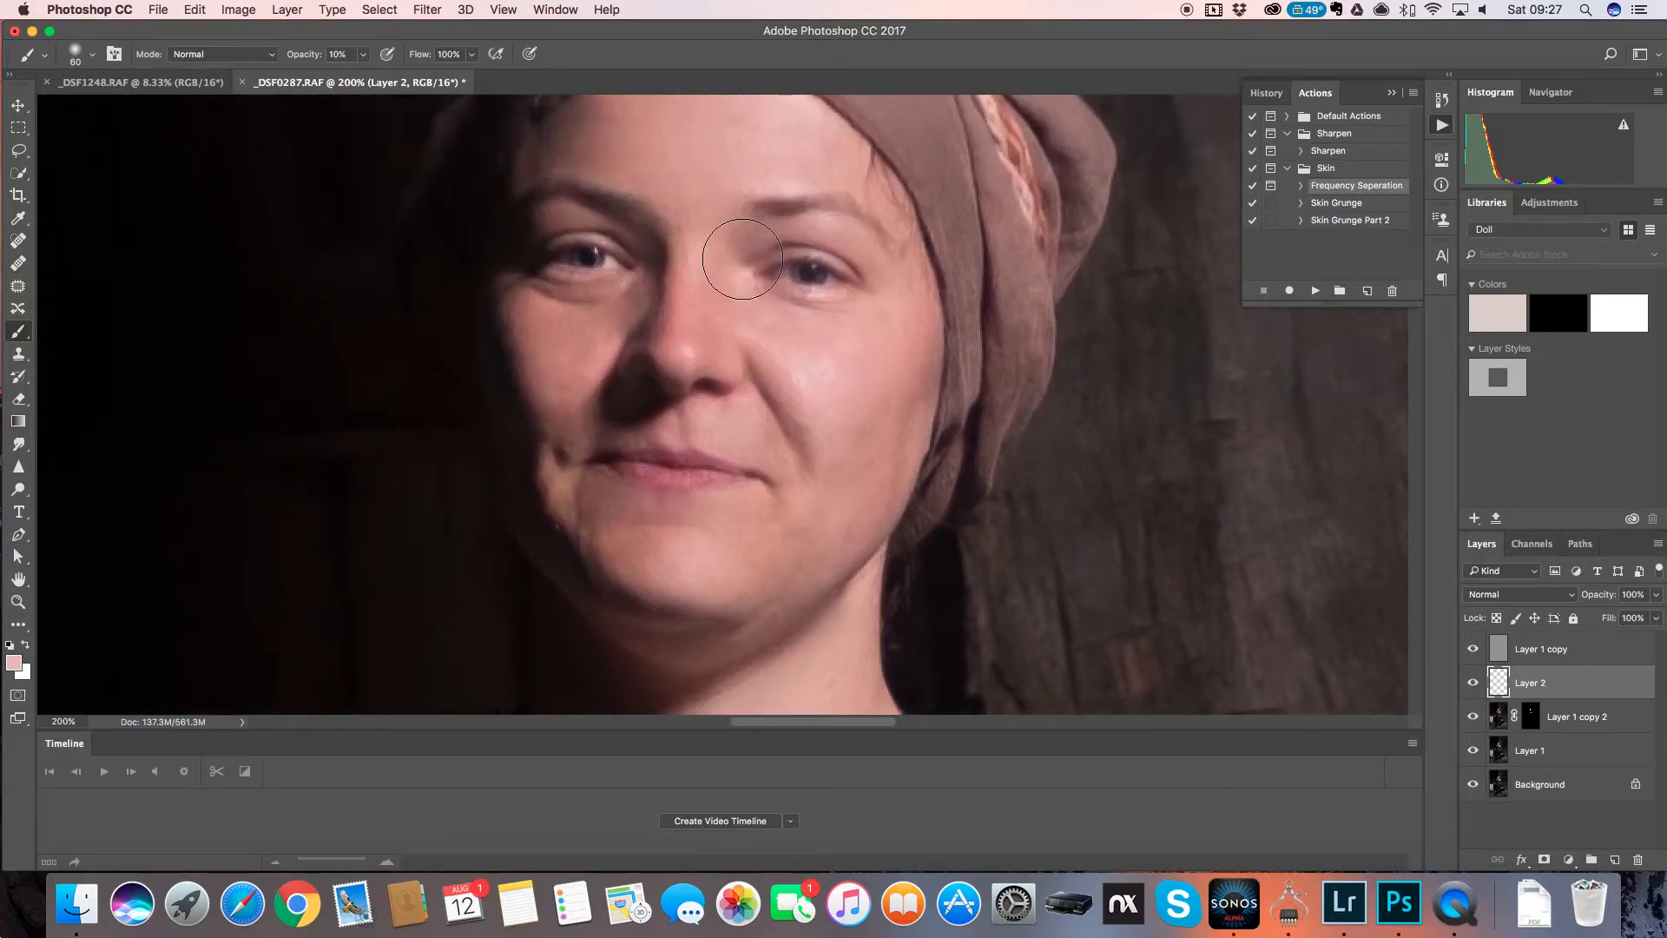
key("bracketleft")
key("bracketleft")
key("bracketleft")
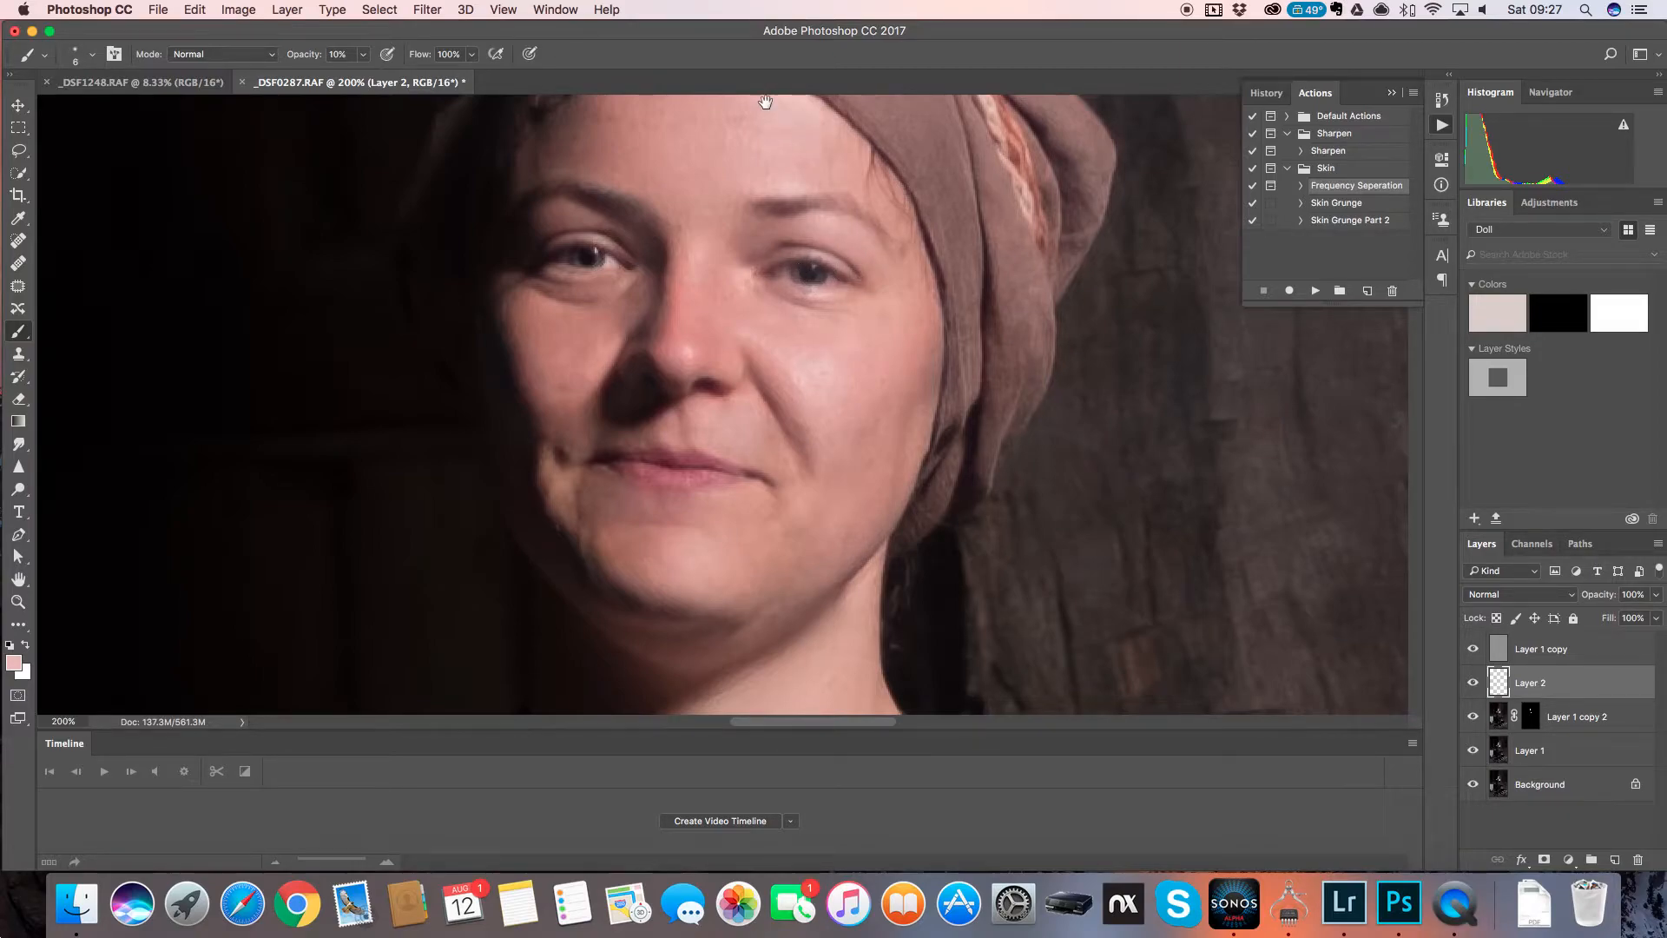
left_click_drag(764, 104, 781, 316)
key("bracketright")
key("bracketright")
key("bracketright")
key("bracketright")
key("bracketright")
key("bracketright")
key("bracketright")
key("bracketright")
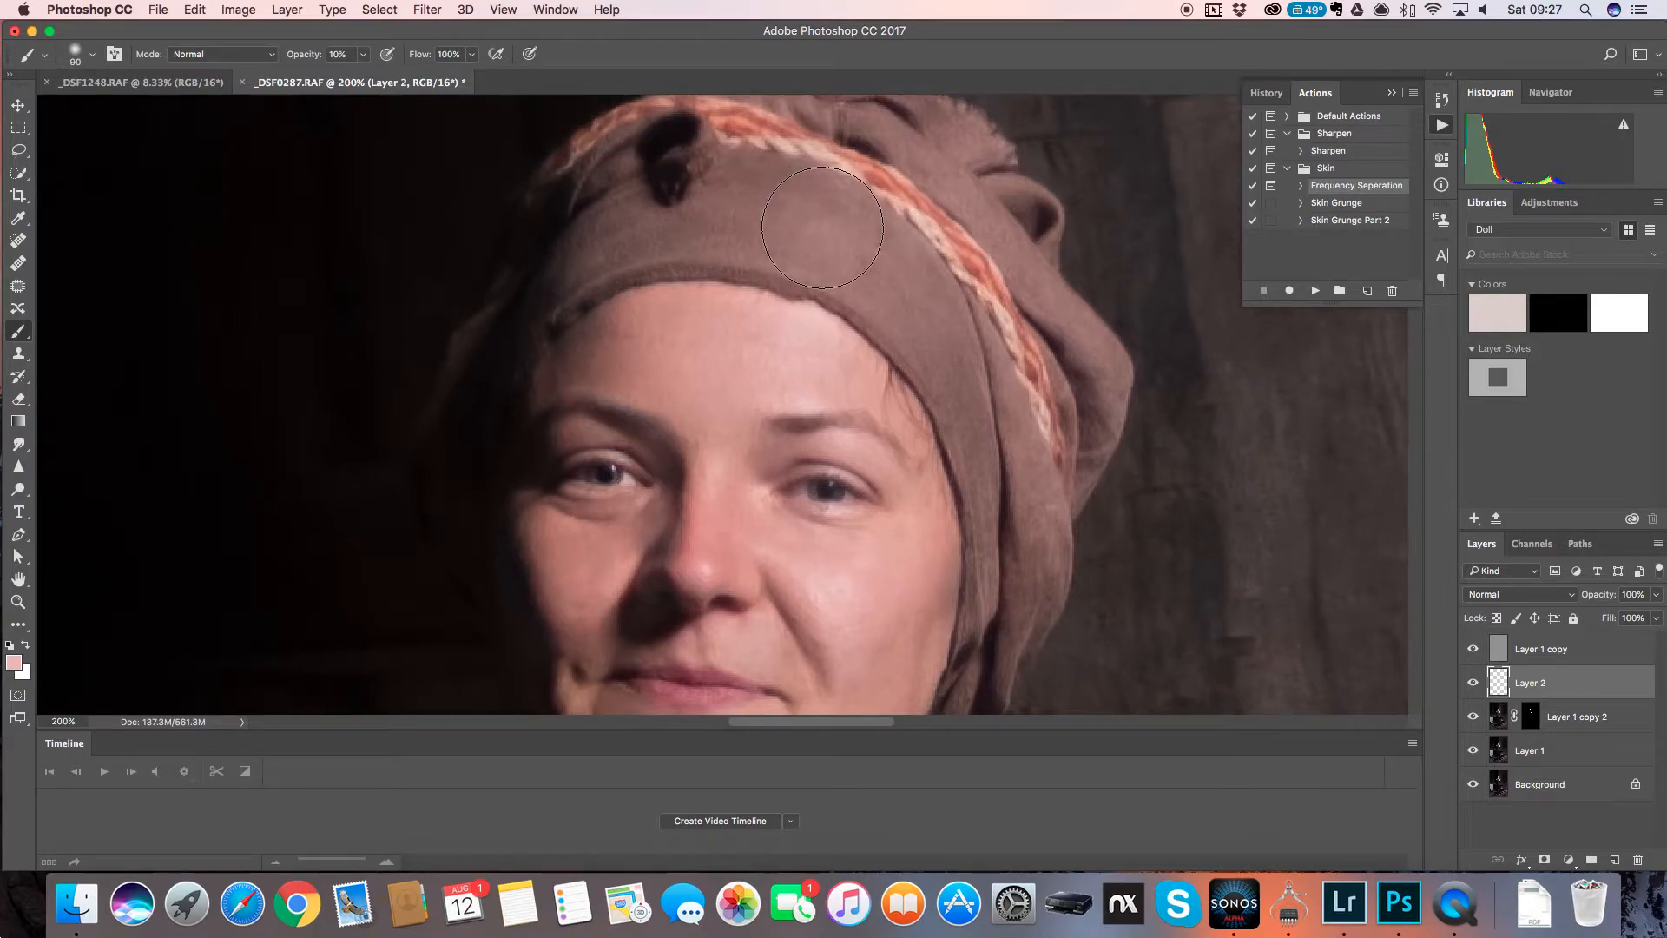
key("bracketleft")
key("bracketleft")
key("bracketleft")
key("bracketleft")
- Examine the retouched skin in the whole photo, on the upper body and close up on the face
key("super+minus")
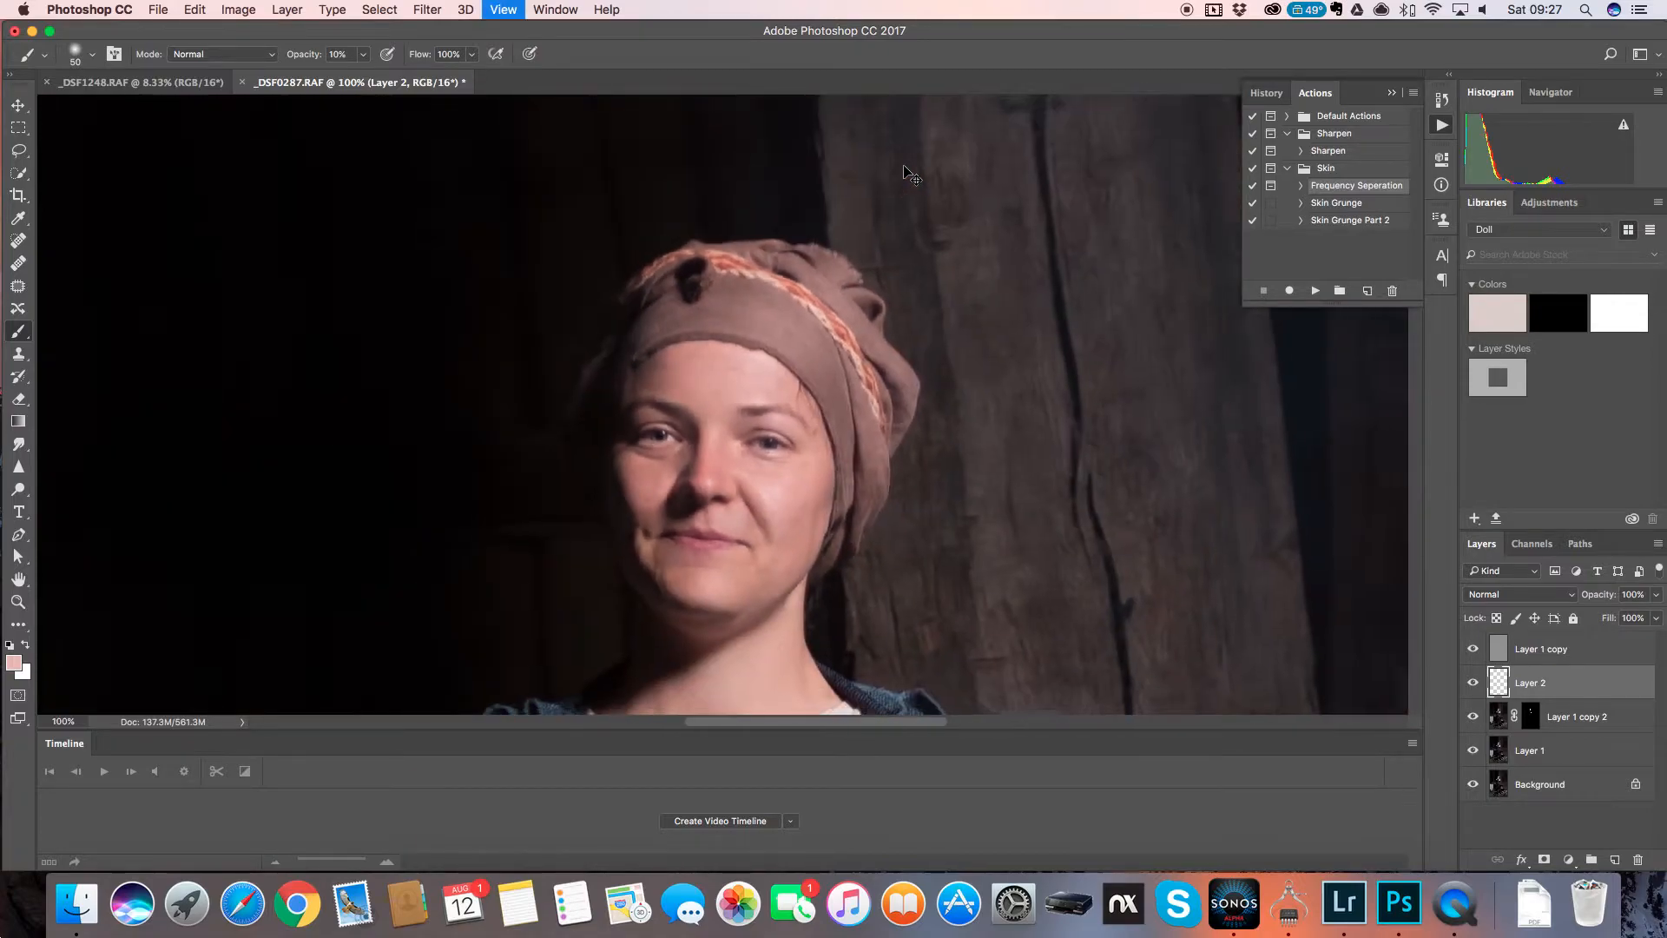
key("super+minus")
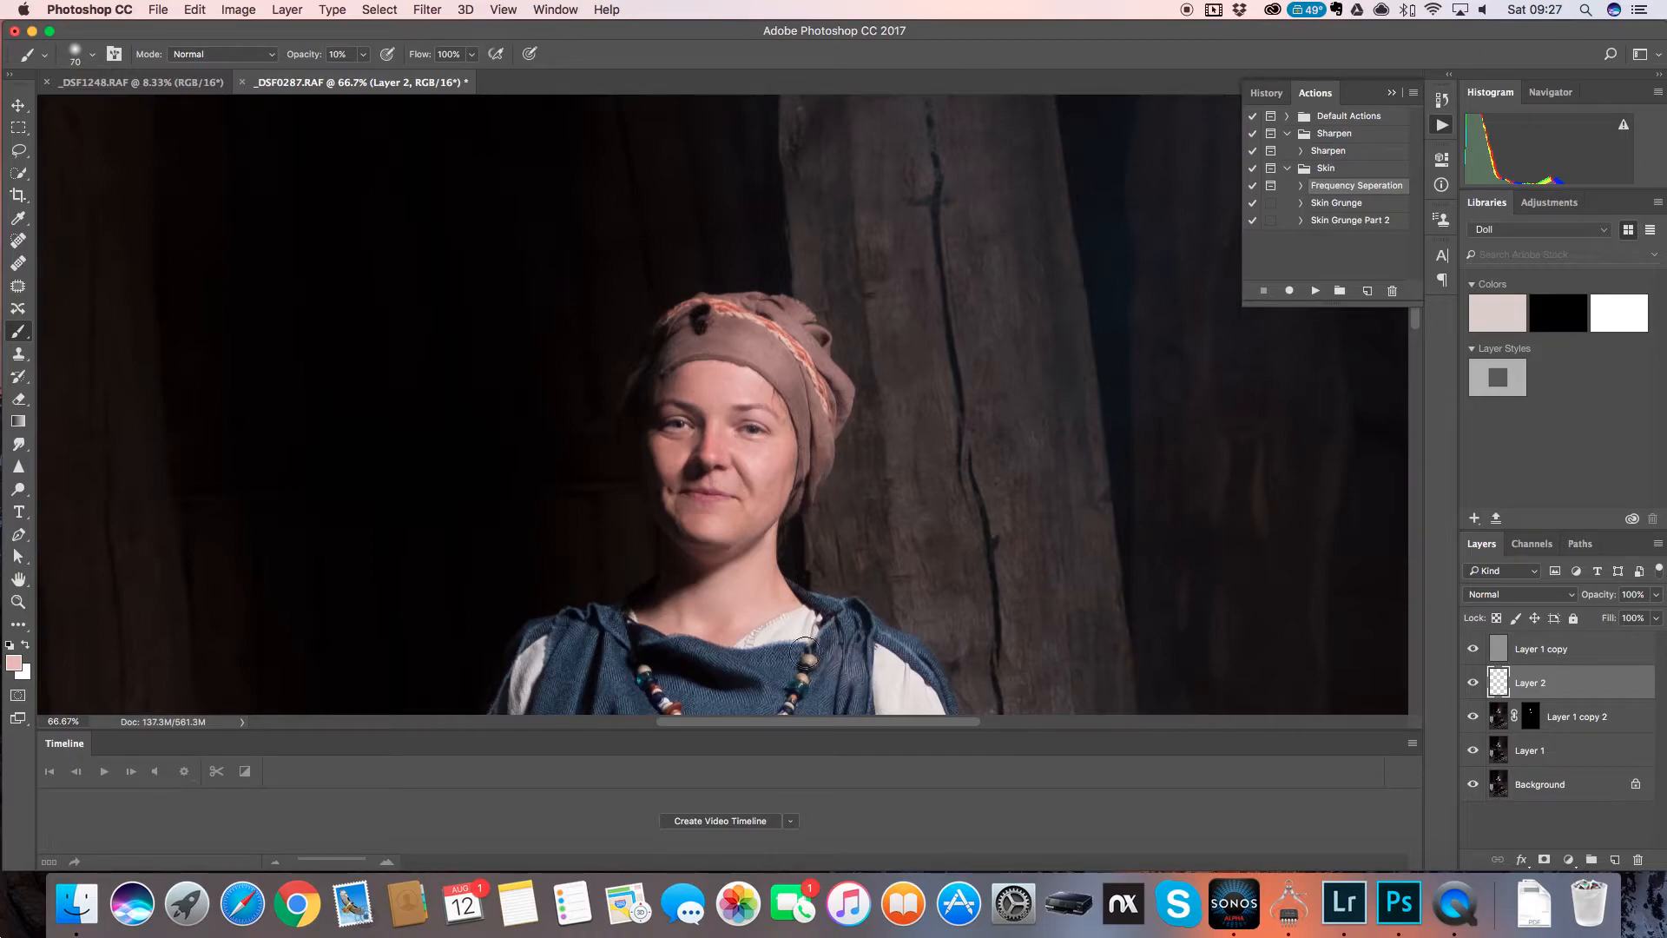
left_click_drag(834, 627, 854, 330)
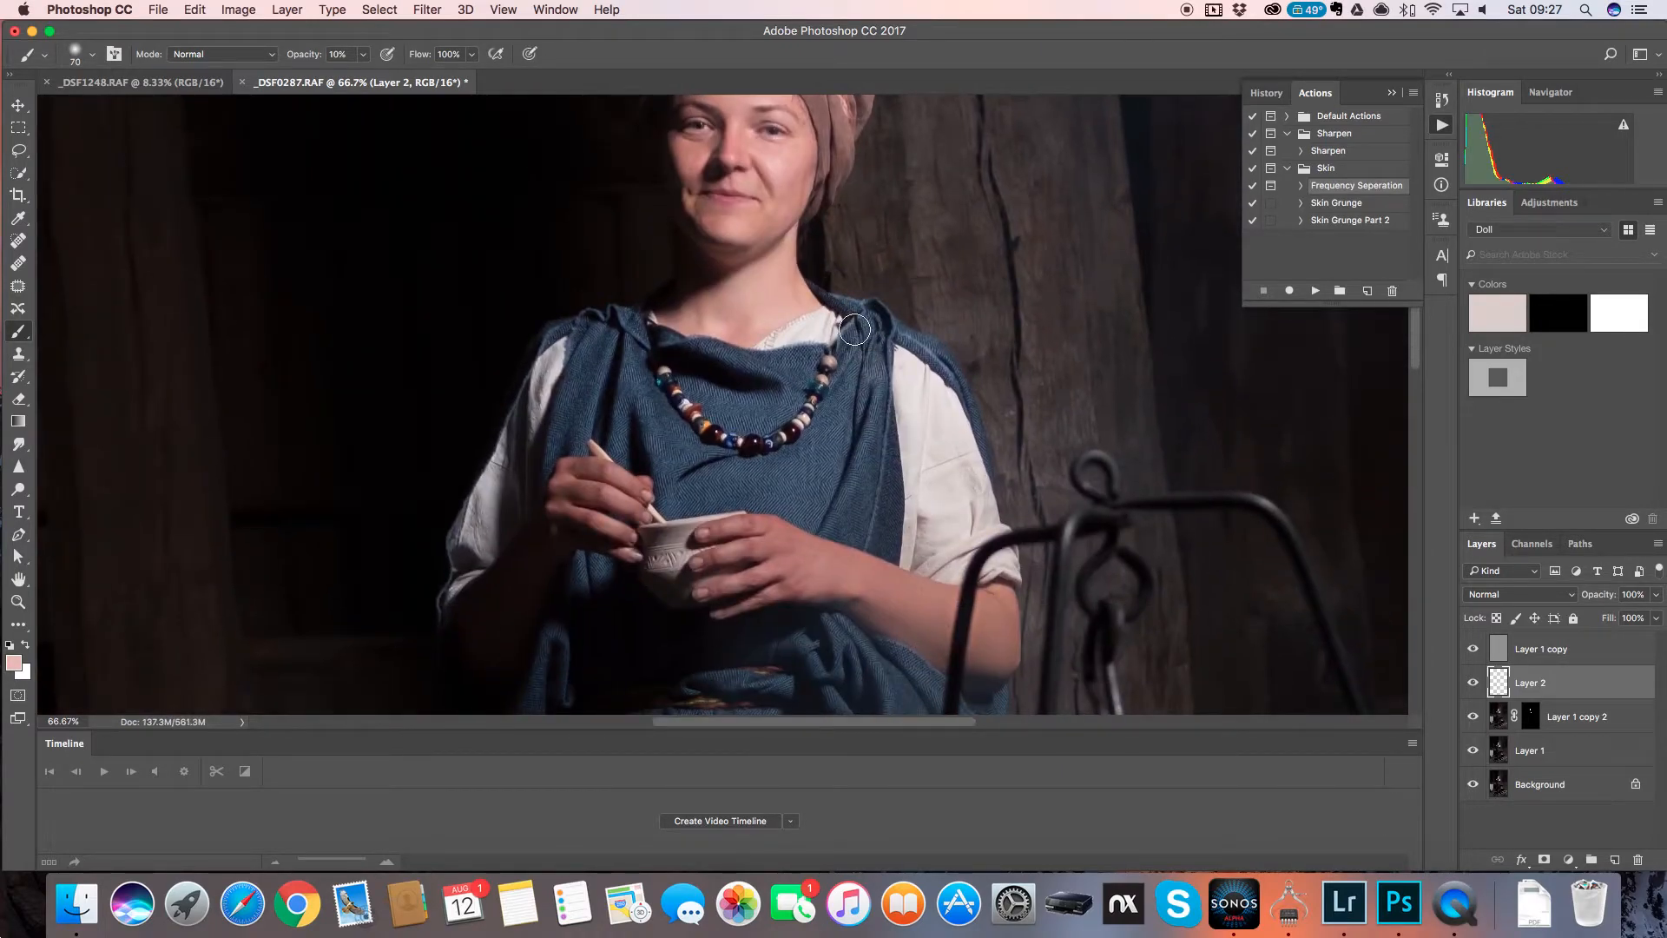
key("super+minus")
key("super+minus")
key("super+minus")
key("super+minus")
key("super+minus")
key("super+minus")
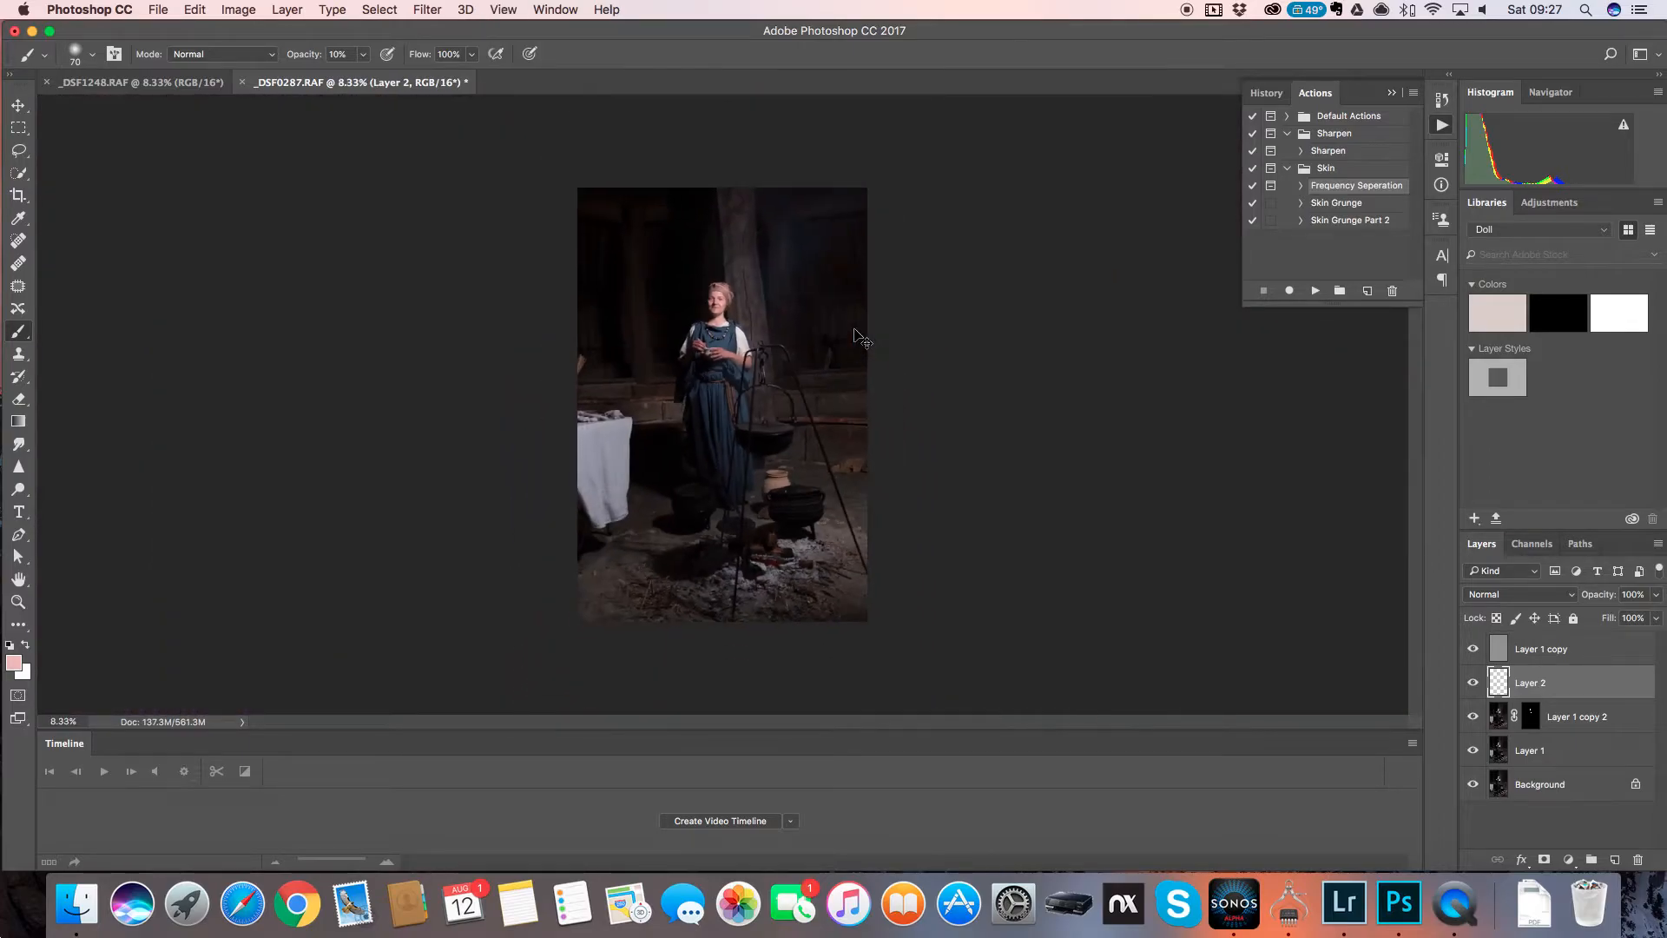
key("super+plus")
key("super+plus")
key("super+plus")
key("super+plus")
key("super+plus")
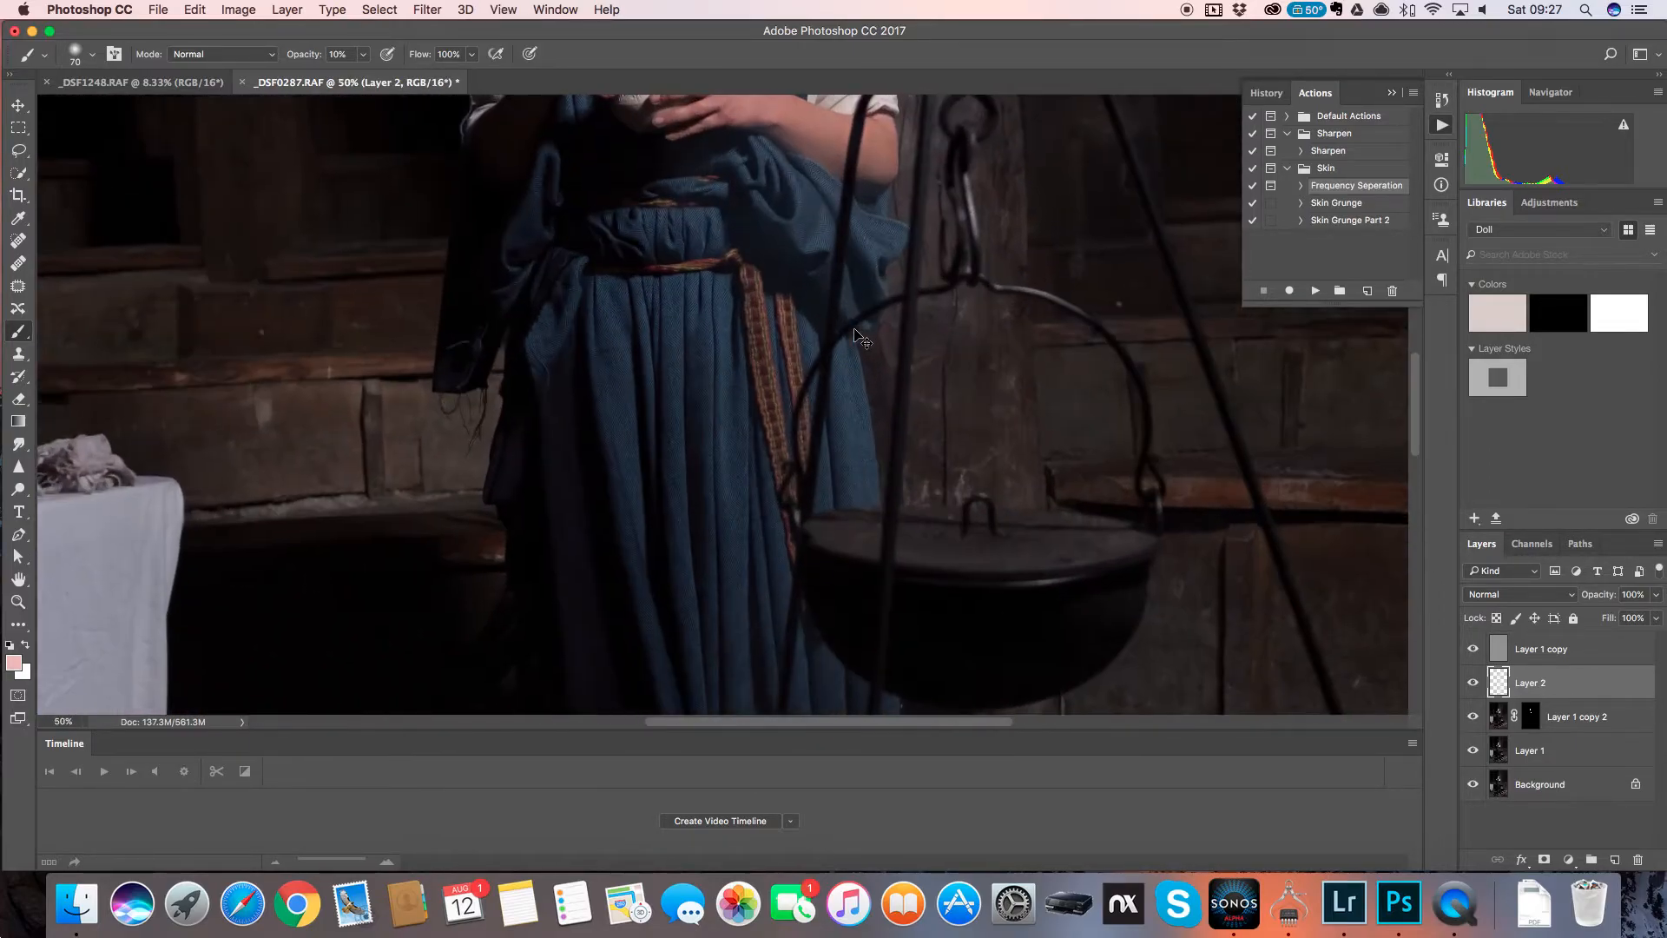
scroll(792, 465, "up", 10)
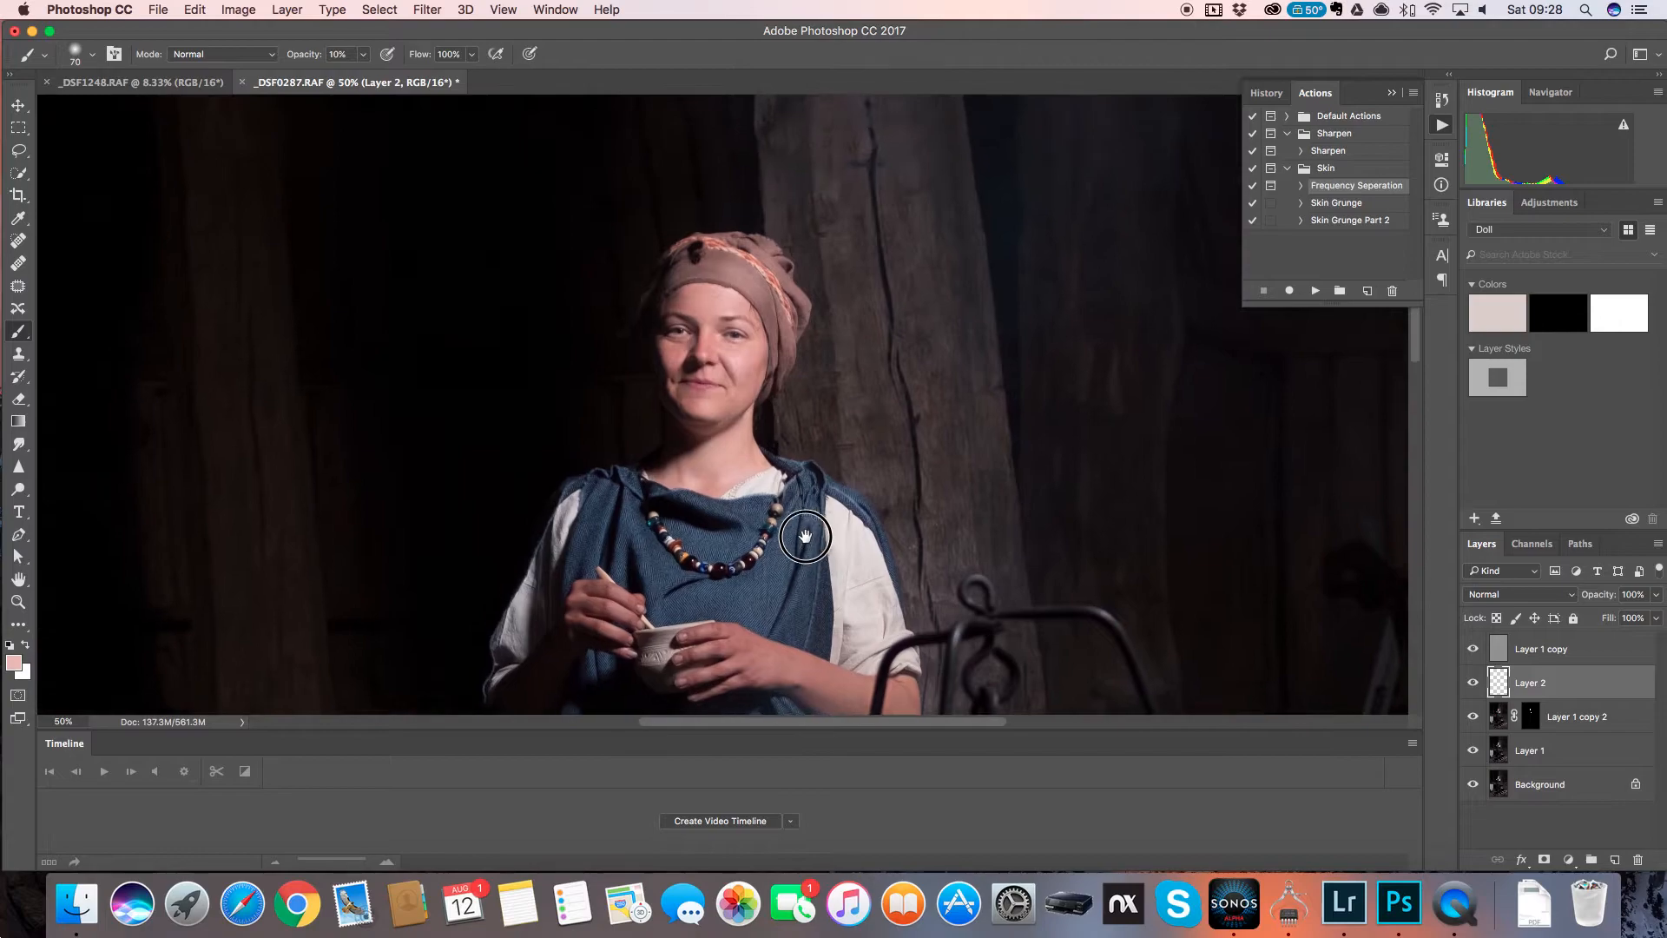
key("super+plus")
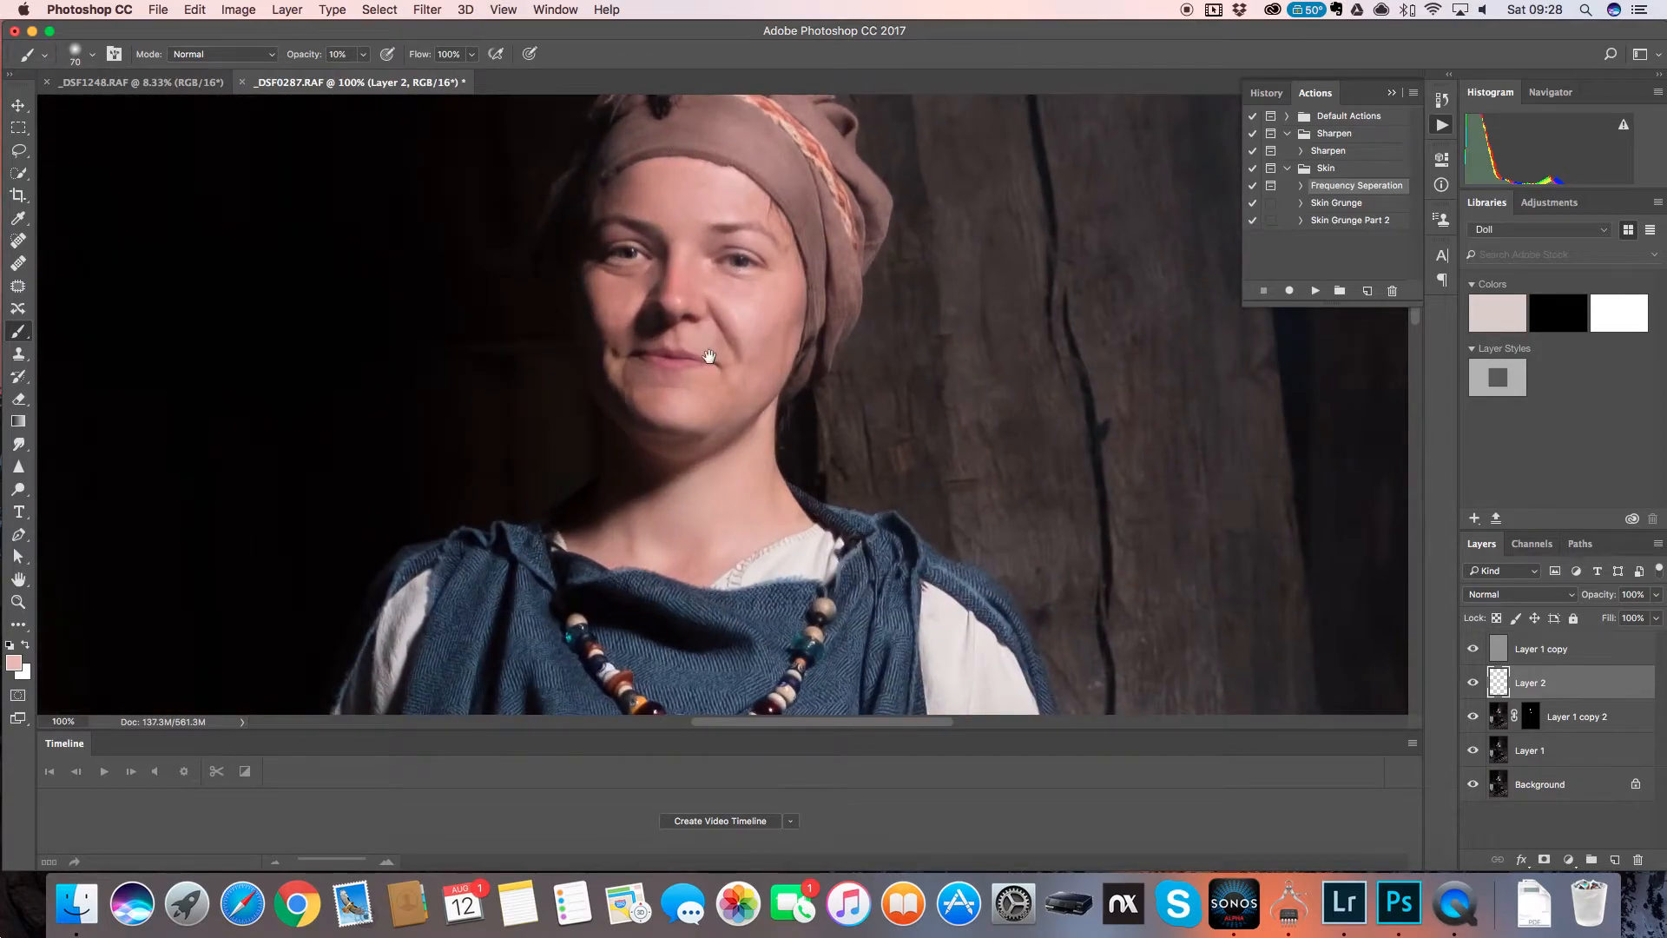
scroll(710, 356, "up", 3)
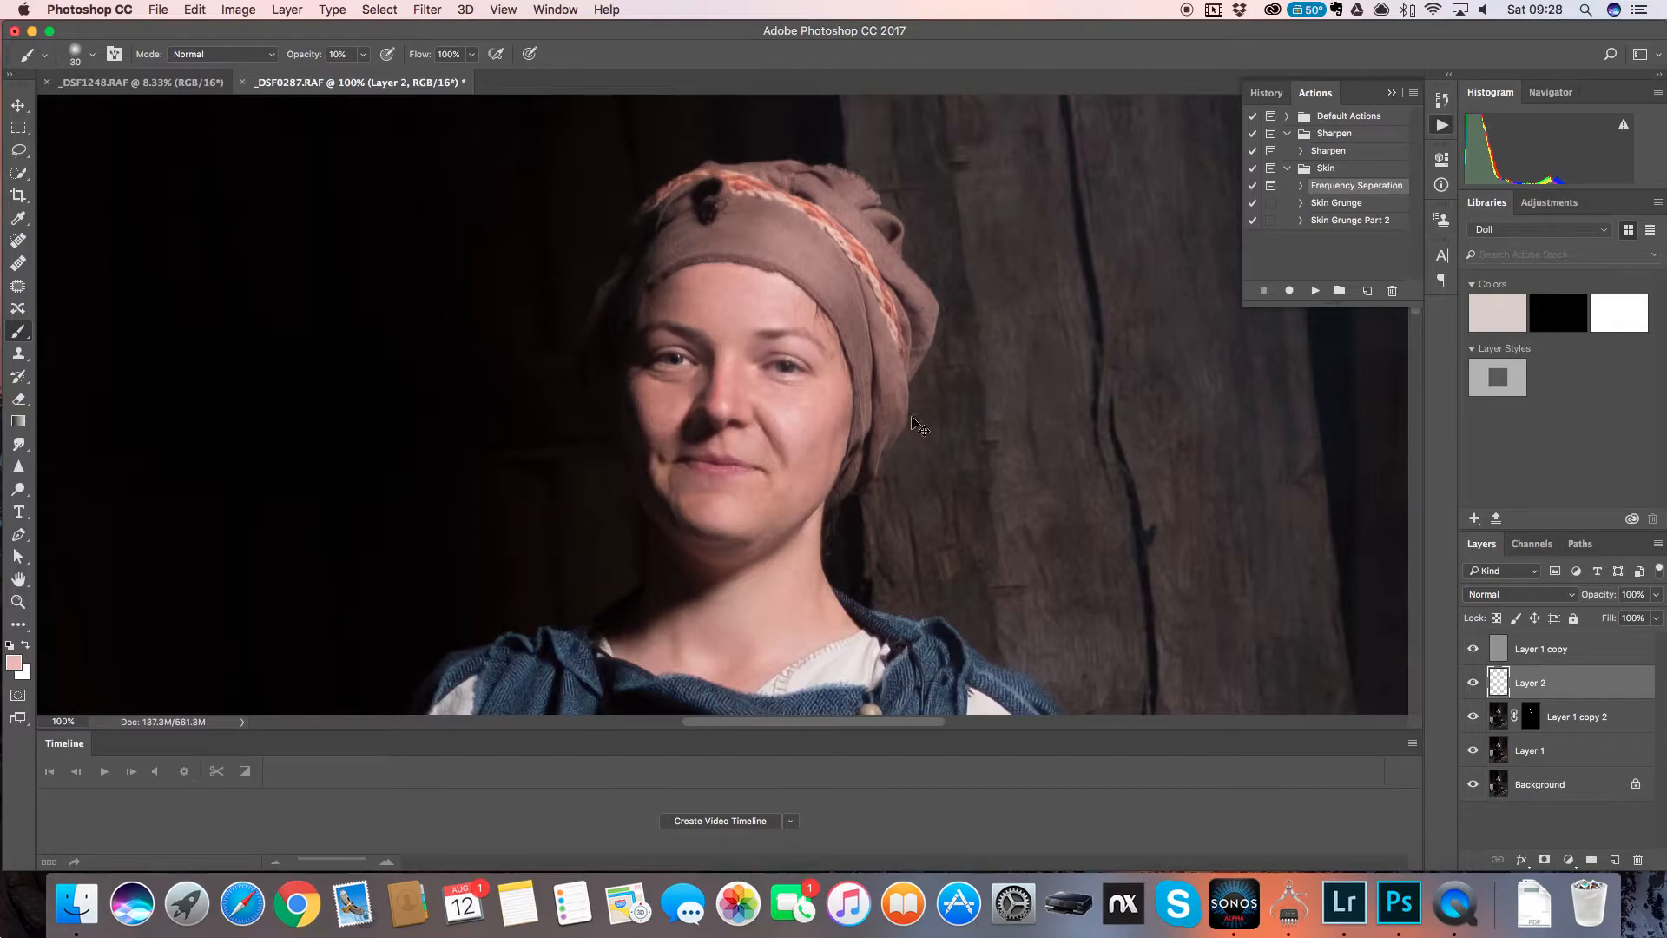
key("super+minus")
key("super+minus")
key("super+minus")
key("super+minus")
key("super+minus")
key("super+plus")
key("super+plus")
key("super+plus")
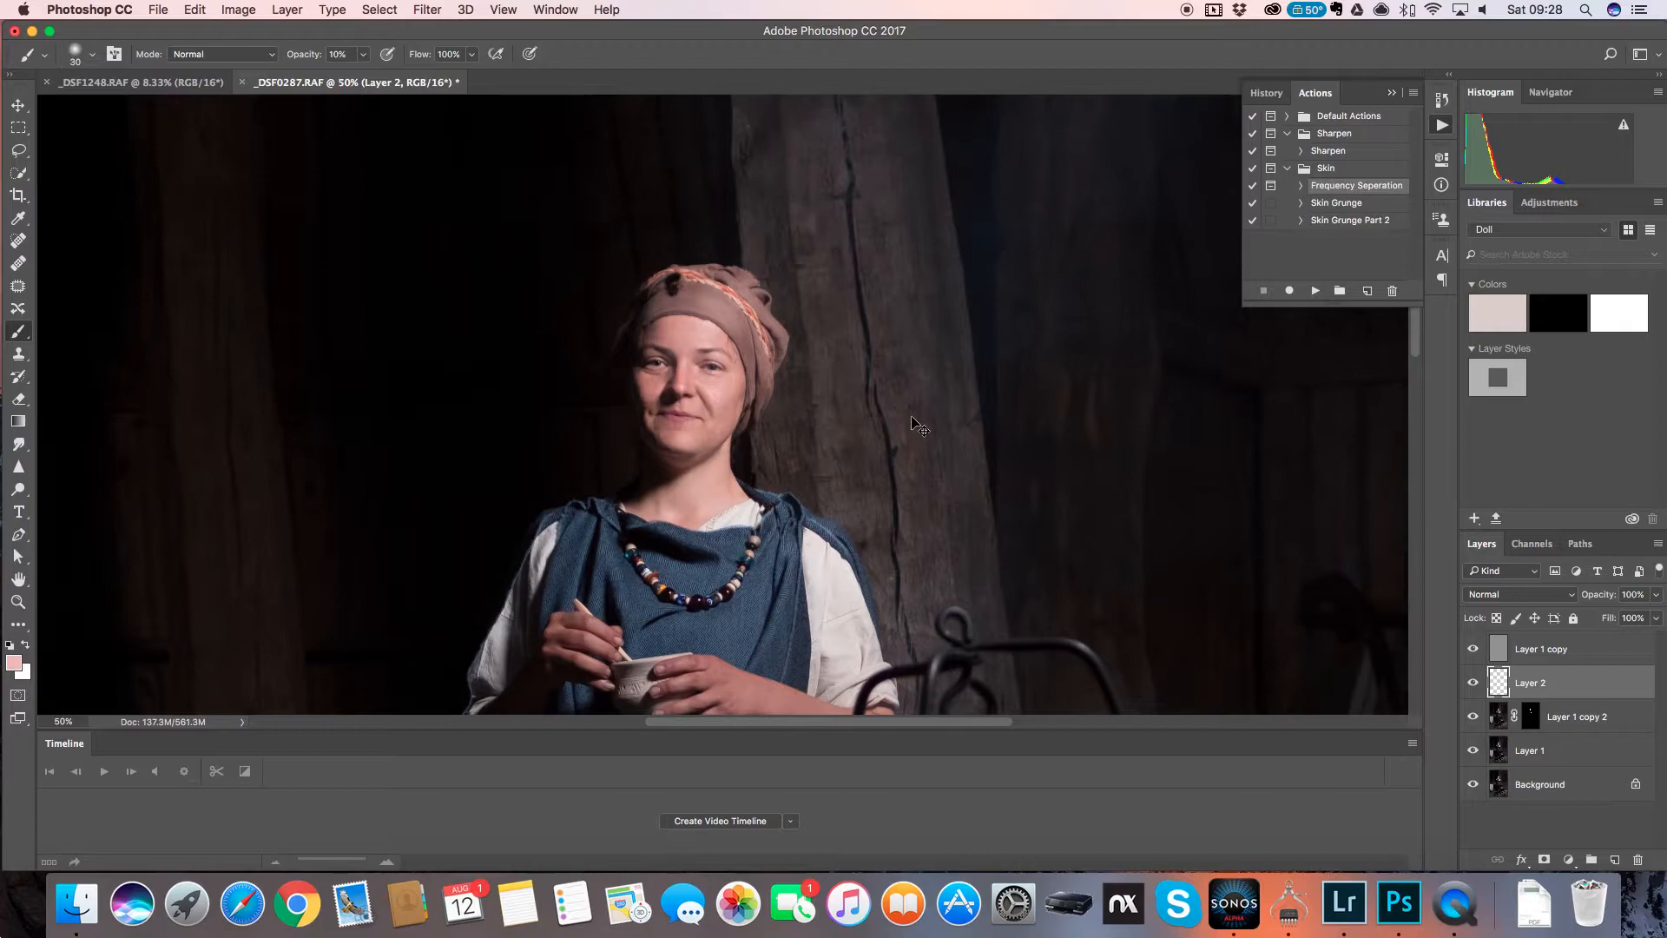
- Merge all visible layers into the Background and run the Skin Grunge action on the result
key("super+shift+e")
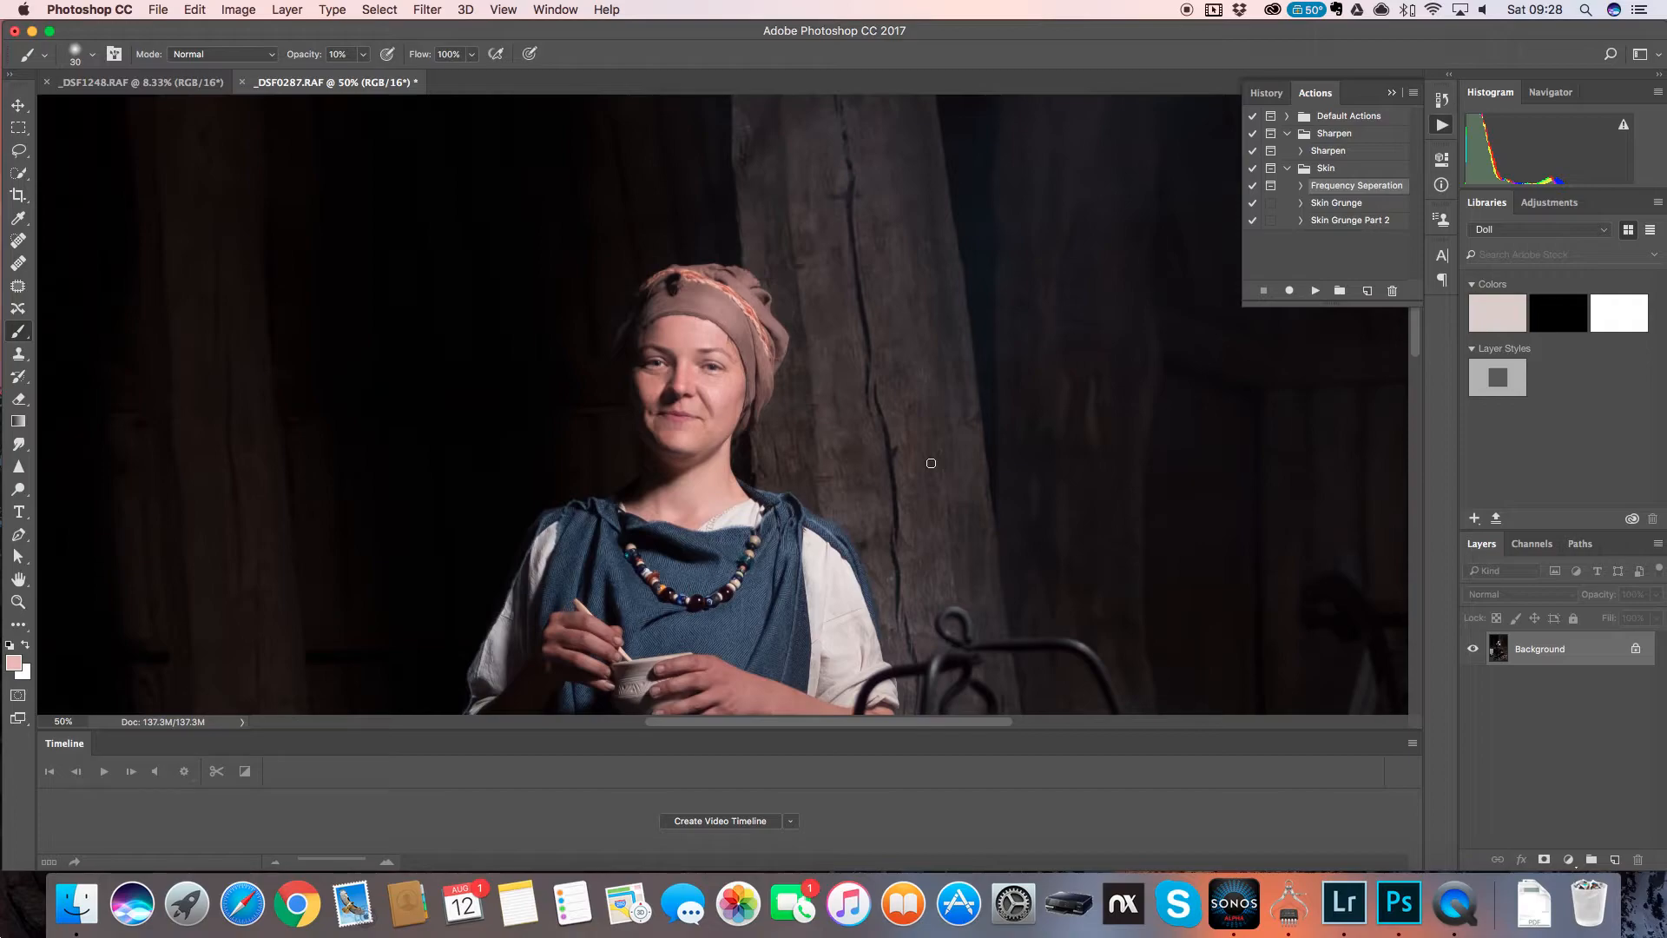
left_click(1334, 204)
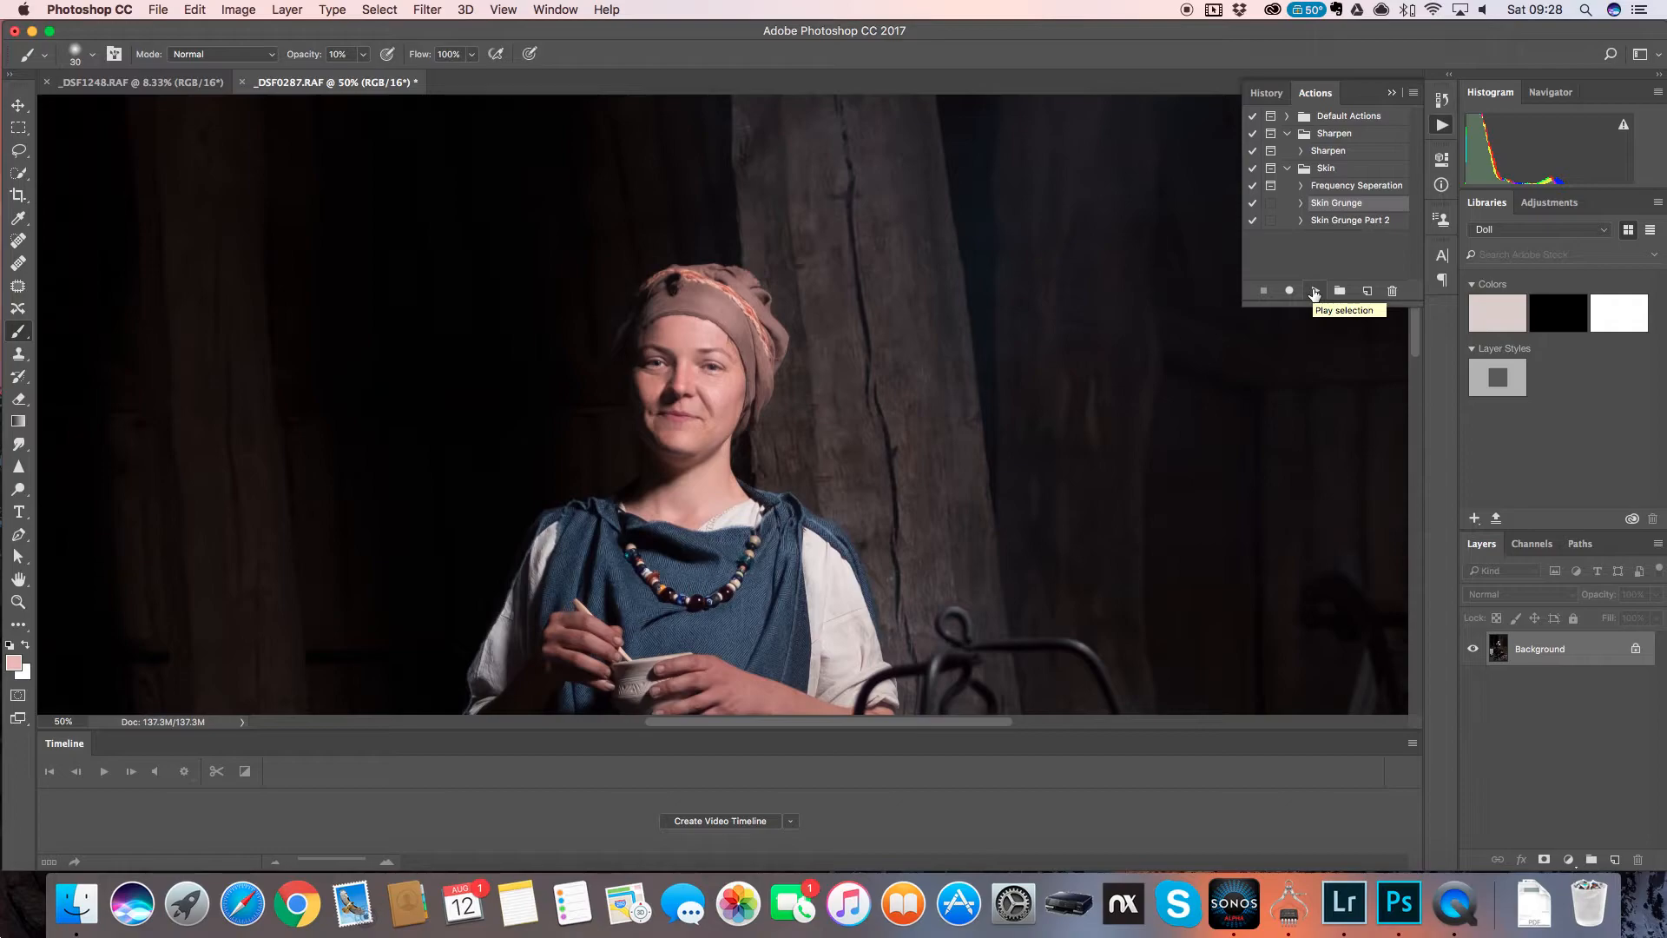
left_click(1315, 292)
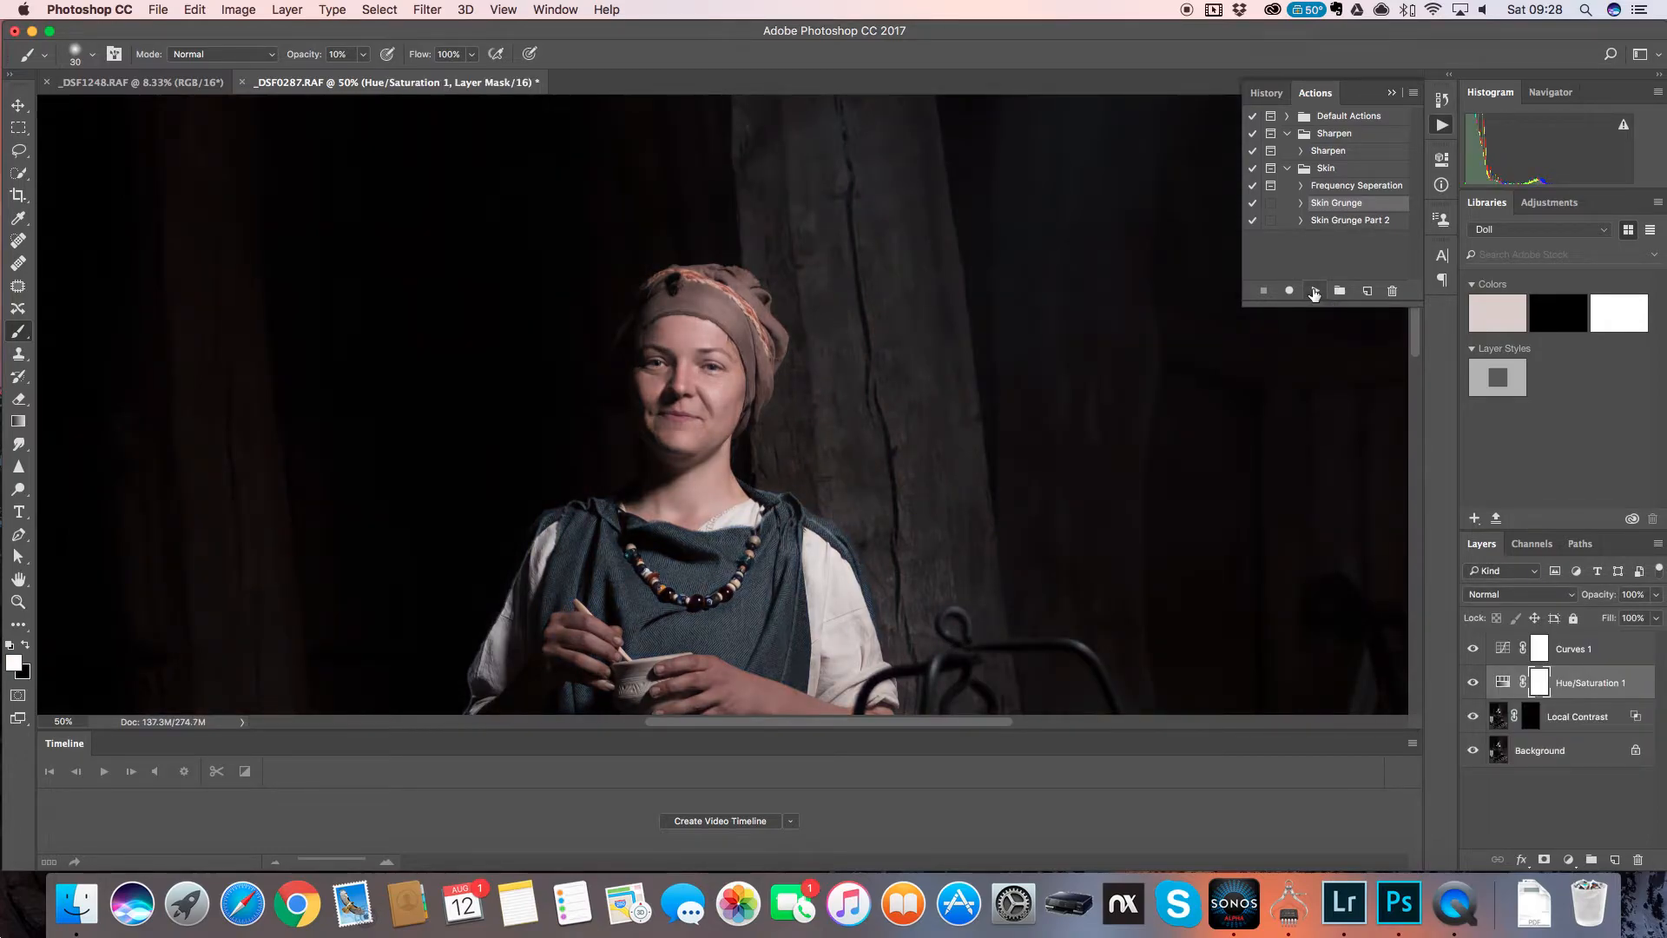
- Paint black on the Curves 1 layer mask over the lit side of the face at 10% brush opacity
key("super+plus")
key("super+plus")
key("super+plus")
key("super+plus")
key("super+minus")
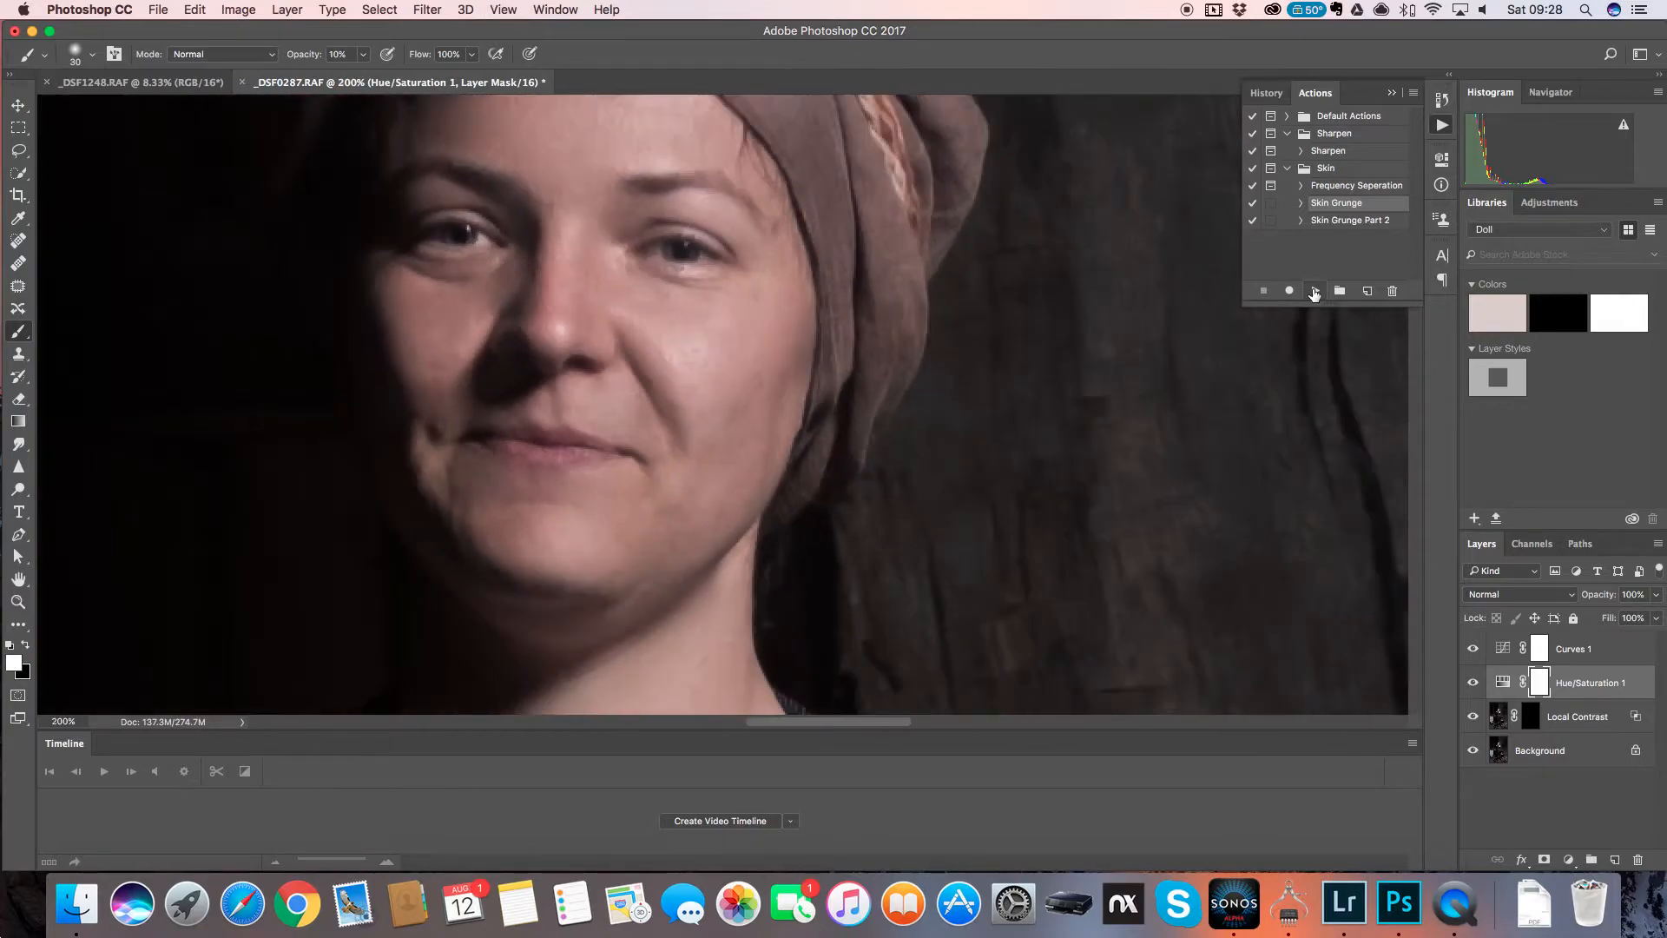
left_click(1540, 651)
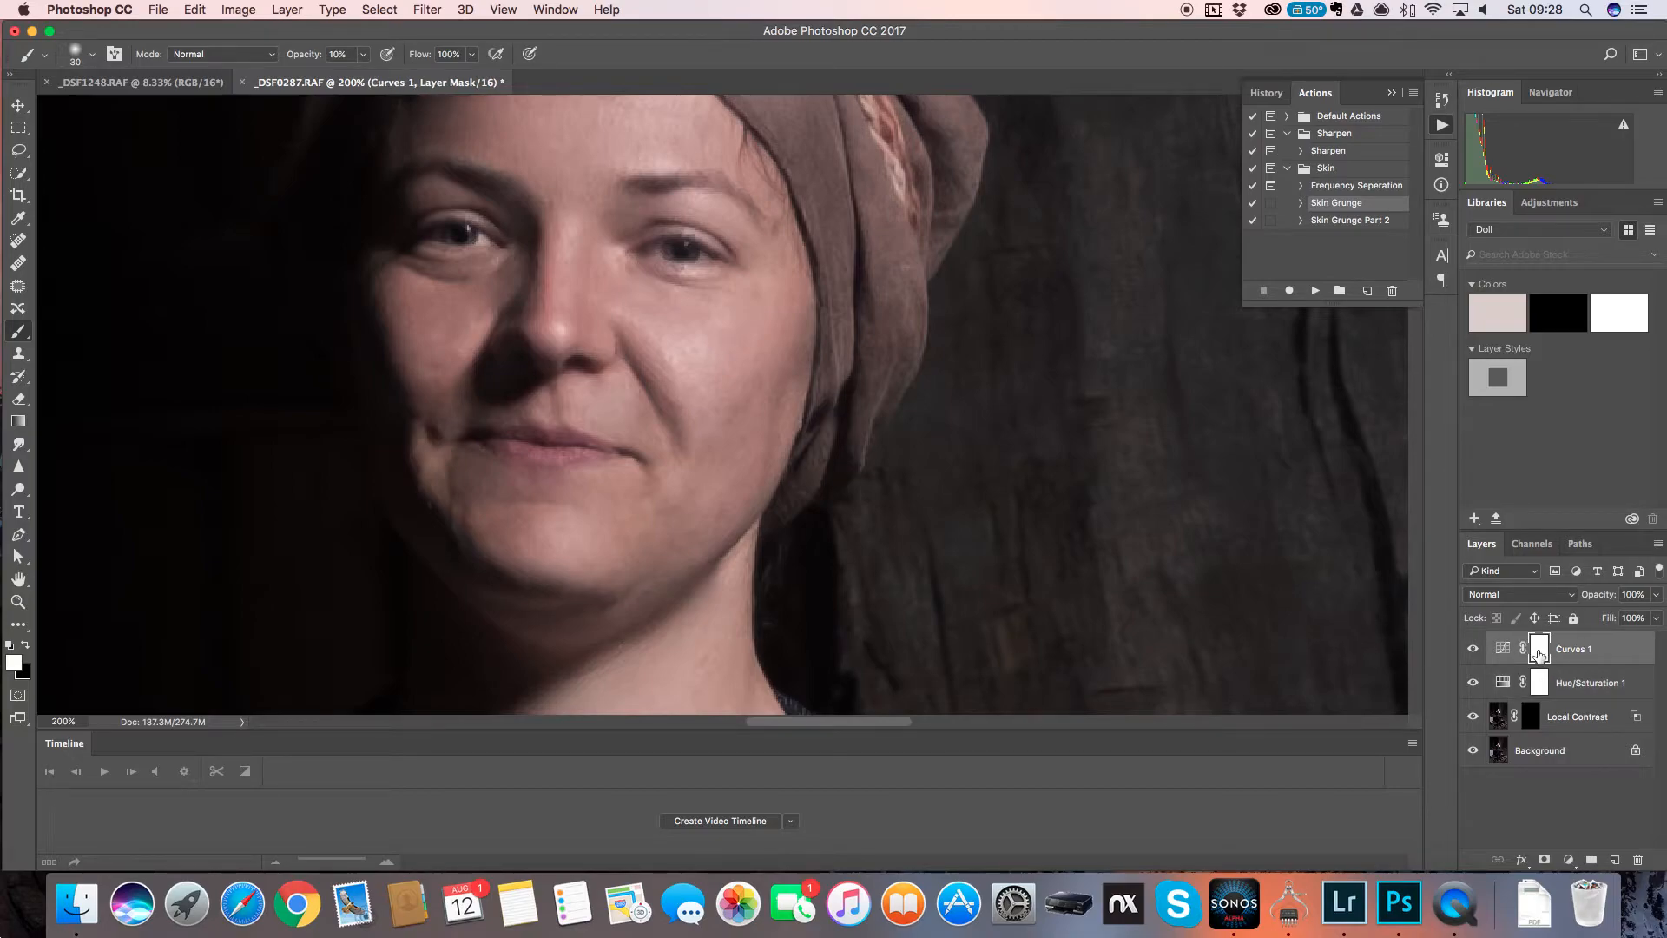
key("bracketright")
key("bracketright")
key("bracketright")
key("bracketright")
key("bracketright")
key("bracketright")
key("bracketright")
key("bracketleft")
key("bracketleft")
key("bracketleft")
mouse_move(699, 342)
left_mouse_down()
mouse_move(625, 298)
mouse_move(714, 342)
mouse_move(657, 238)
left_mouse_up()
- Continue masking Curves 1 over the forehead and chin with a 90 px black brush at 10% opacity
key("bracketright")
key("bracketright")
key("bracketright")
key("space")
left_click_drag(762, 201, 770, 338)
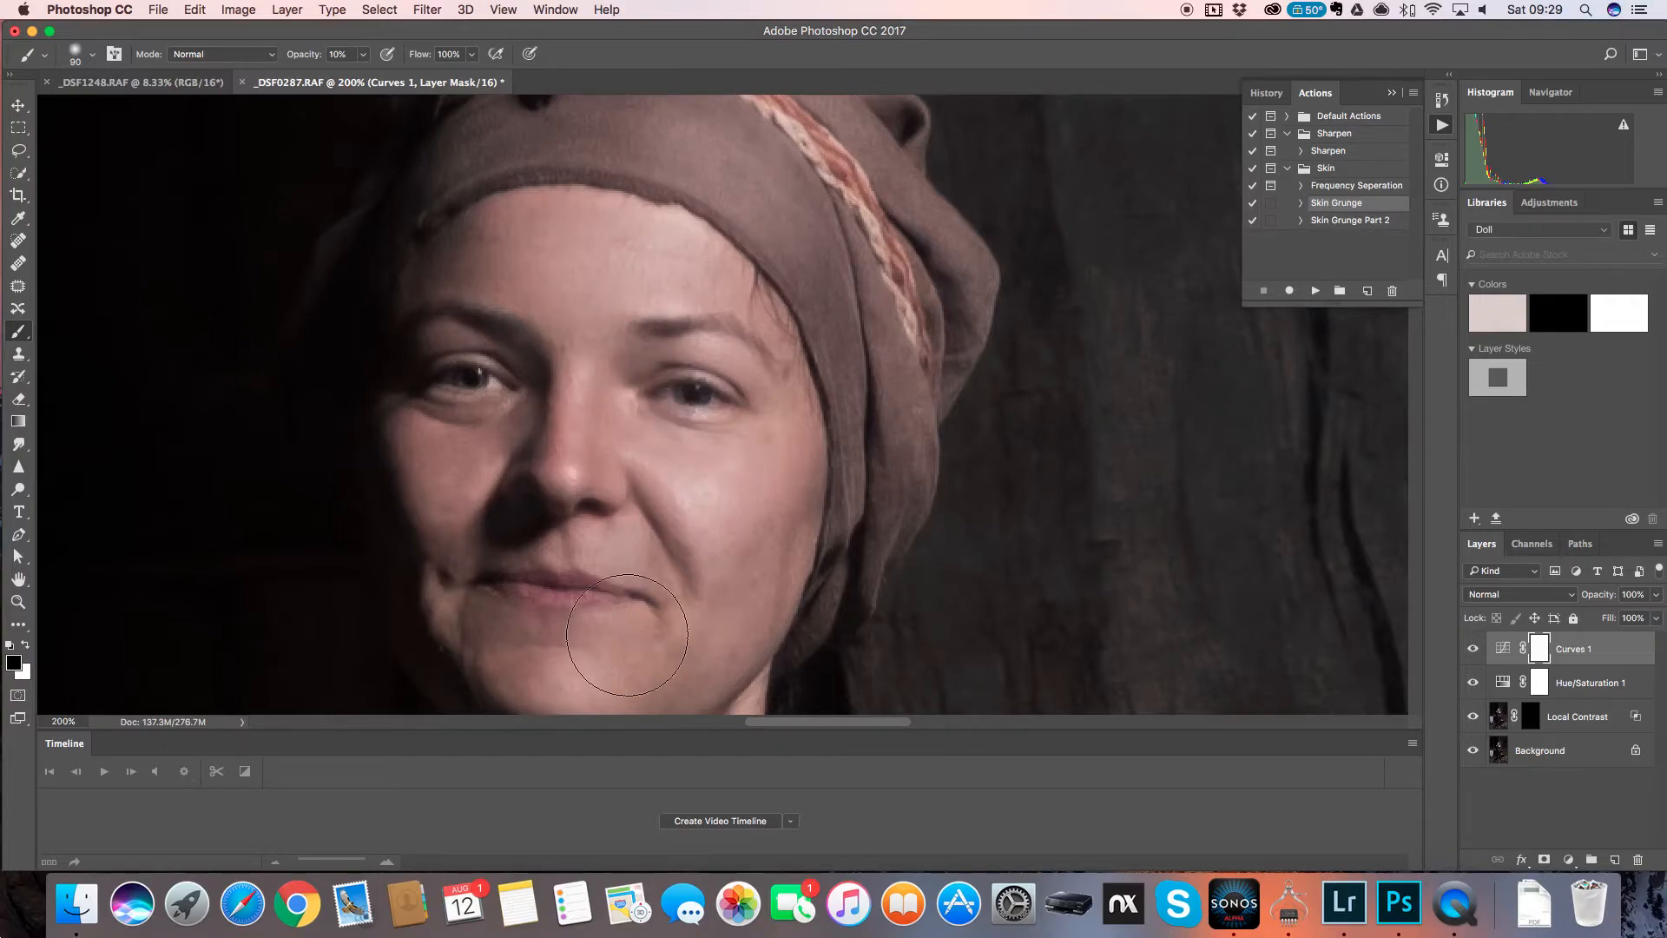
key("space")
mouse_move(646, 635)
left_mouse_down()
mouse_move(666, 451)
mouse_move(661, 492)
mouse_move(551, 465)
mouse_move(633, 507)
left_mouse_up()
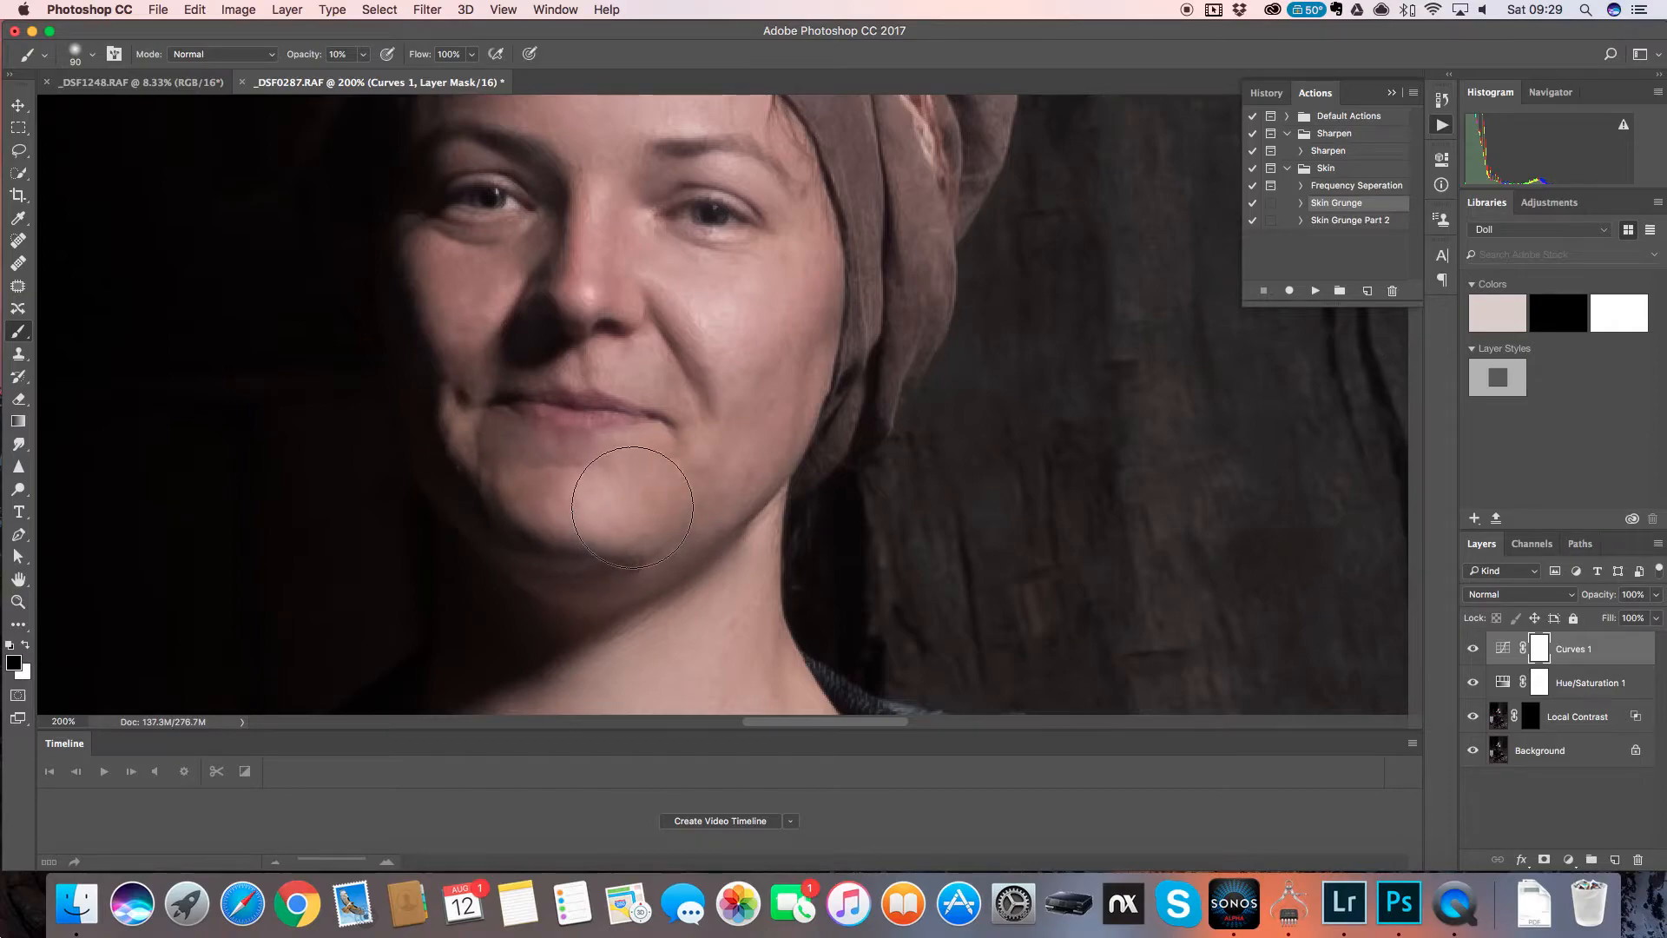
- Paint black on the Curves 1 mask over the upper dress and necklace with an 800 px brush at 10% opacity
key("super+minus")
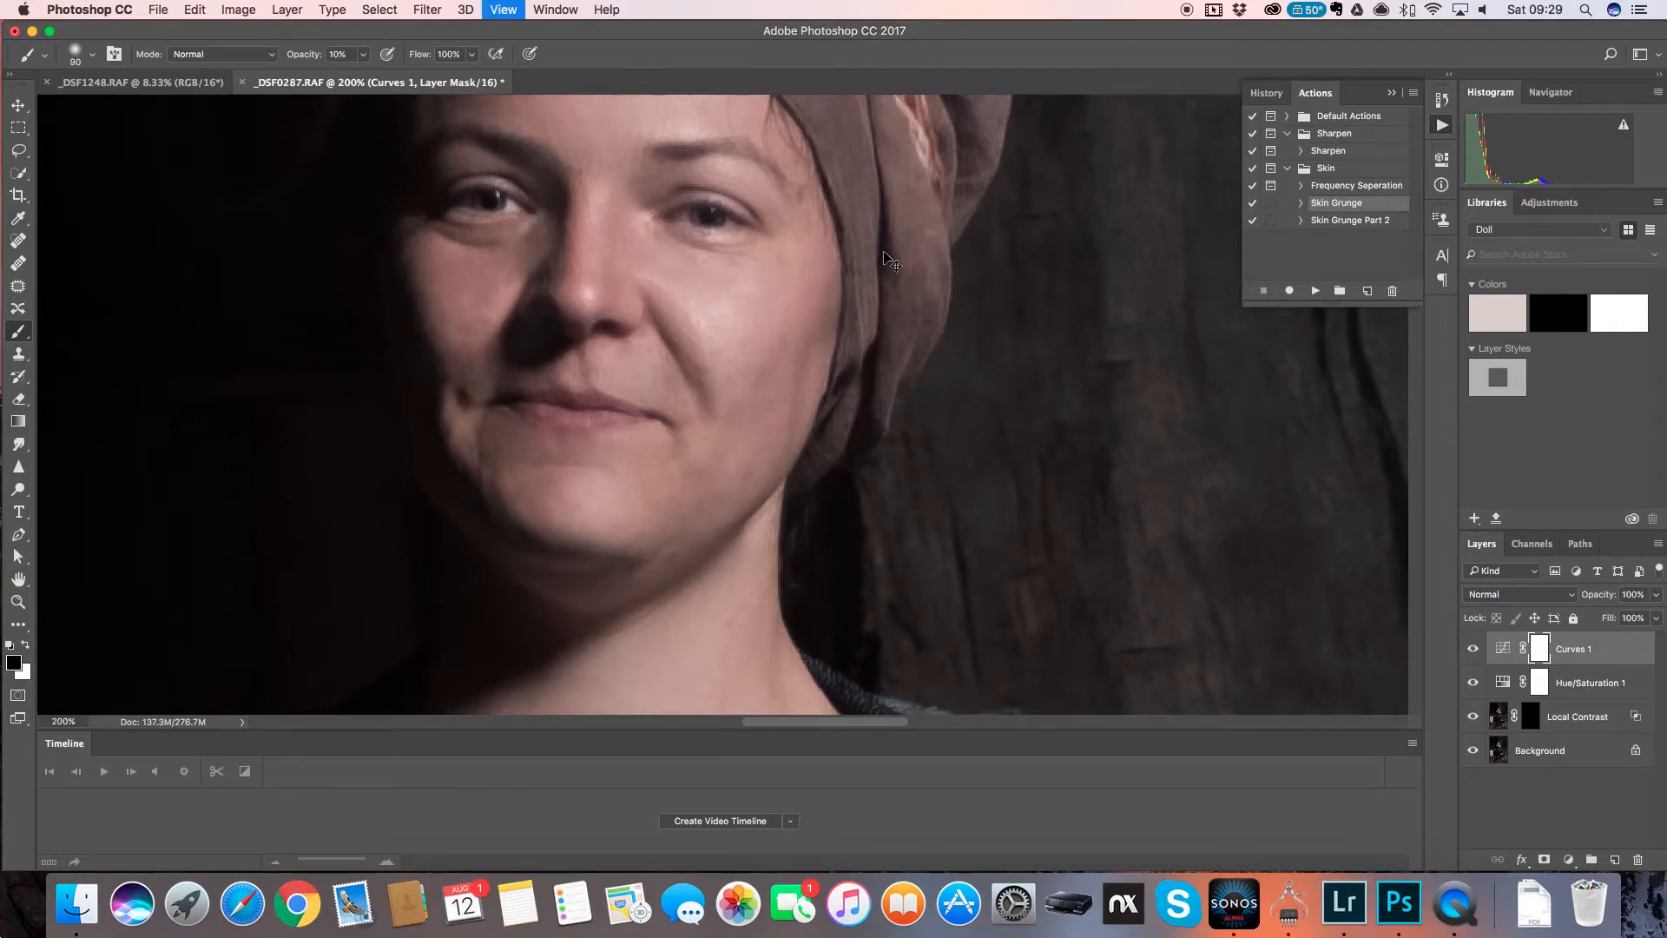
key("super+minus")
key("super+minus")
key("super+minus")
key("super+minus")
key("super+minus")
left_click_drag(753, 595, 744, 480)
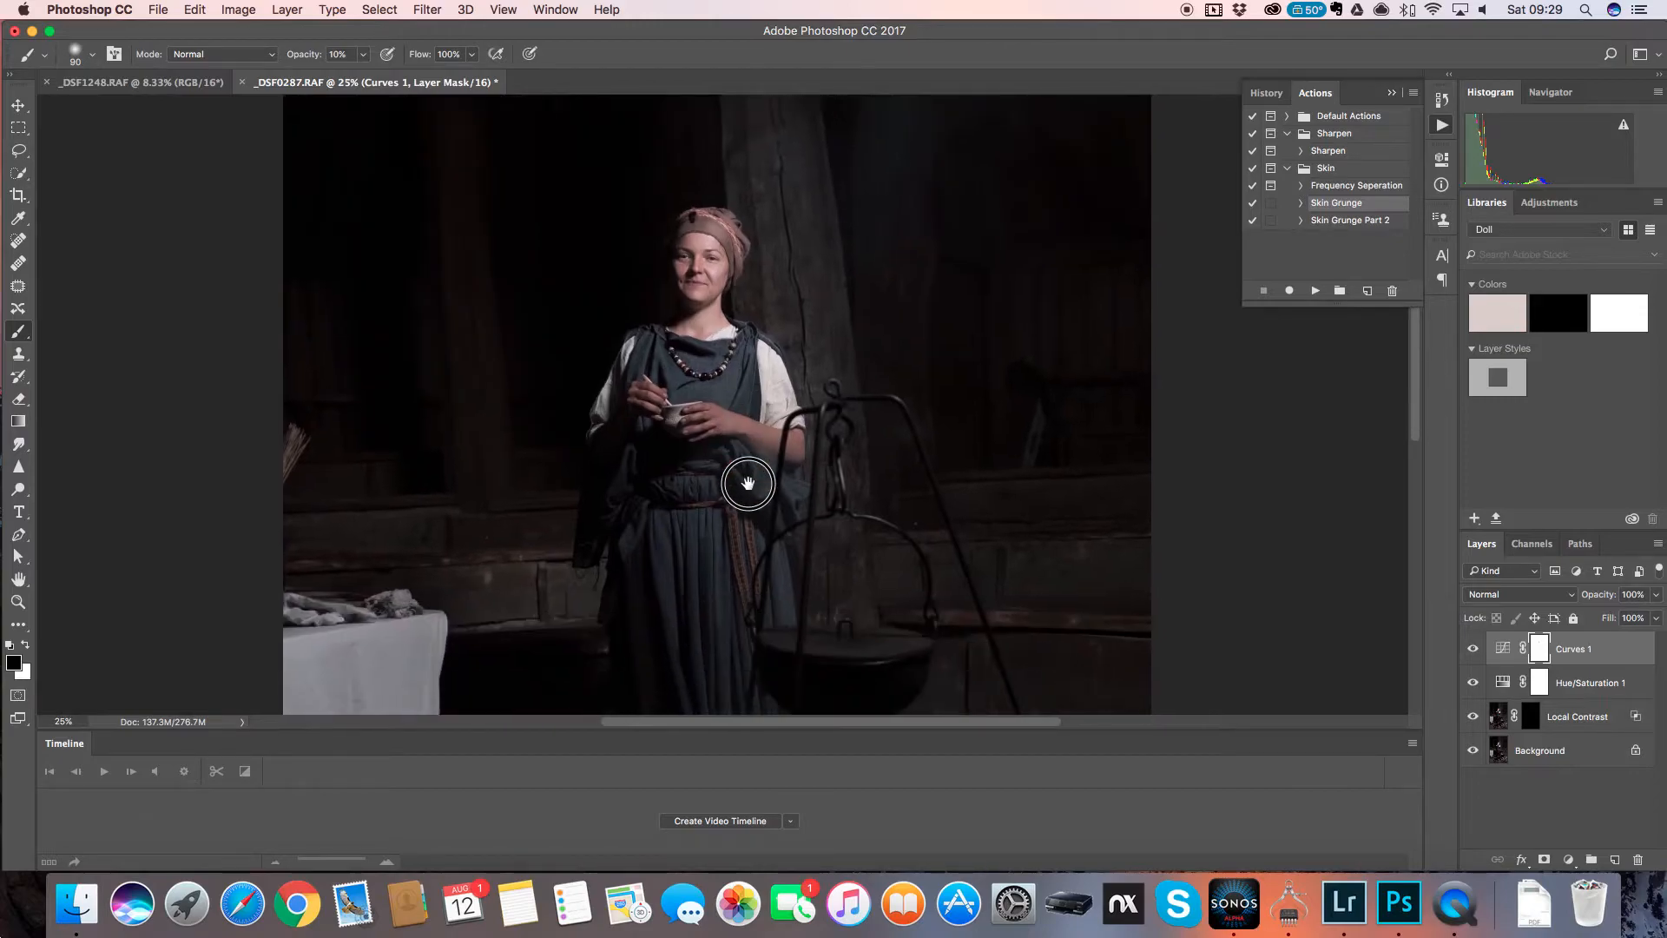
key("super+plus")
key("super+plus")
key("super+plus")
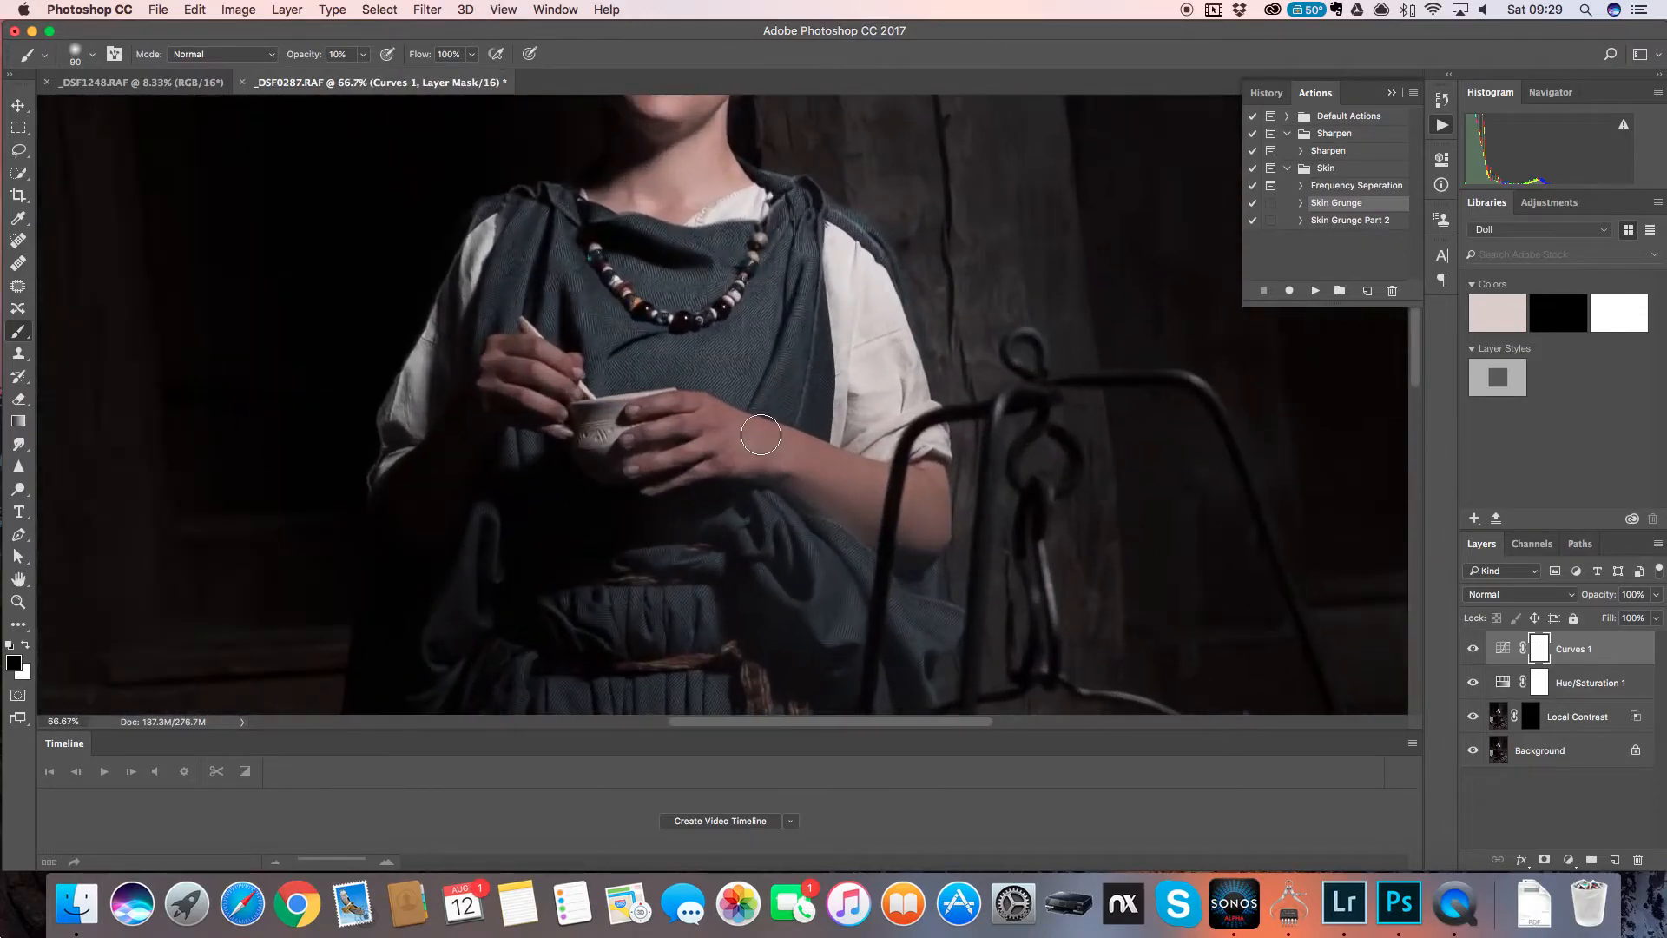
key("bracketright")
key("bracketright")
key("bracketright")
key("bracketright")
key("bracketright")
key("bracketright")
key("bracketright")
key("bracketright")
key("bracketright")
key("bracketright")
key("bracketright")
key("bracketright")
key("bracketright")
key("bracketright")
key("bracketright")
key("bracketright")
key("bracketright")
key("bracketright")
key("bracketright")
key("bracketright")
key("bracketright")
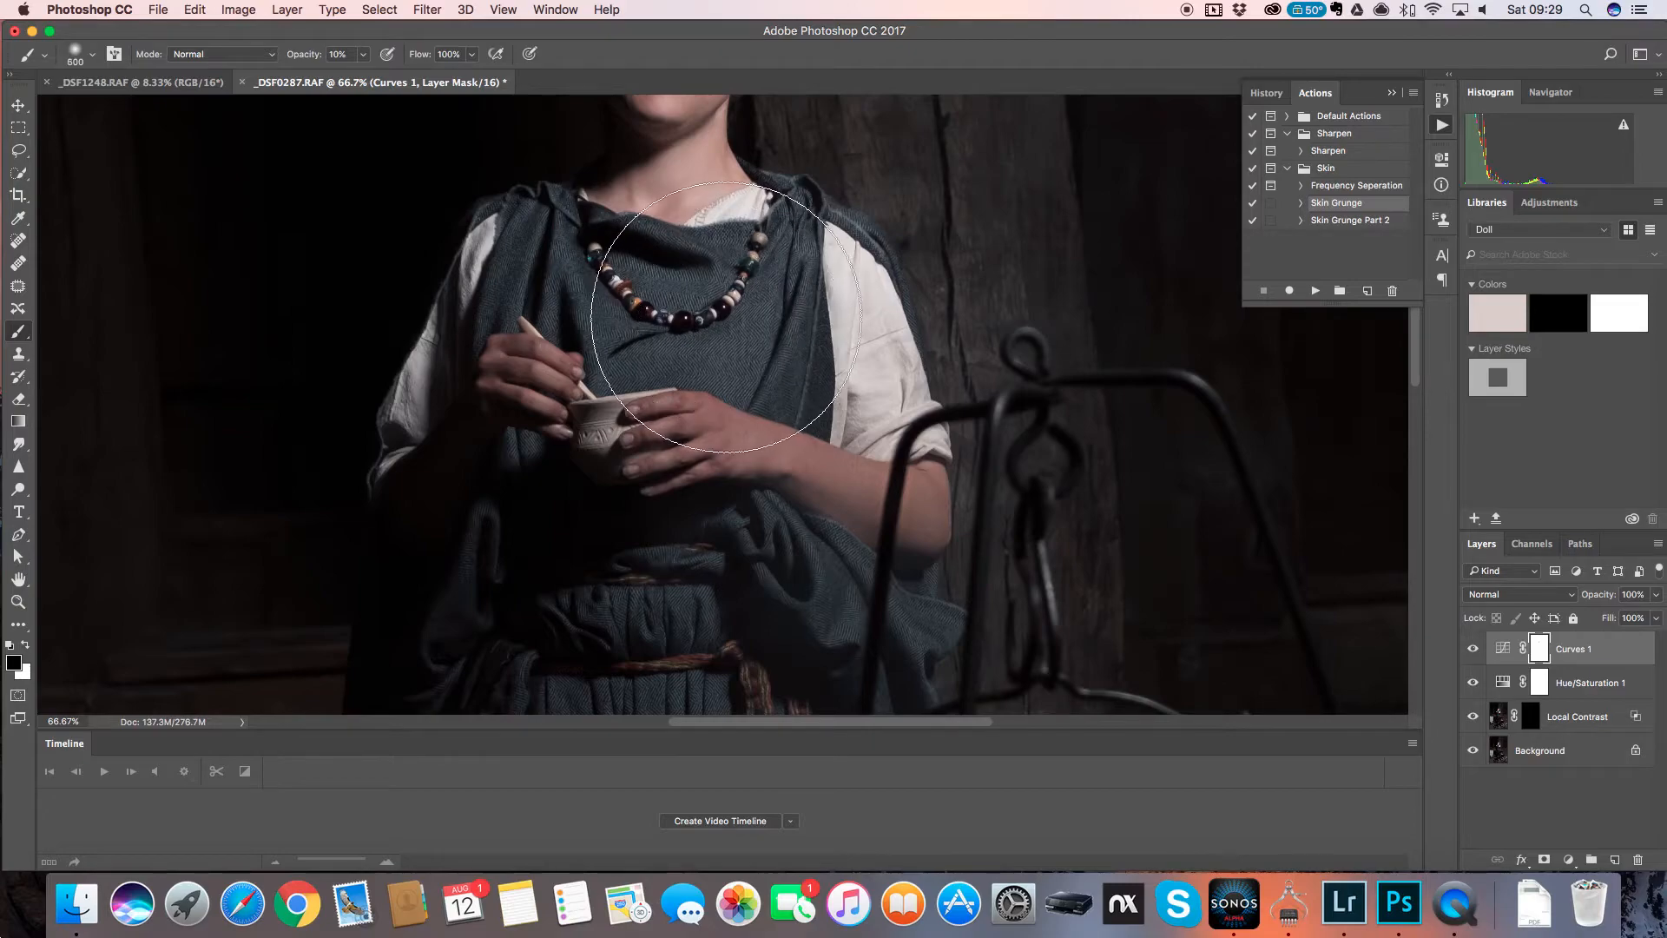
mouse_move(698, 324)
left_mouse_down()
mouse_move(624, 342)
mouse_move(703, 350)
mouse_move(778, 448)
left_mouse_up()
- Mask Curves 1 over the forearm, neck and hands with a 200 px black brush
key("bracketleft")
key("bracketleft")
key("bracketleft")
key("bracketleft")
key("bracketleft")
key("bracketleft")
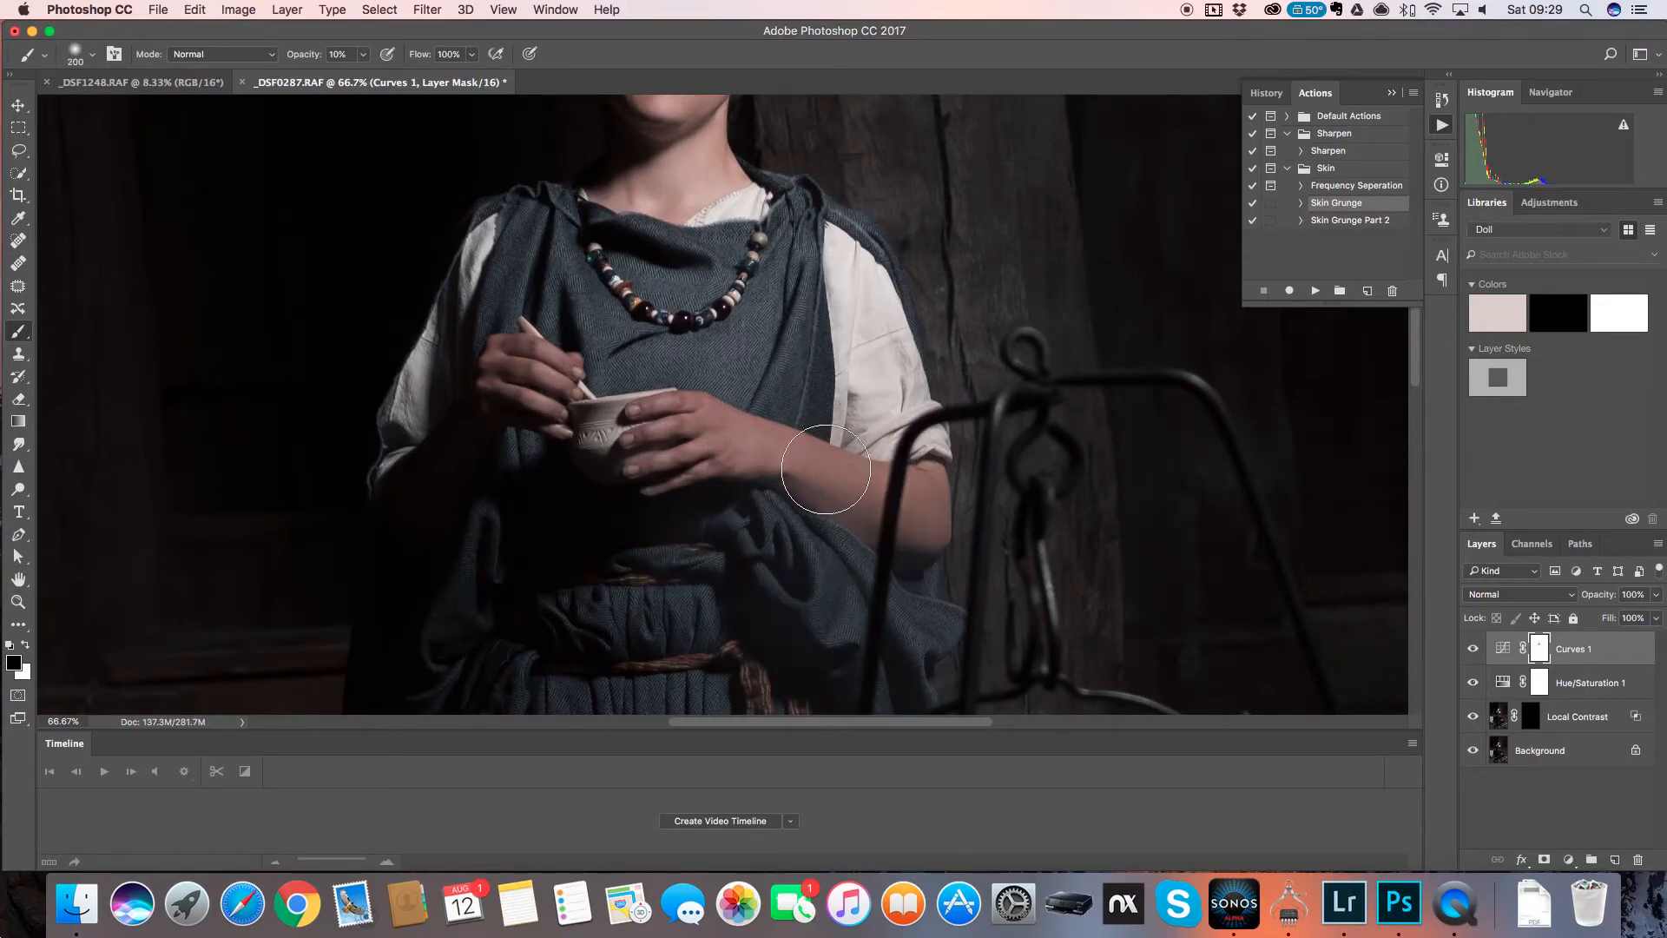
mouse_move(856, 484)
left_mouse_down()
mouse_move(727, 446)
mouse_move(852, 485)
mouse_move(719, 427)
mouse_move(822, 461)
mouse_move(801, 464)
mouse_move(714, 225)
left_mouse_up()
mouse_move(597, 350)
left_mouse_down()
mouse_move(680, 362)
mouse_move(590, 356)
mouse_move(627, 362)
left_mouse_up()
- Mask Curves 1 over the skirt and belt with a 150 px black brush, and reduce the brush size
key("super+minus")
key("super+minus")
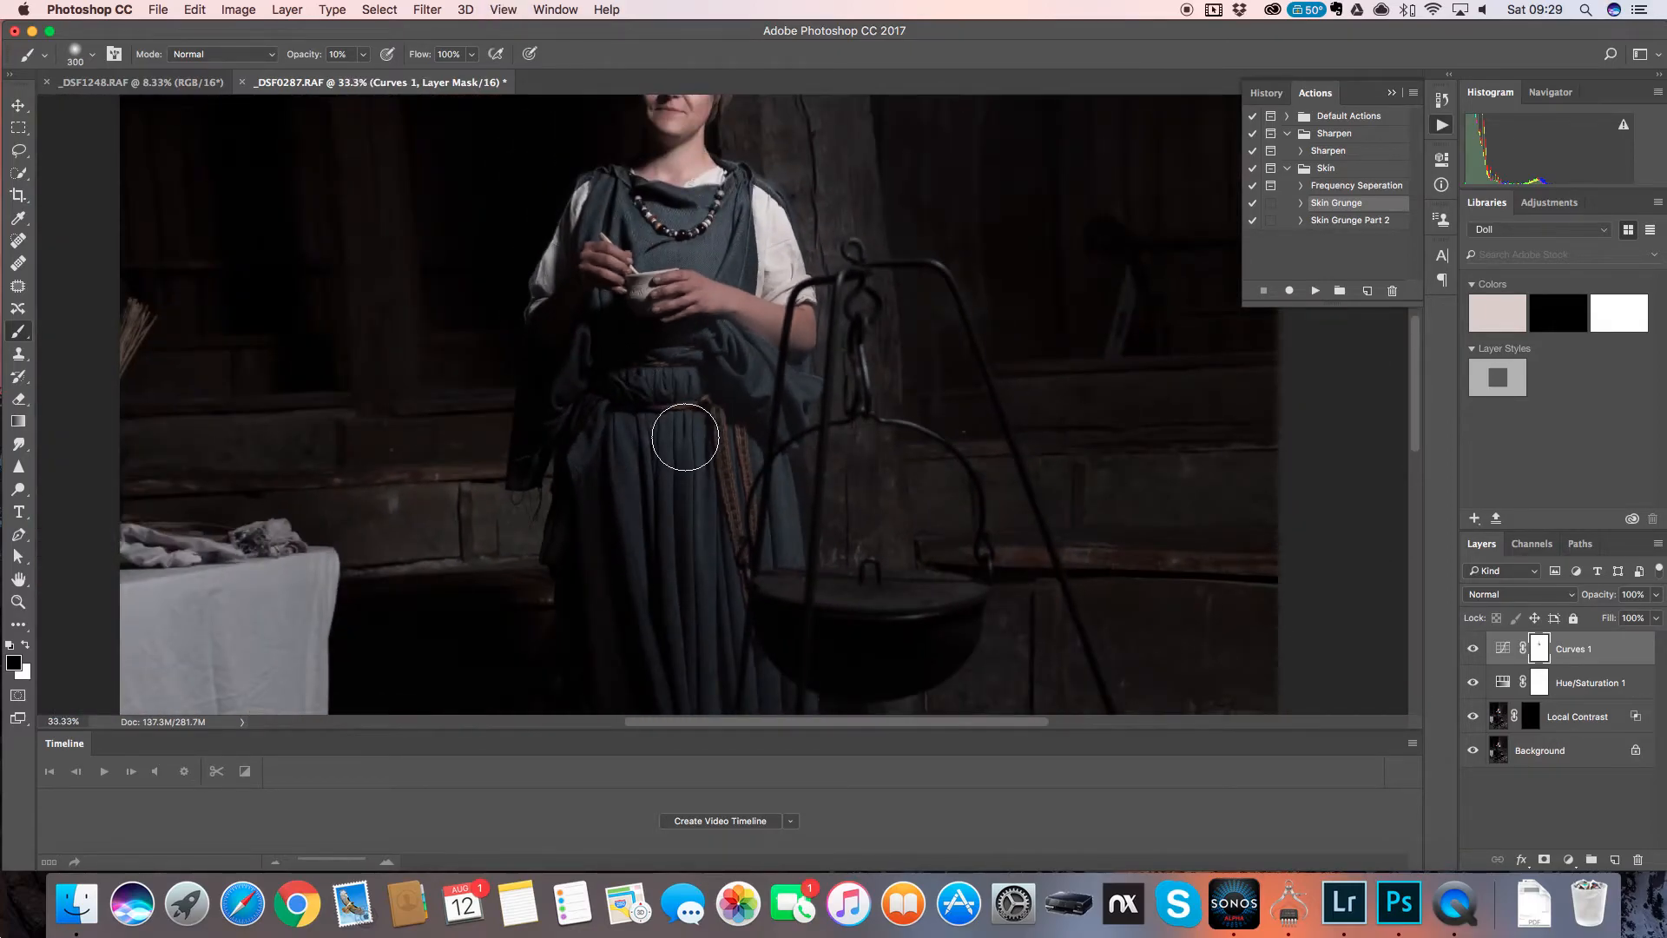
key("bracketright")
key("bracketleft")
key("bracketleft")
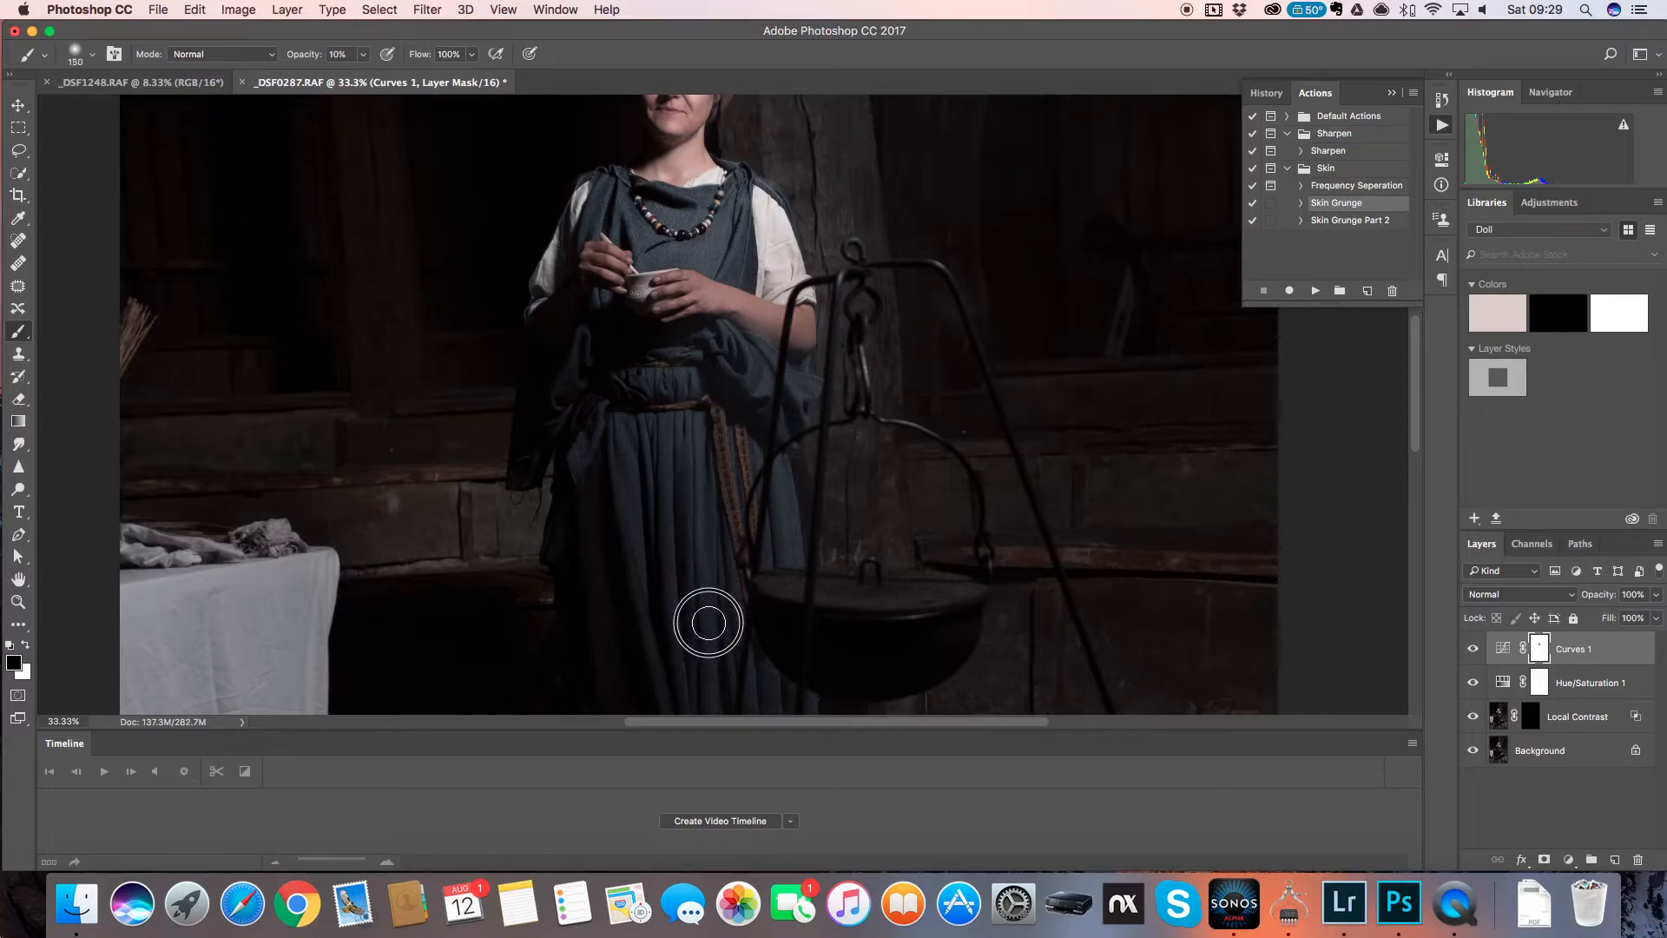
mouse_move(665, 432)
left_mouse_down()
mouse_move(667, 586)
mouse_move(665, 407)
mouse_move(675, 599)
left_mouse_up()
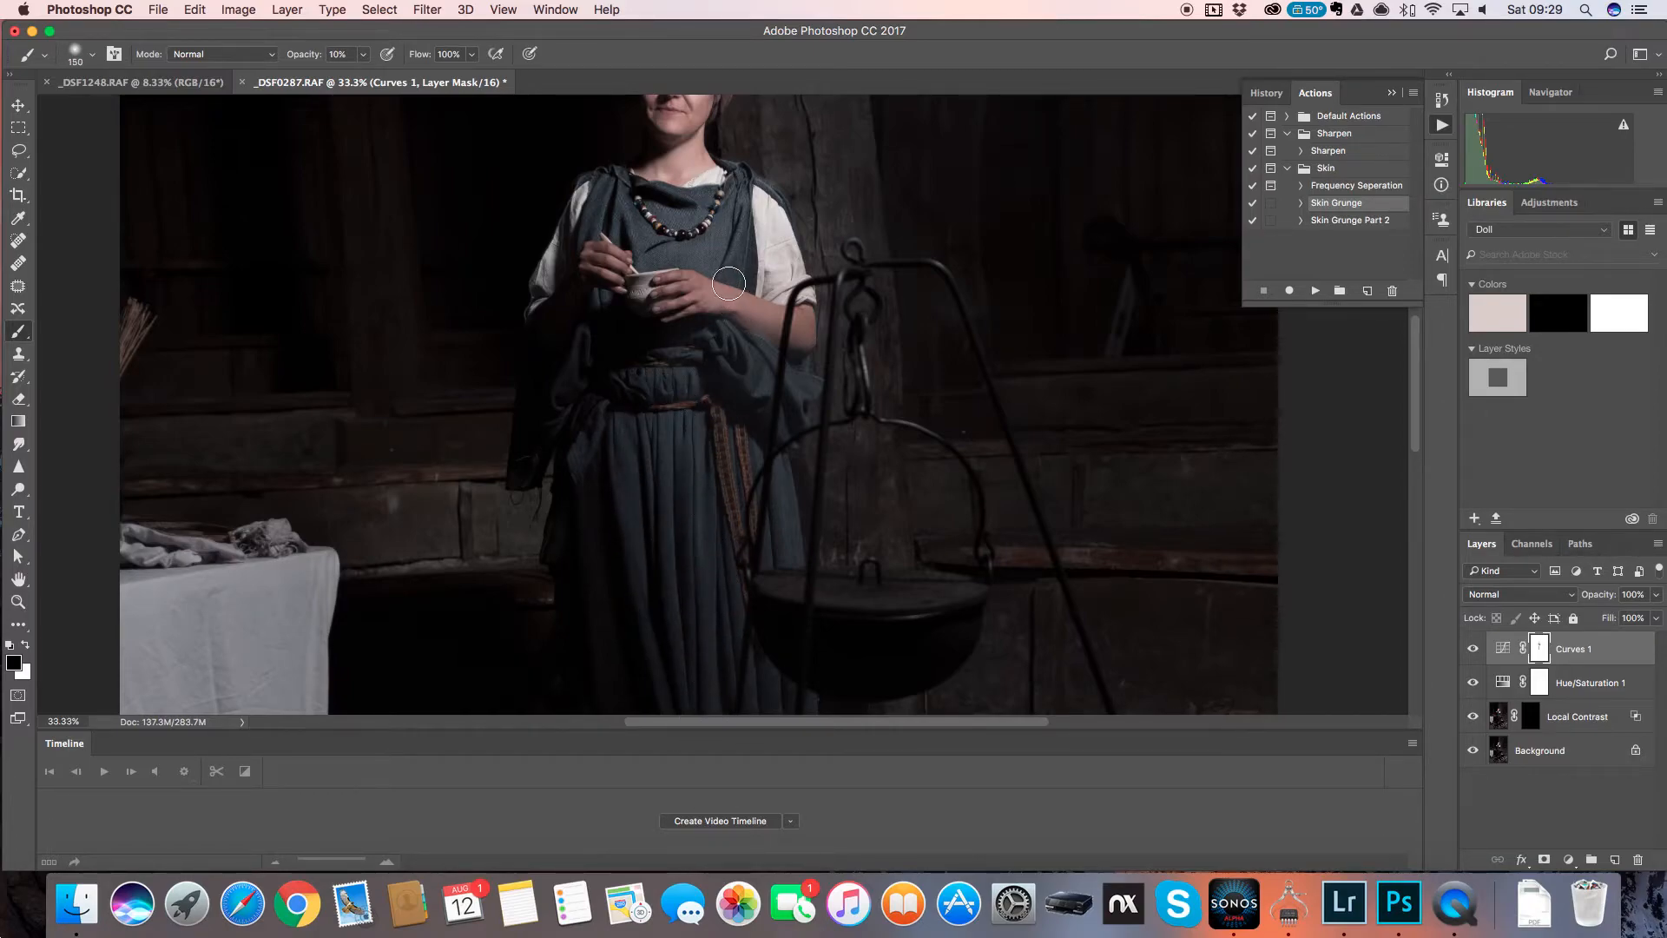
mouse_move(683, 425)
left_mouse_down()
mouse_move(688, 462)
mouse_move(716, 424)
mouse_move(727, 521)
mouse_move(722, 406)
mouse_move(737, 543)
mouse_move(732, 465)
left_mouse_up()
key("bracketleft")
key("bracketleft")
key("bracketleft")
key("bracketleft")
- Compare the adjusted photo with the Background layer alone and examine the result across the whole image
left_click_drag(762, 132, 745, 341)
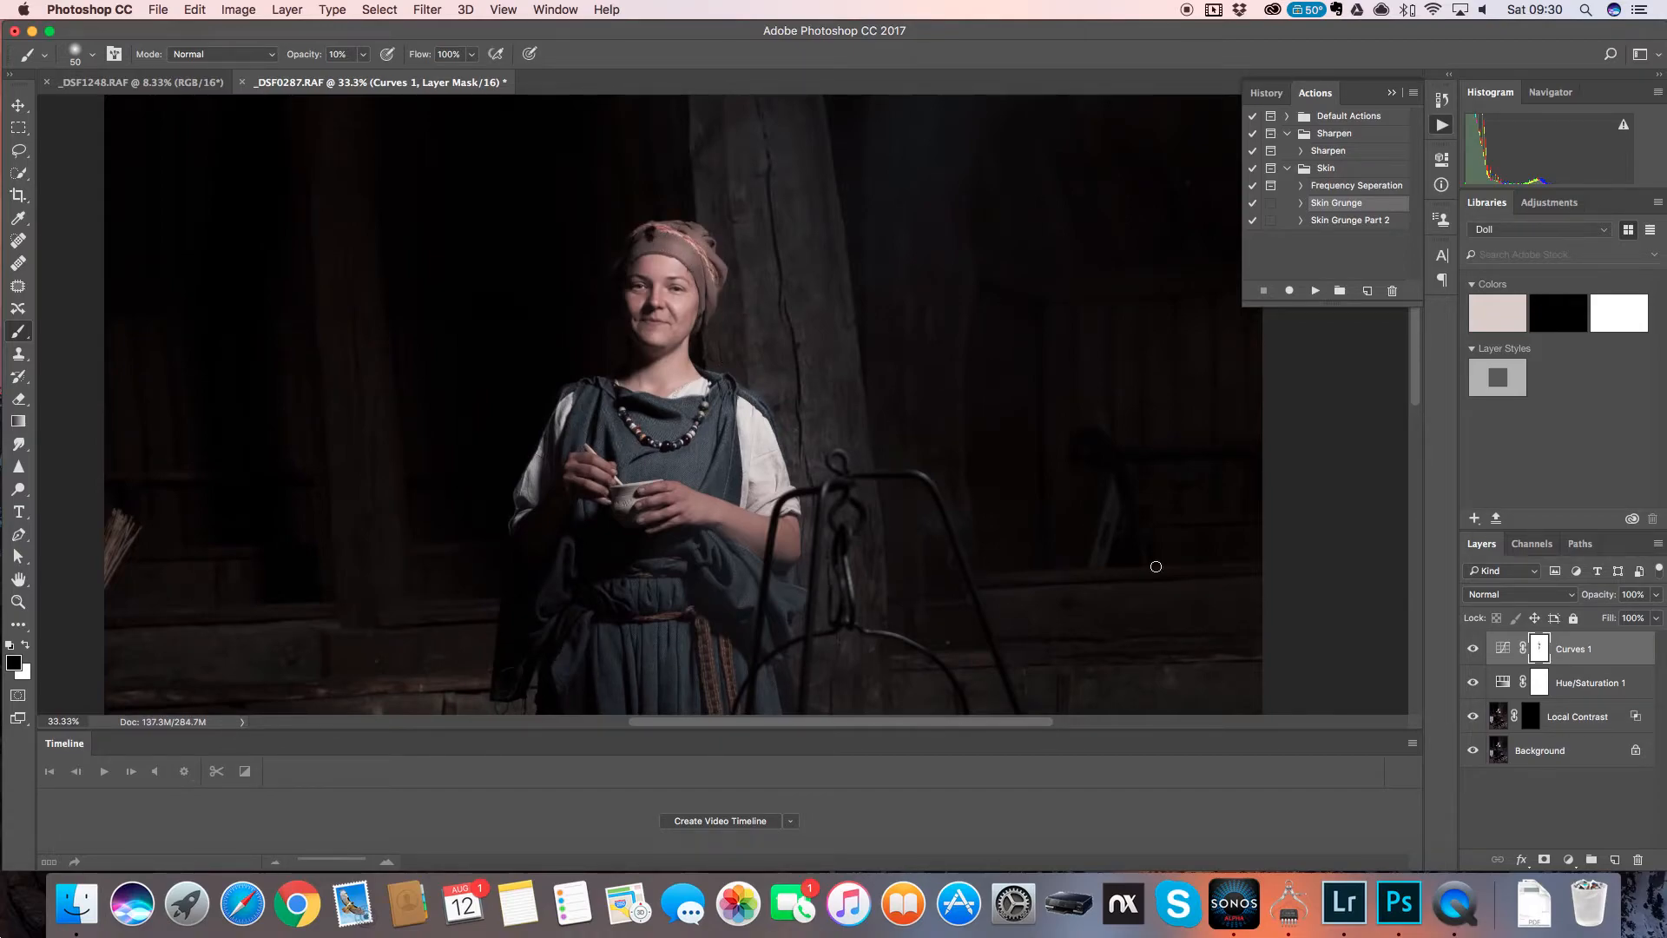
left_click(1478, 751, "alt")
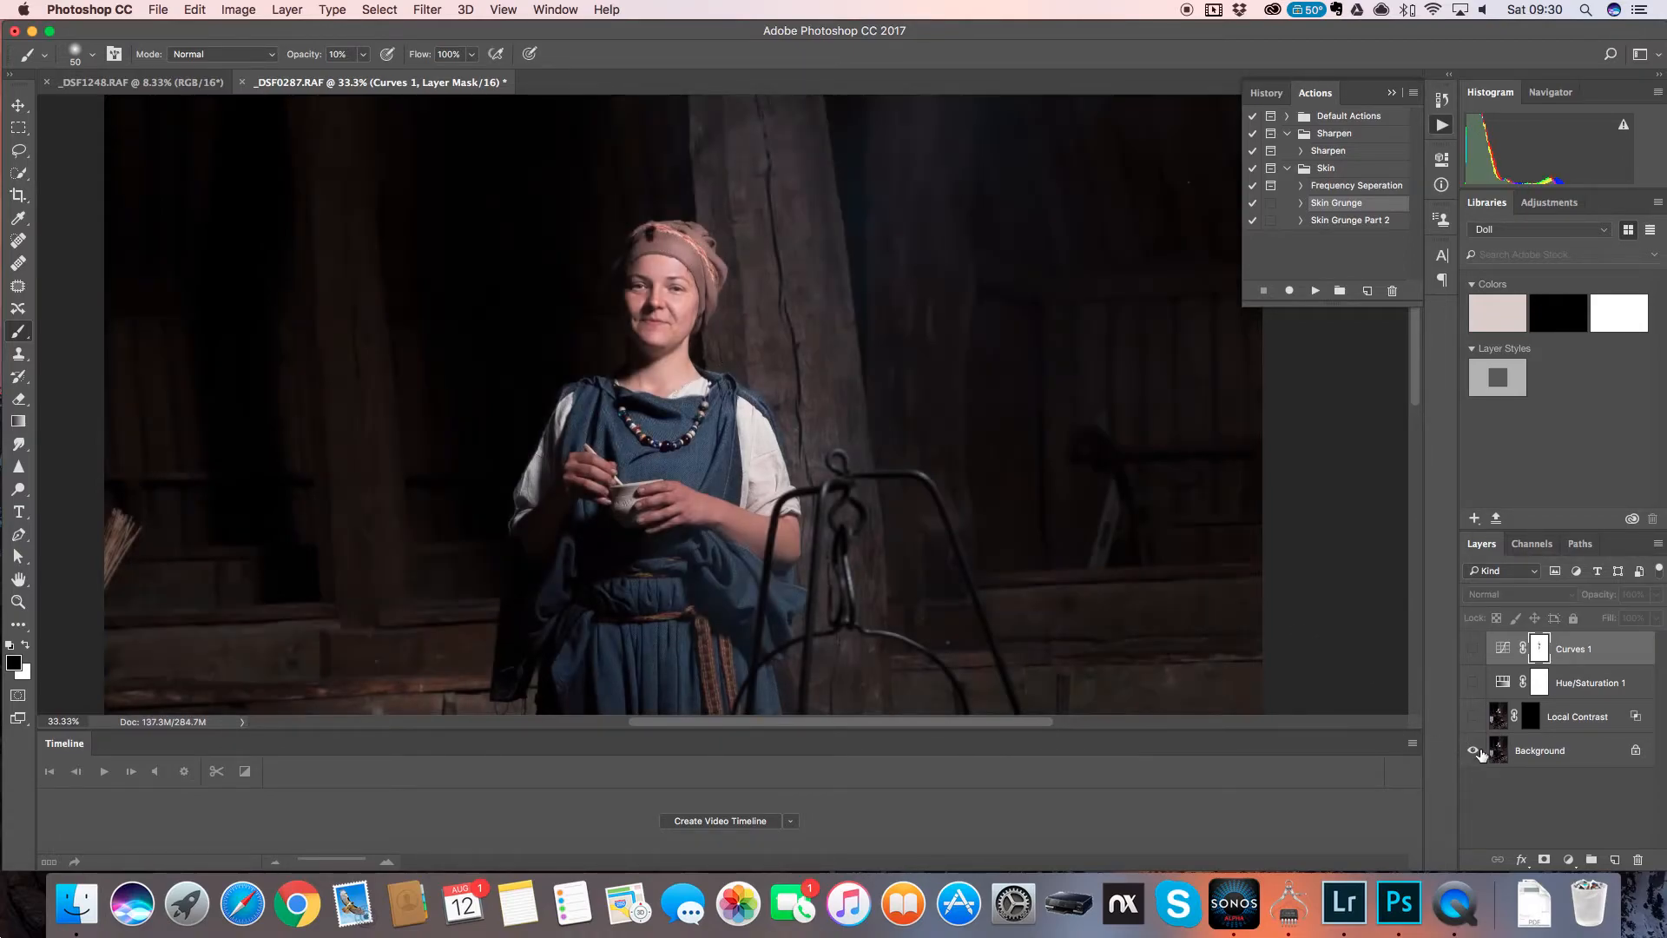
left_click(1478, 751, "alt")
left_click(1477, 751, "alt")
left_click(1478, 751, "alt")
left_click(1478, 751, "alt")
left_click(1477, 751, "alt")
left_click(1478, 751, "alt")
left_click(1477, 751, "alt")
key("super+minus")
key("super+minus")
key("super+minus")
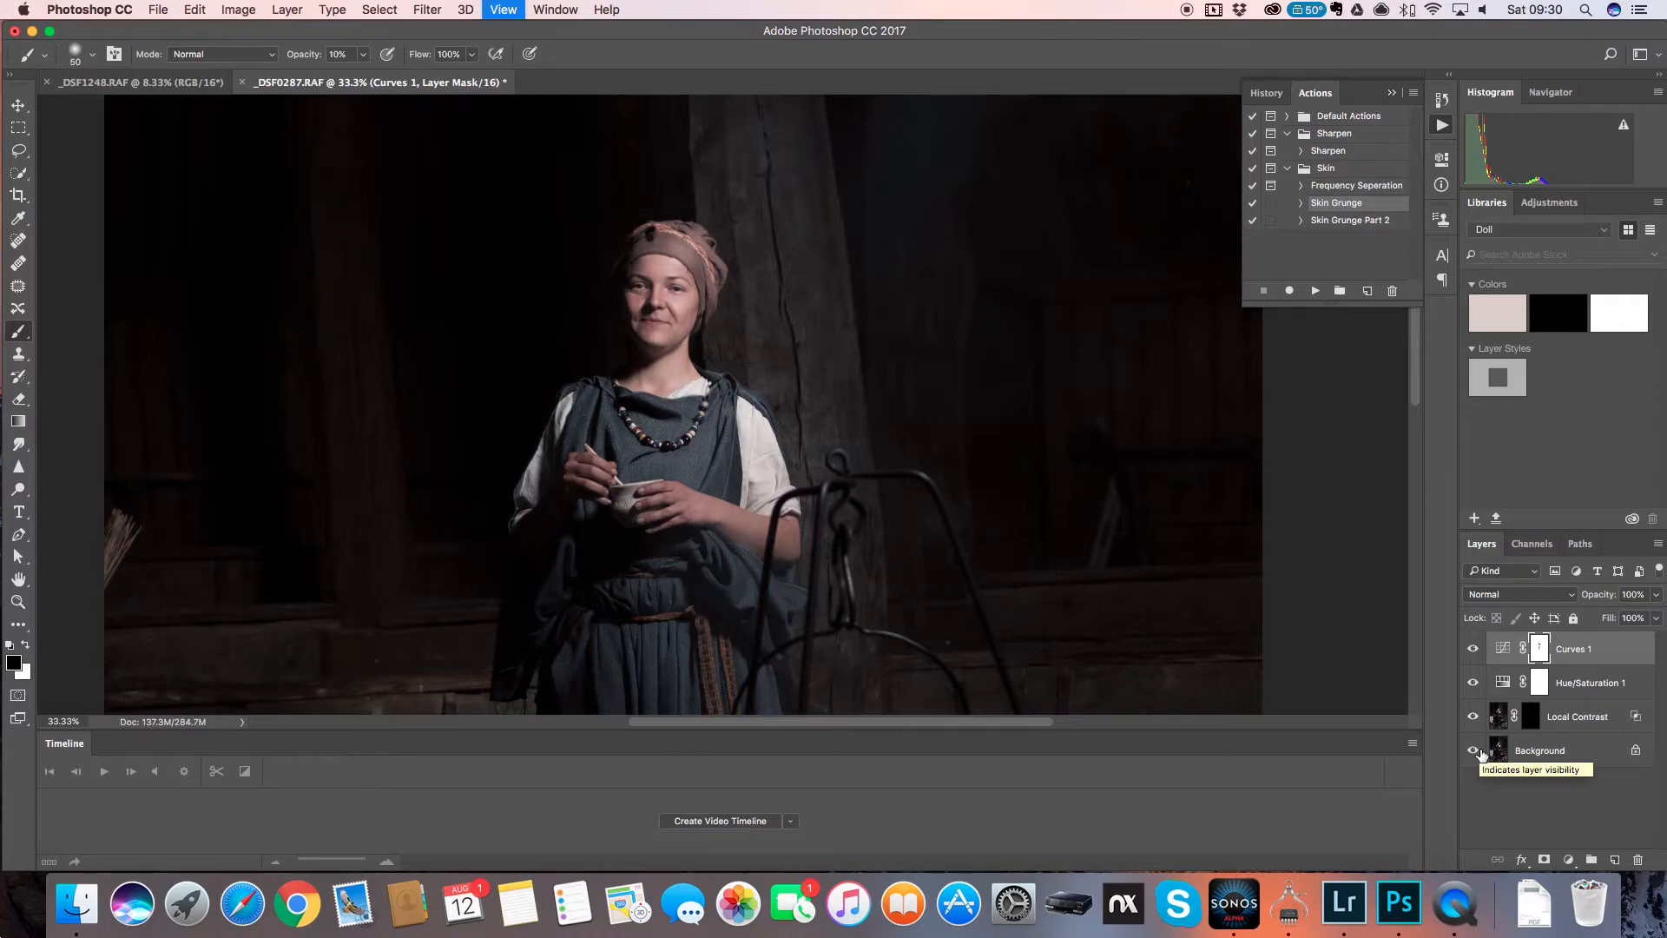
key("super+plus")
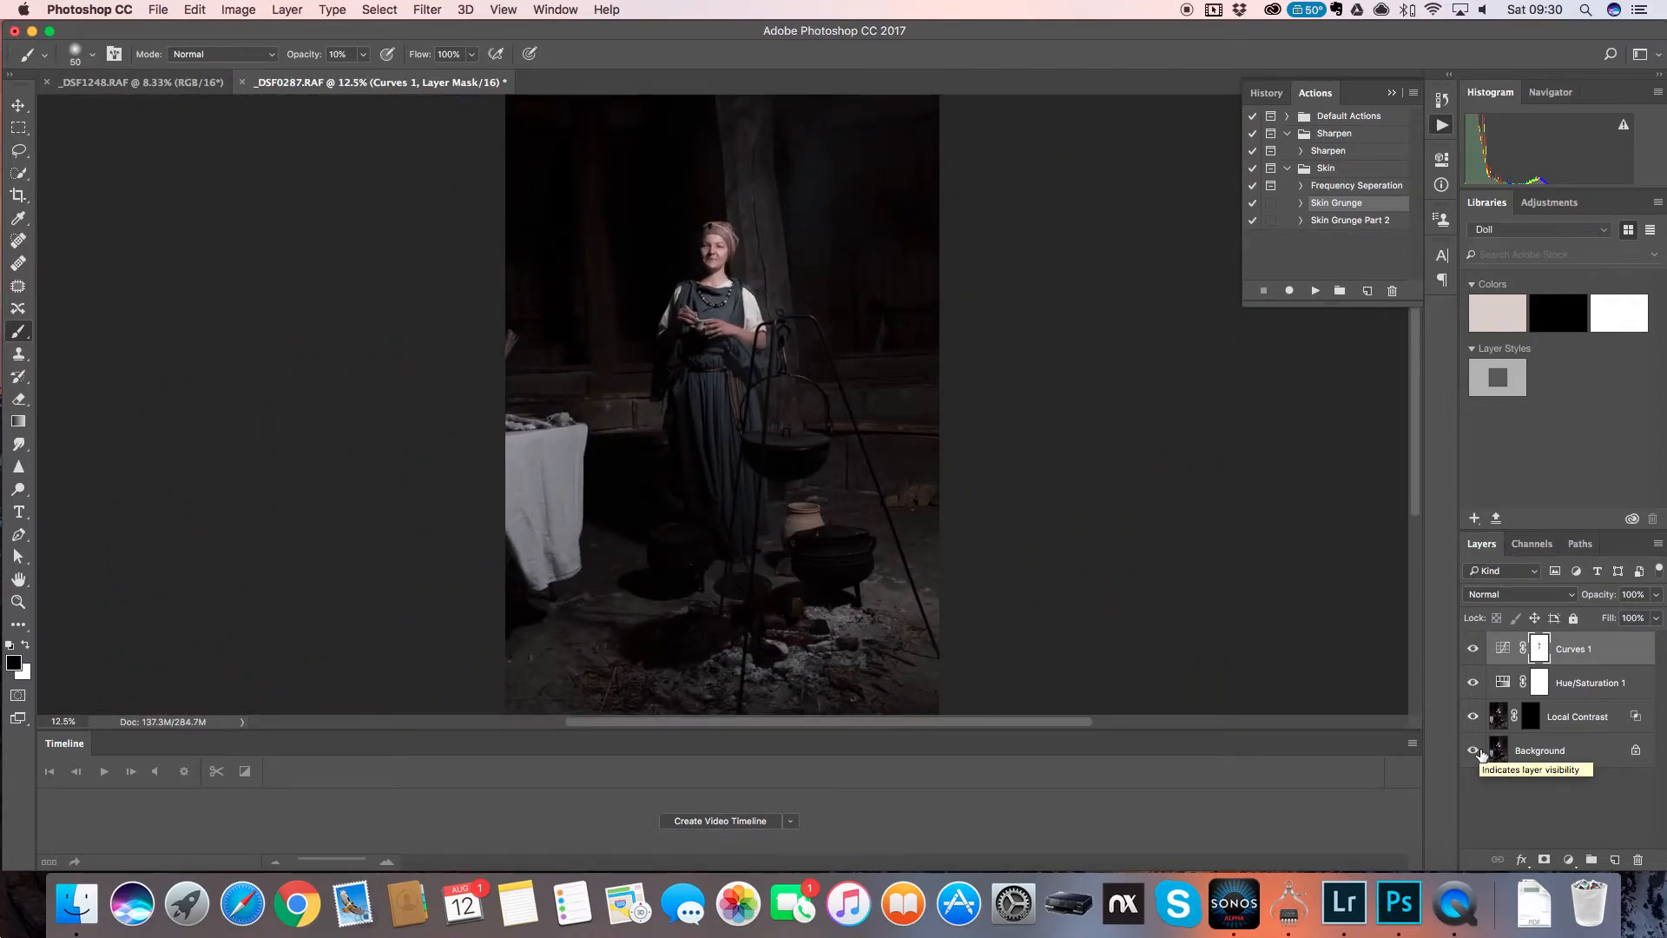
key("super+plus")
key("super+plus")
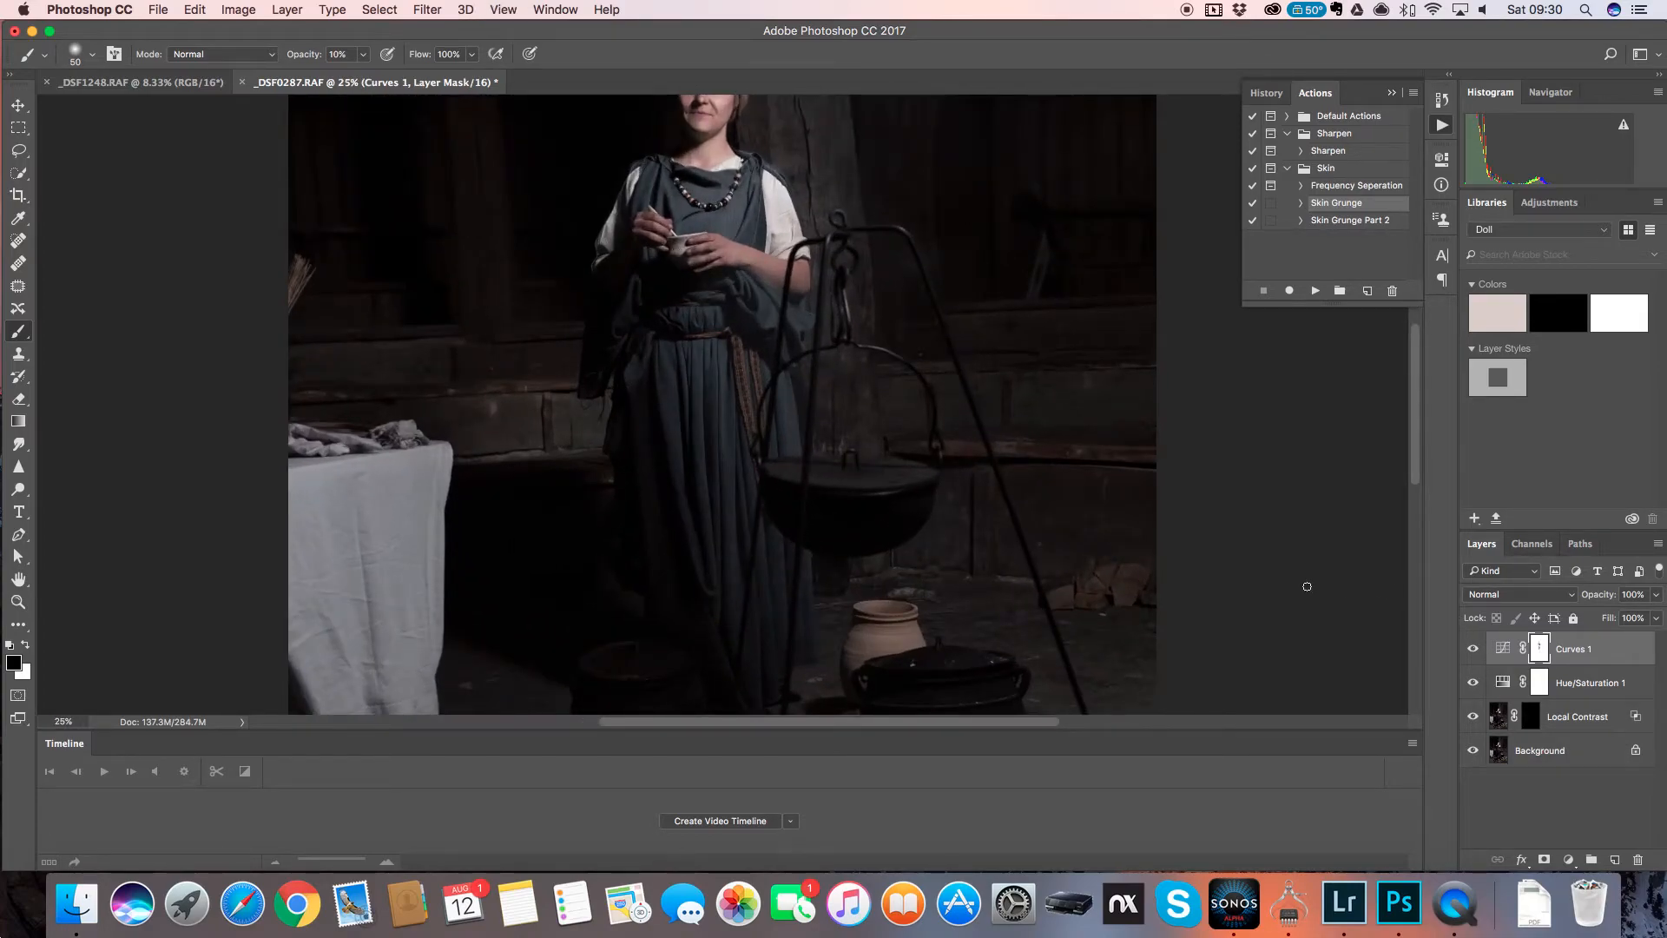
- Dab black on the Curves 1 mask over the individual necklace beads with a small brush at 50% opacity
key("super+plus")
key("super+plus")
key("super+plus")
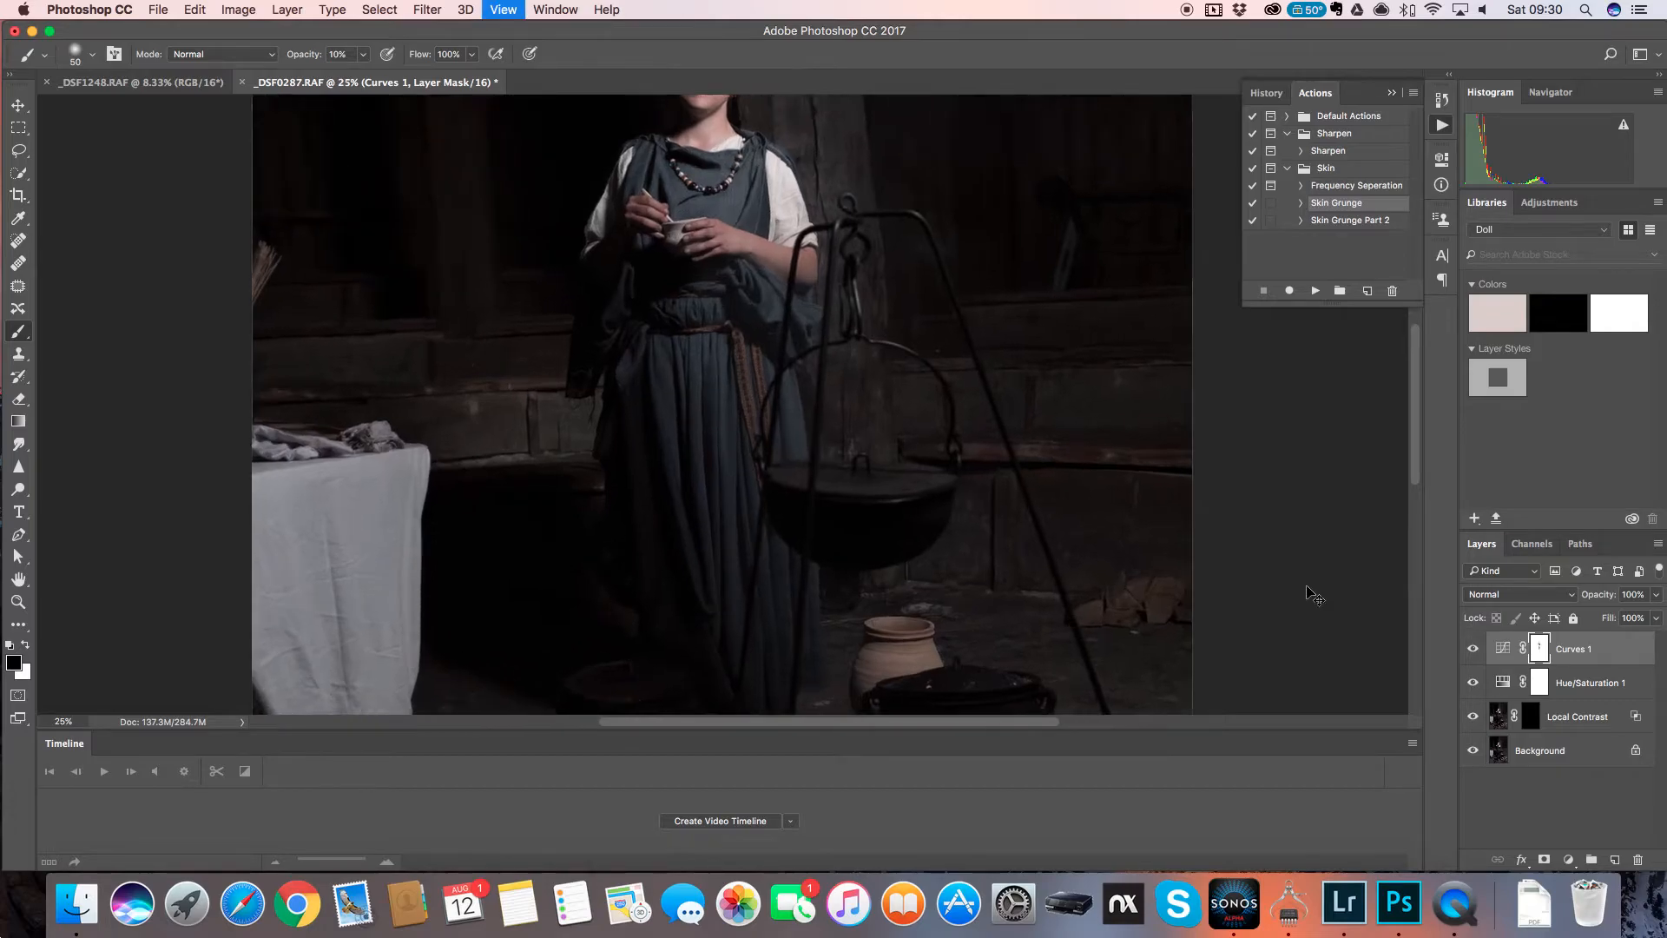
scroll(1237, 501, "up", 10)
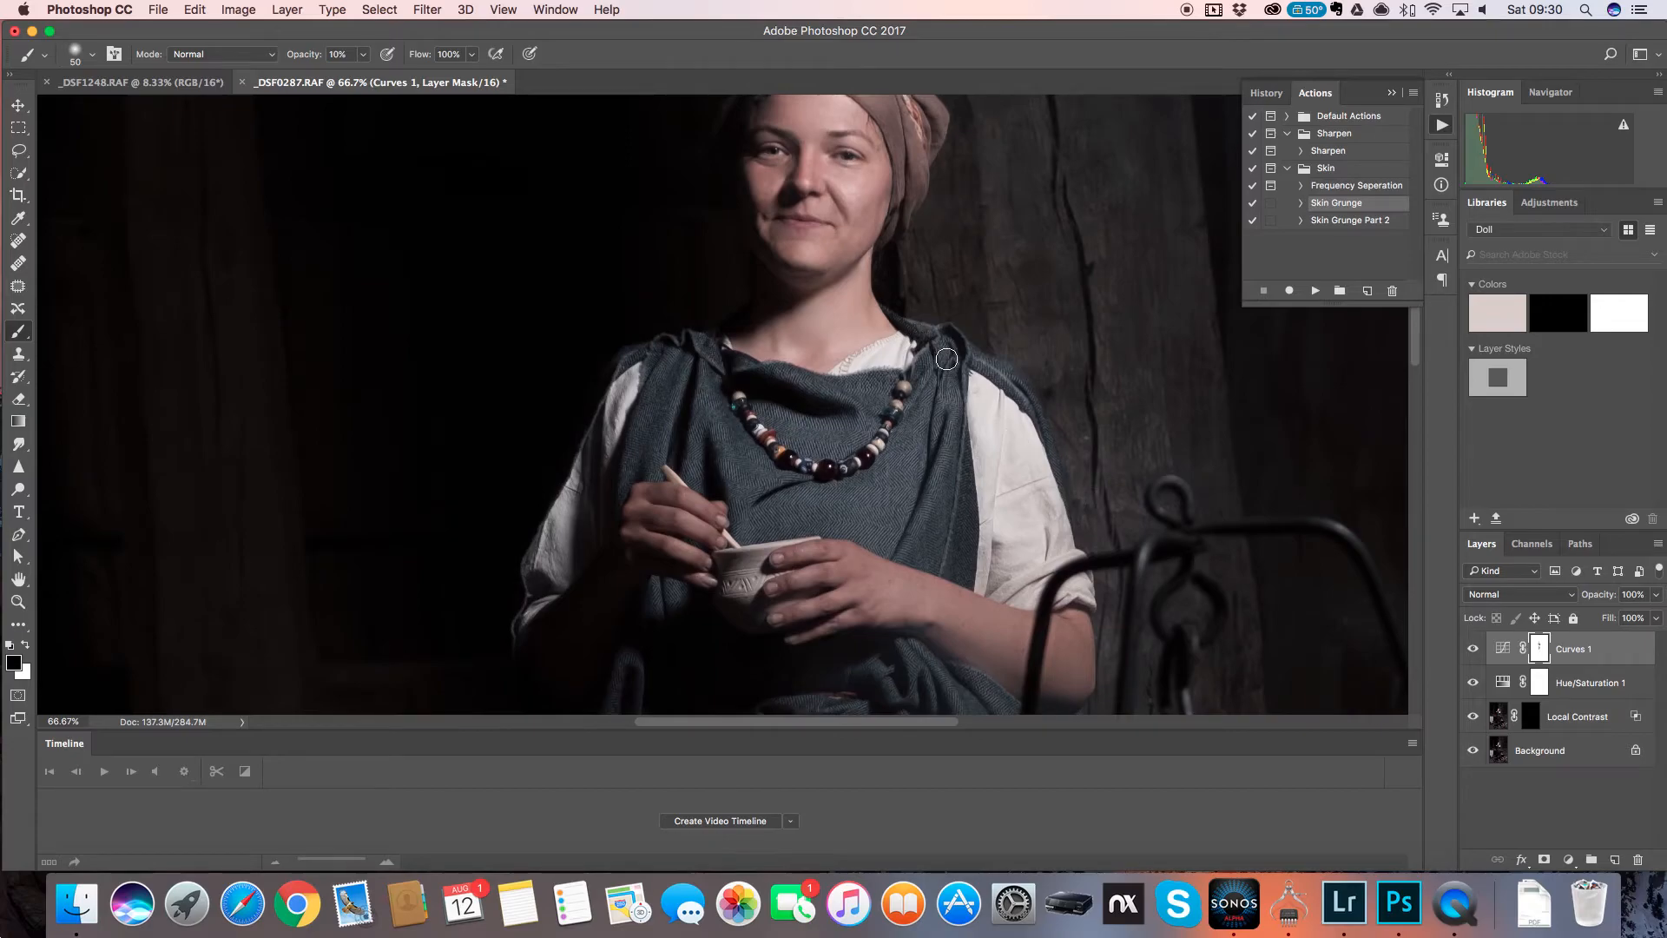
key("bracketleft")
key("bracketleft")
key("bracketleft")
key("bracketright")
key("5")
left_click(887, 429)
left_click(881, 439)
left_click(875, 449)
left_click(866, 456)
left_click(853, 466)
left_click(830, 468)
- Paint over the eyes on the Curves 1 mask with a small black brush of about 9 px at 50% opacity
left_click(805, 181)
left_click_drag(903, 208, 904, 339)
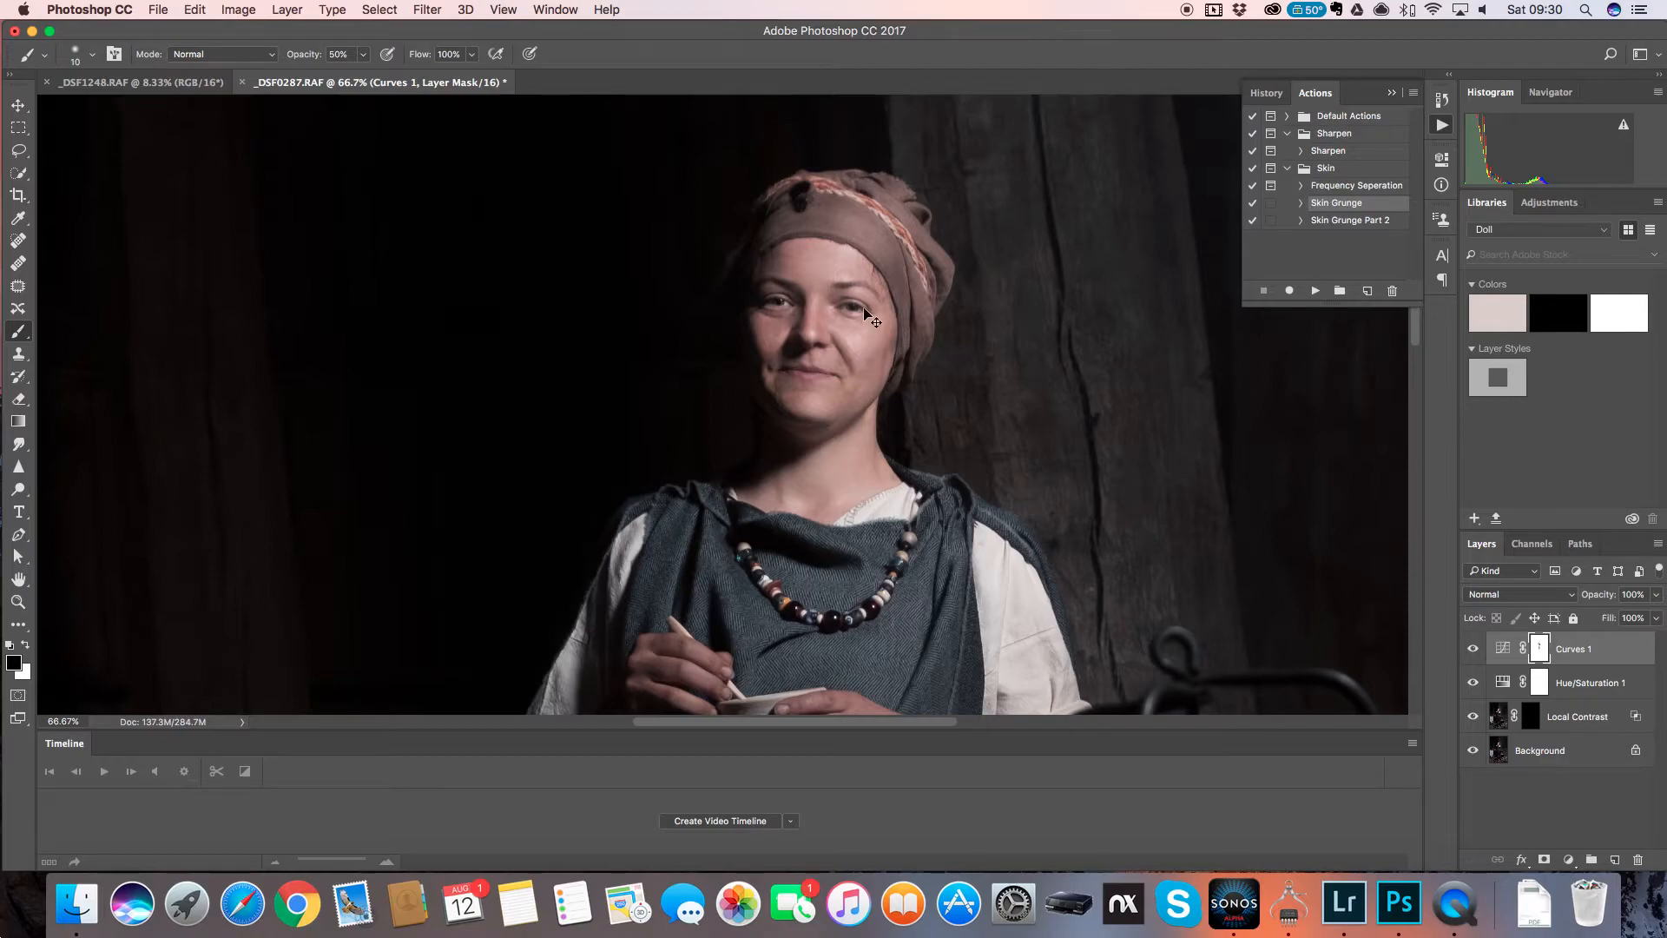
key("super+plus")
key("super+plus")
left_click_drag(960, 256, 868, 421)
key("bracketleft")
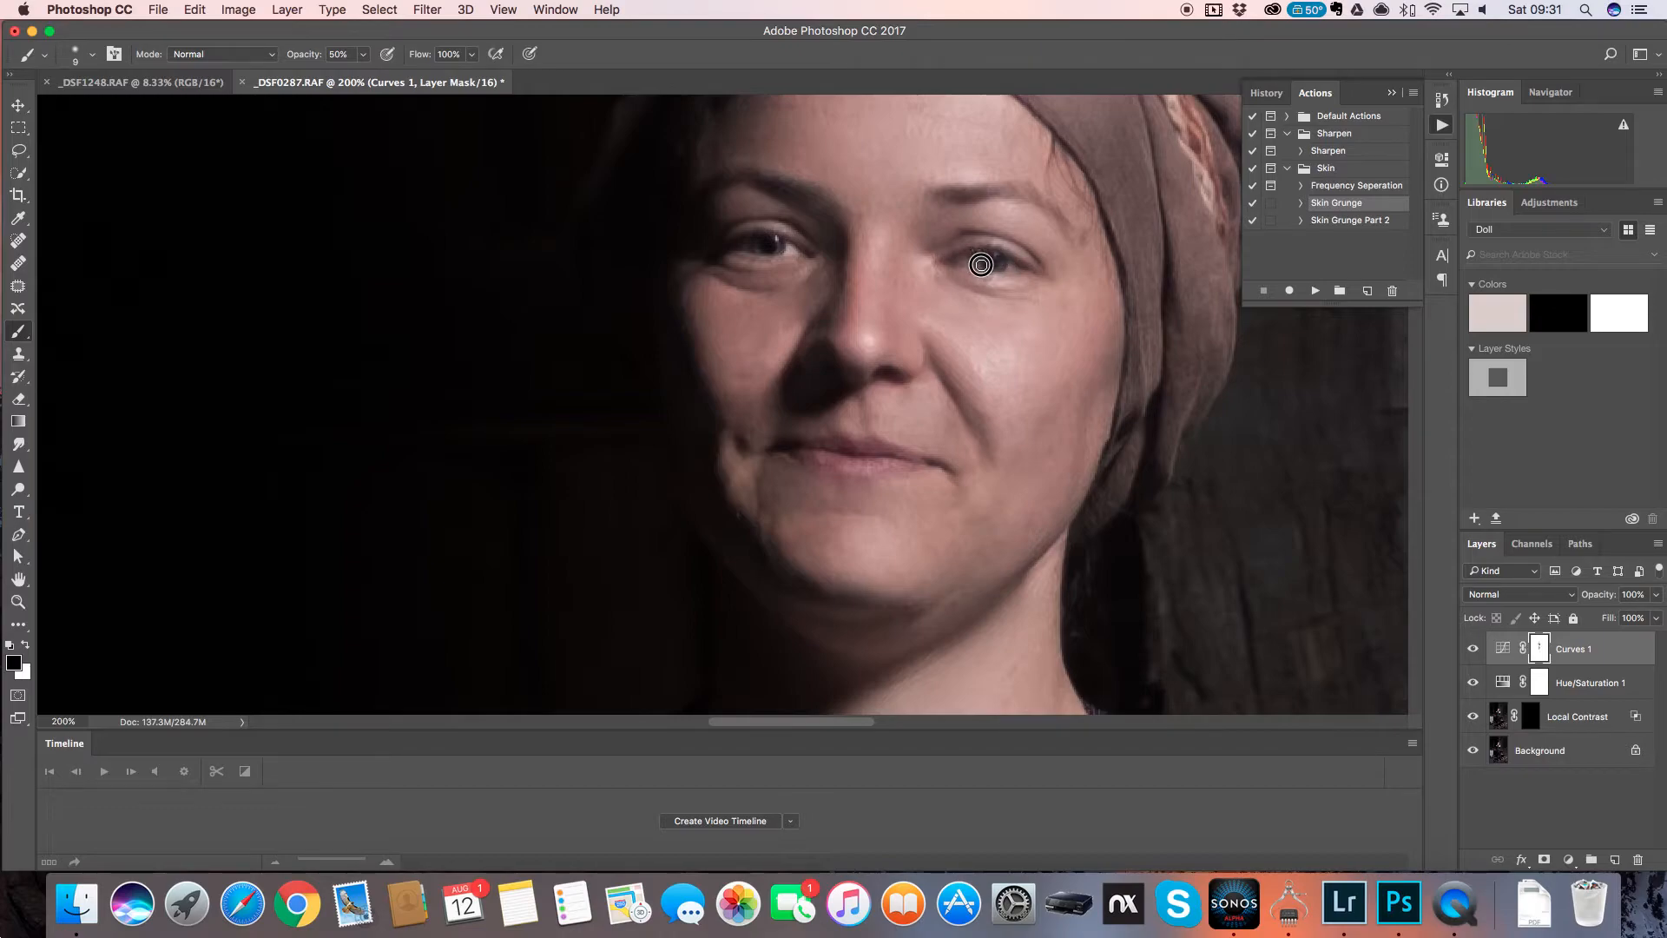
key("bracketright")
key("bracketright")
key("bracketleft")
key("bracketleft")
key("bracketleft")
- Merge all visible layers into the Background and duplicate it as a new layer
key("super+minus")
key("super+minus")
key("super+minus")
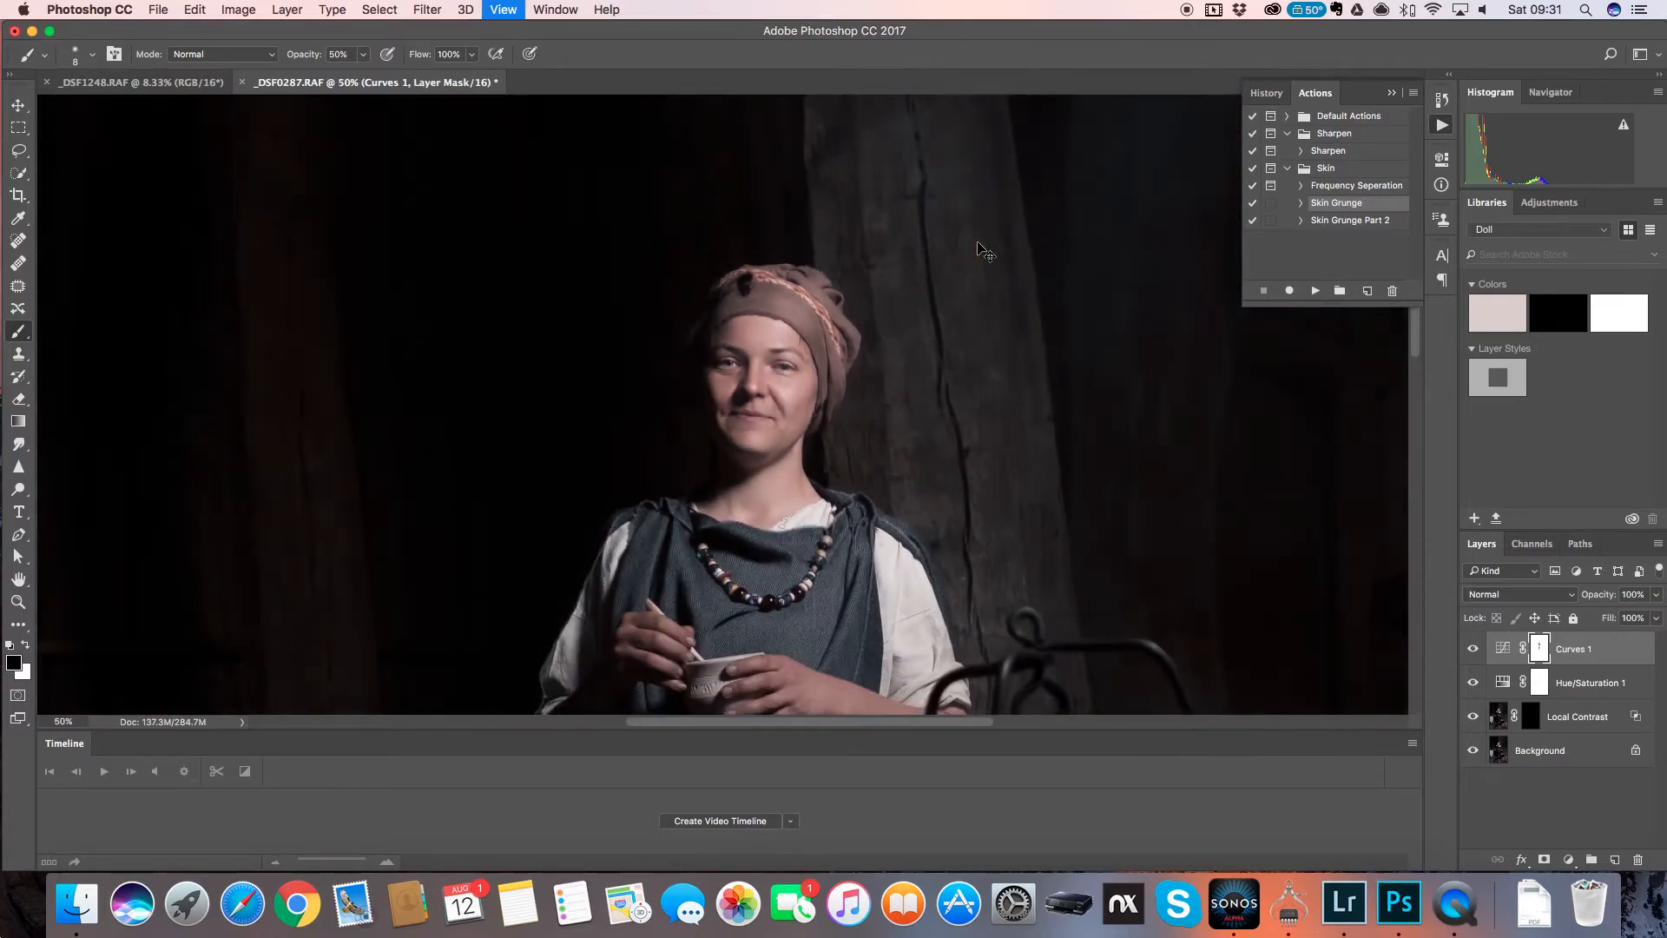
key("super+shift+e")
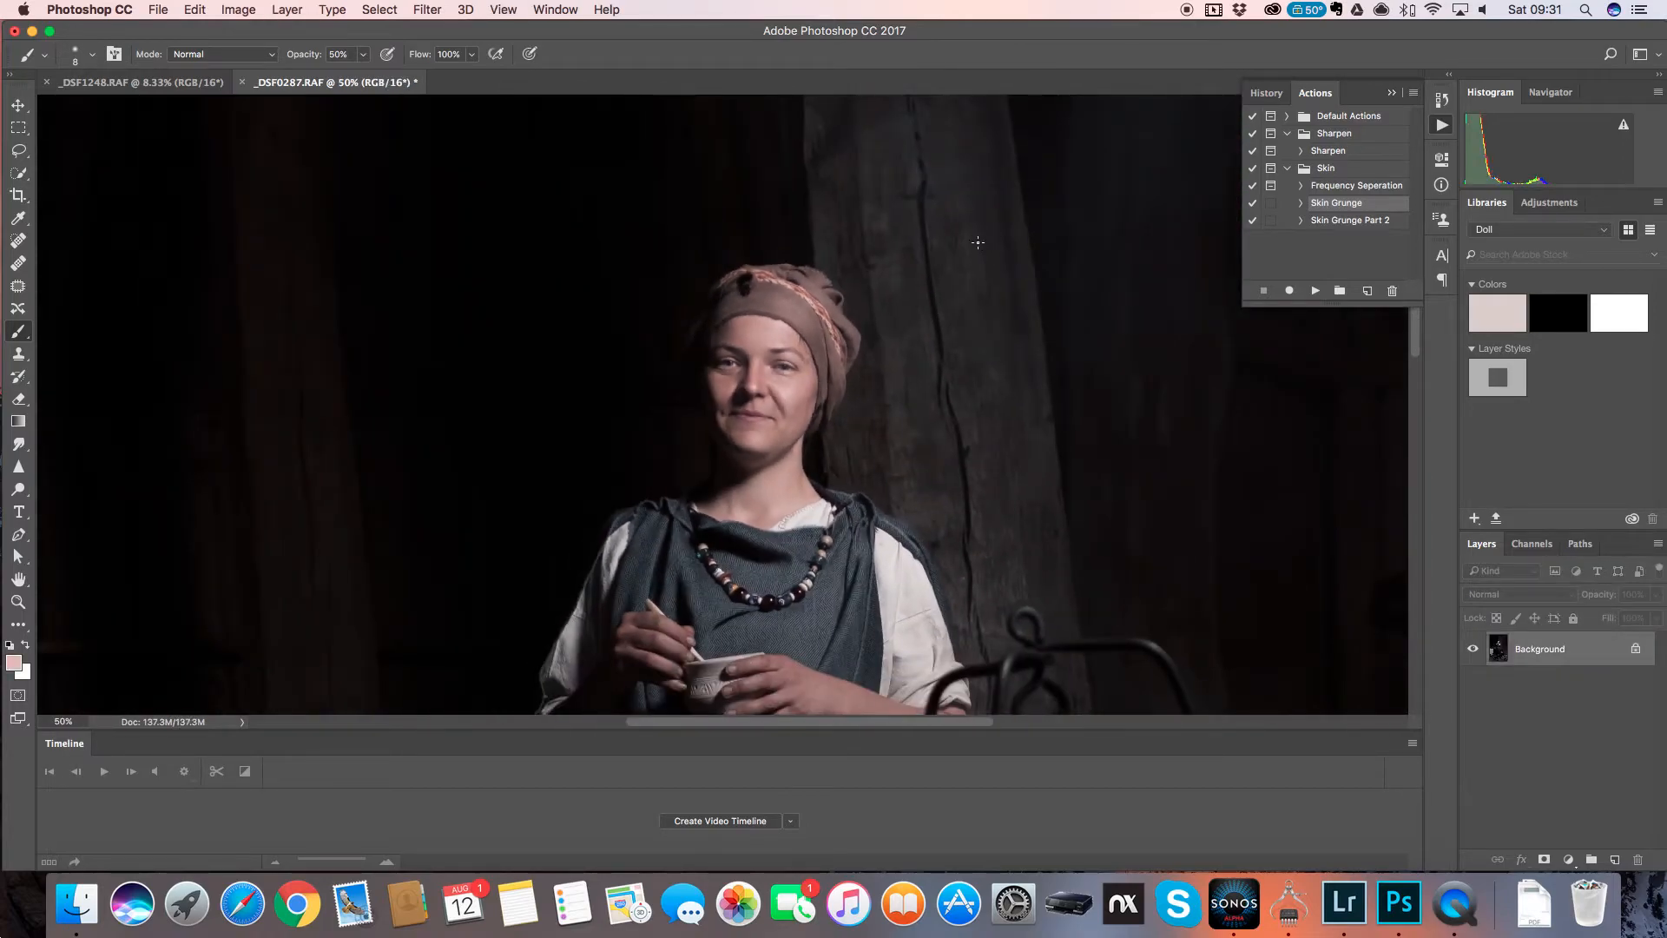
key("super+minus")
key("super+j")
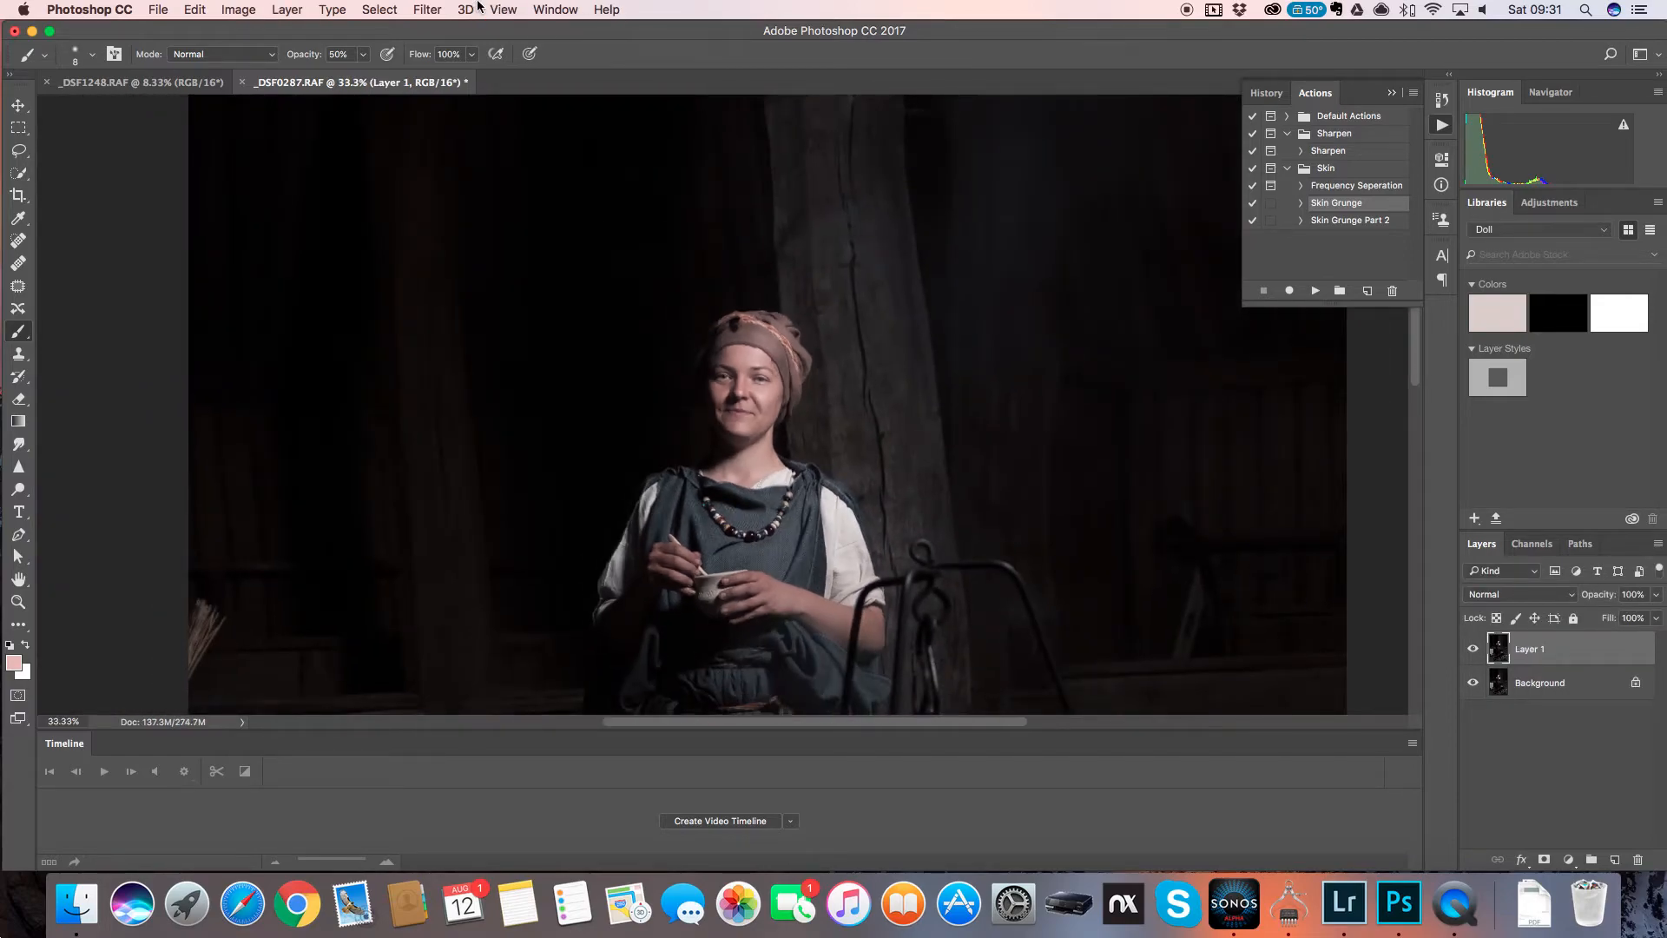
- Open the Camera Raw Filter and set Clarity to +24, Shadows to +20, Highlights to -15 and Exposure to +0.45
left_click(428, 10)
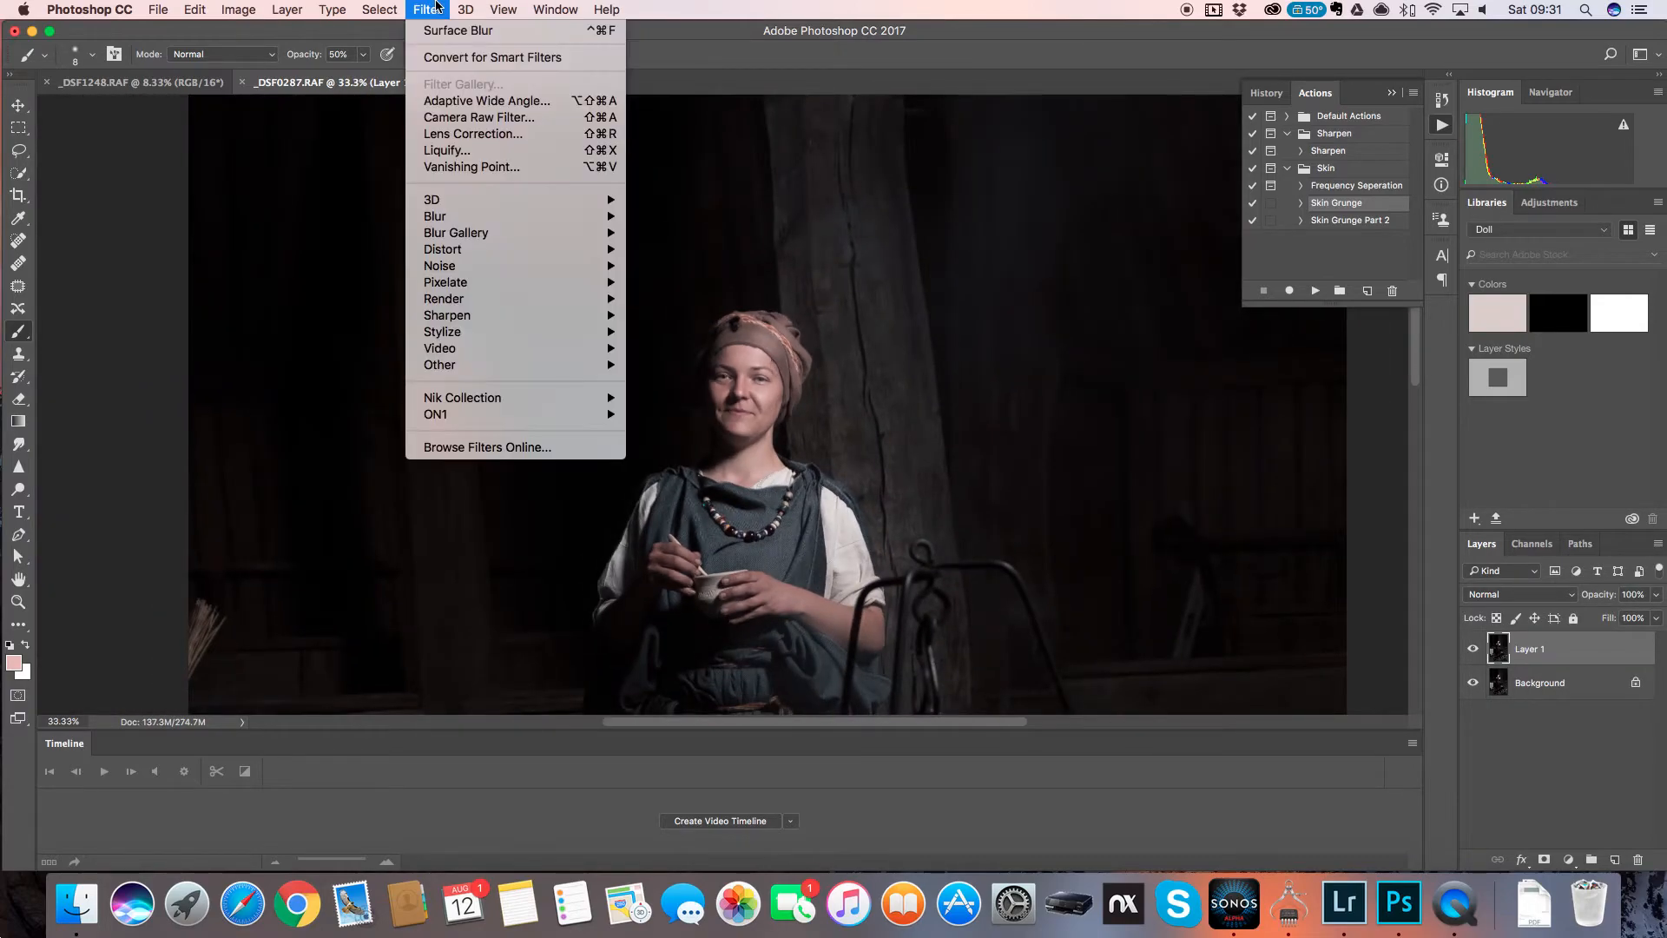
left_click(473, 125)
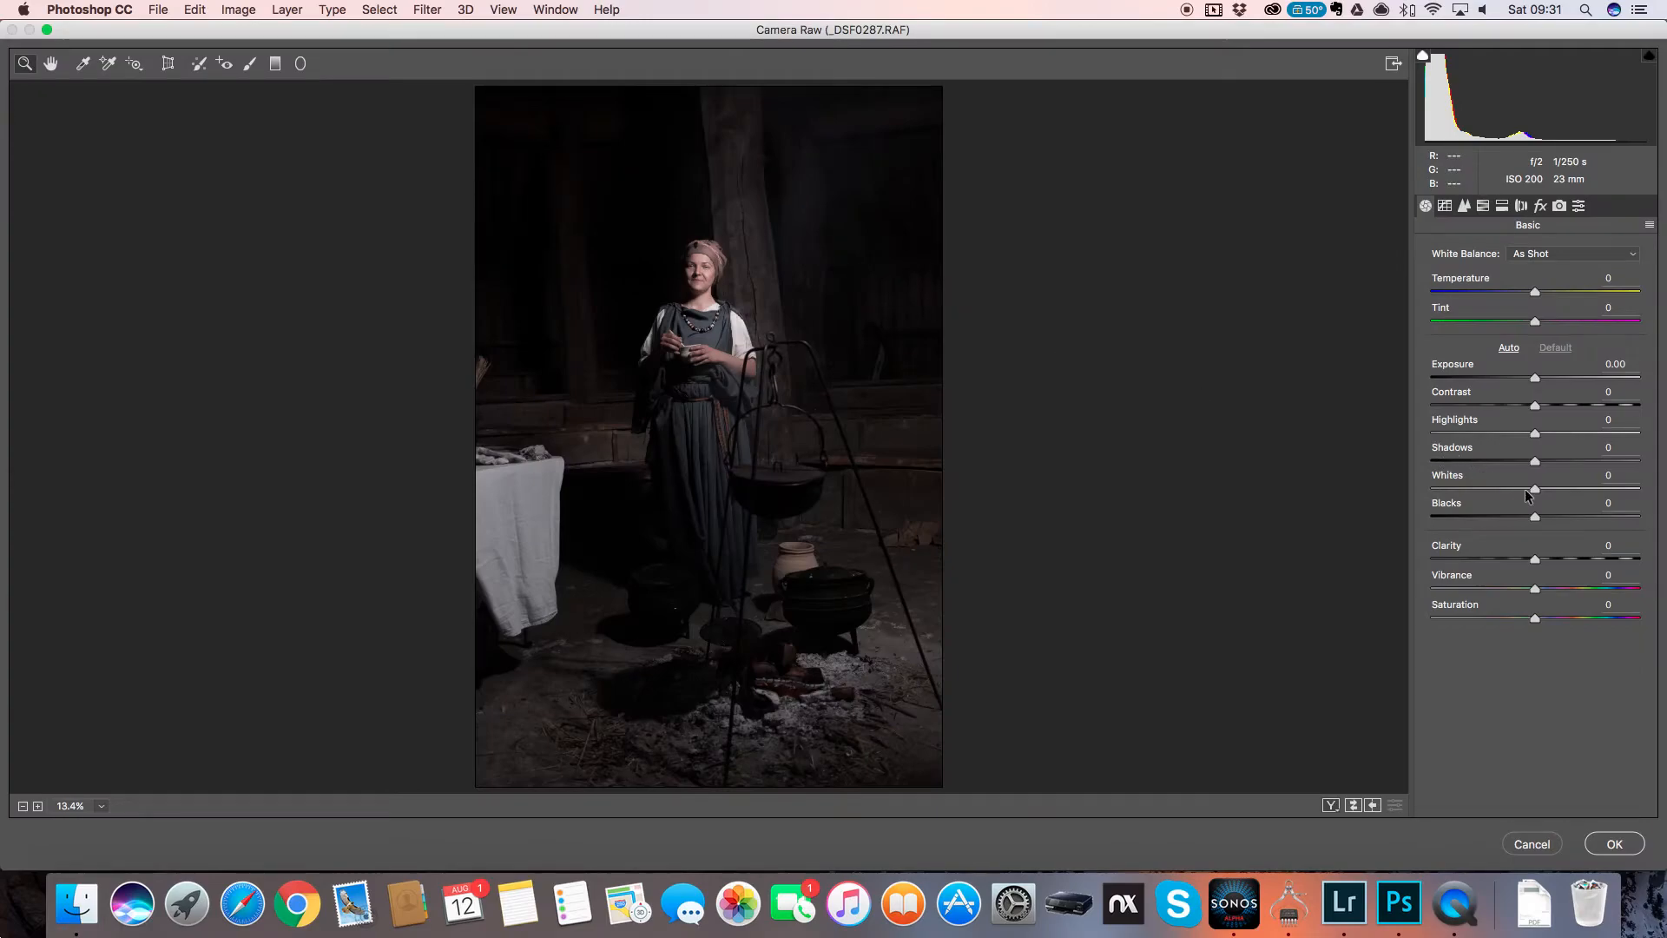
left_click_drag(1532, 563, 1560, 560)
mouse_move(1536, 459)
left_mouse_down()
mouse_move(1557, 459)
mouse_move(1519, 432)
left_mouse_up()
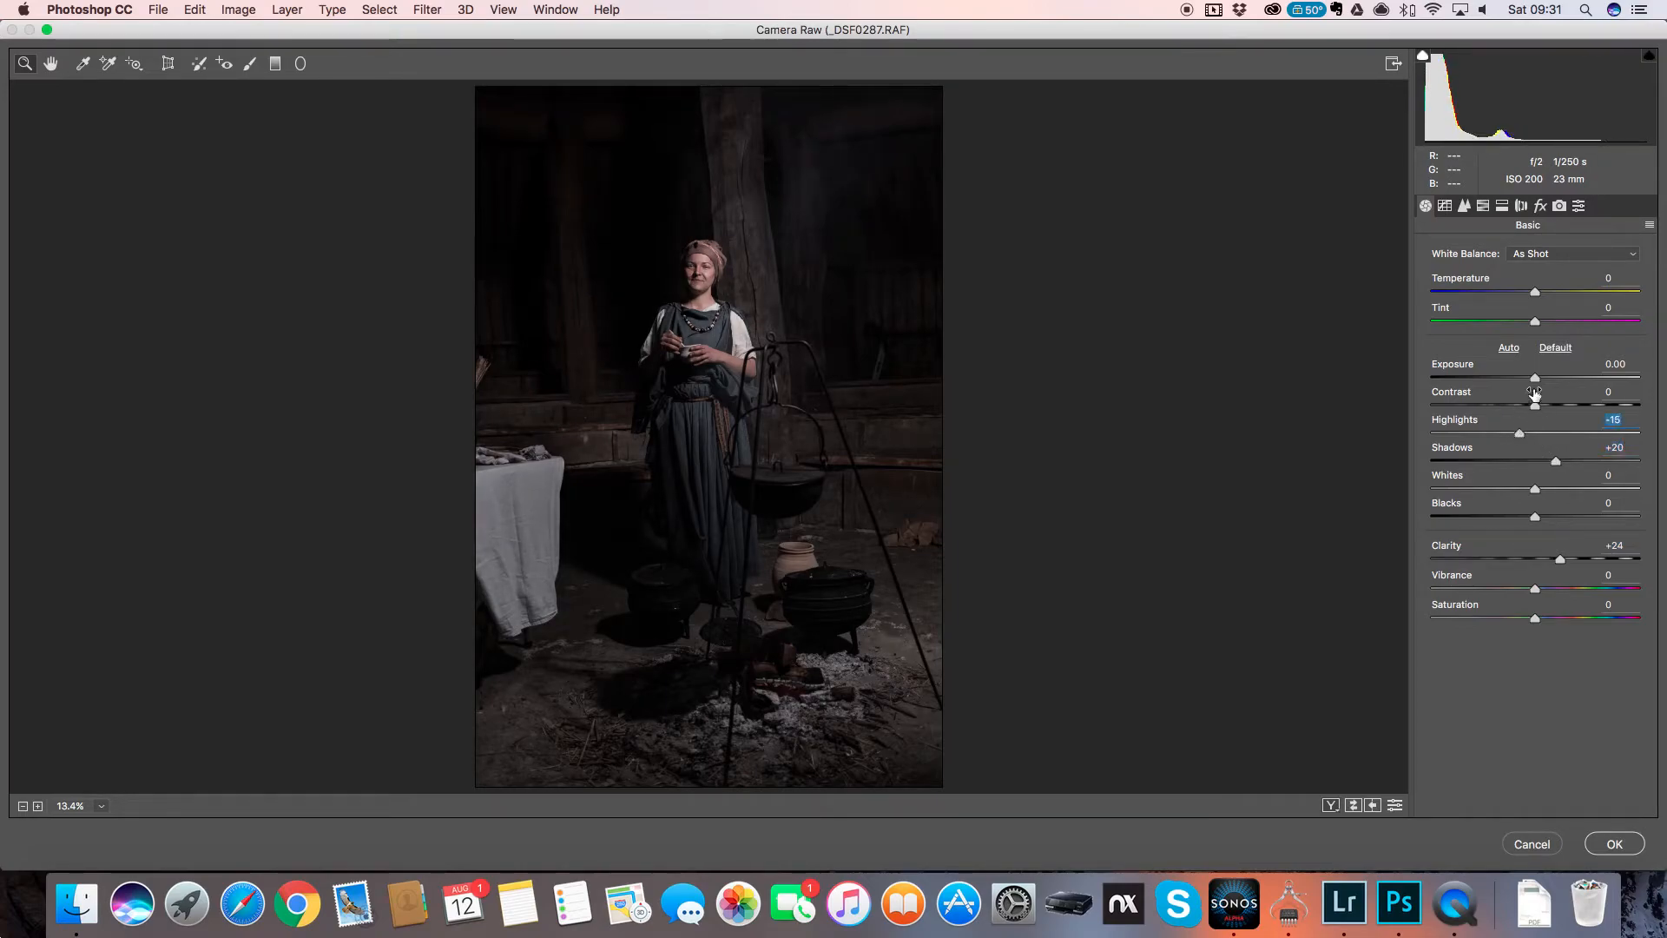
left_click_drag(1538, 371, 1545, 376)
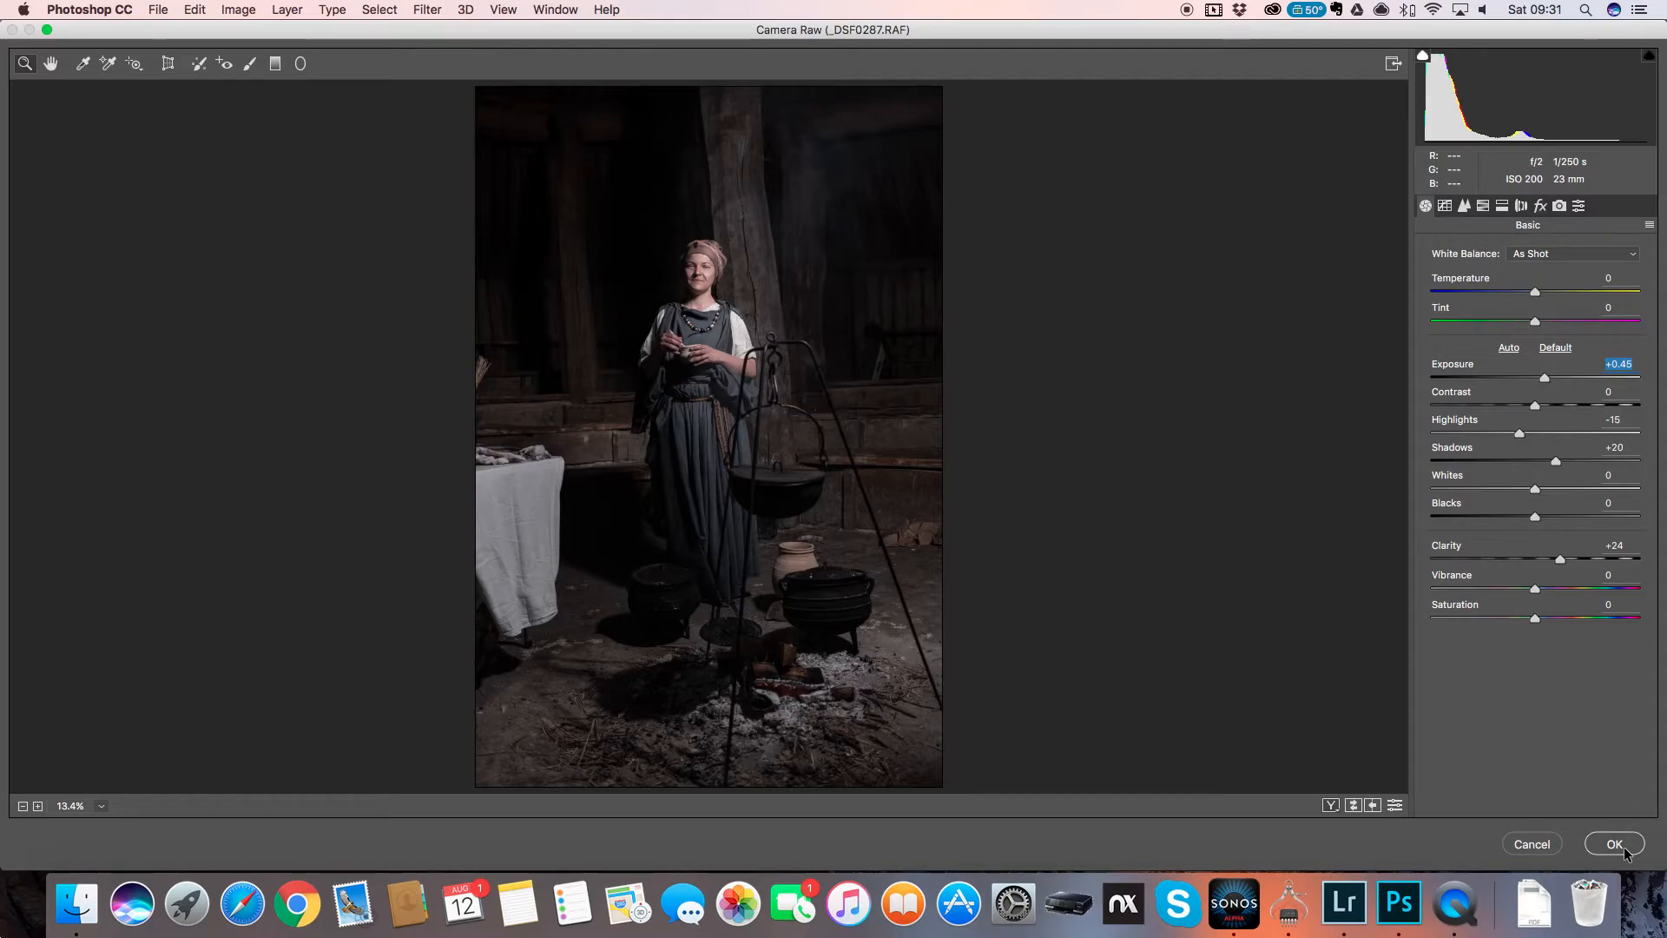
- Set the HSL luminance to Reds +26 and Oranges -2, and the saturation to Oranges +23 and Yellows +24
left_click(1484, 206)
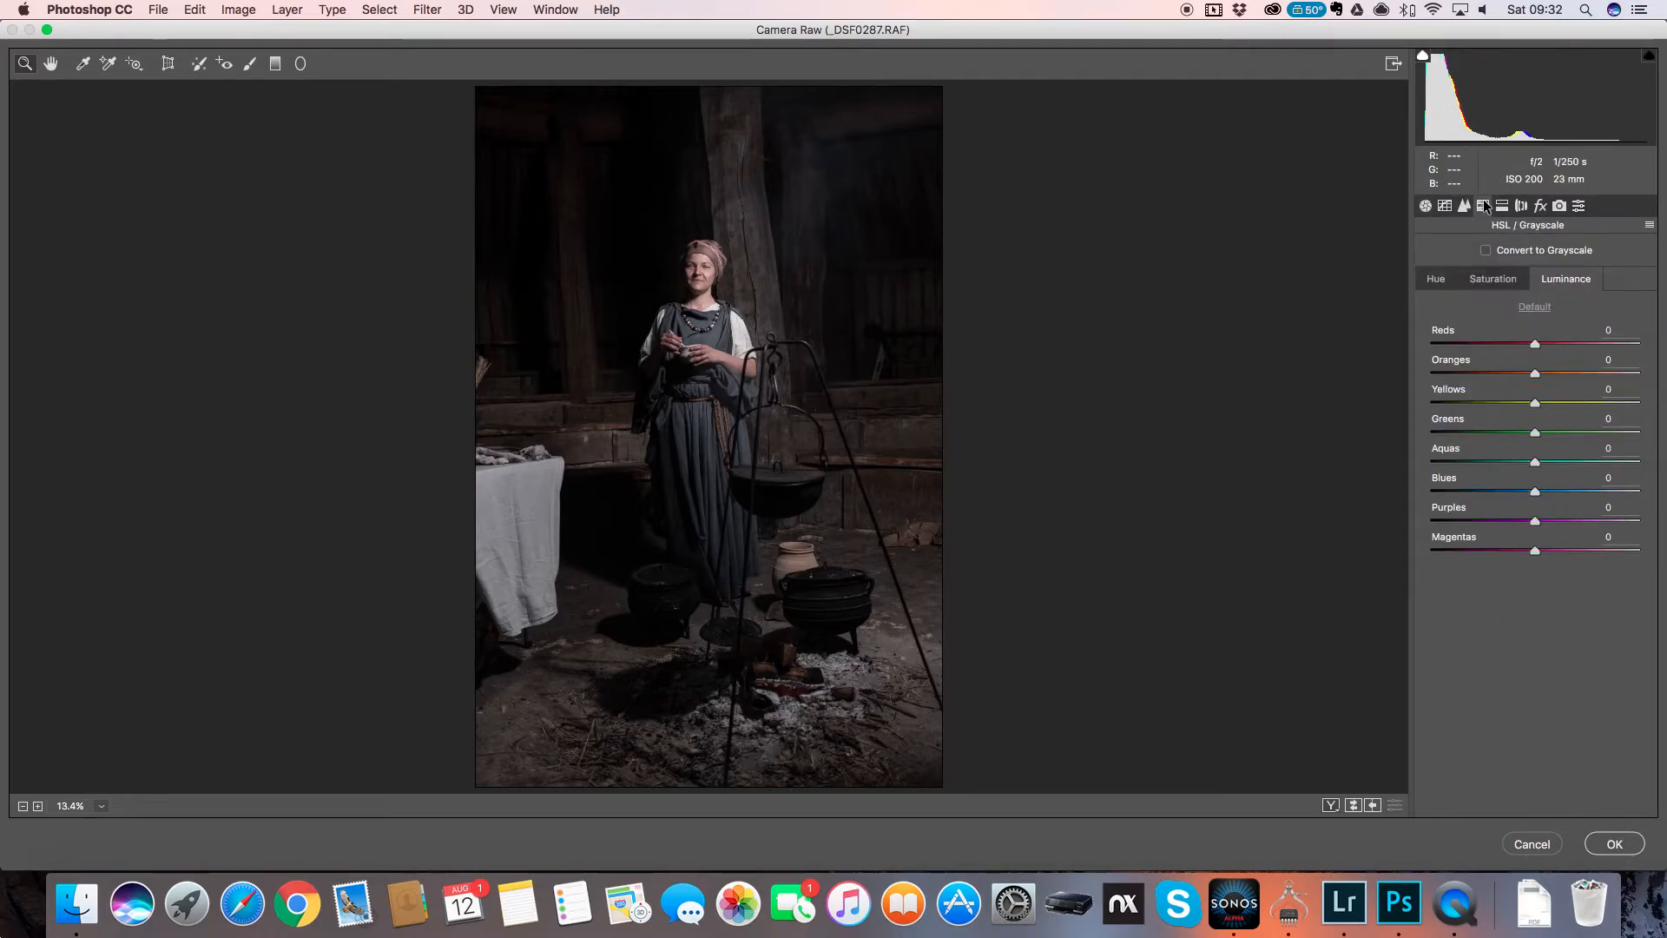
mouse_move(1534, 346)
left_mouse_down()
mouse_move(1572, 349)
mouse_move(1488, 348)
mouse_move(1585, 347)
mouse_move(1424, 361)
mouse_move(1574, 358)
mouse_move(1519, 375)
mouse_move(1534, 375)
left_mouse_up()
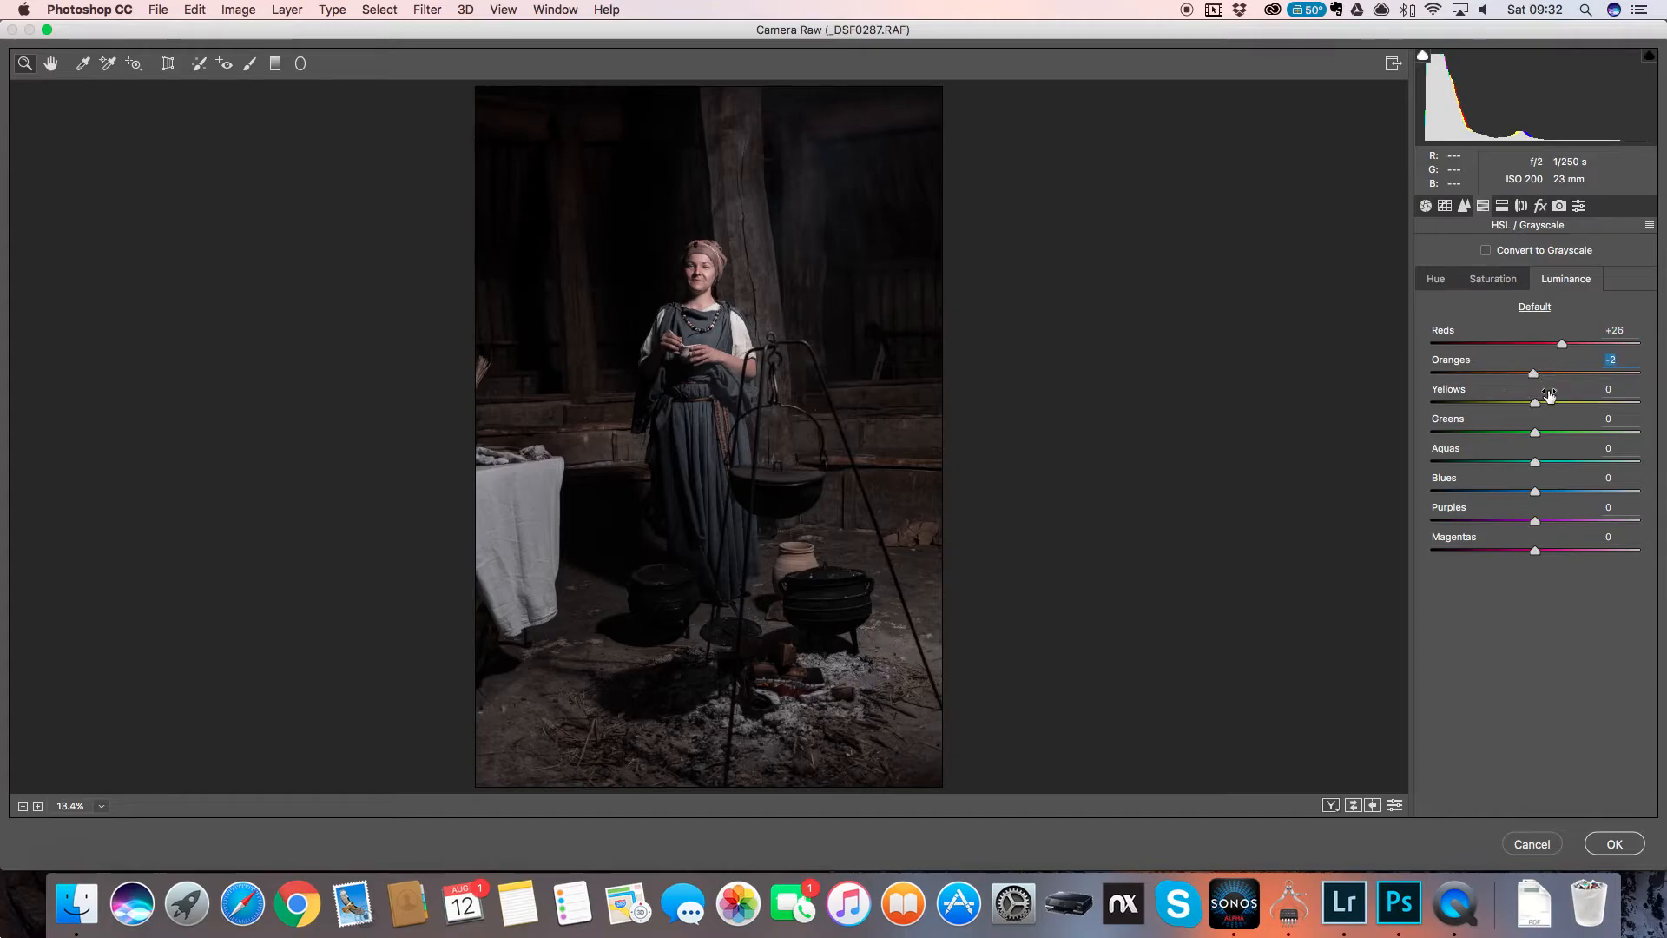
left_click(1496, 282)
left_click_drag(1542, 376, 1561, 406)
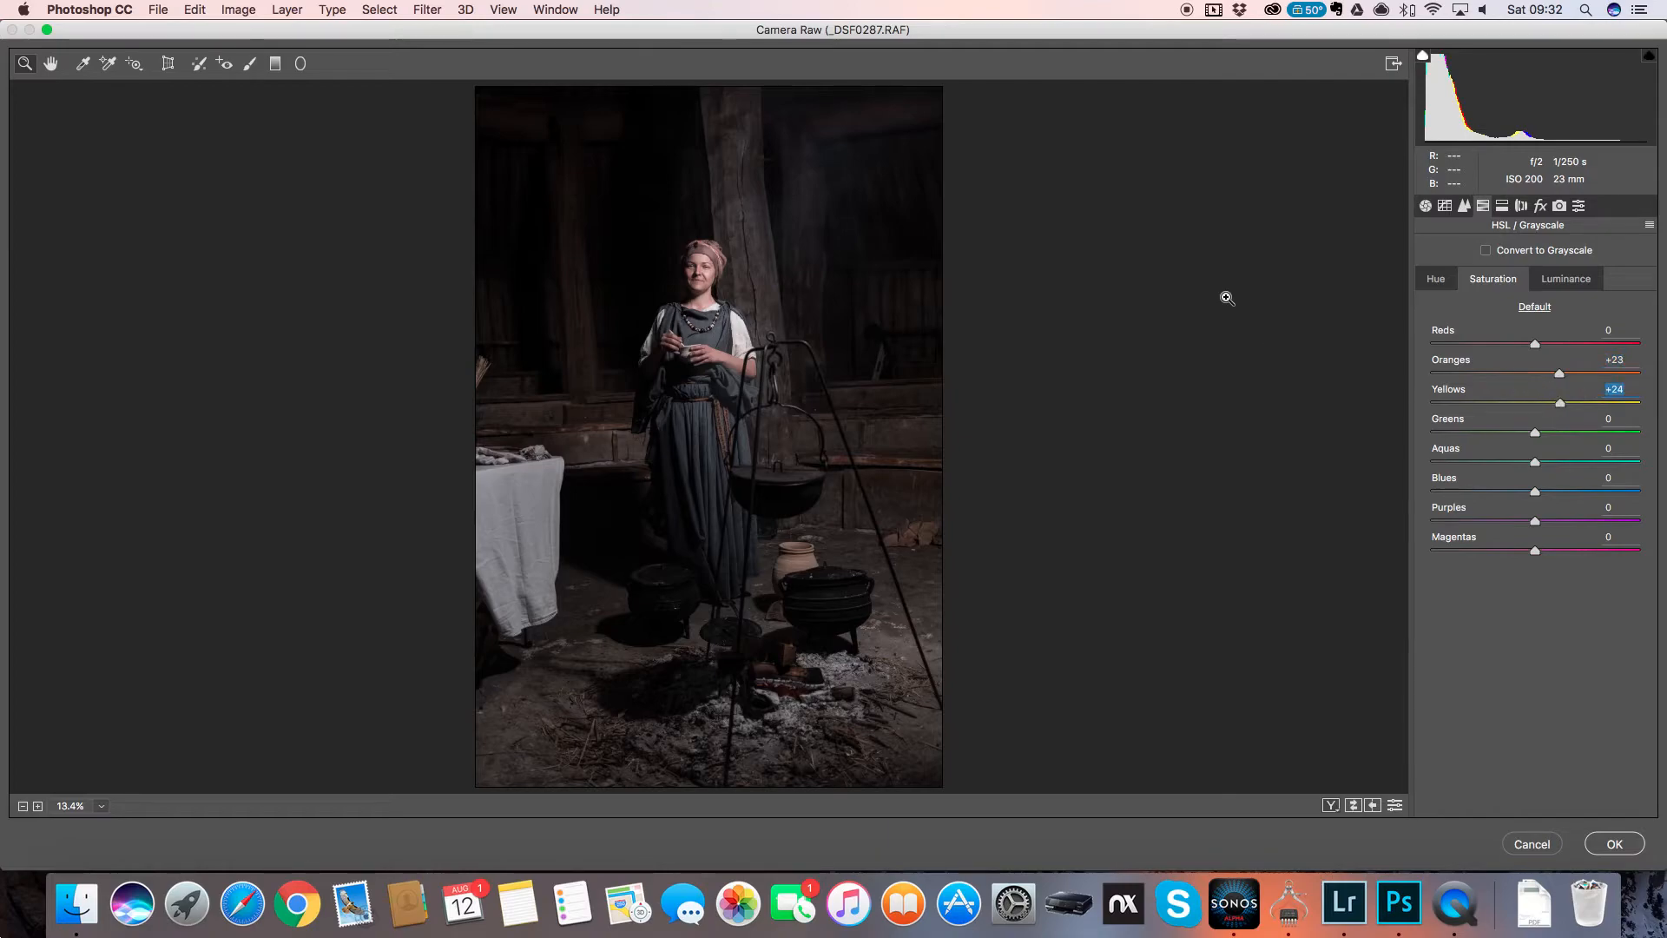
- Set the HSL hue to Reds -8, Oranges +16 and Yellows -7, and recheck the luminance settings
key("super+plus")
key("super+plus")
key("super+plus")
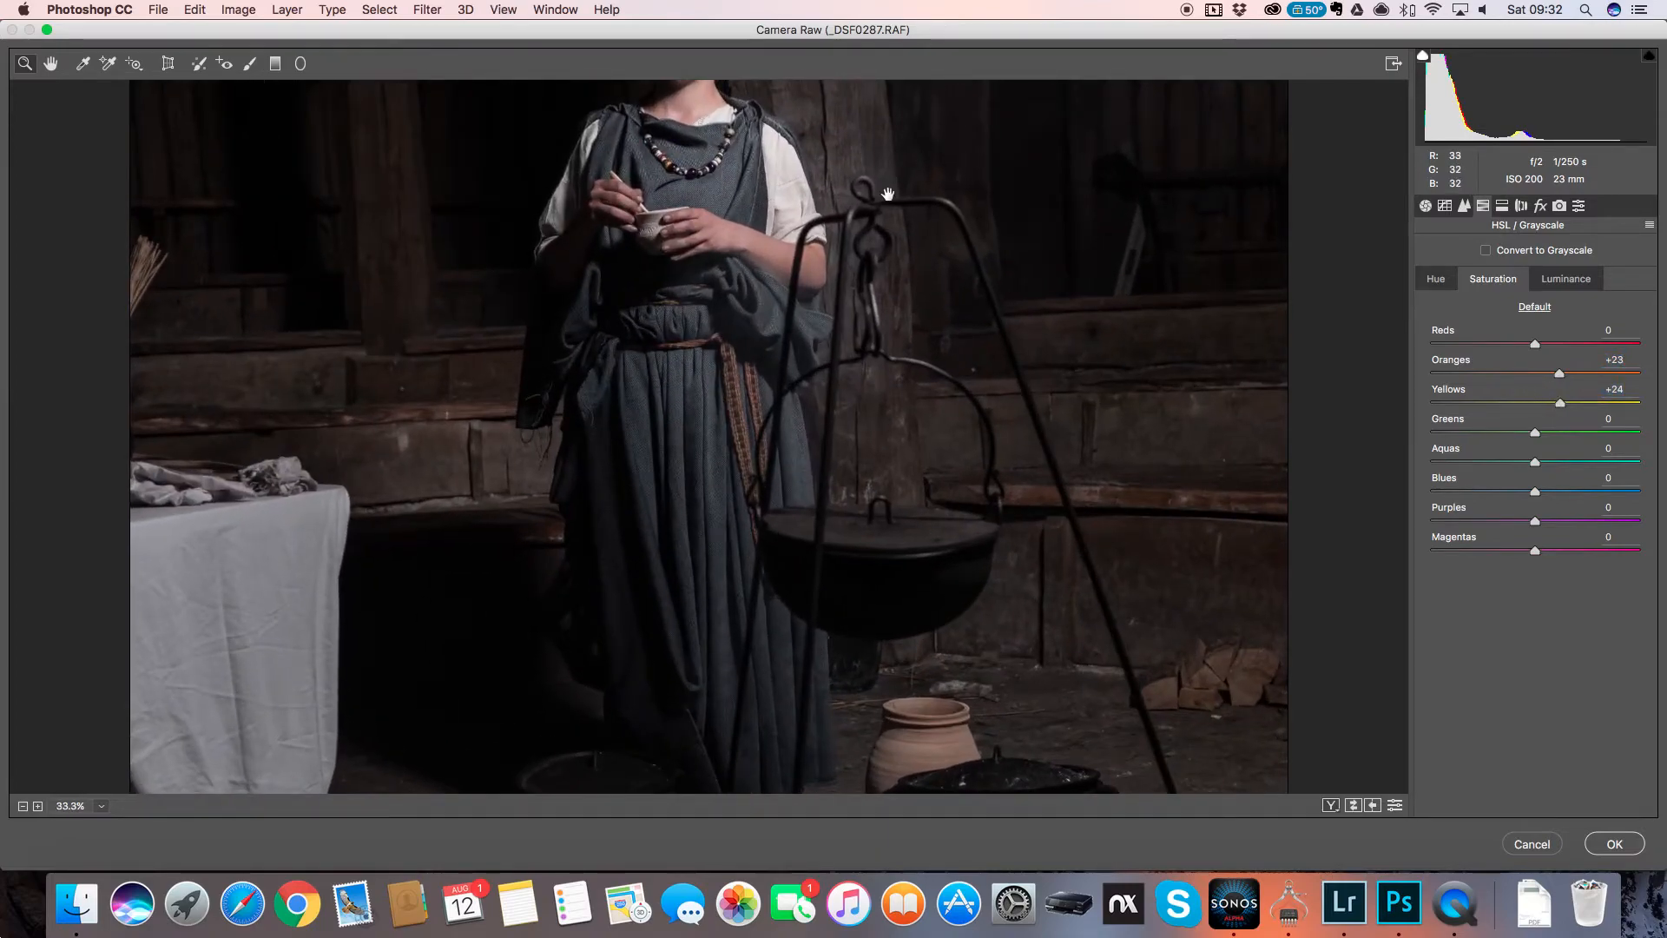
left_click_drag(887, 198, 919, 380)
left_click_drag(826, 235, 894, 312)
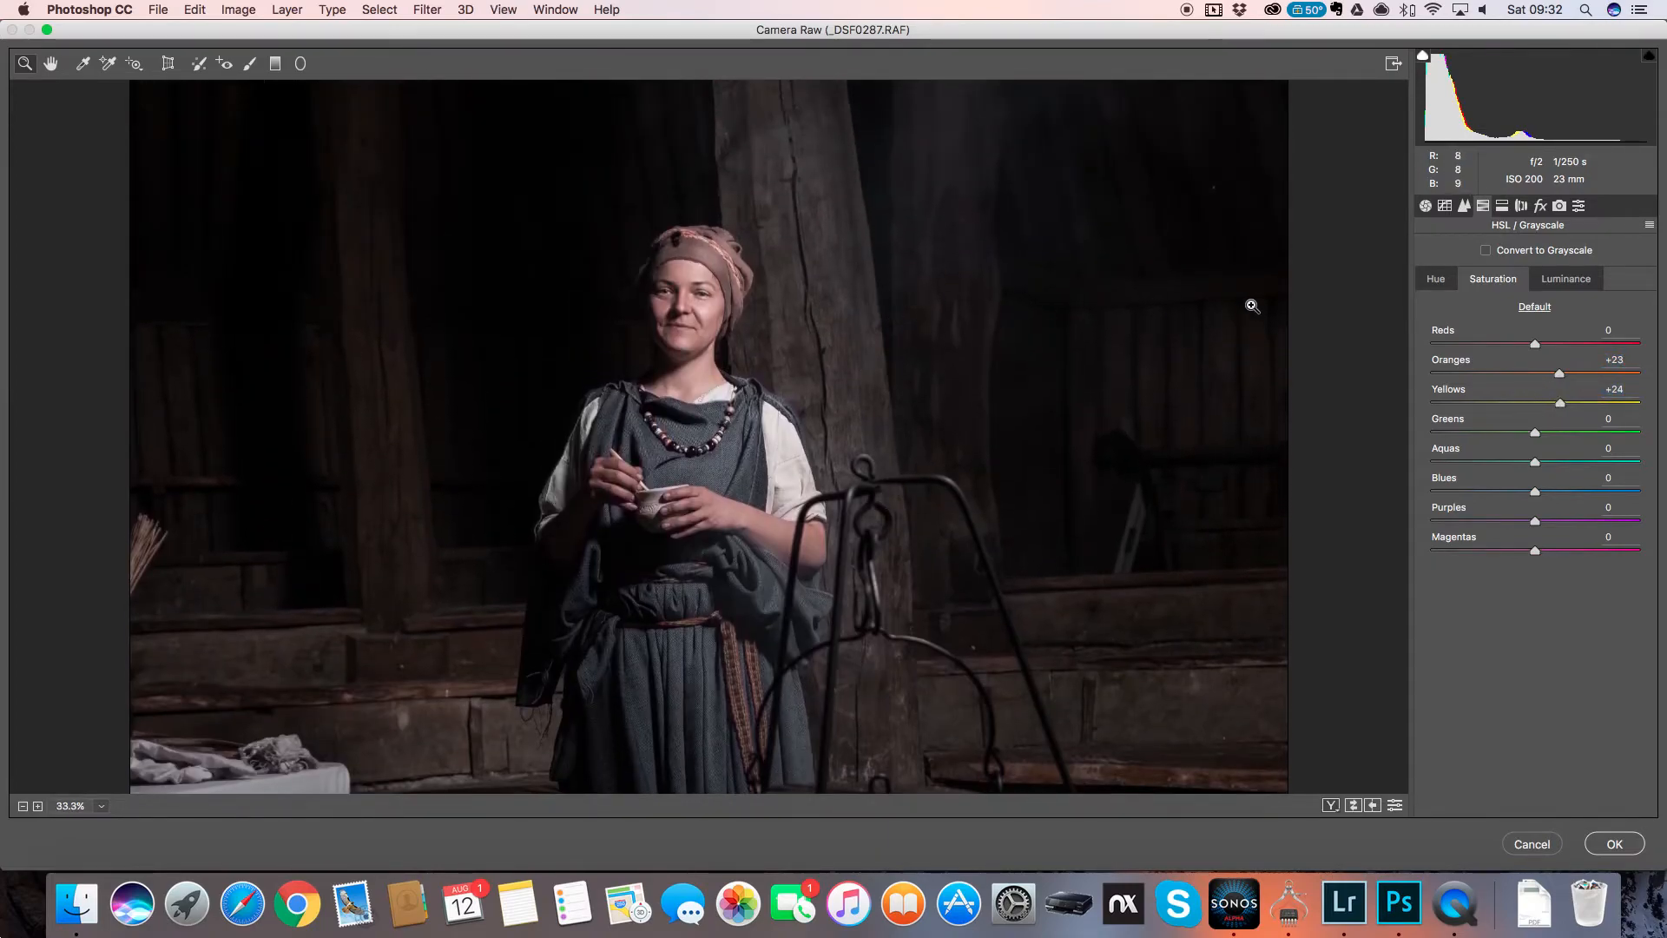
left_click(1436, 280)
left_click_drag(1535, 344, 1529, 404)
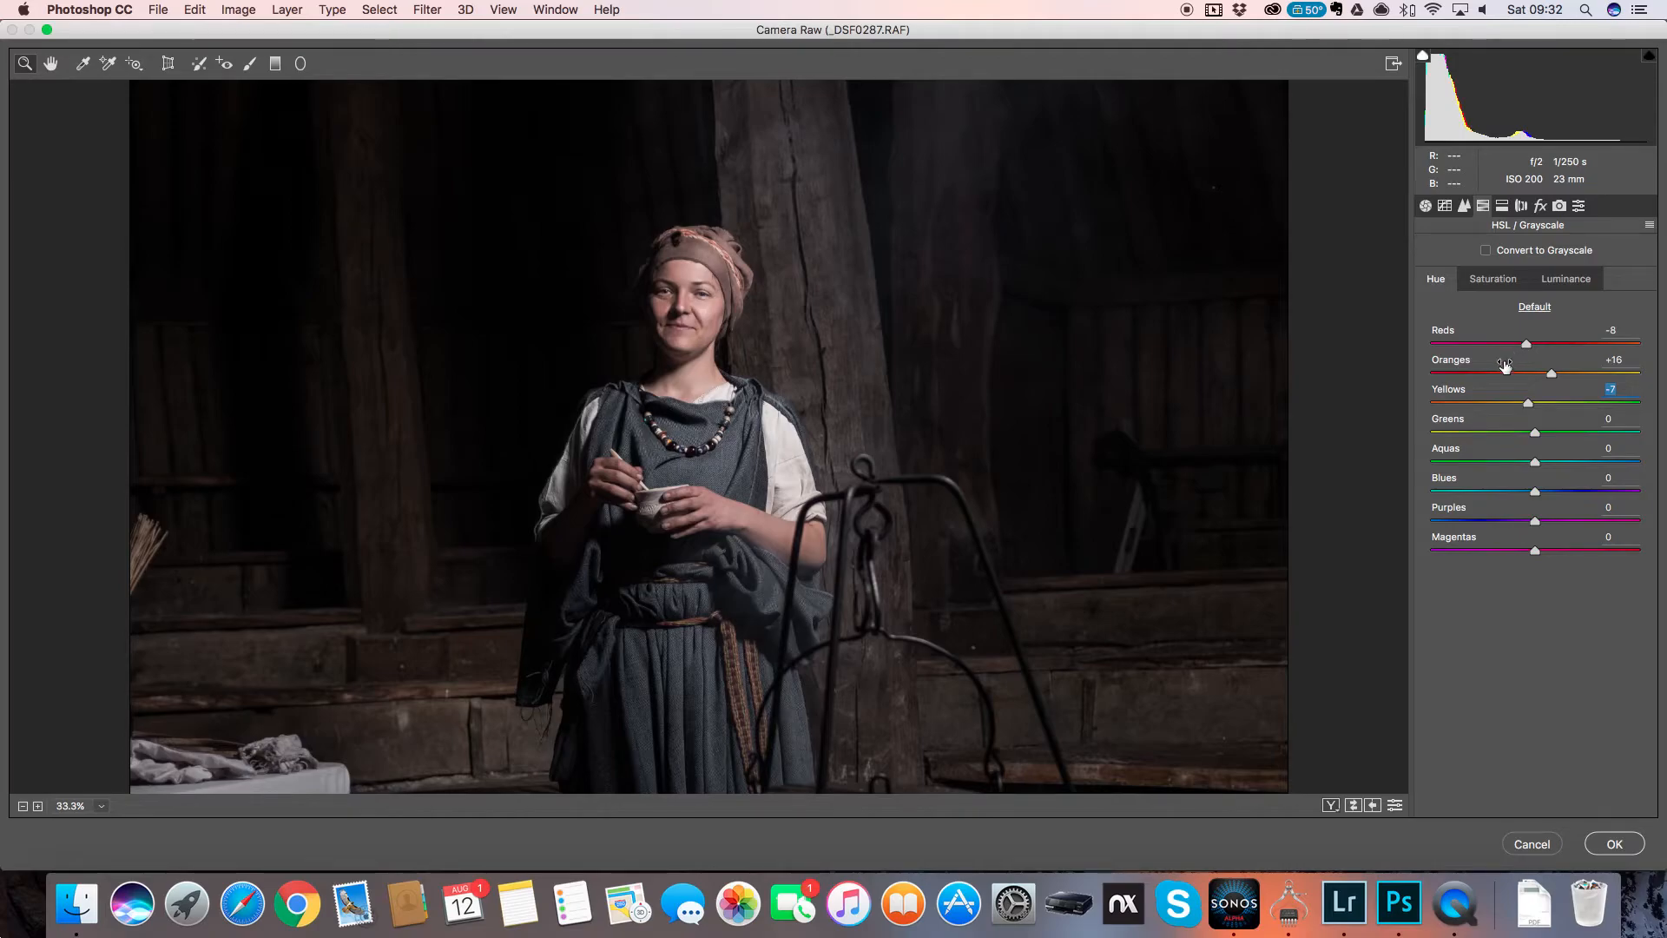
left_click(1562, 279)
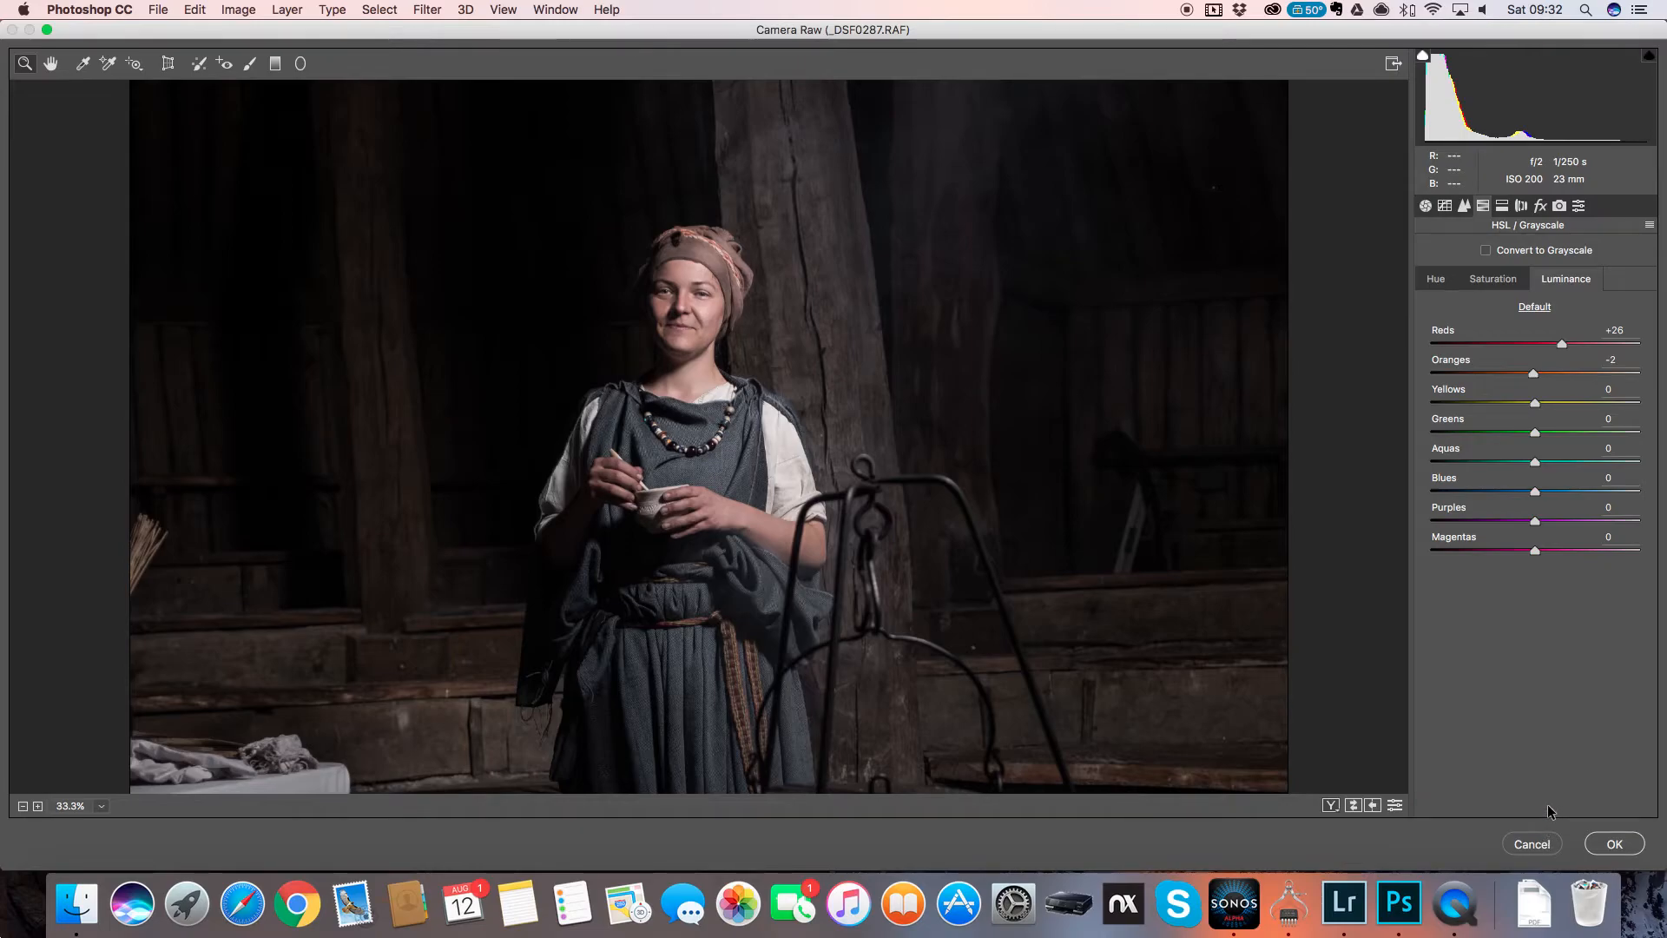
- Apply the Camera Raw adjustments to Layer 1 and hide that layer
left_click(1610, 841)
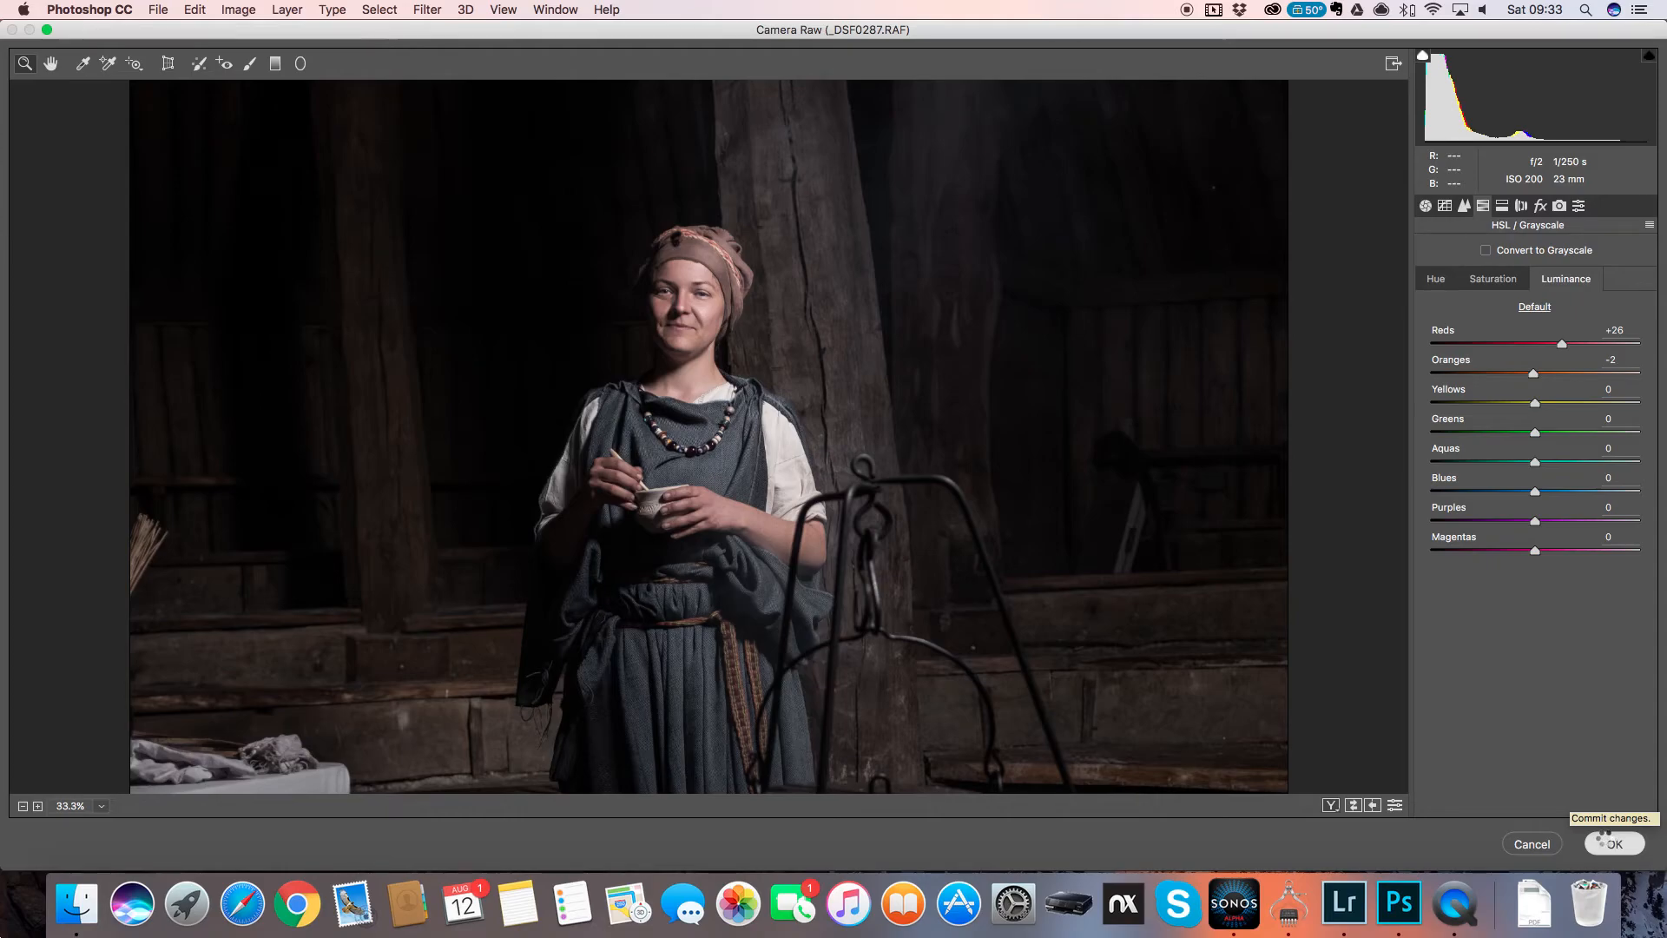
left_click(1473, 650)
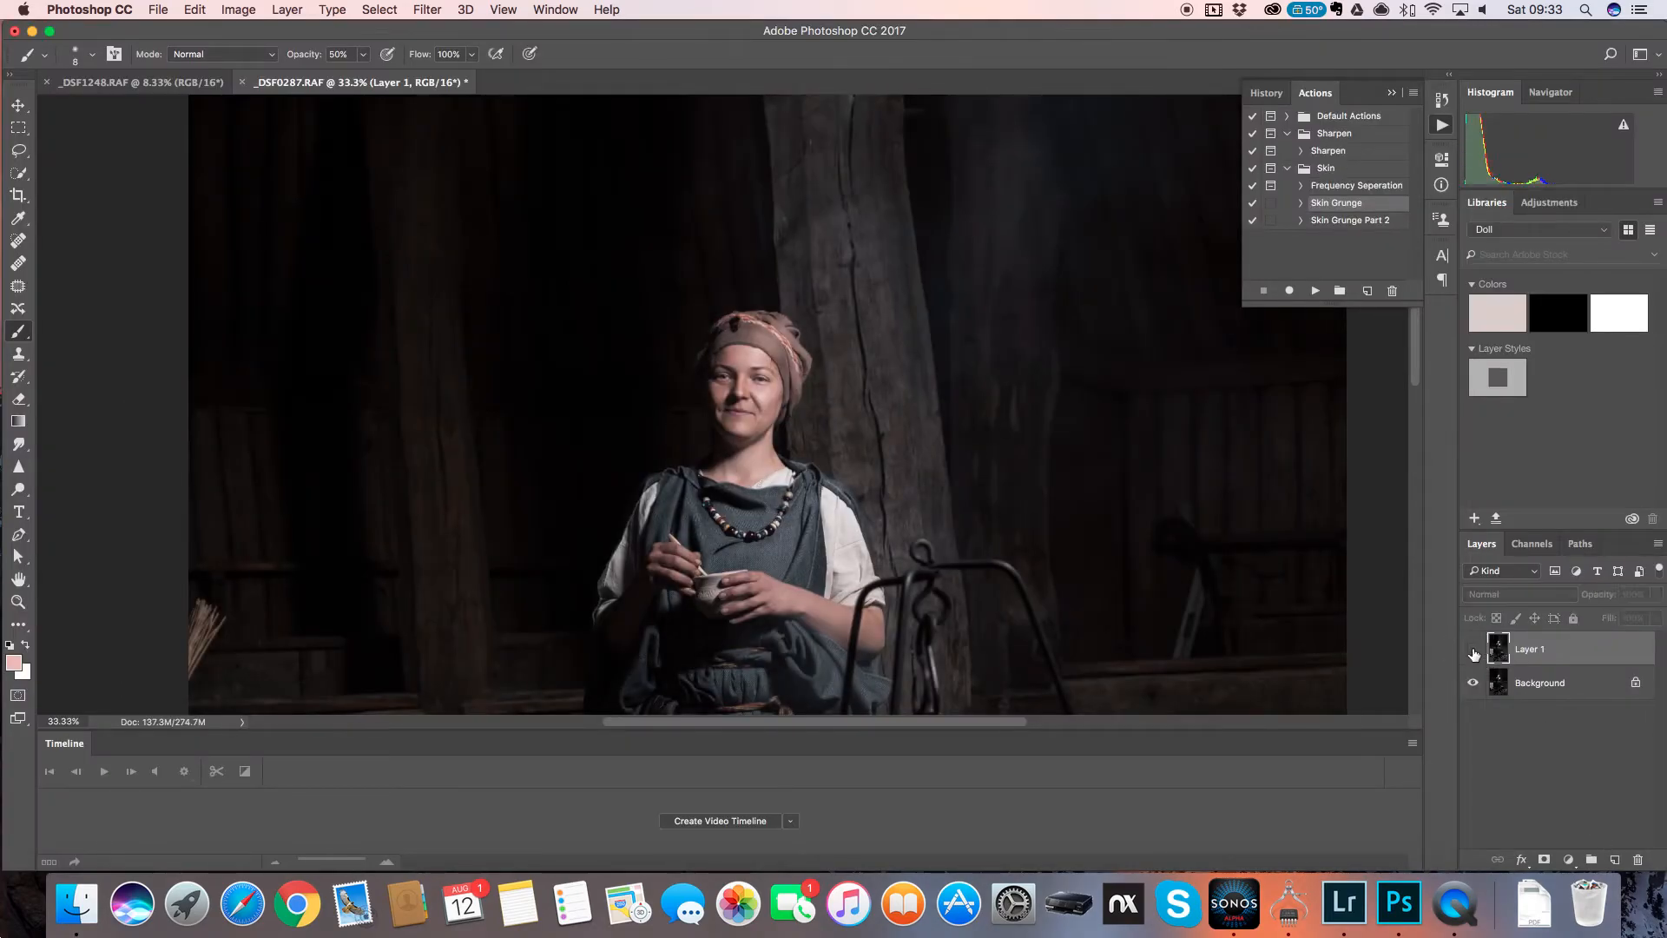
- Add a Channel Mixer adjustment layer above the Background and set Blue to +77% for the Blue output channel
left_click(1527, 682)
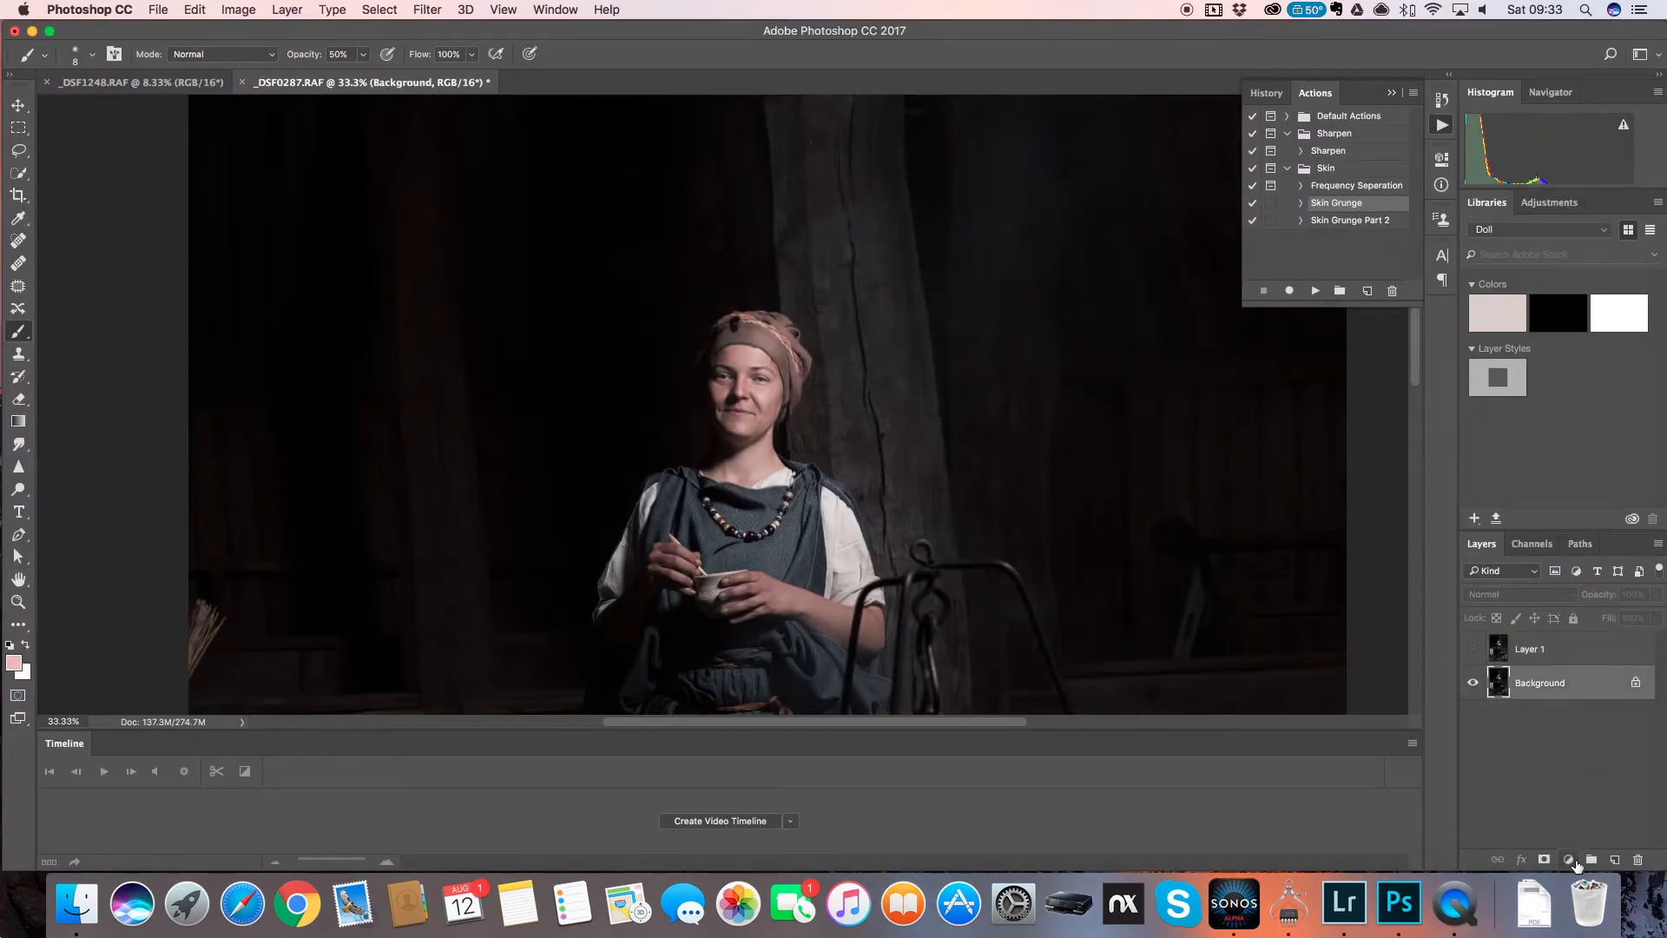
left_click(1569, 861)
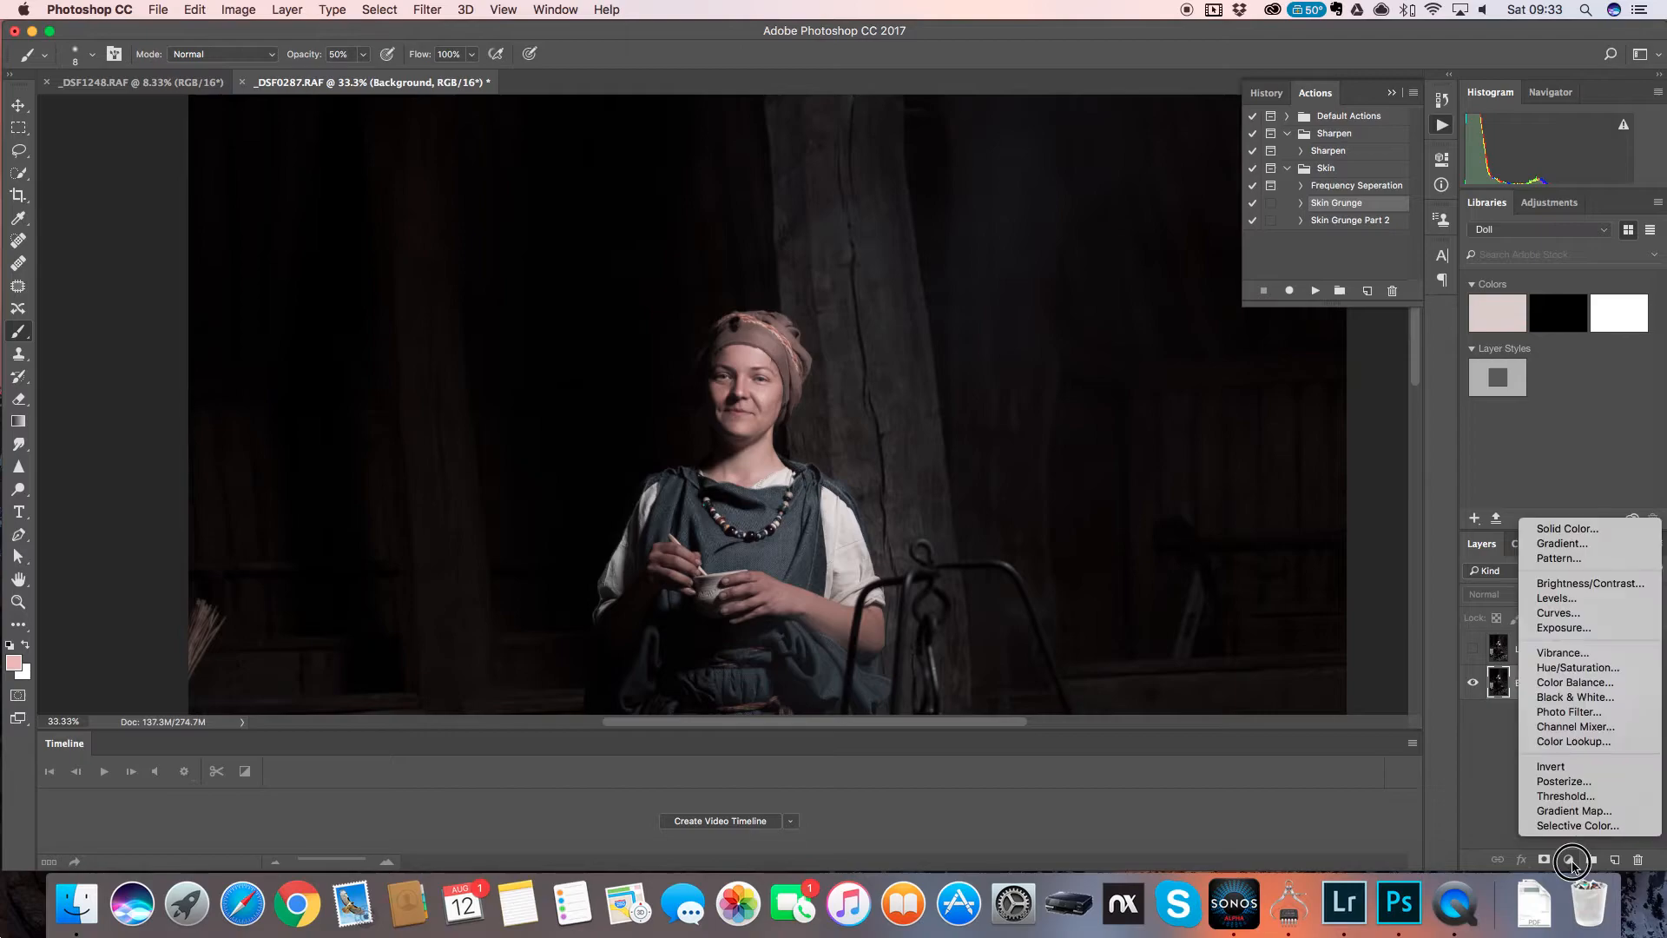
left_click(1578, 727)
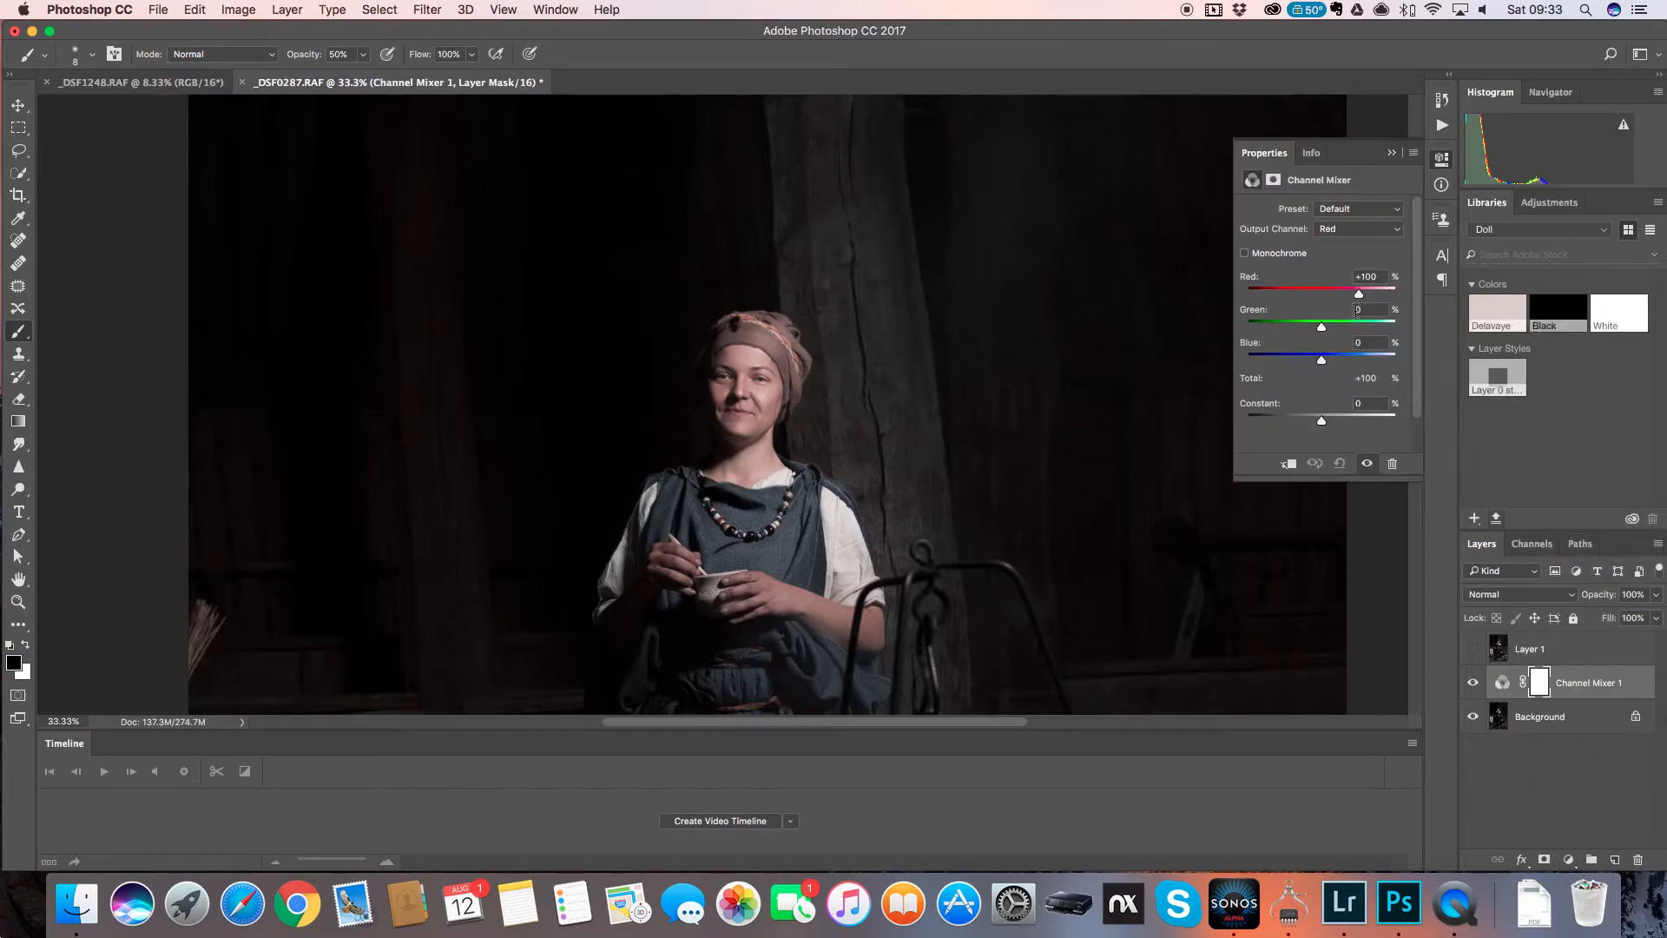
left_click(1344, 228)
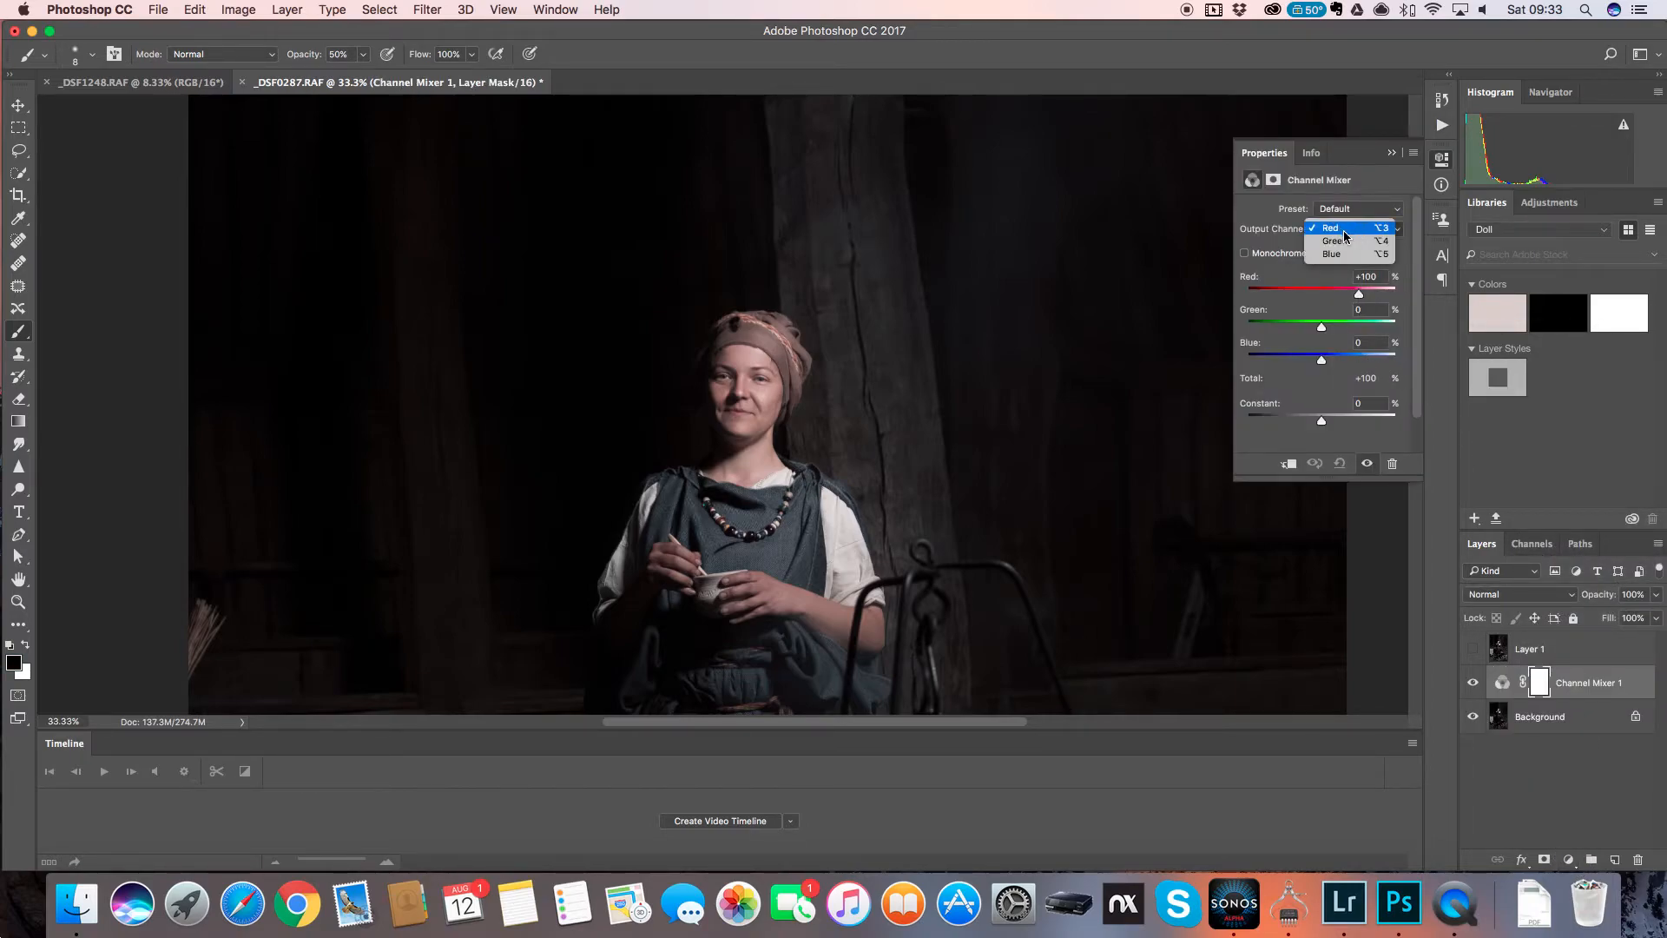
left_click(1344, 254)
left_click_drag(1360, 360, 1354, 362)
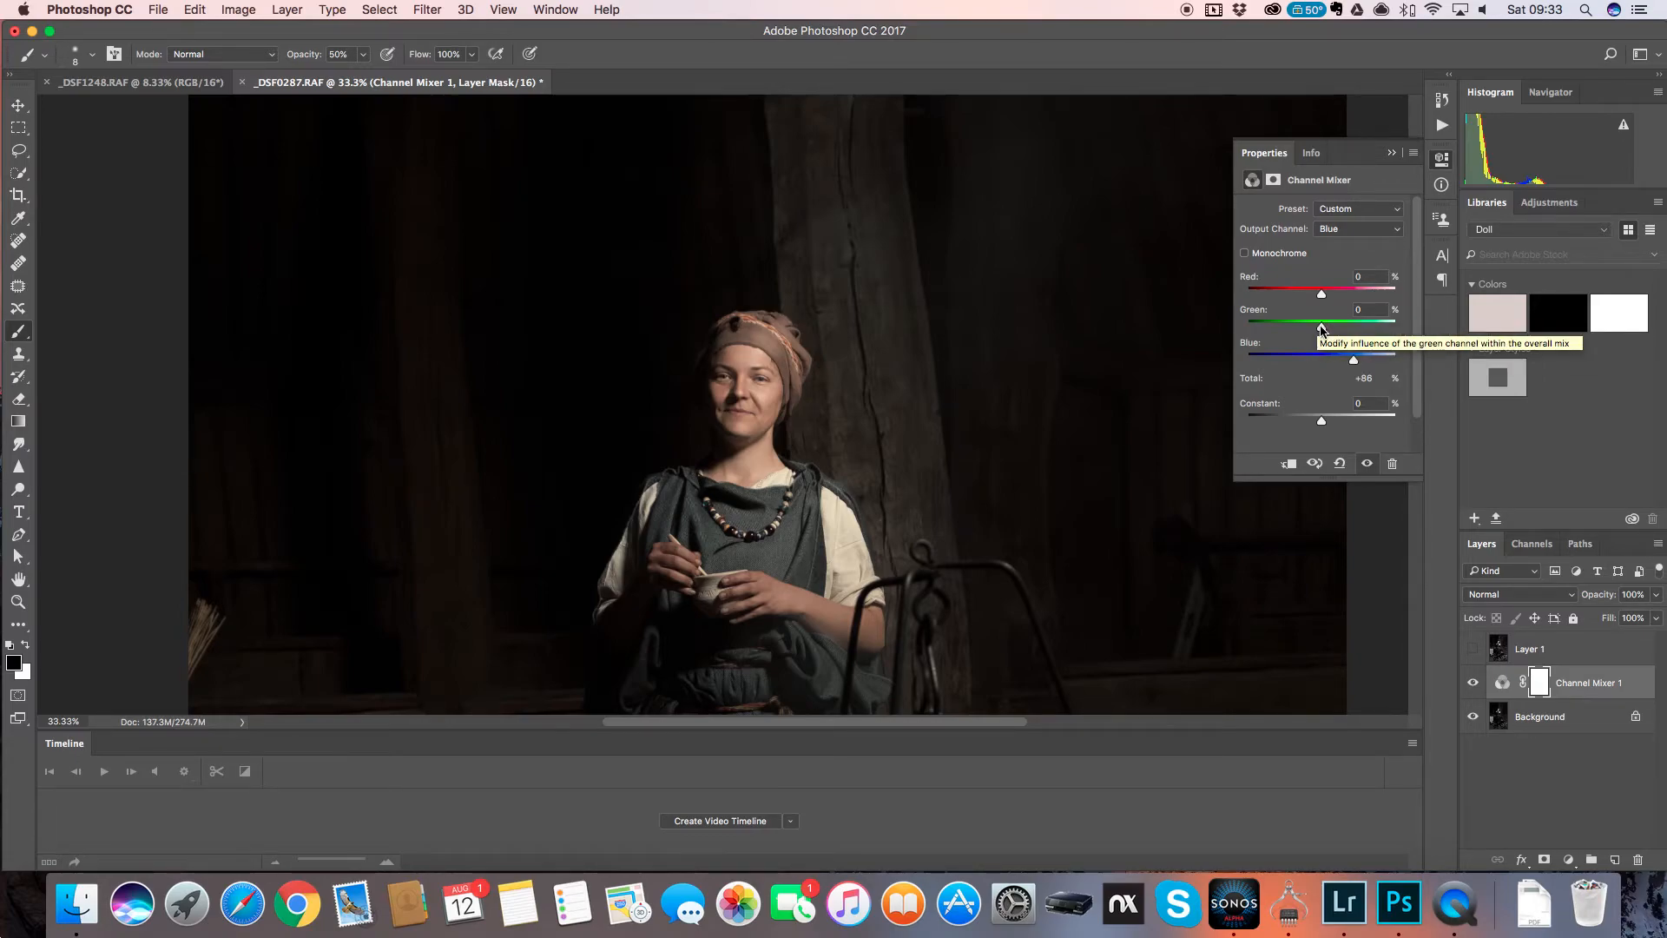
left_click_drag(1326, 331, 1322, 296)
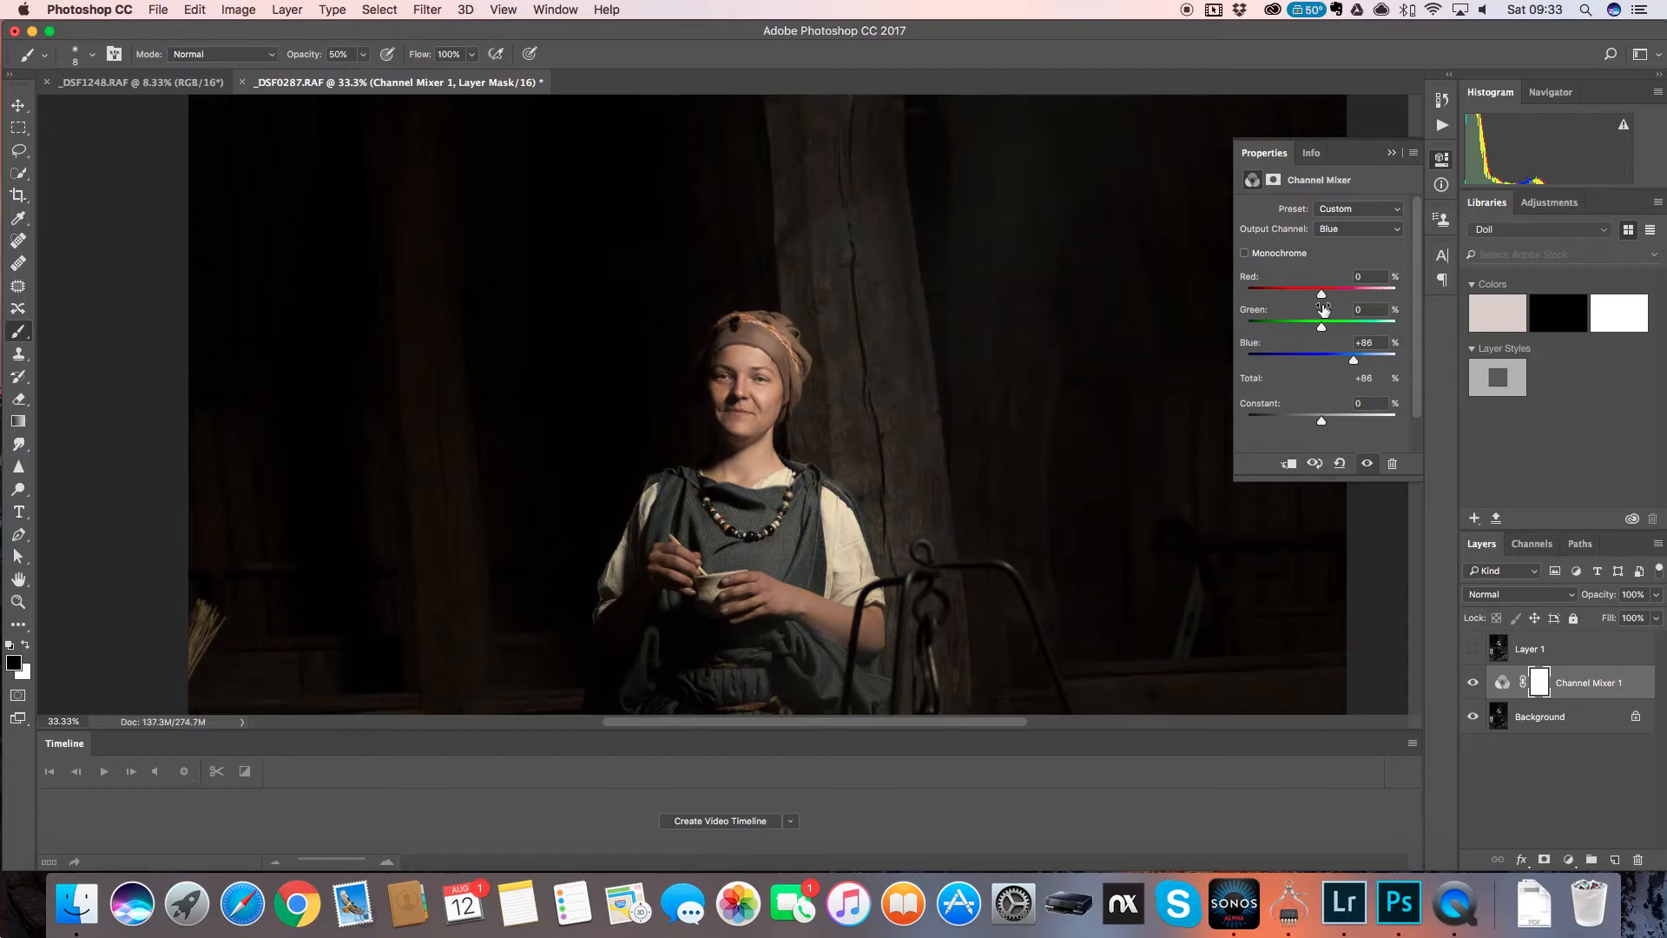
left_click_drag(1344, 358, 1351, 362)
- Show Layer 1 again, move the Channel Mixer layer above it and set the Channel Mixer's opacity to 70%
left_click(1472, 648)
left_click_drag(1497, 684, 1503, 643)
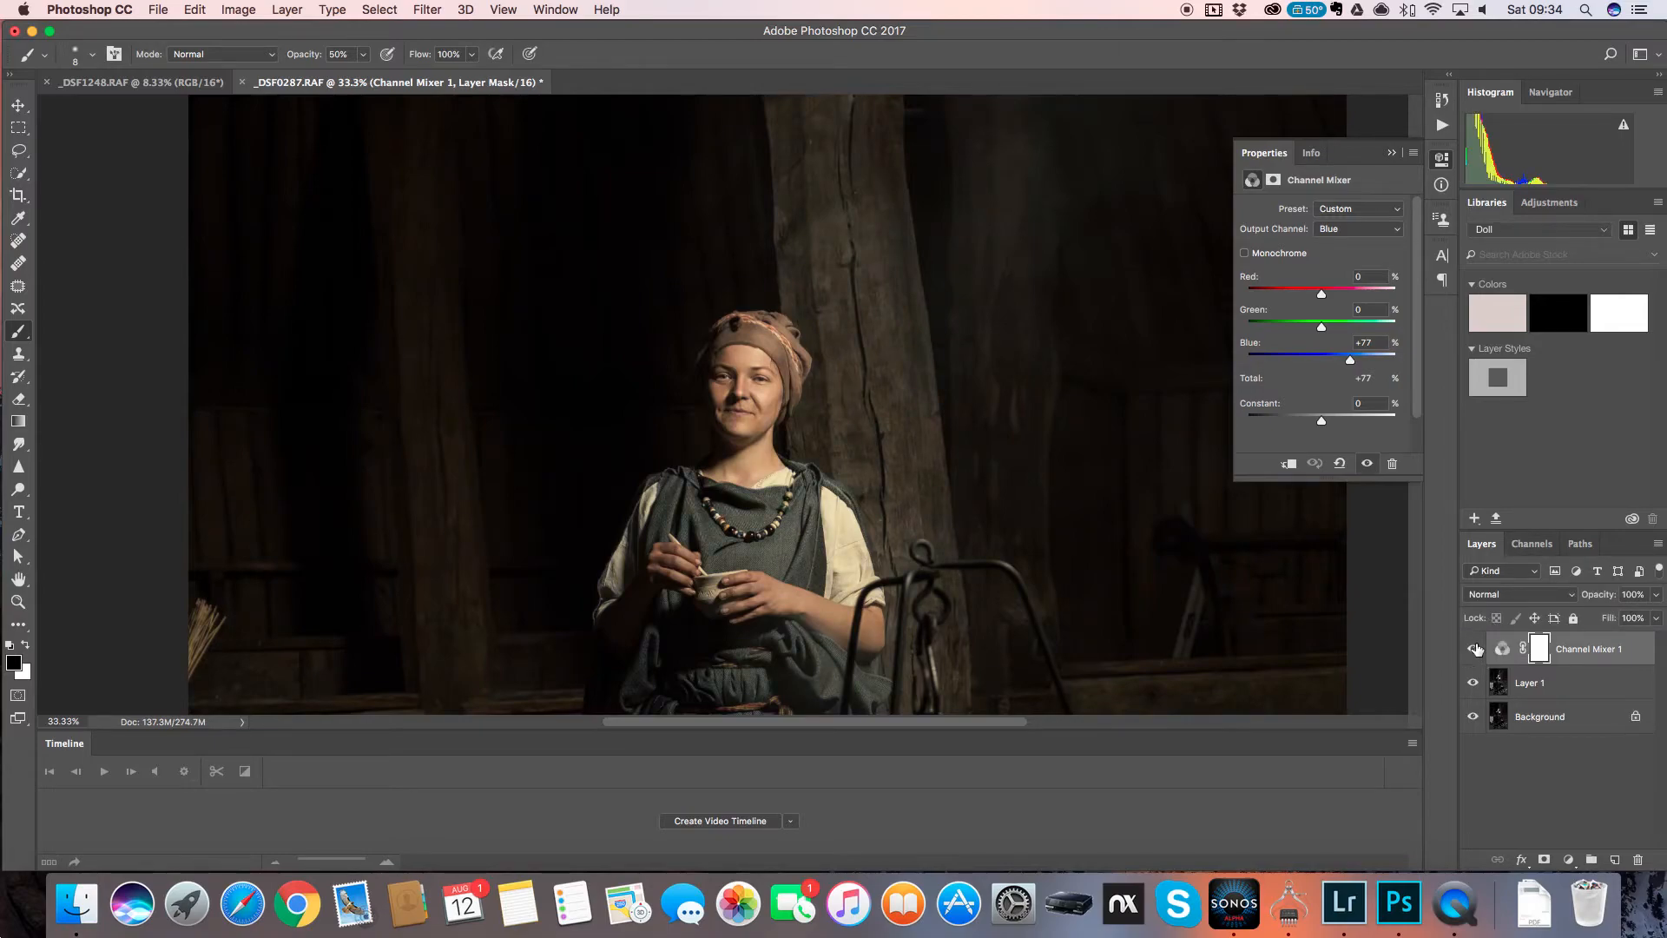
left_click(1655, 598)
left_click_drag(1655, 602, 1631, 625)
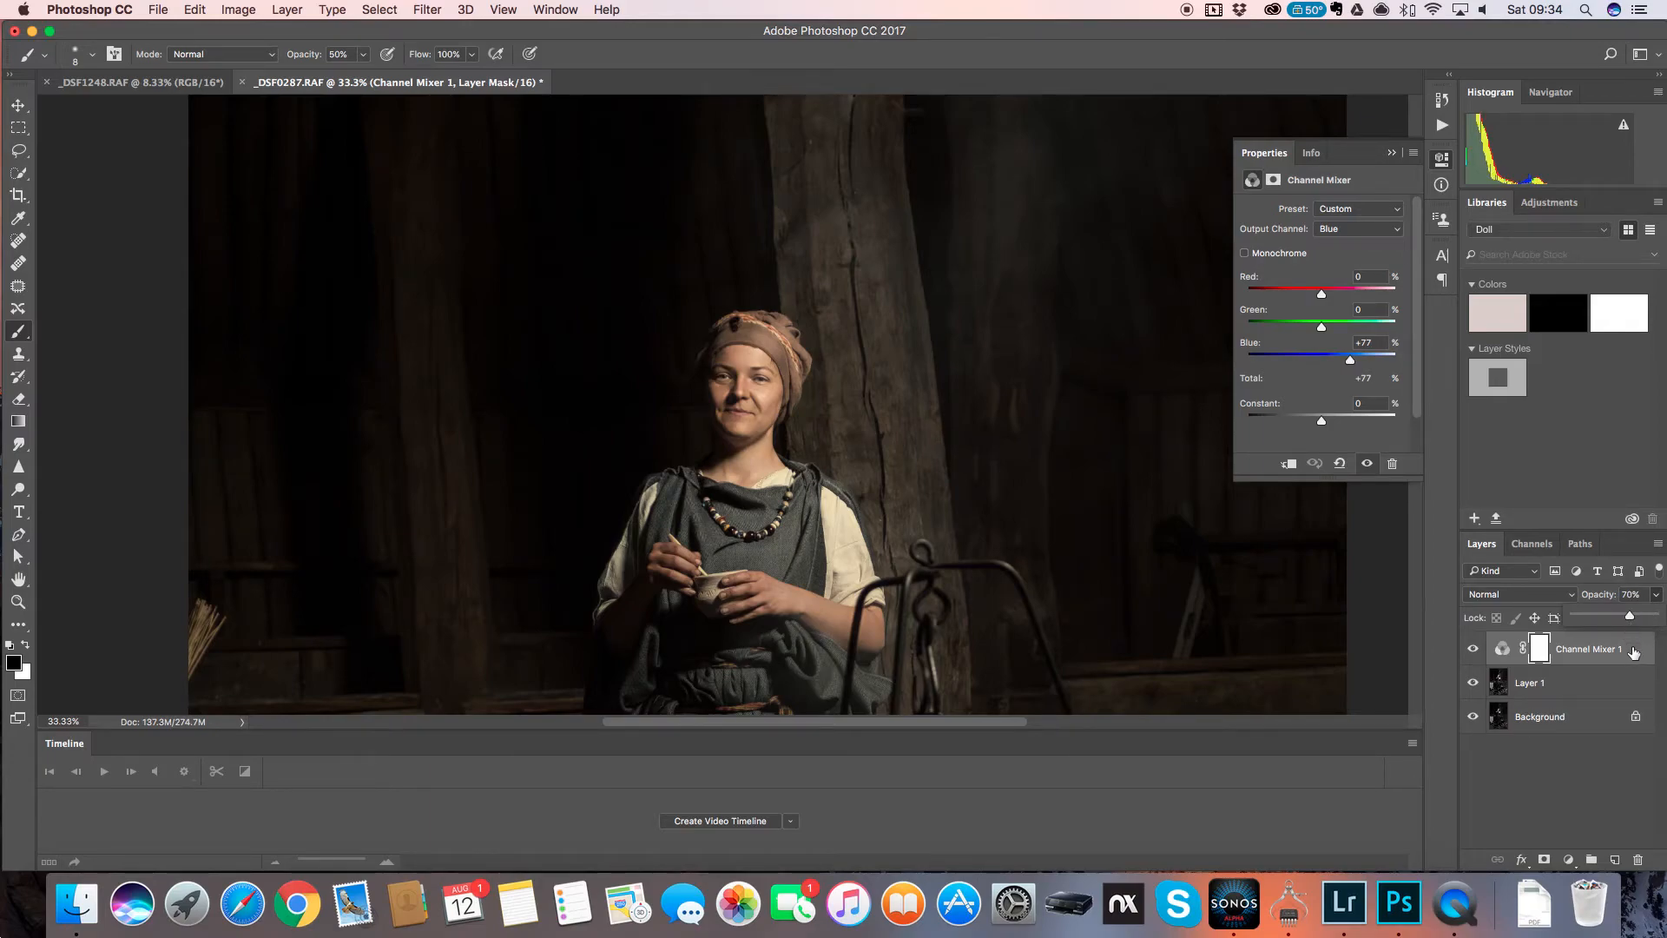
- Check the whole image and set Red to -5% for the Channel Mixer's Blue output channel
key("super+minus")
key("super+minus")
key("super+minus")
key("super+minus")
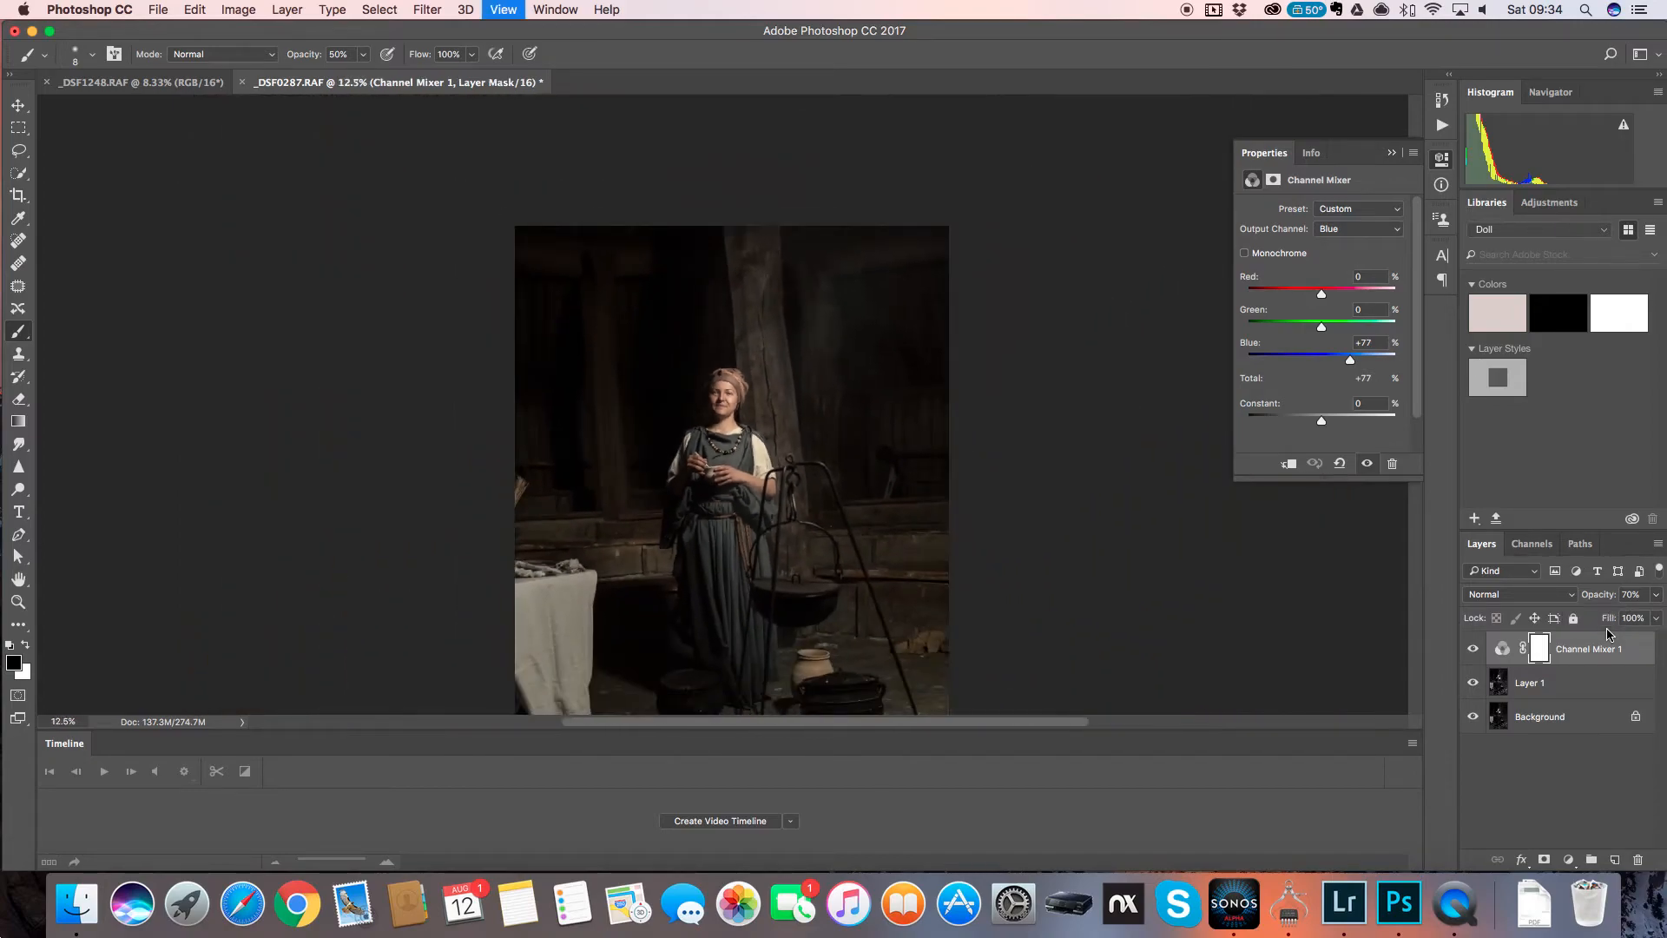
key("super+plus")
key("super+plus")
key("super+plus")
key("super+plus")
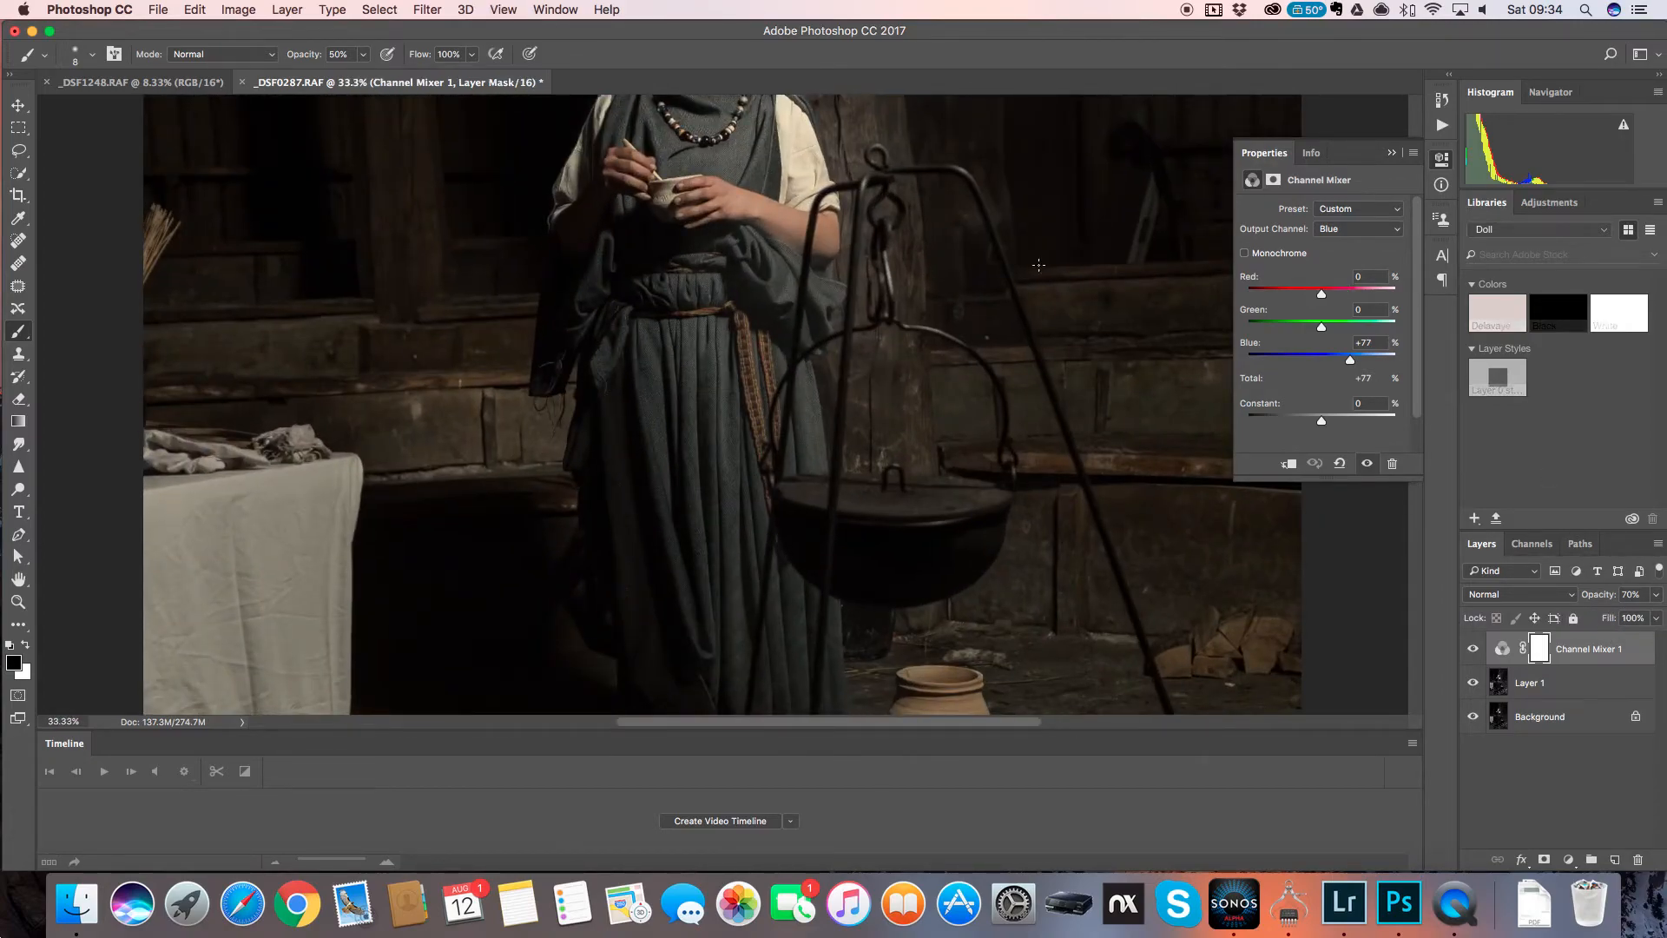
left_click_drag(1041, 383, 1057, 540)
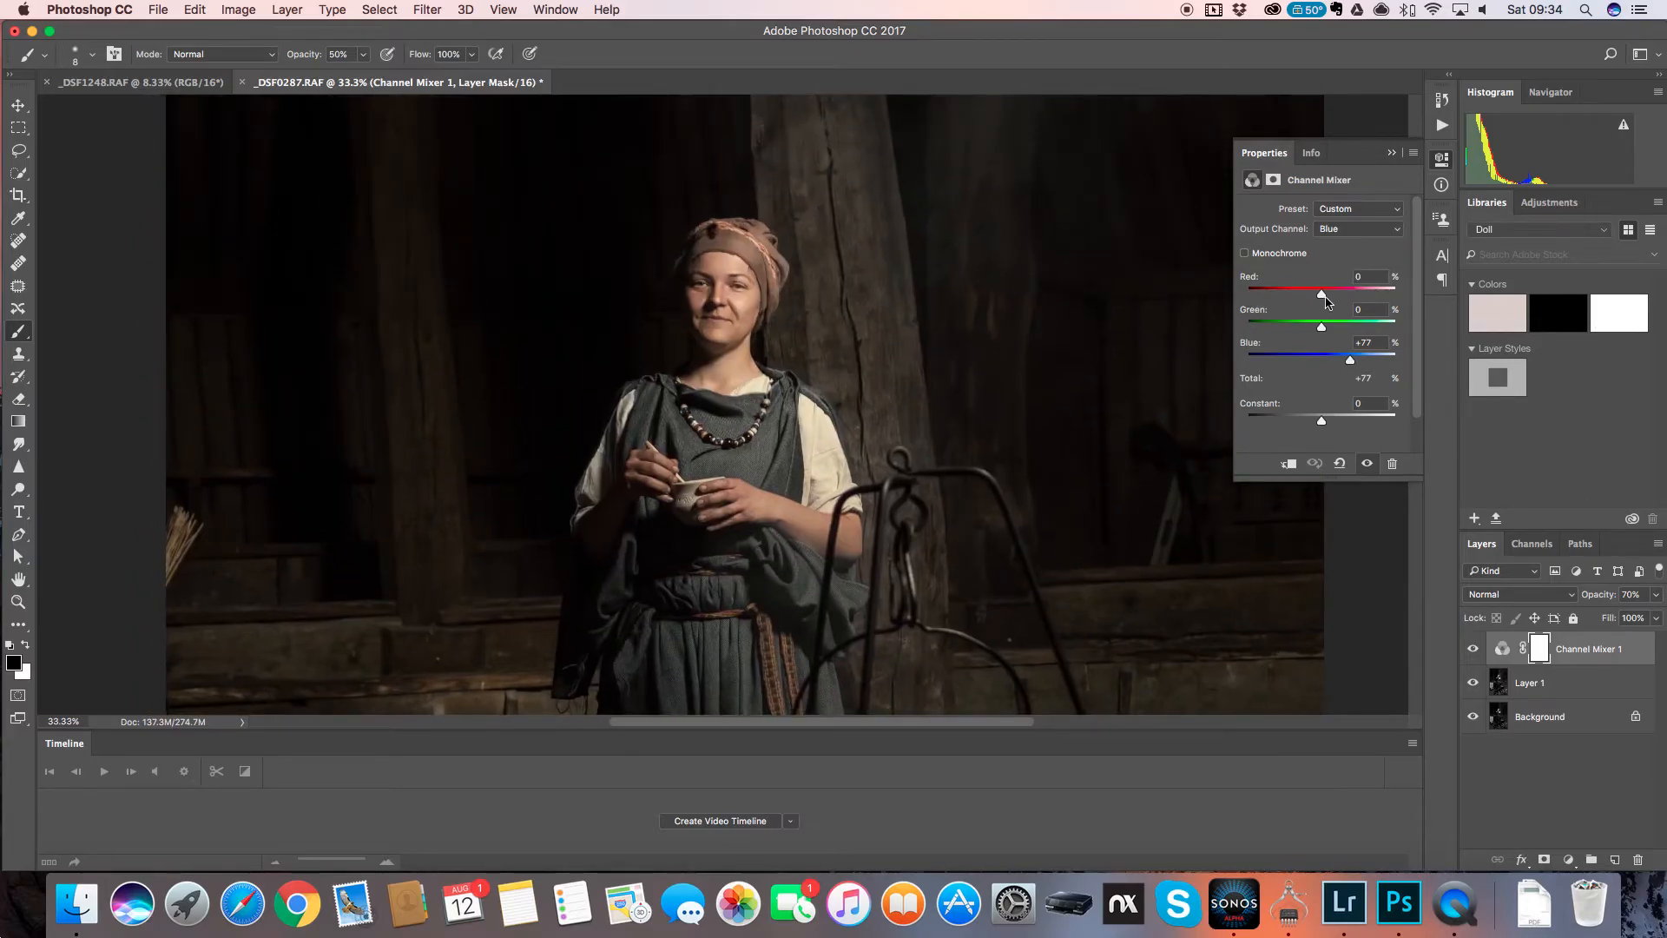
left_click_drag(1322, 296, 1319, 296)
- Add a Photo Filter adjustment layer on top using the Orange filter at 19% density
left_click(1568, 859)
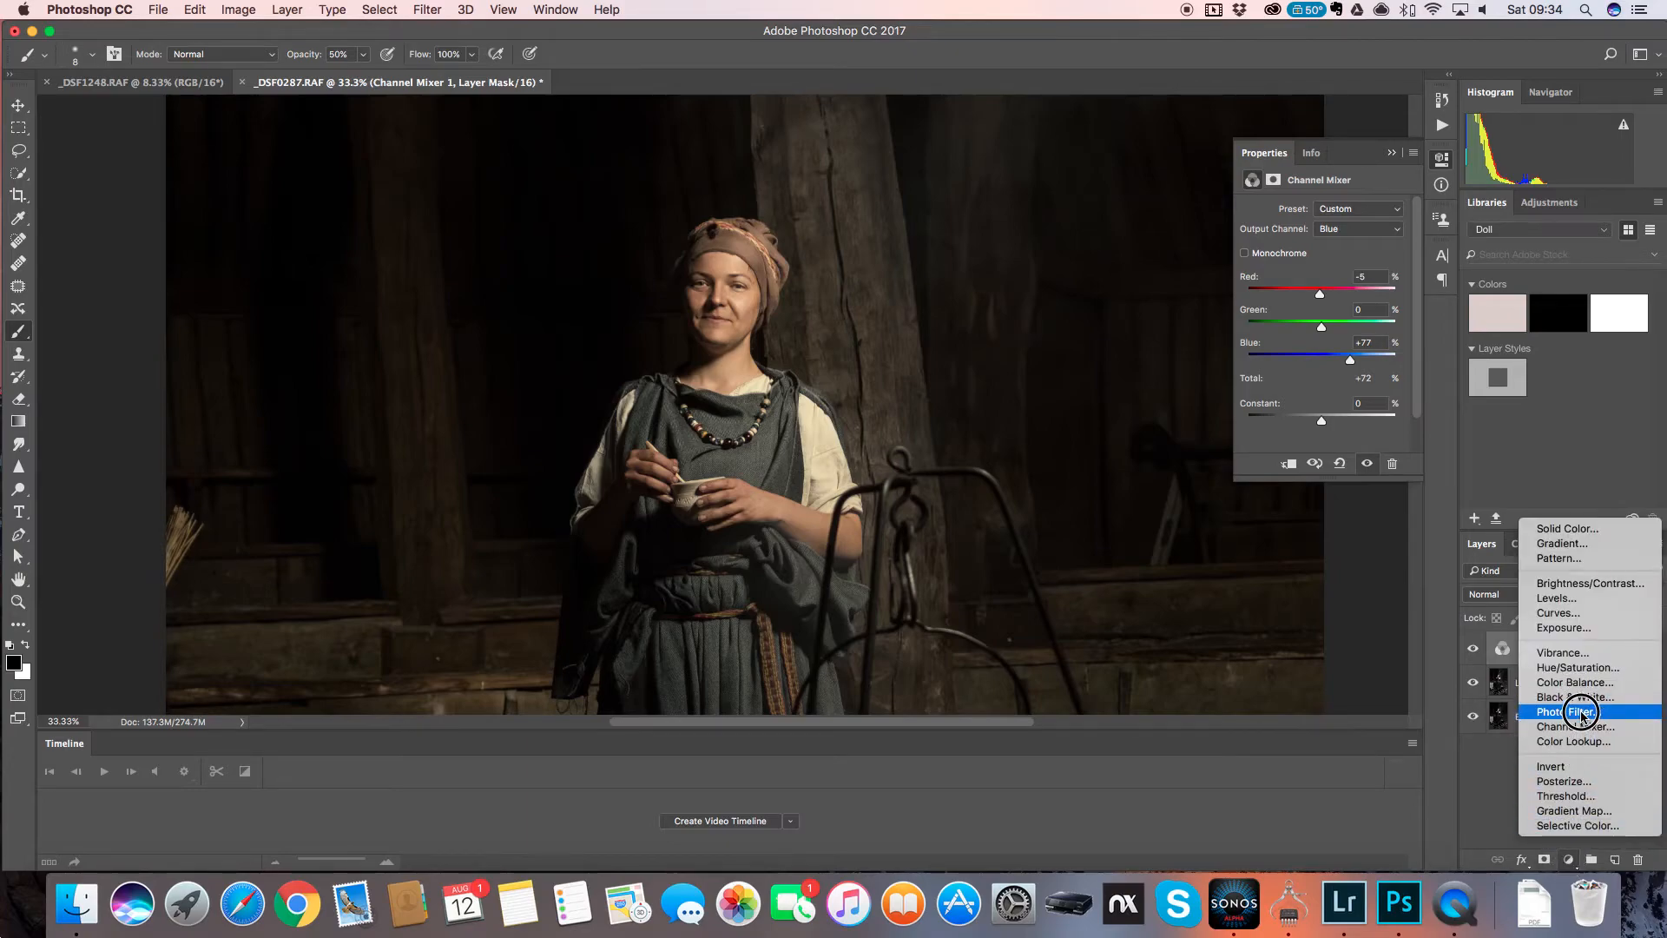
left_click(1580, 712)
left_click_drag(1284, 283, 1302, 287)
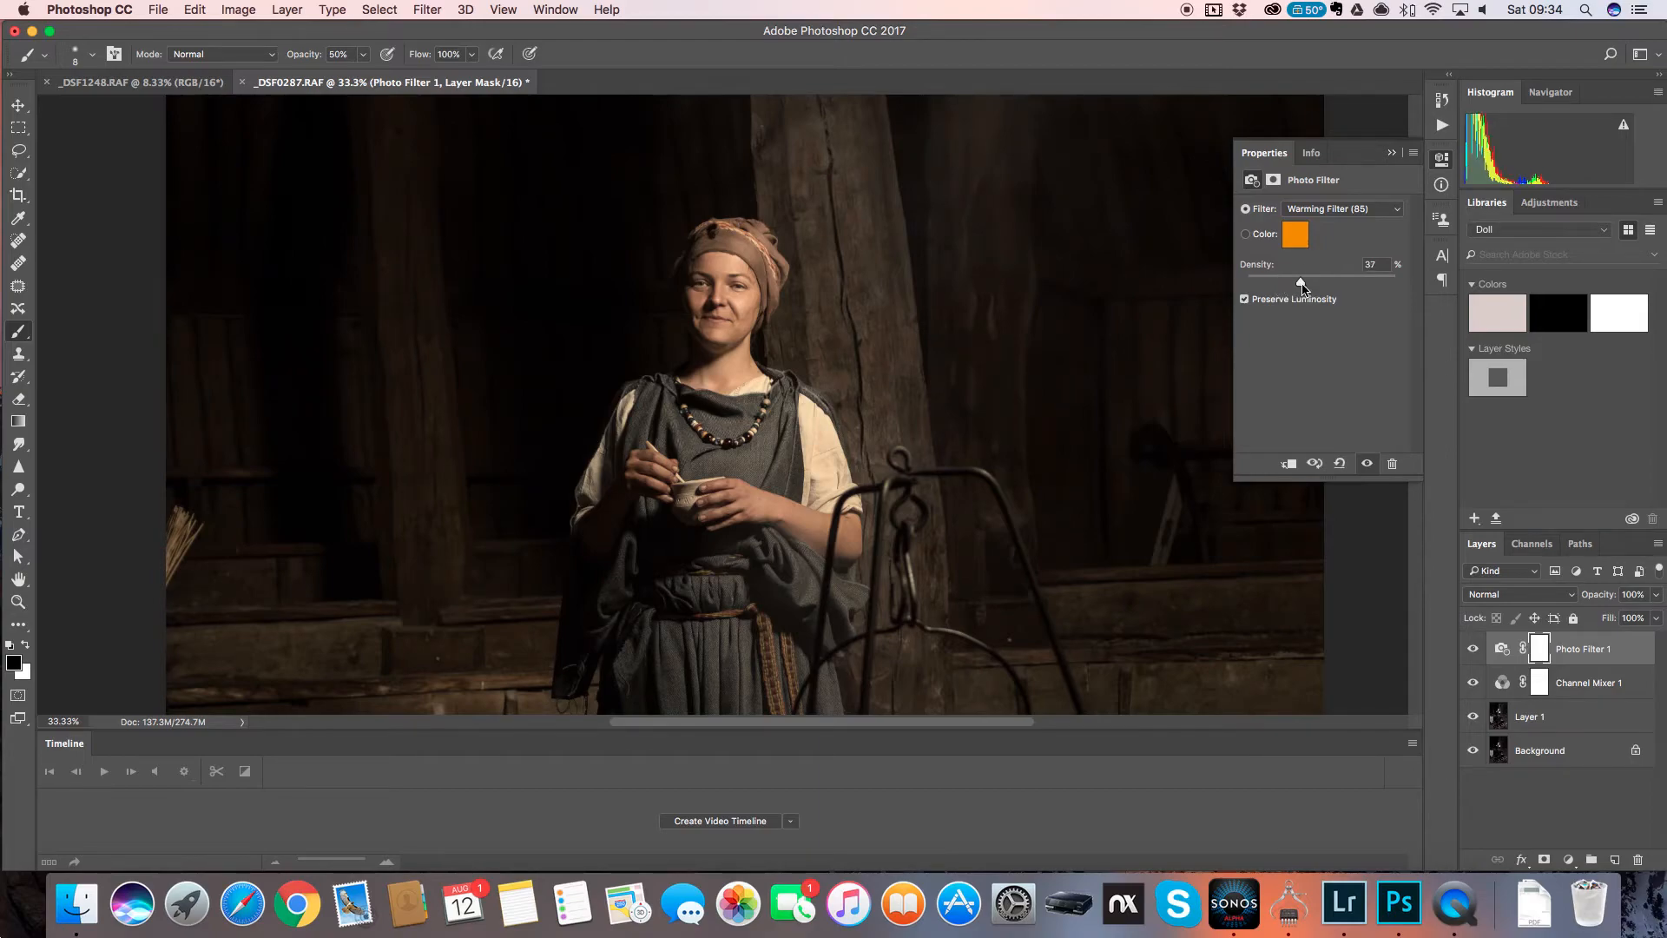
left_click(1338, 210)
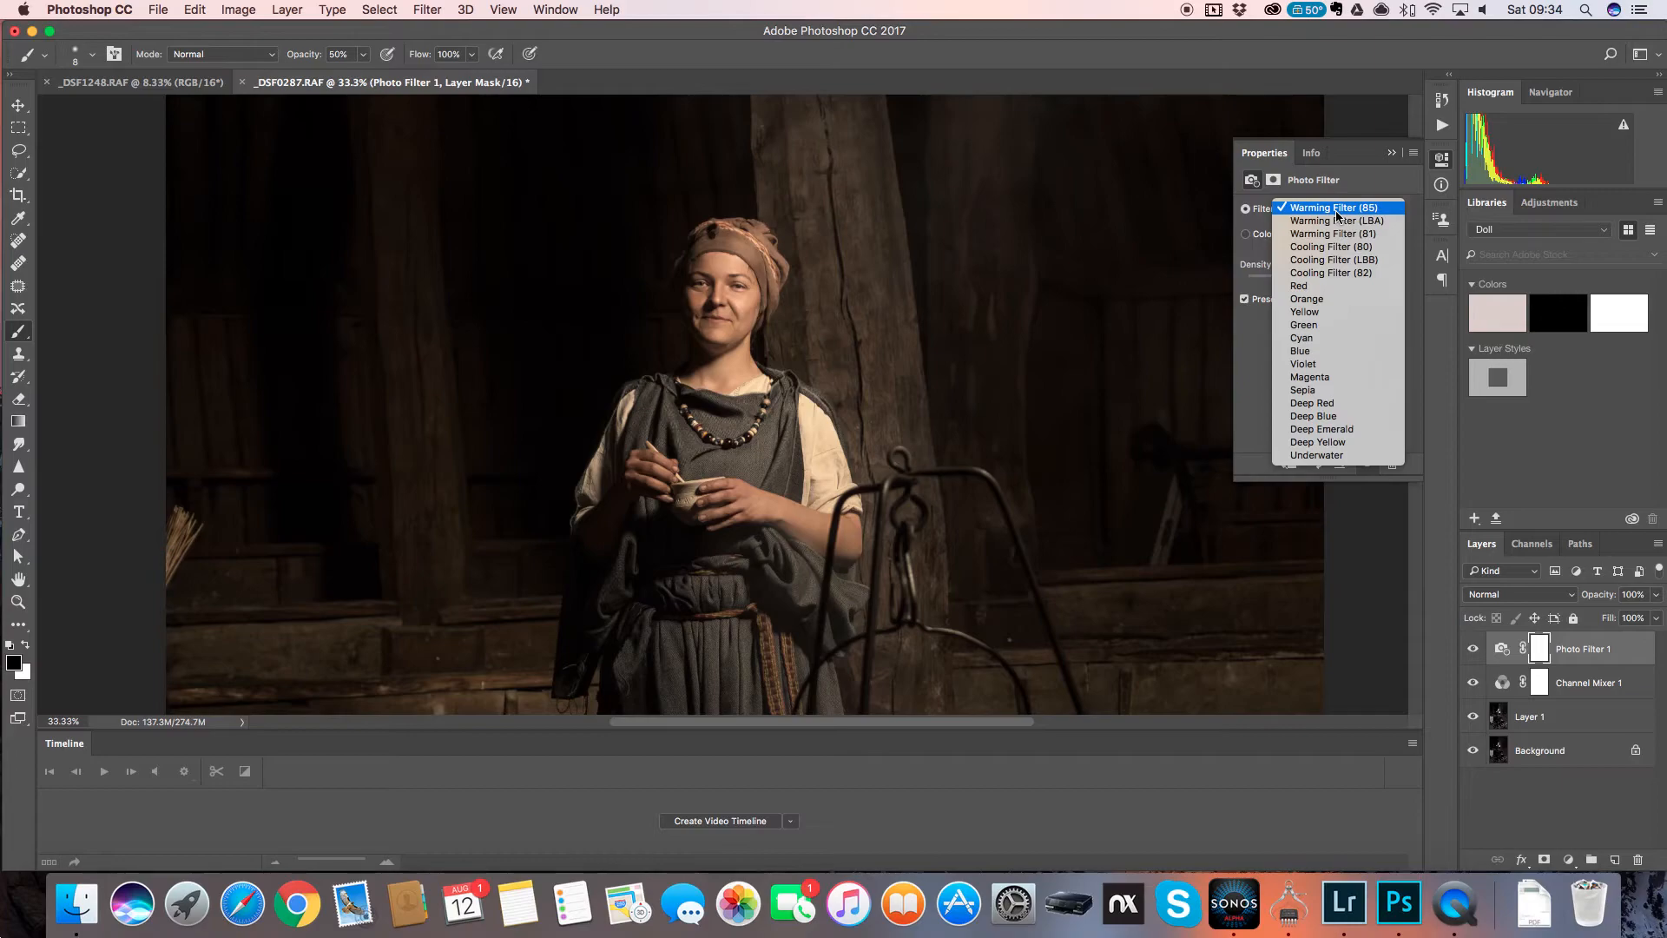
left_click(1336, 299)
left_click_drag(1300, 282, 1274, 284)
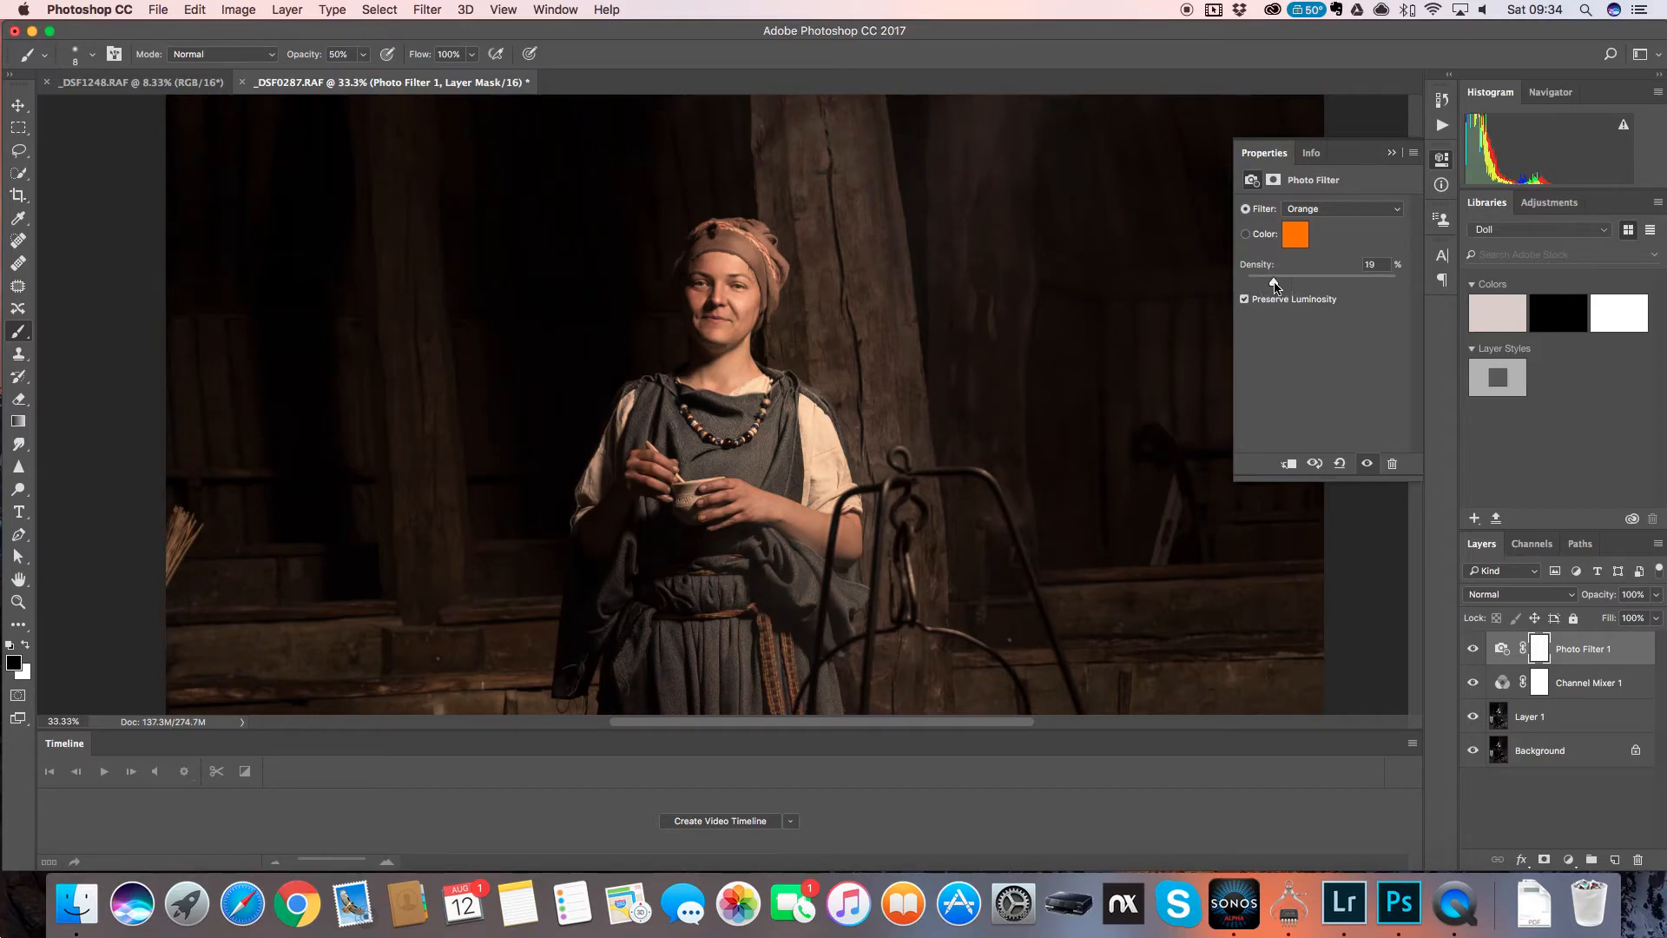
- Merge all layers into the Background and run the Frequency Seperation action with a 4.5-pixel Gaussian Blur
key("alt+shift+super+e")
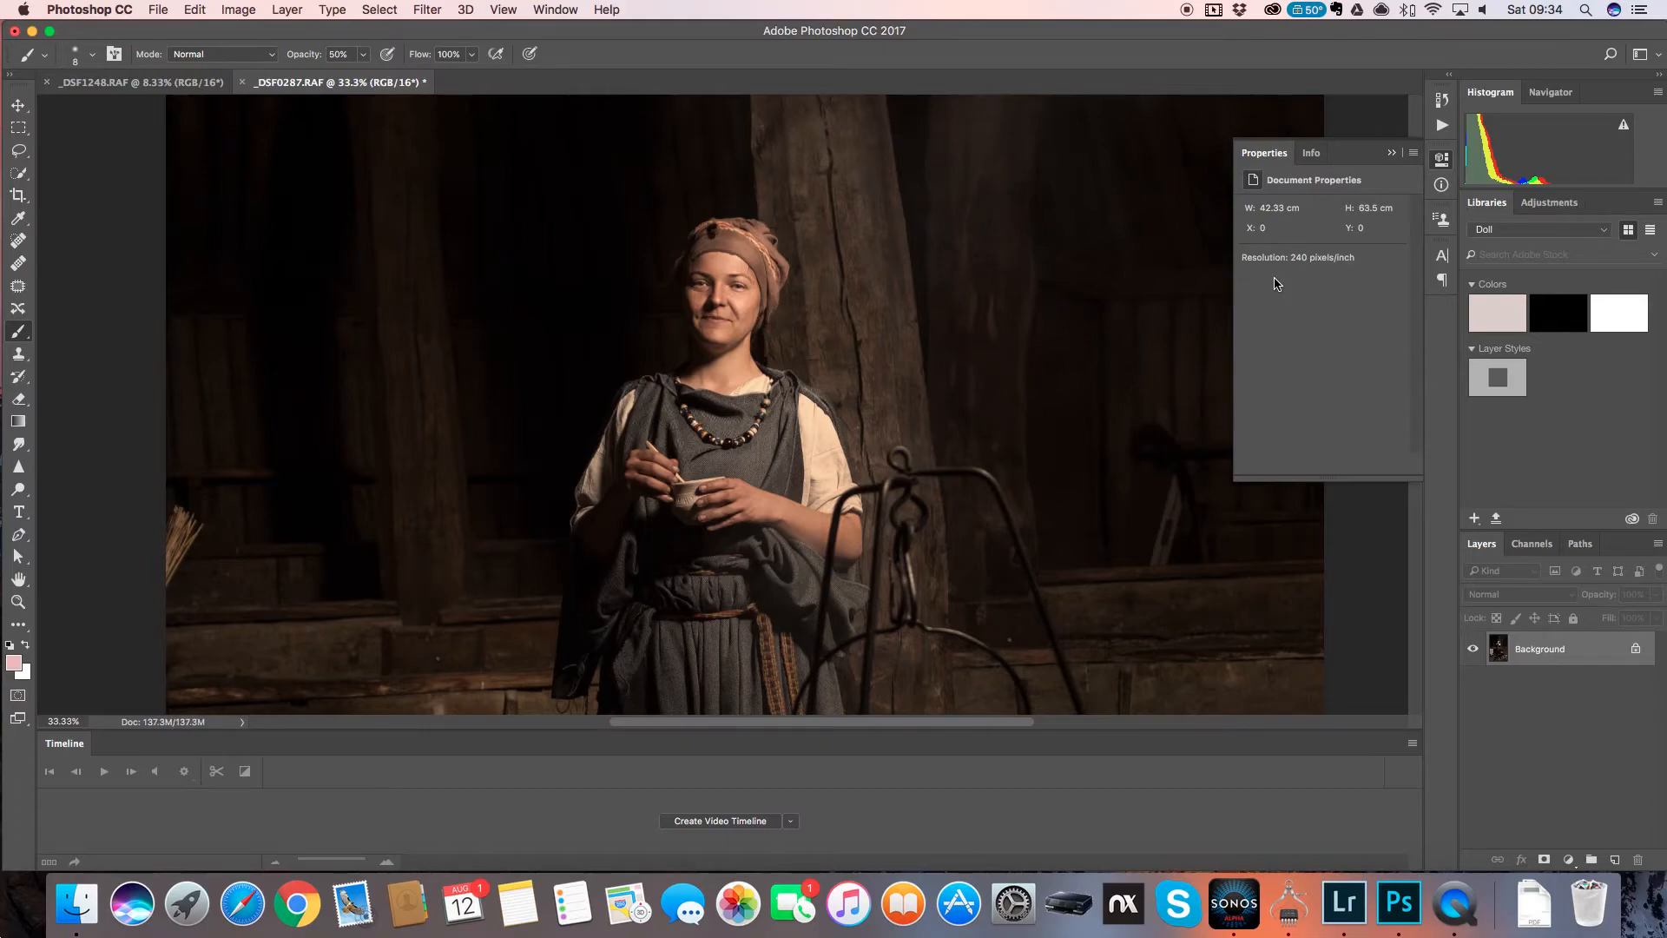
left_click(1441, 124)
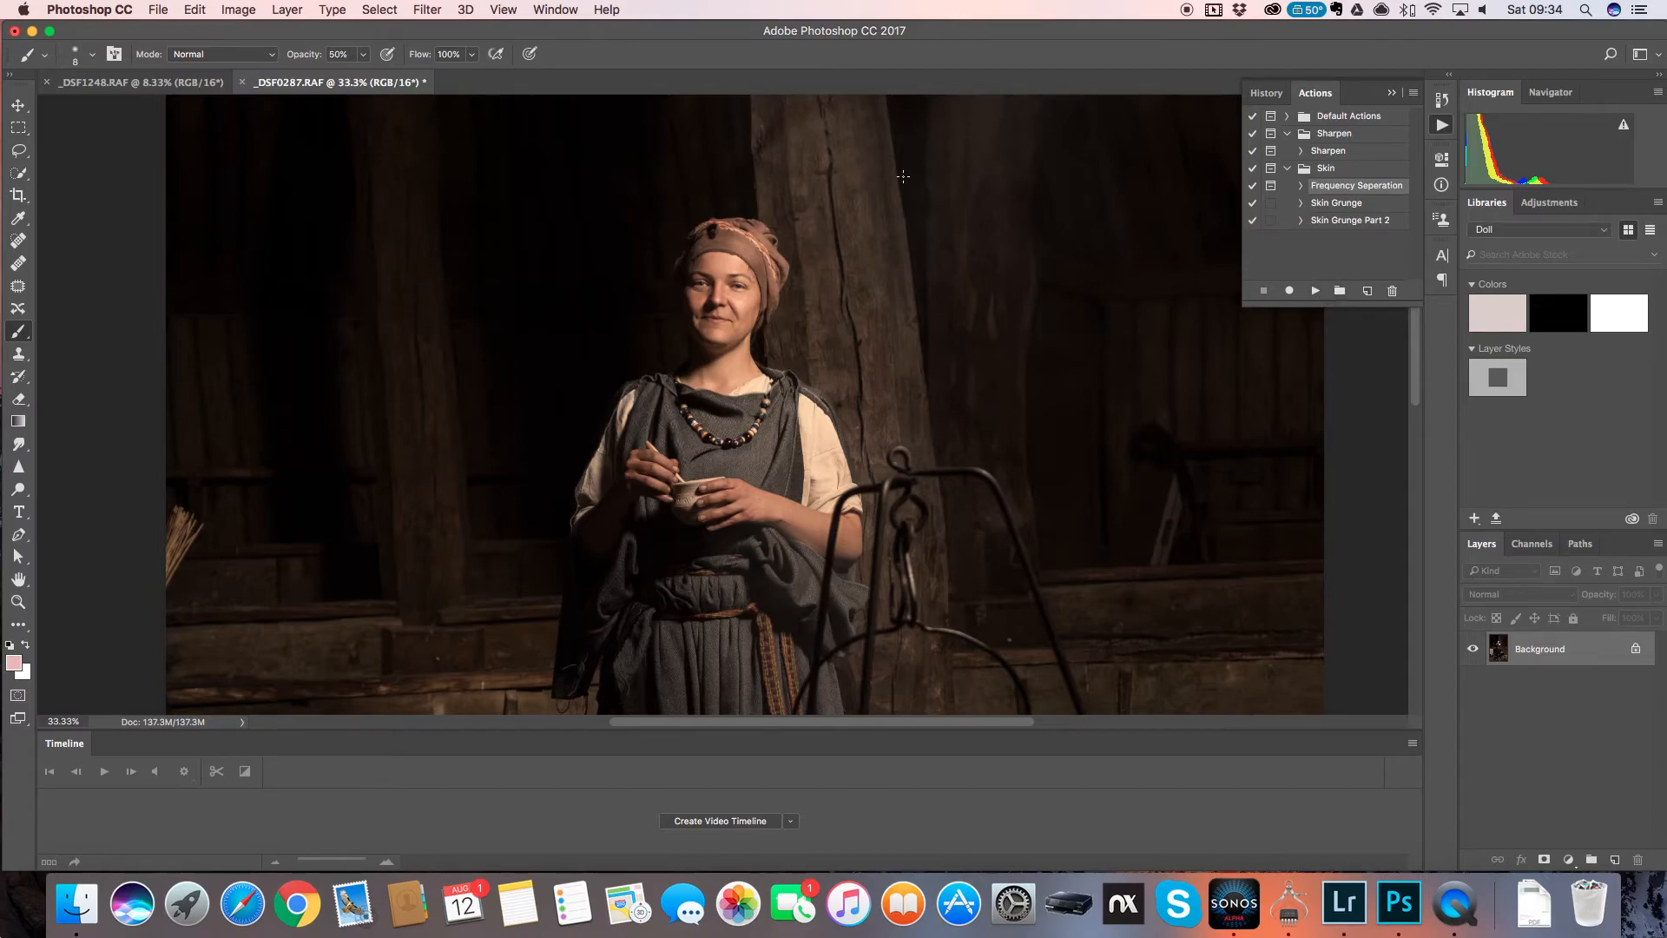
key("super+1")
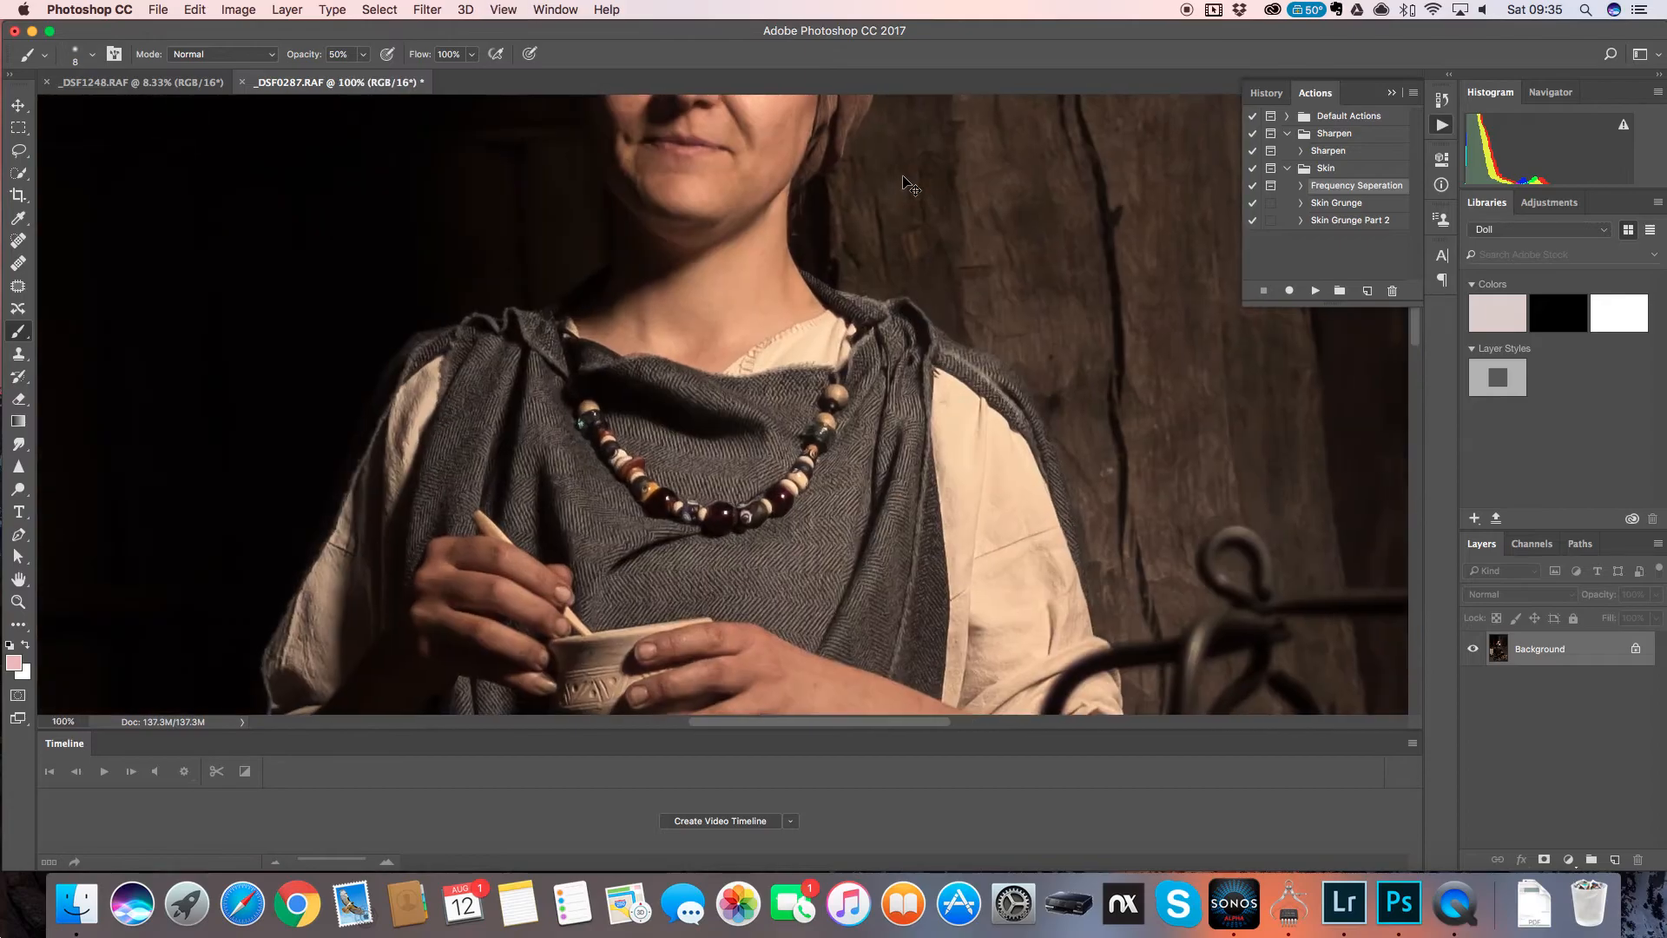
left_click_drag(903, 176, 877, 383)
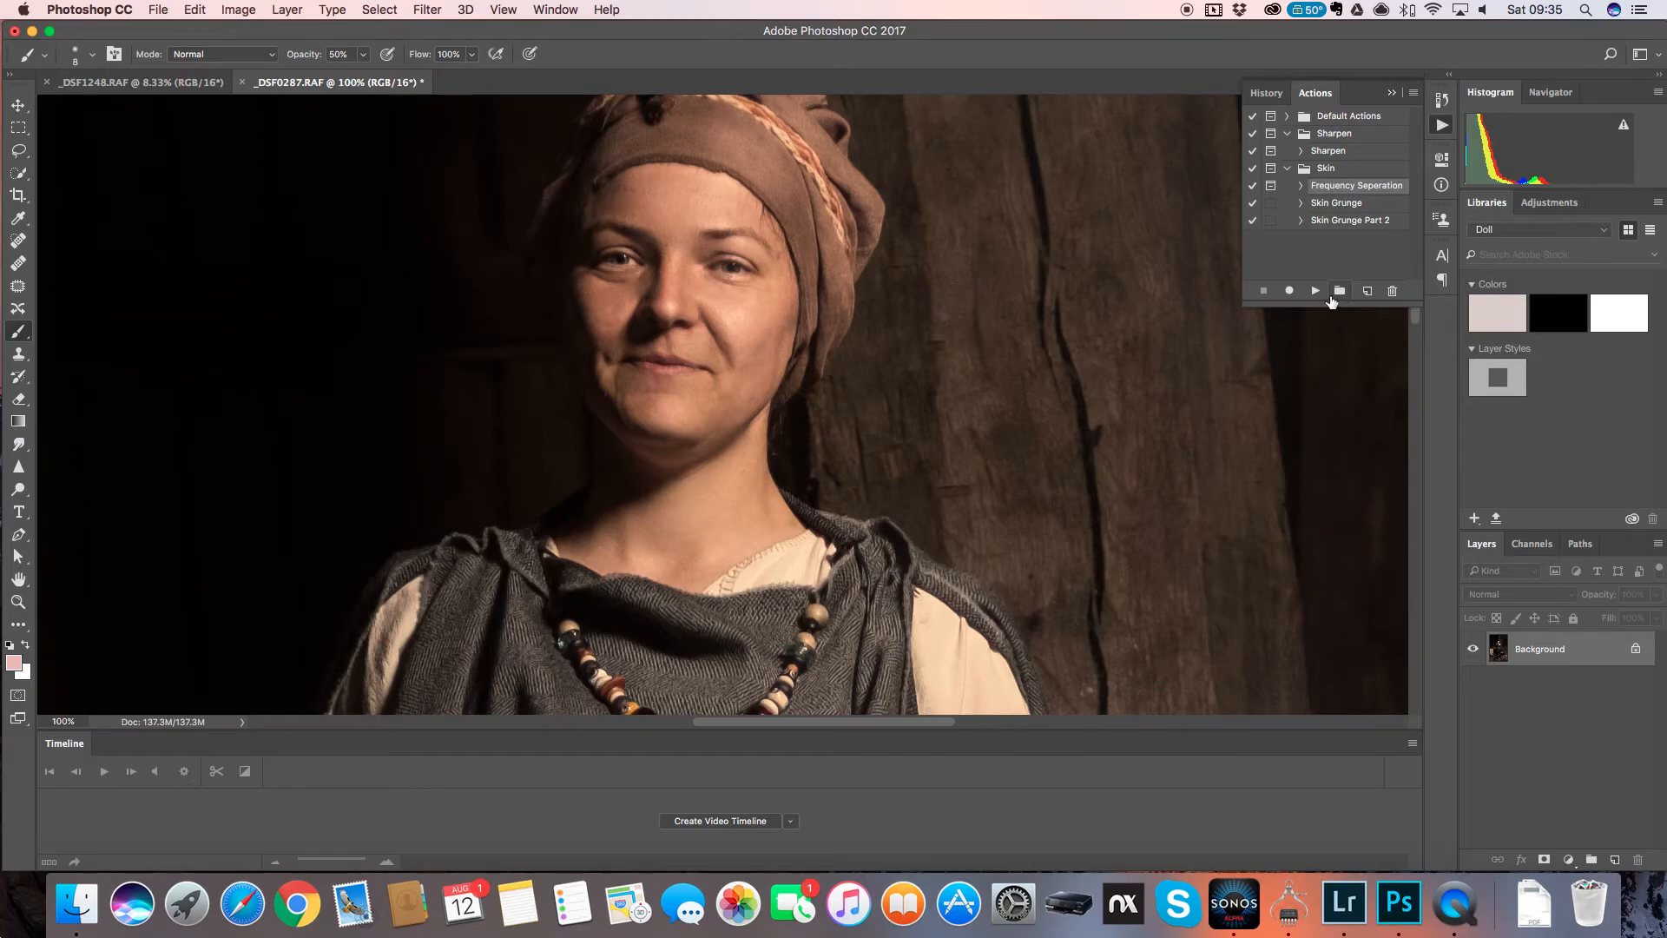
left_click(1316, 290)
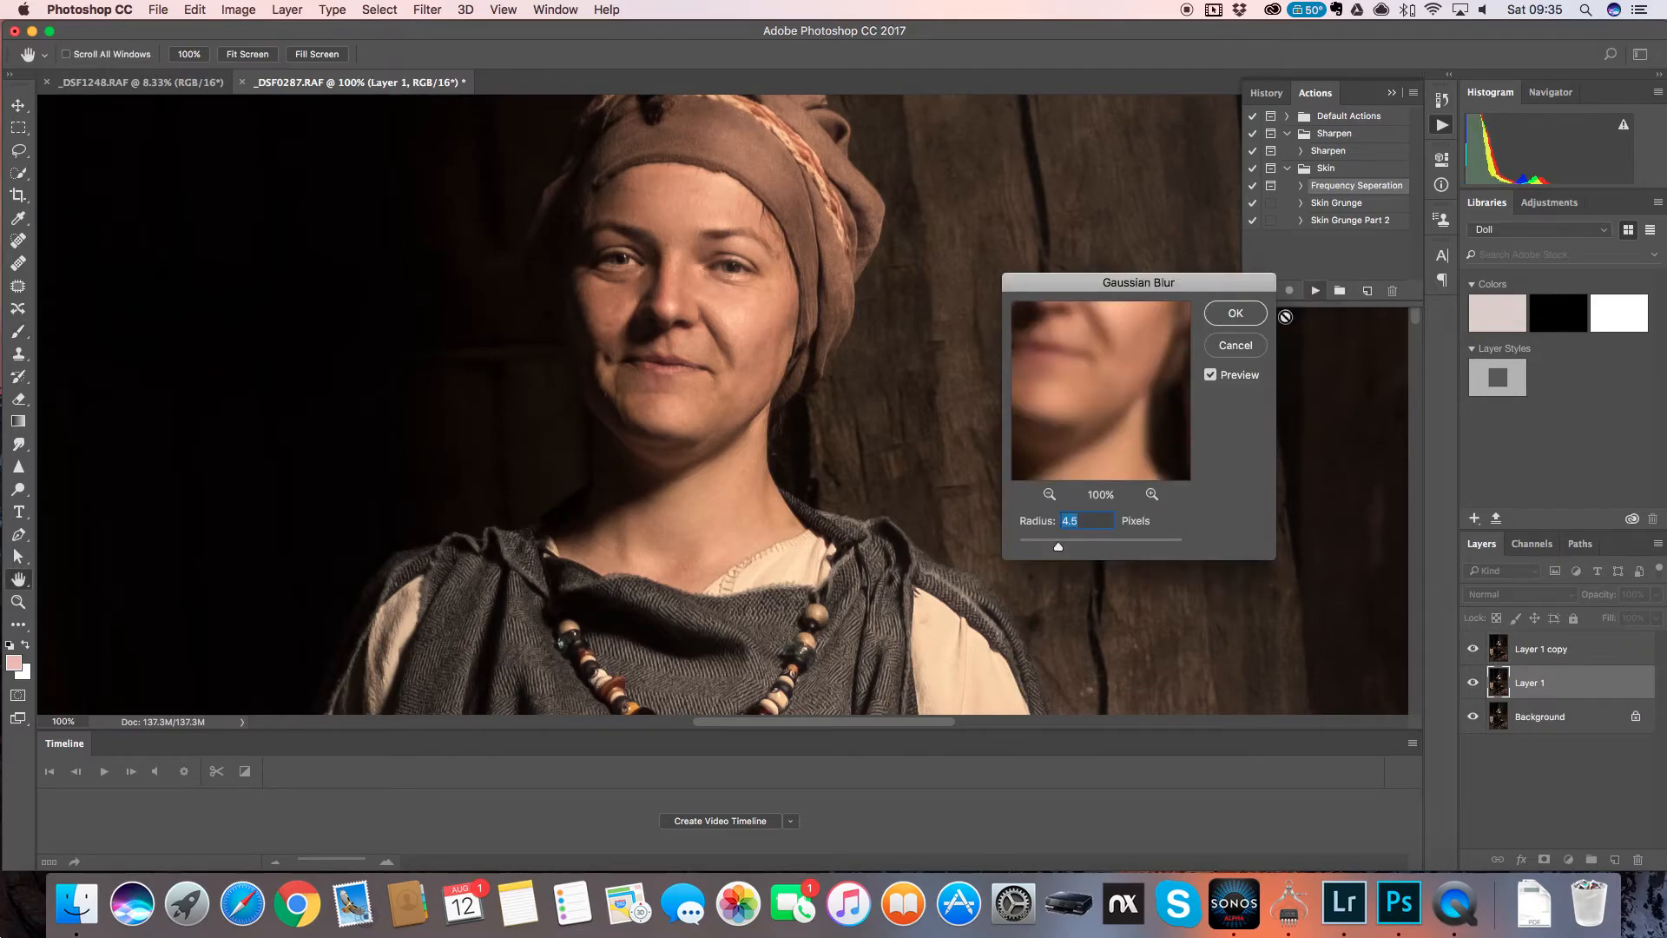
left_click(1236, 314)
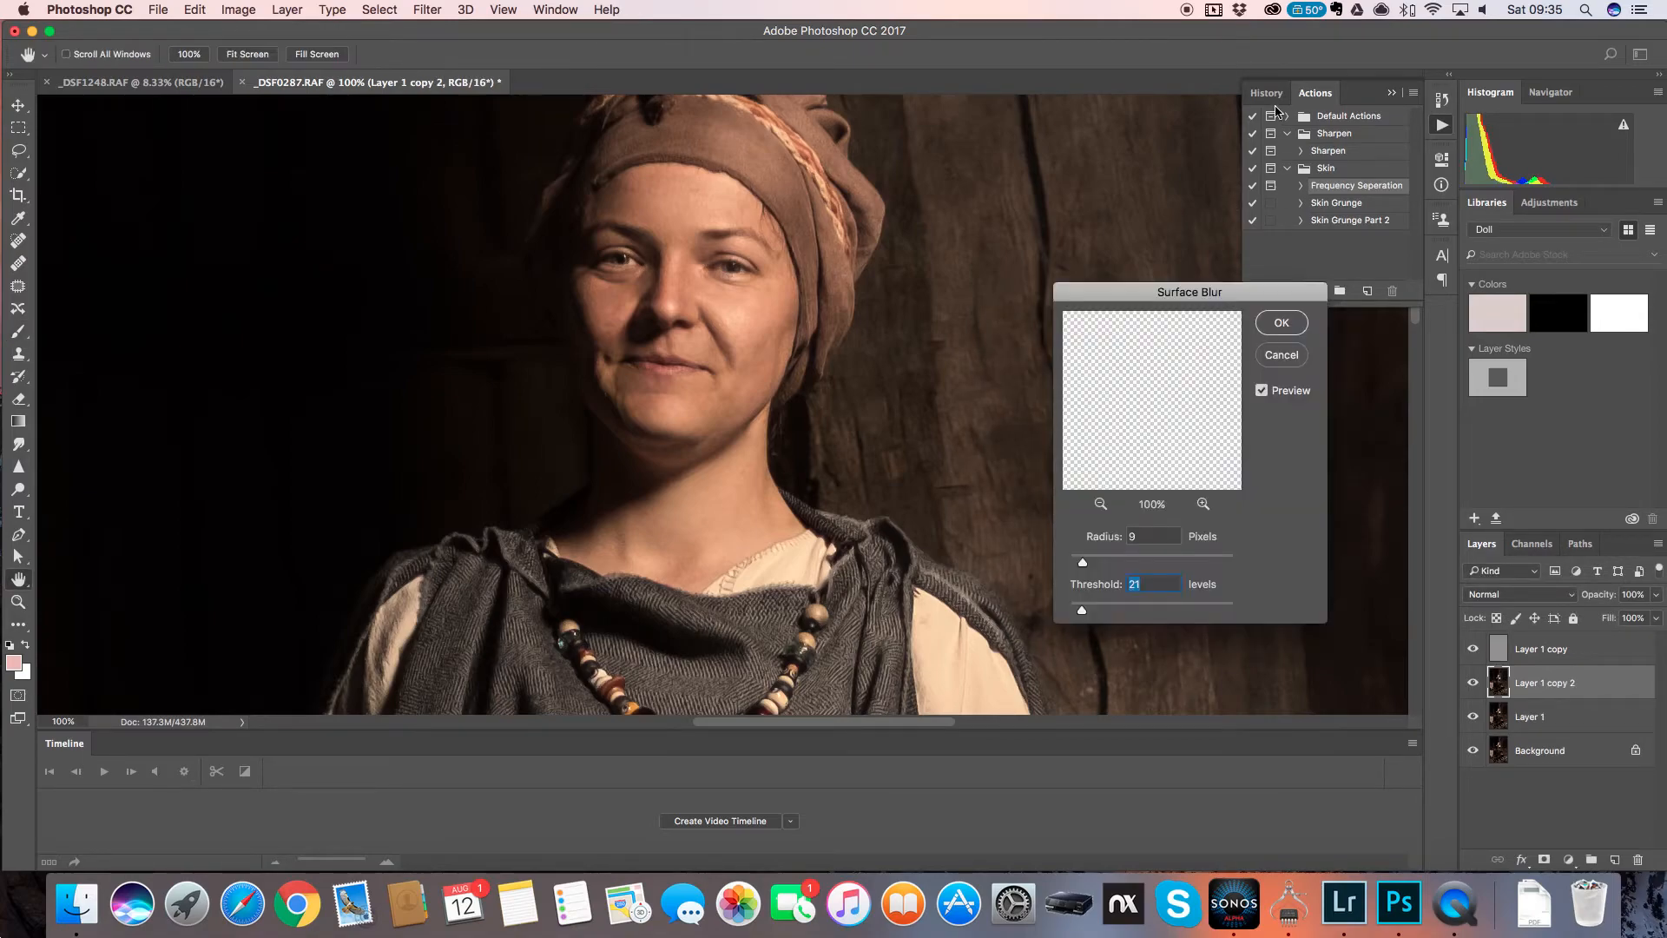
- Apply the action's Surface Blur with a radius of 33 pixels and a threshold of 21 levels
left_click_drag(1086, 564, 1098, 565)
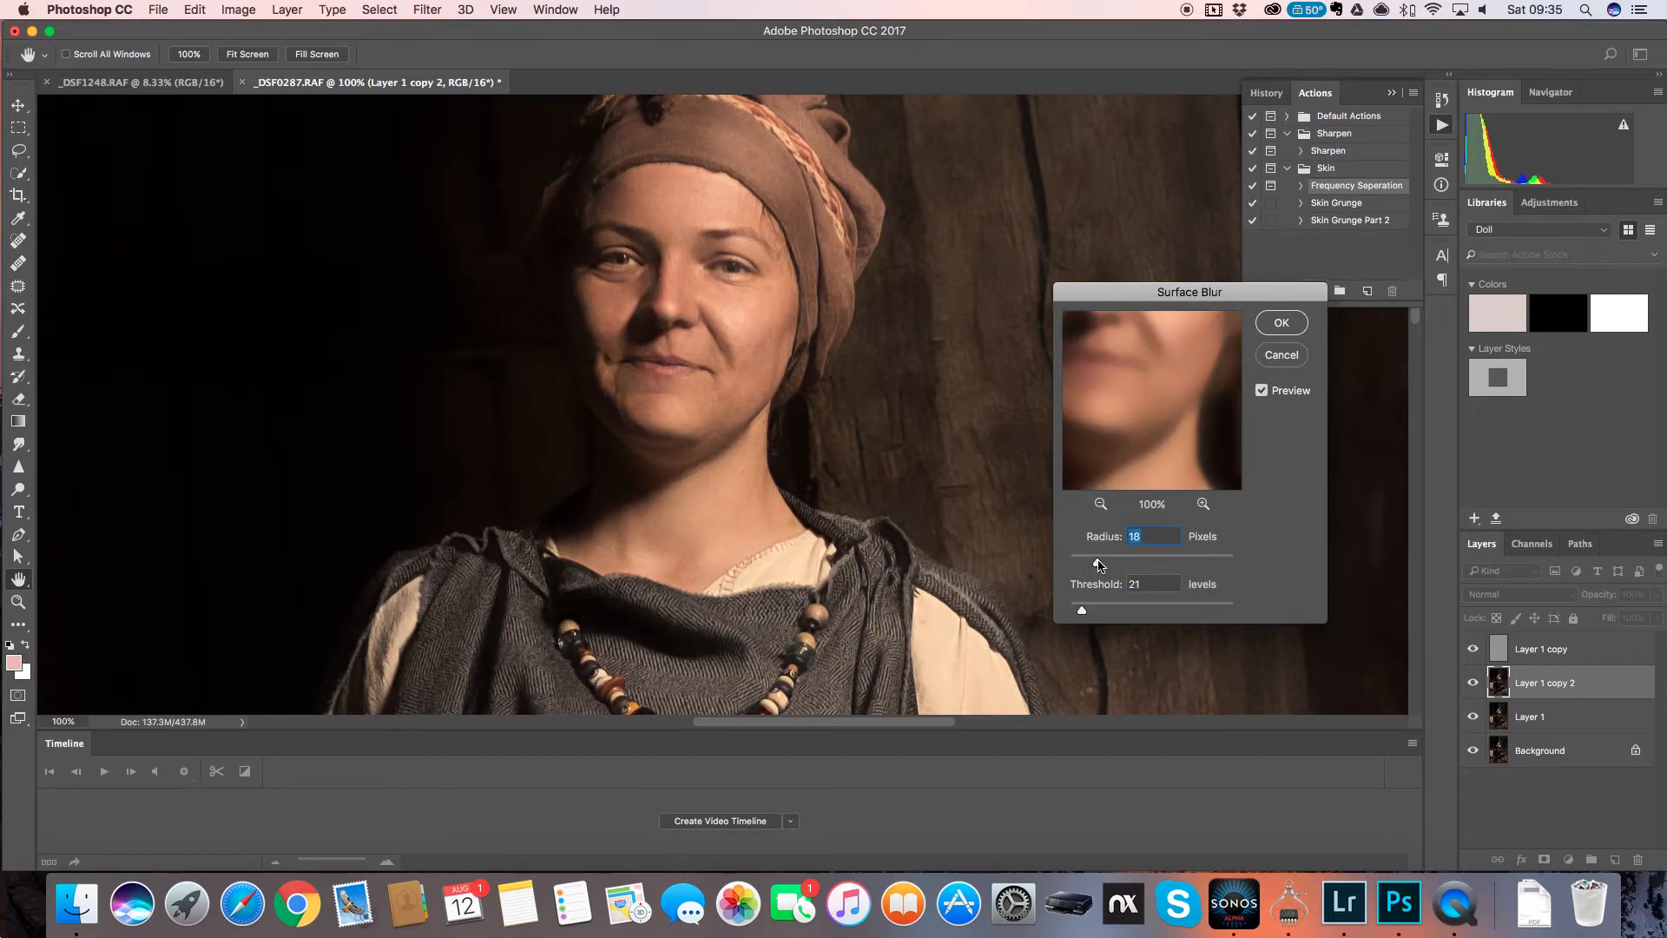
left_click_drag(1098, 565, 1123, 564)
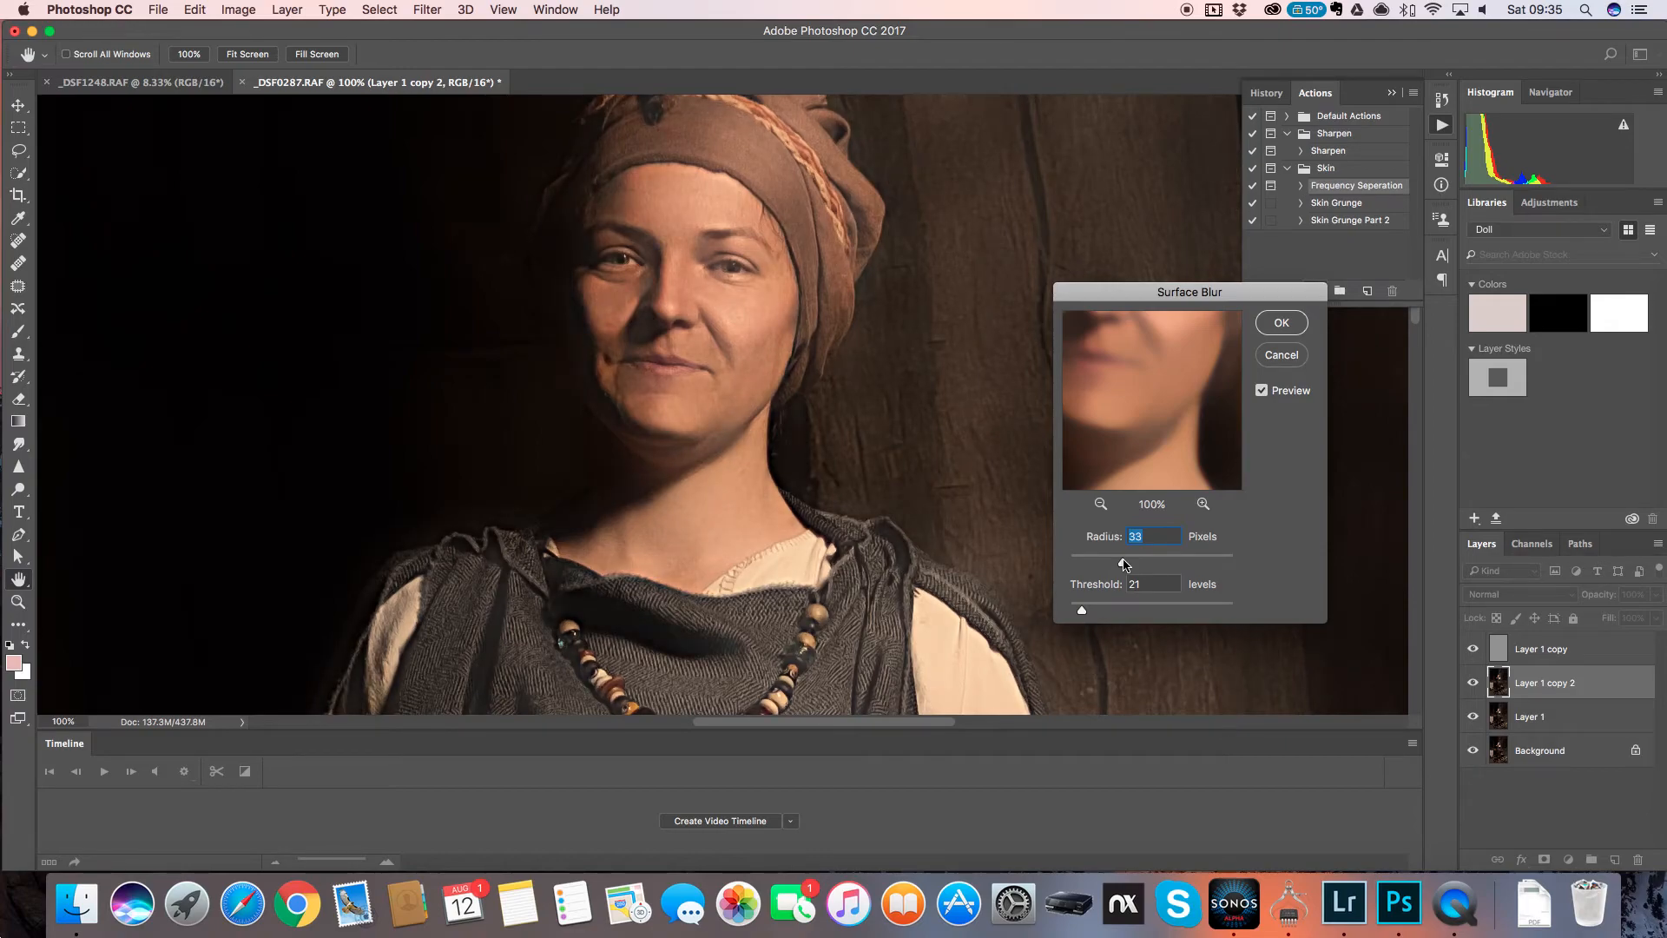
left_click(1280, 325)
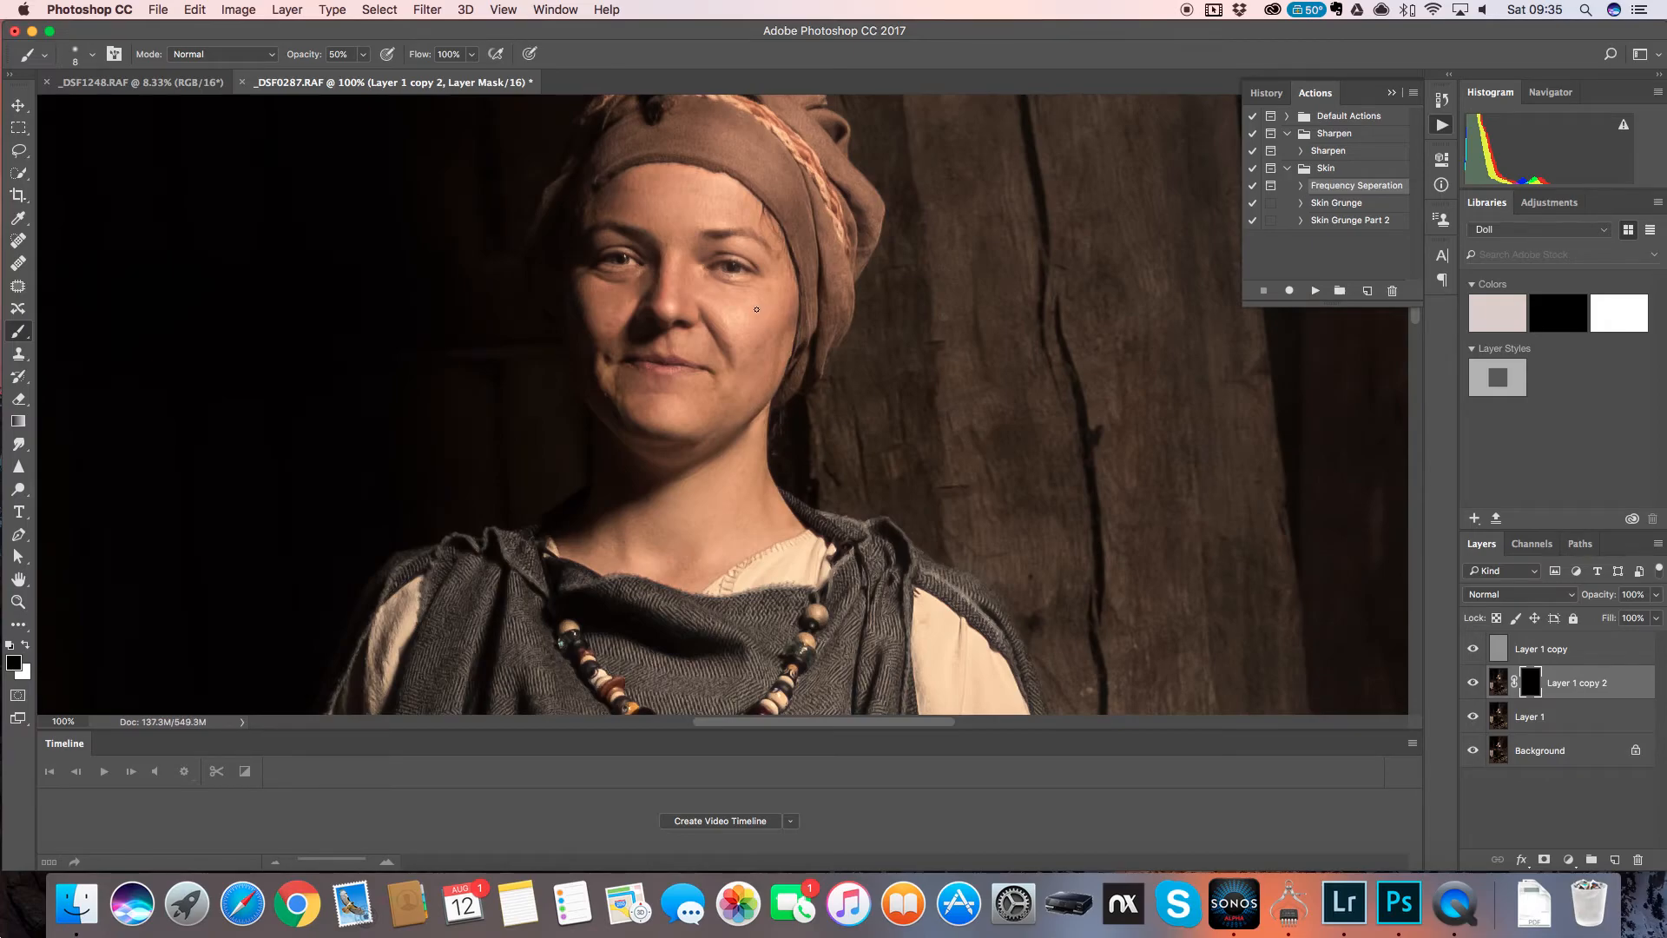
- Paint white with an enlarged soft brush on the Layer 1 copy 2 mask over the brightly lit cheek, jaw and chin
key("bracketright")
key("bracketright")
key("bracketright")
key("bracketright")
key("bracketright")
key("x")
mouse_move(745, 327)
left_mouse_down()
mouse_move(722, 301)
mouse_move(753, 308)
mouse_move(729, 295)
mouse_move(723, 311)
left_mouse_up()
left_click(759, 342)
left_click(748, 384)
left_click(704, 417)
left_click(665, 412)
left_click(696, 399)
- Reveal the smoothing on the forehead, the shadowed cheek and around the mouth by painting the mask with a 50-pixel white brush
key("bracketleft")
key("bracketleft")
left_click(719, 205)
left_click(731, 202)
mouse_move(731, 202)
left_mouse_down()
mouse_move(668, 187)
mouse_move(703, 182)
left_mouse_up()
left_click(643, 188)
left_click(655, 221)
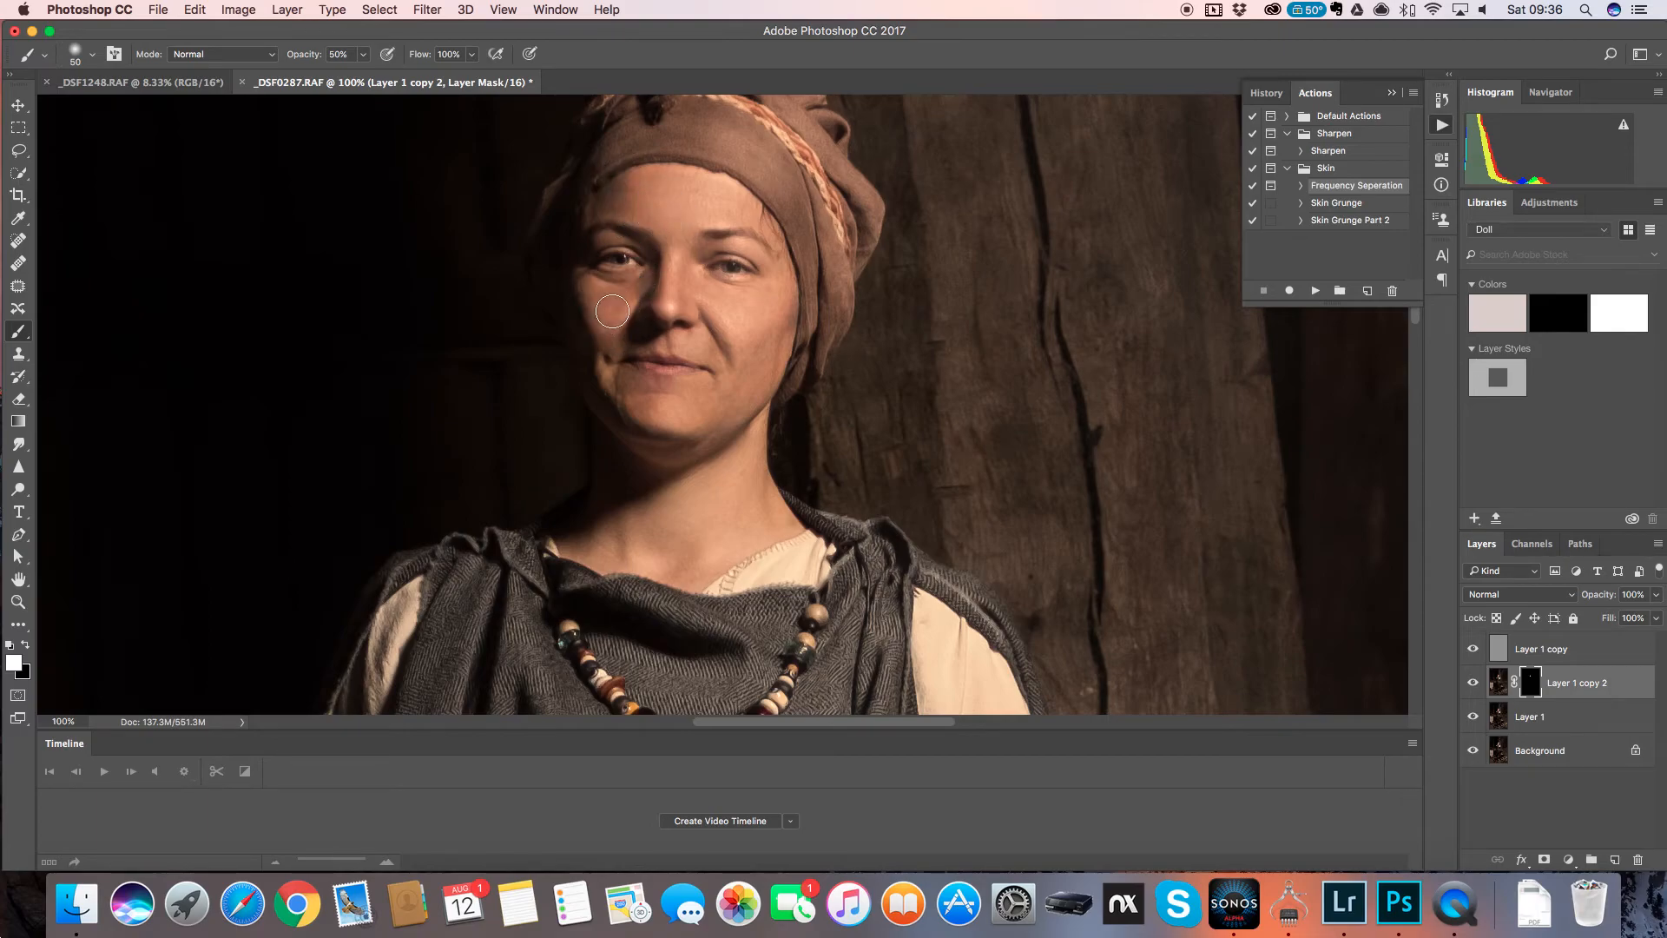
left_click(605, 351)
left_click_drag(677, 351, 703, 347)
left_click(736, 361)
- Paint white on the mask over the neck with a larger brush, and touch up the lit cheek and forehead
key("bracketright")
key("bracketright")
left_click(760, 513)
mouse_move(761, 512)
left_mouse_down()
mouse_move(700, 543)
mouse_move(636, 513)
mouse_move(731, 469)
mouse_move(707, 477)
mouse_move(706, 458)
mouse_move(735, 438)
left_mouse_up()
left_click(766, 298)
left_click(769, 297)
left_click(744, 335)
key("bracketleft")
key("bracketleft")
mouse_move(701, 185)
left_mouse_down()
mouse_move(651, 179)
mouse_move(659, 201)
mouse_move(768, 210)
left_mouse_up()
- Sample the skin tone of the cheek beside the headscarf and add a new empty layer above Layer 1 copy 2
key("bracketleft")
key("super+plus")
key("super+plus")
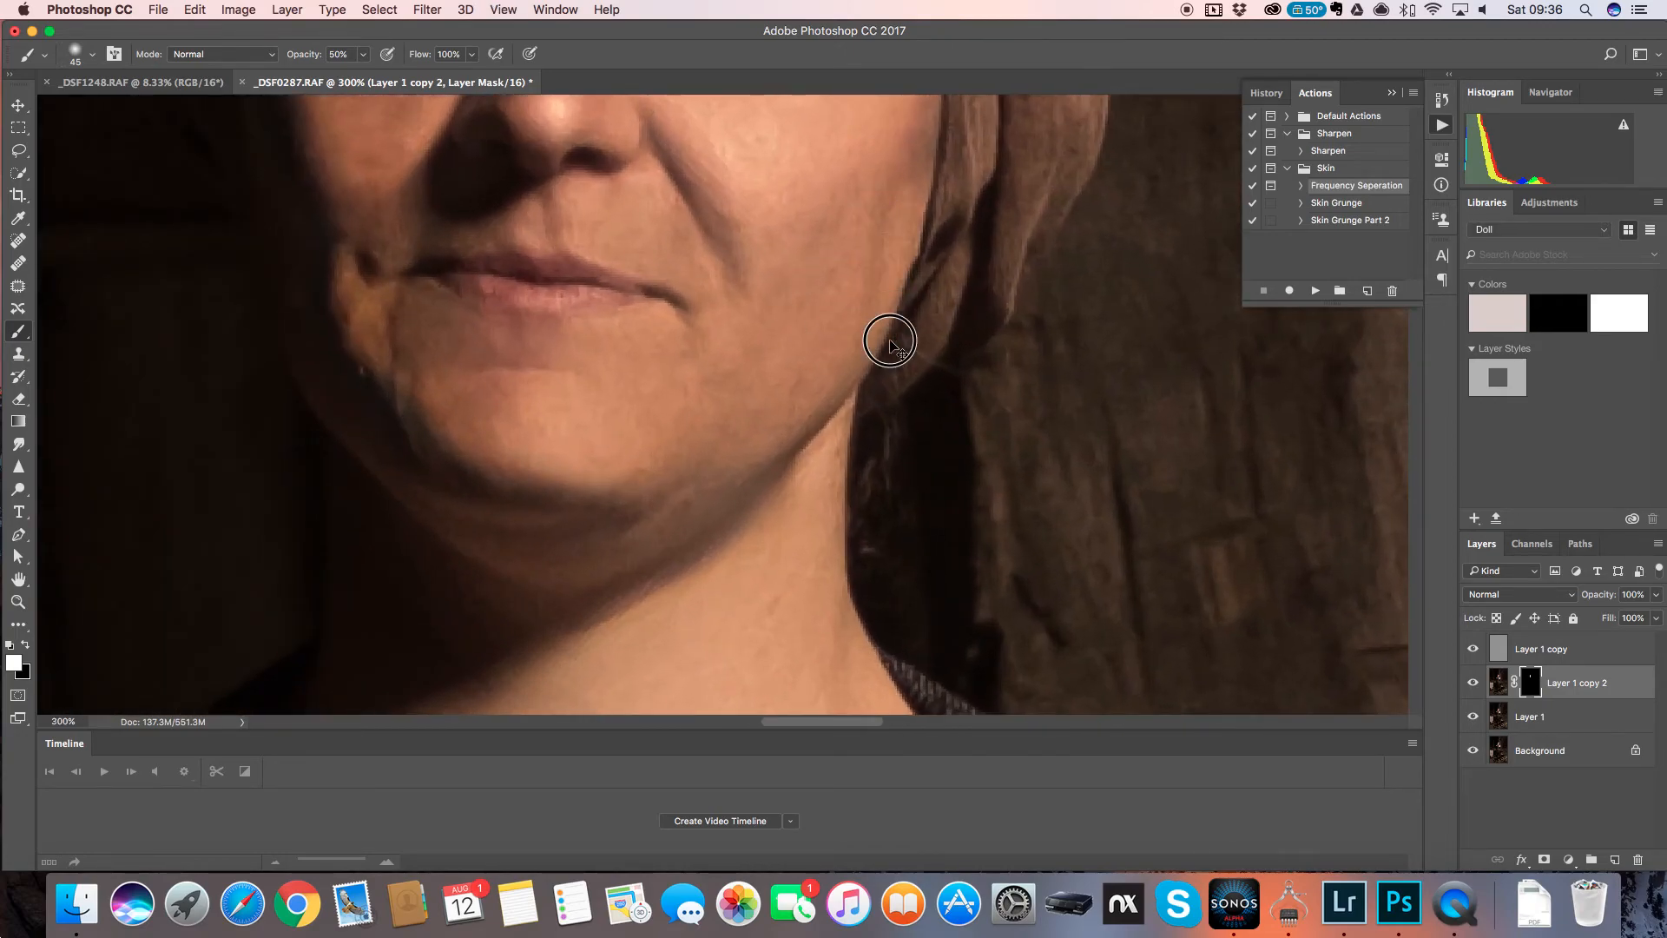
scroll(886, 347, "up", 5)
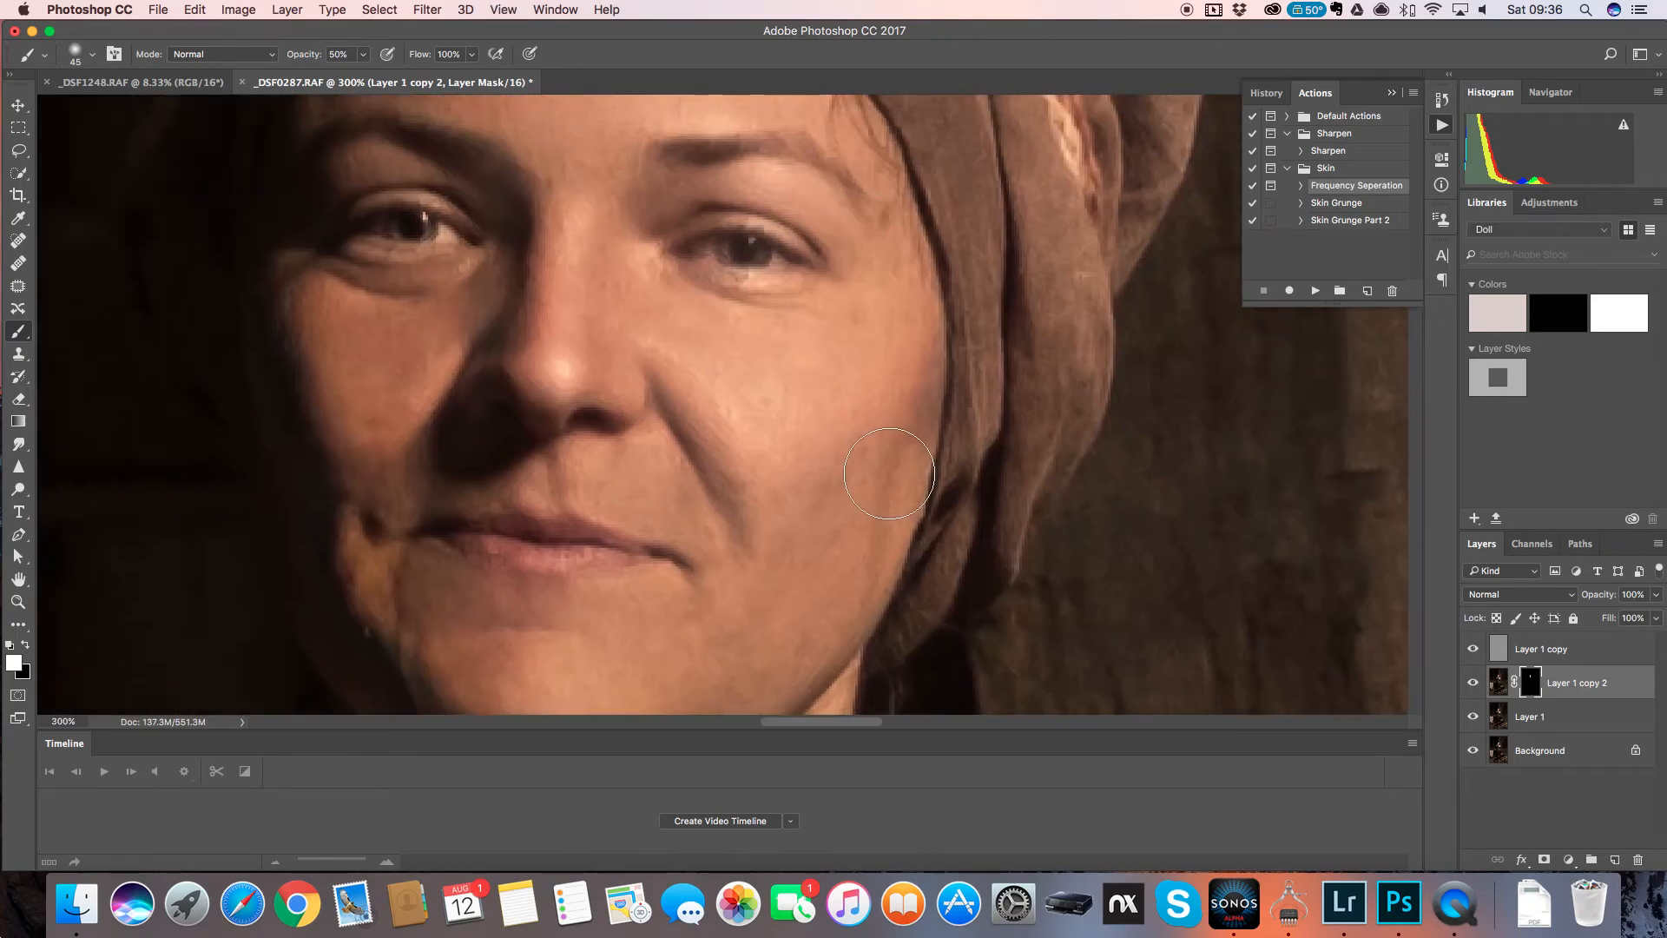
left_click(926, 372, "alt")
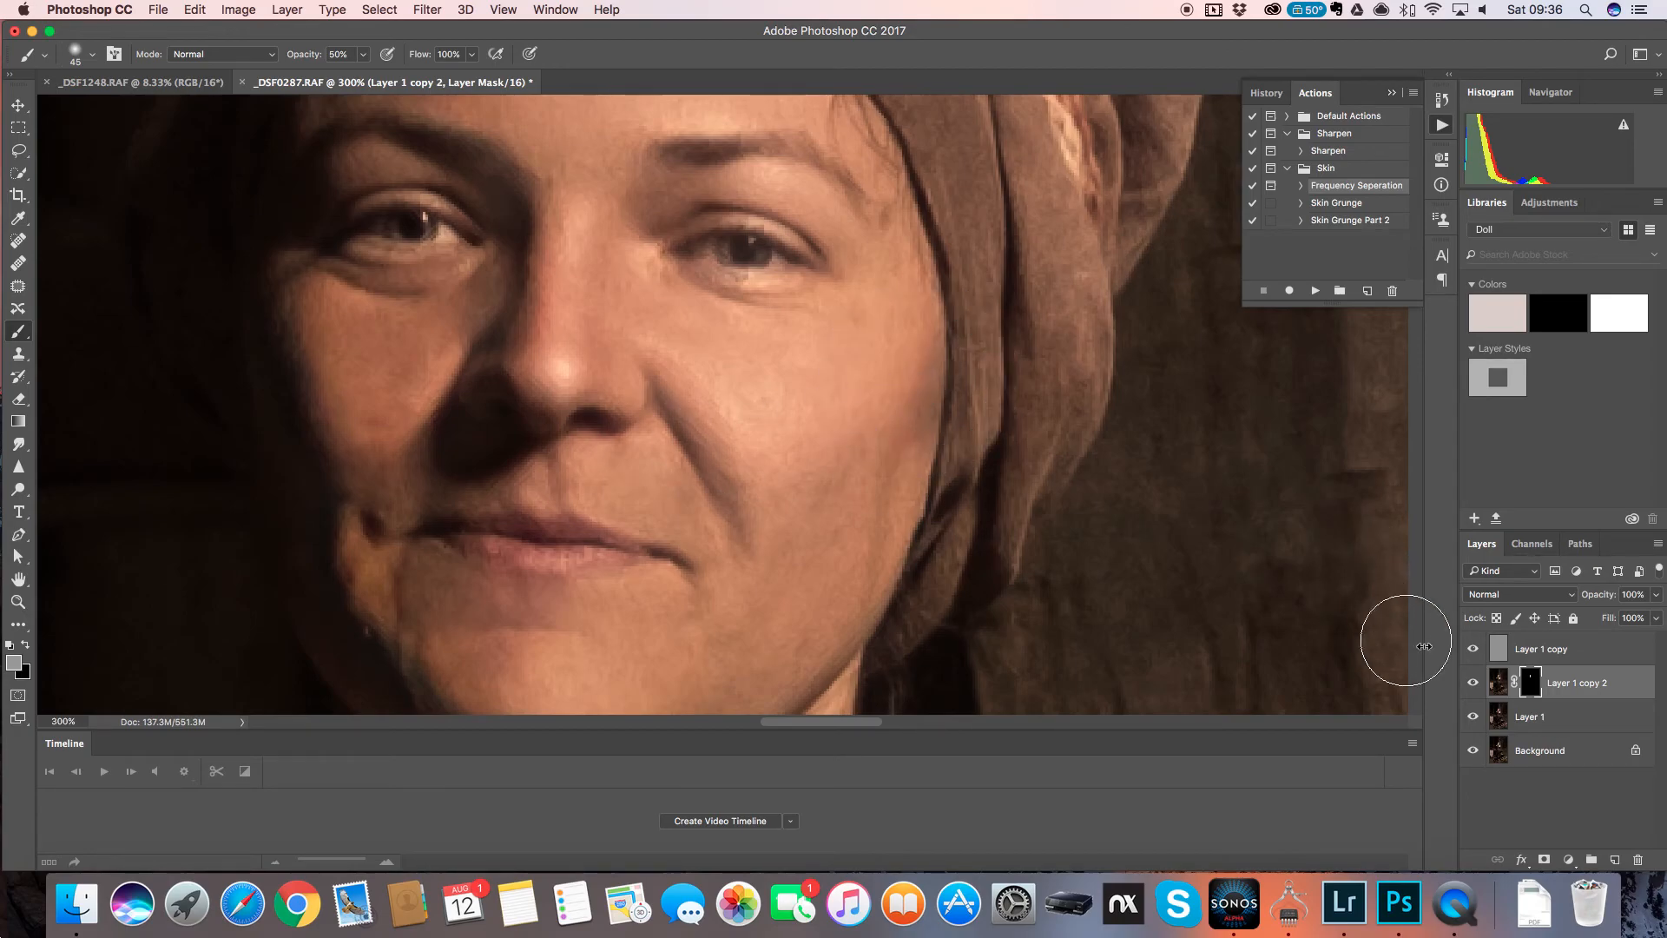
left_click(1500, 683)
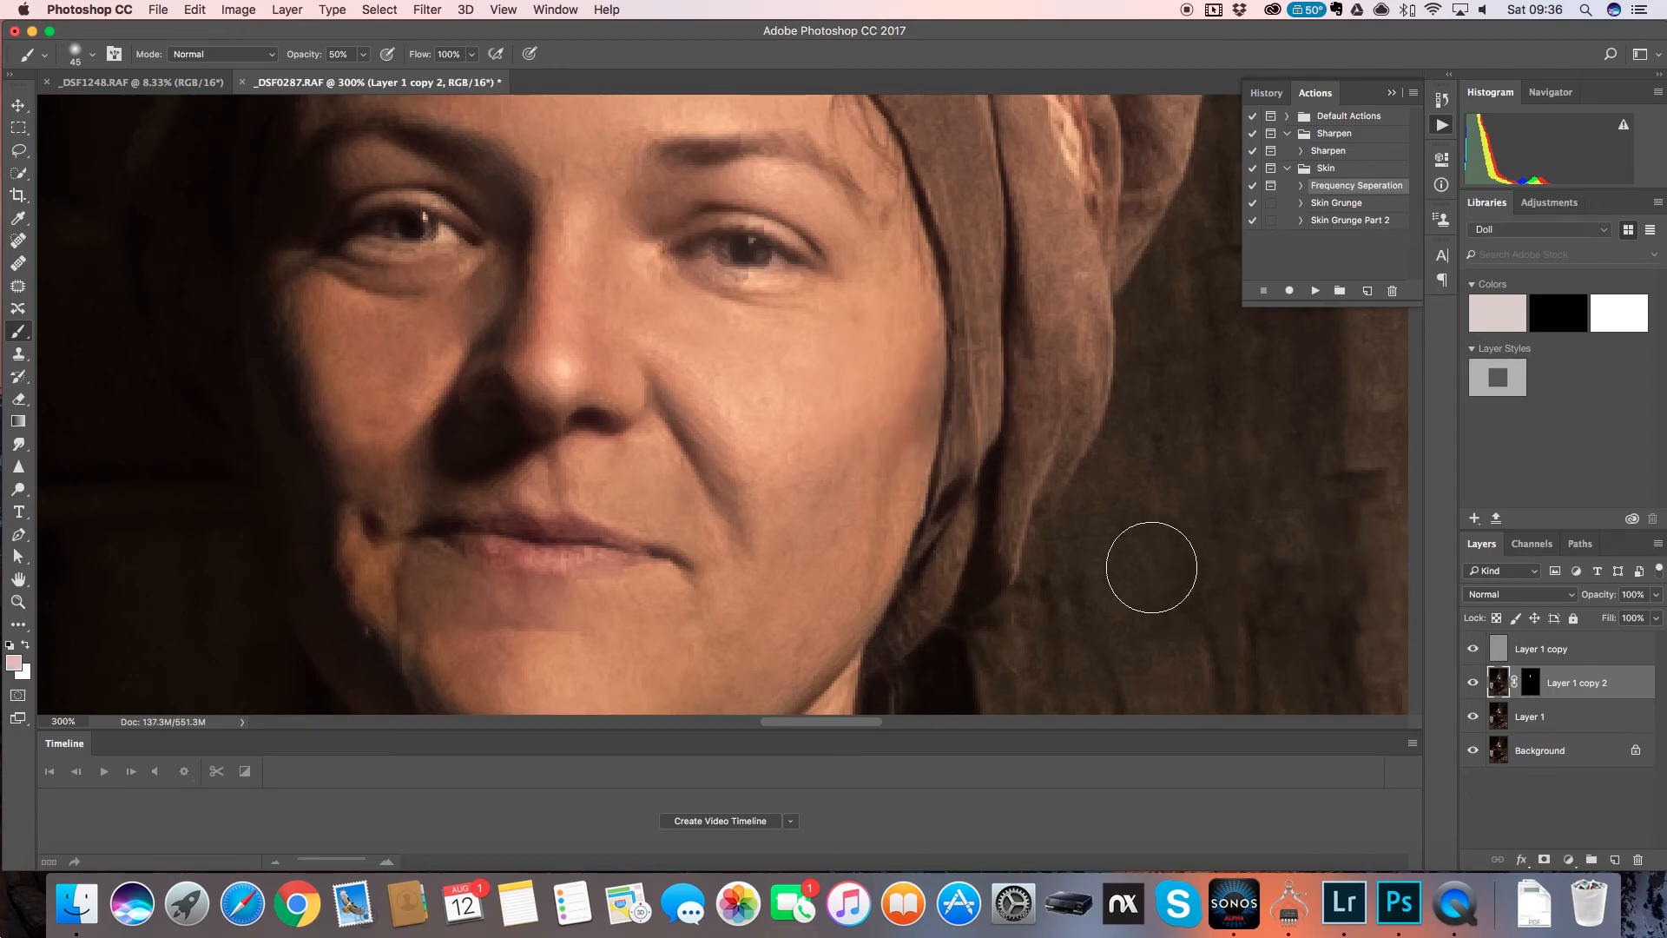
left_click(920, 366, "alt")
left_click(1615, 860)
- Paint the sampled skin tone on Layer 2 along the cheek's edge beside the headscarf with a 25-pixel brush
key("bracketright")
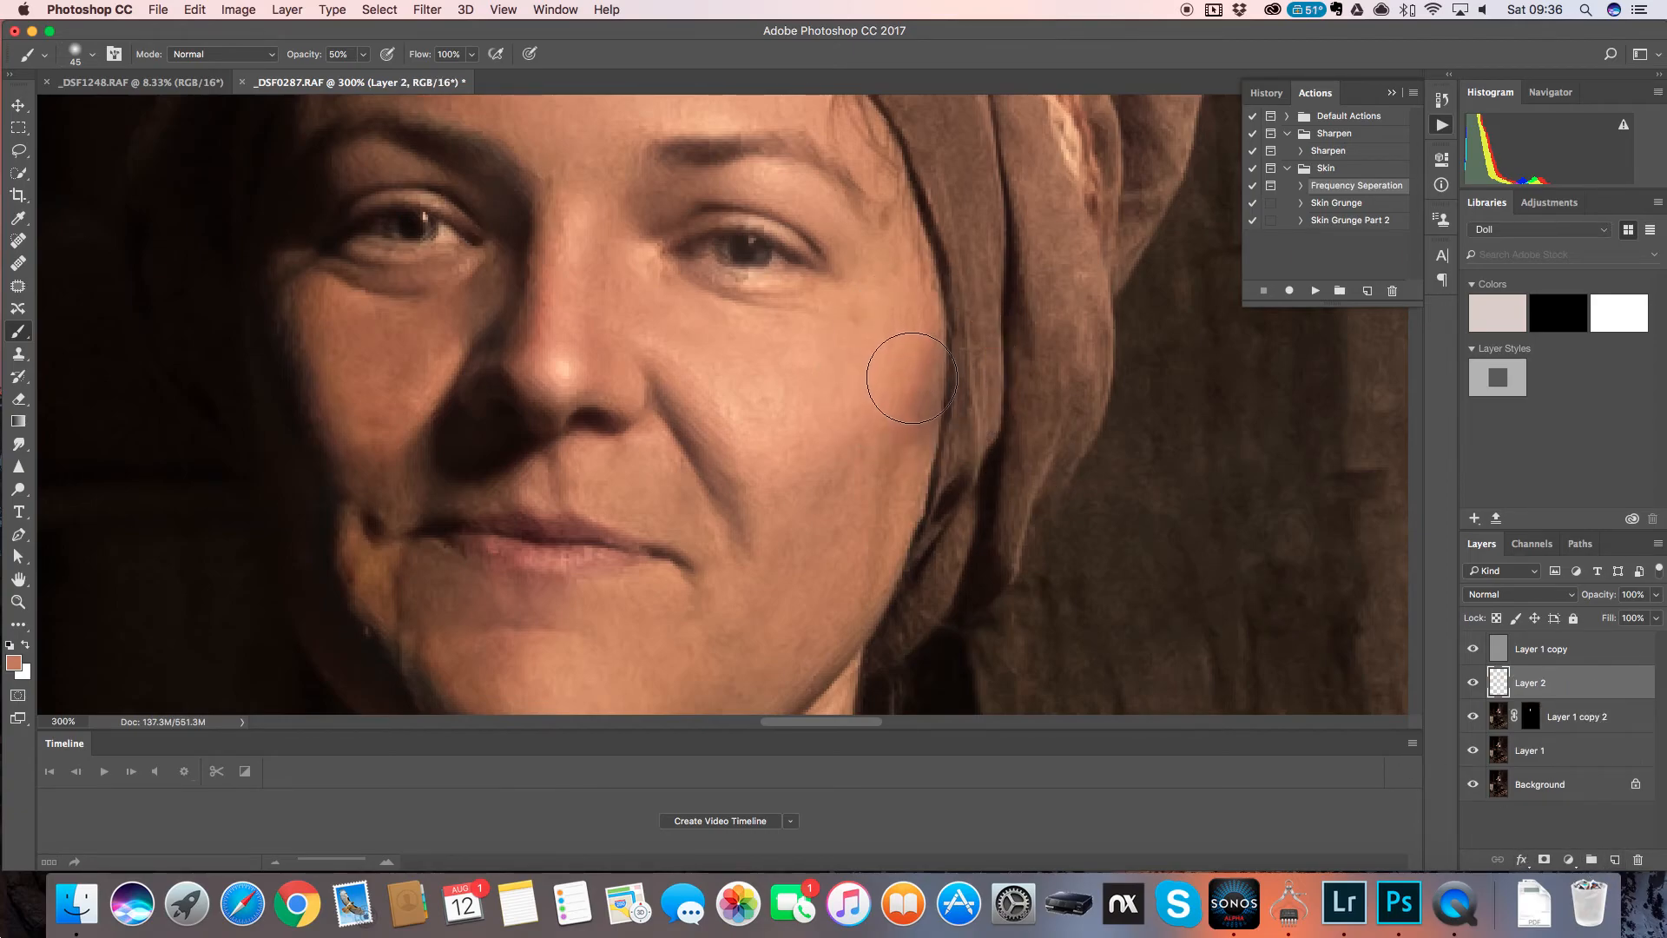
key("bracketleft")
key("bracketleft")
key("bracketleft")
key("bracketleft")
key("bracketleft")
left_click_drag(924, 393, 920, 370)
- Sample nearby skin tones and paint them on Layer 2 beneath the lower lip and across the chin with a 25-pixel brush at 10% opacity
left_click(919, 384, "alt")
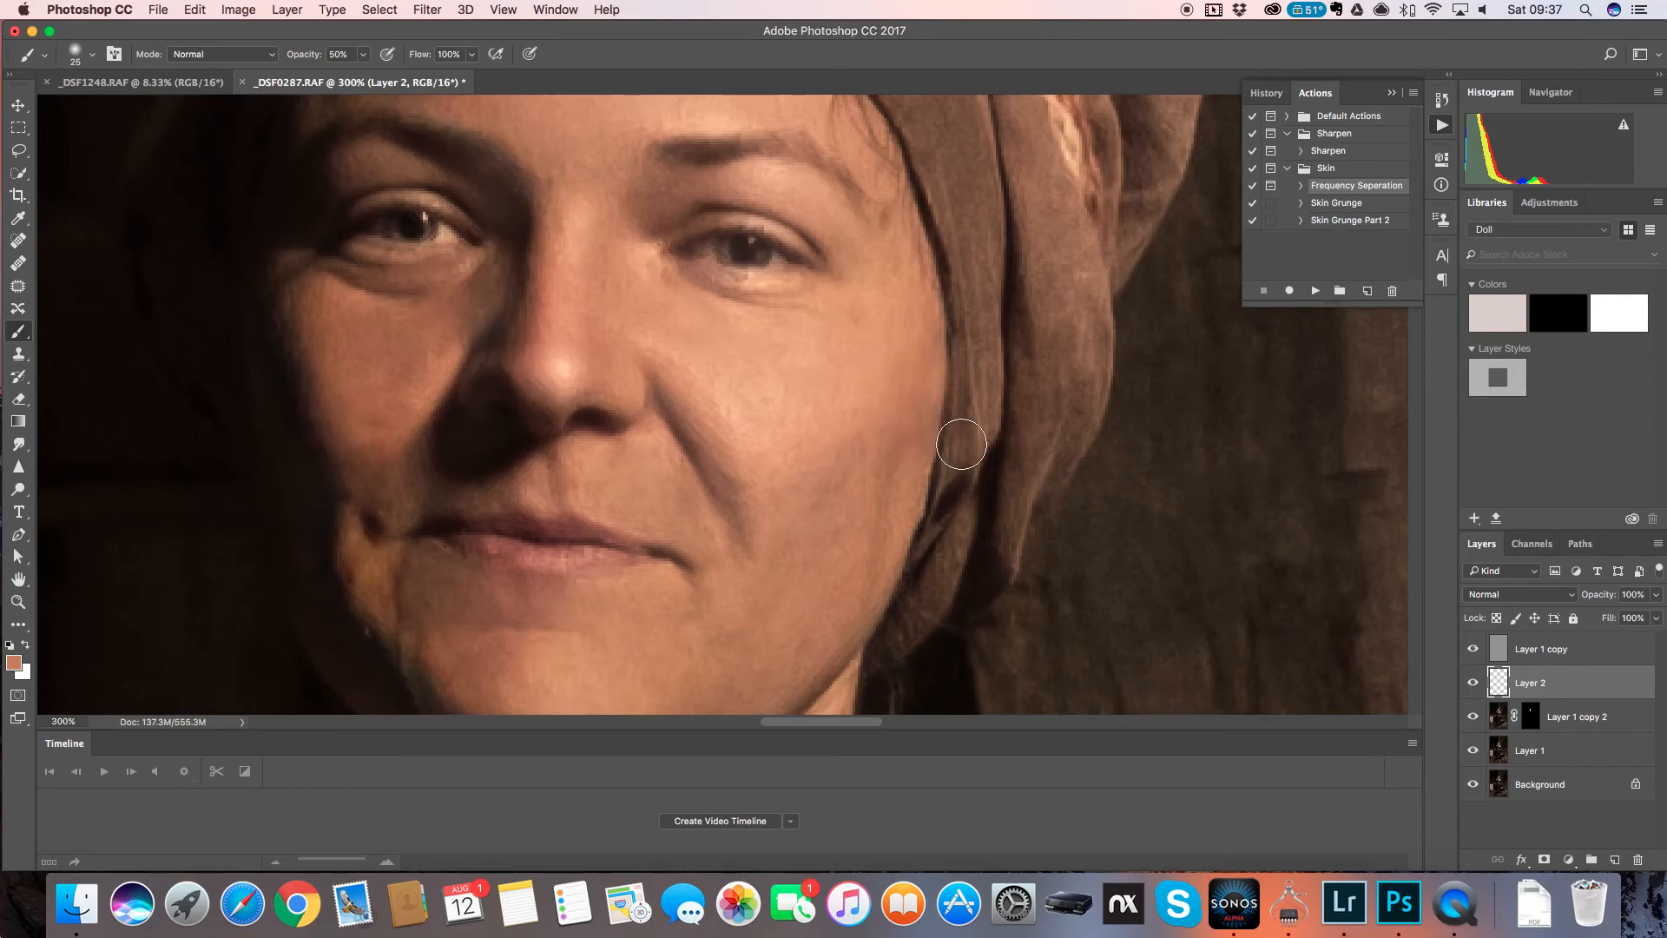
key("1")
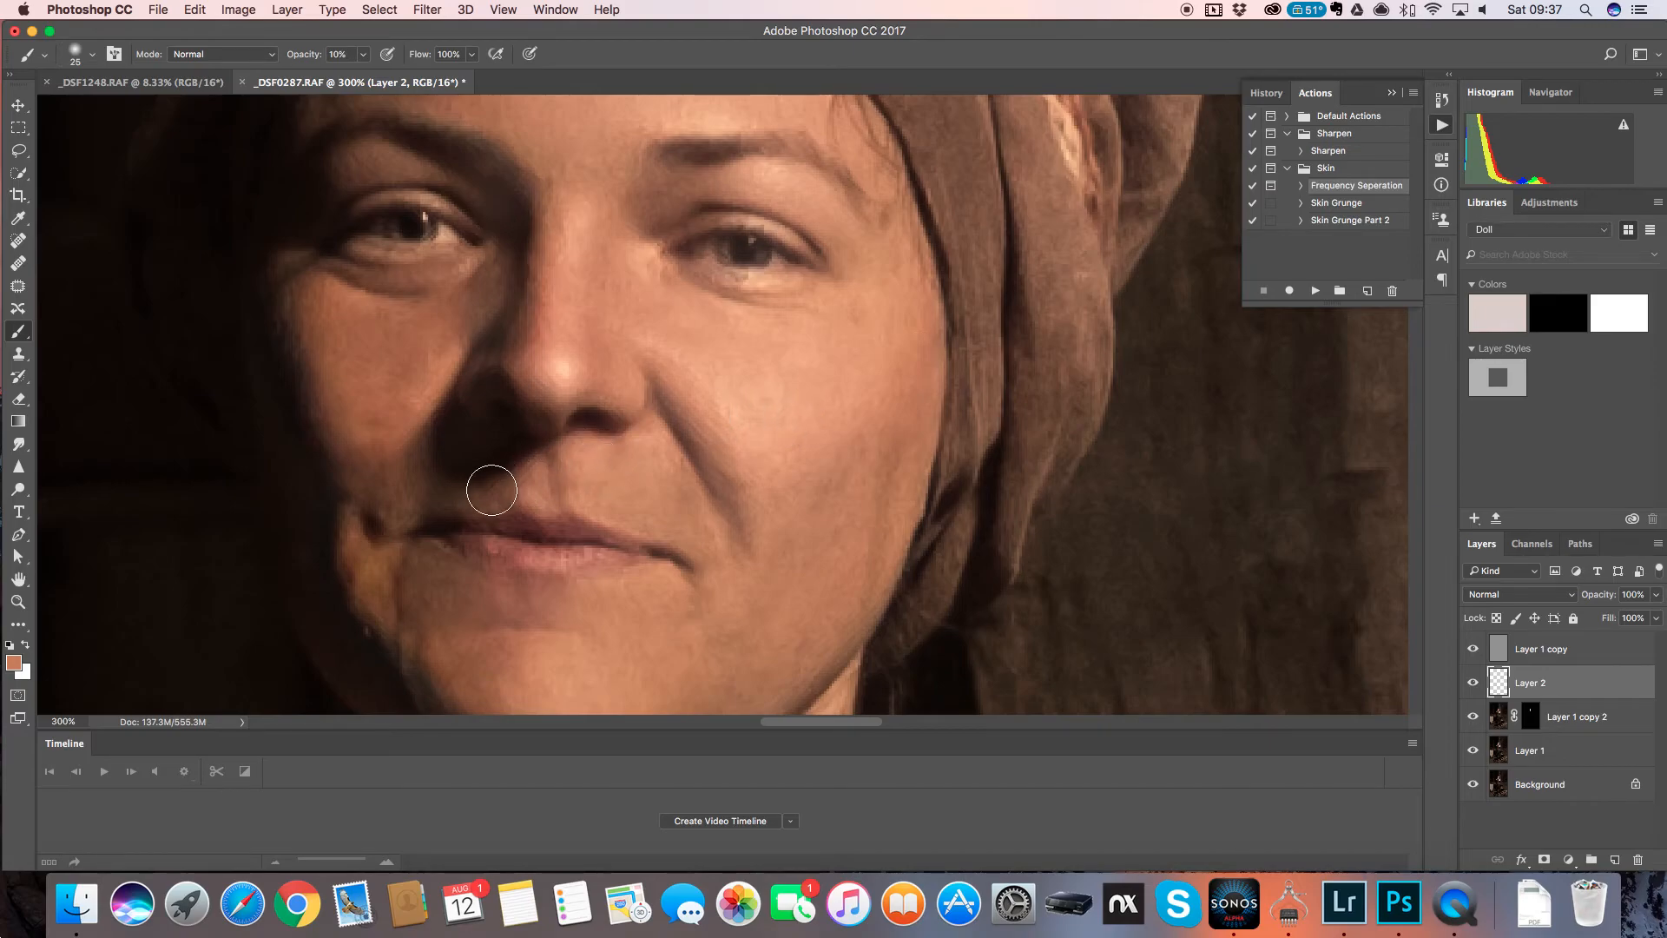
left_click(434, 572, "alt")
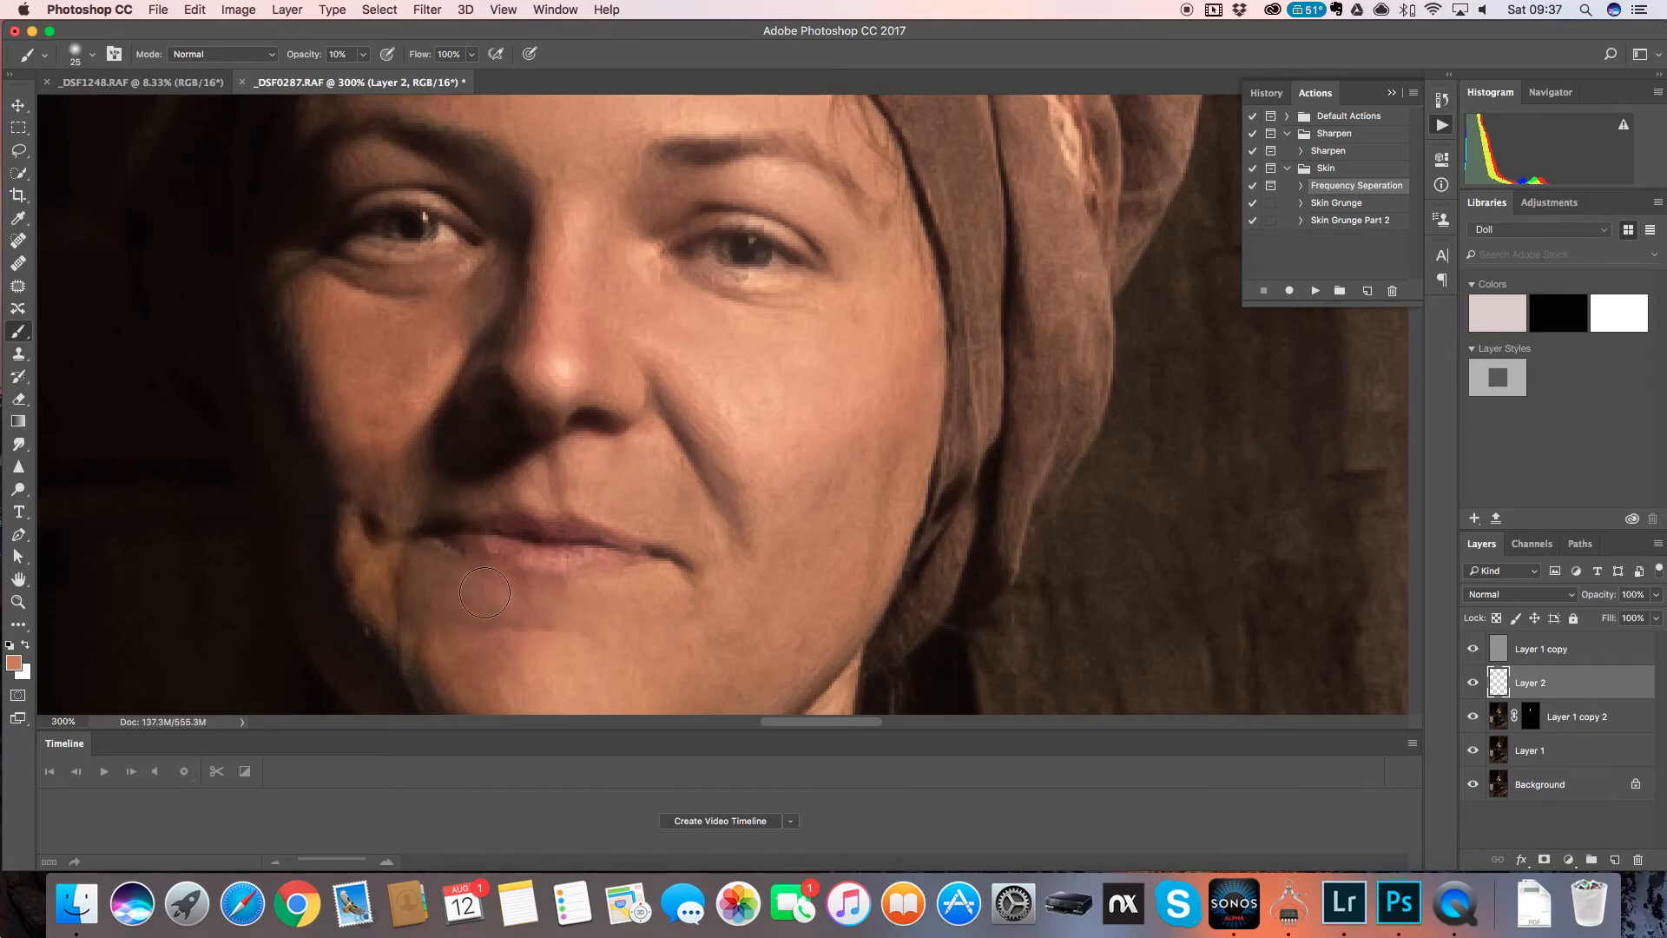
mouse_move(583, 597)
left_mouse_down()
mouse_move(492, 596)
mouse_move(573, 611)
mouse_move(516, 600)
left_mouse_up()
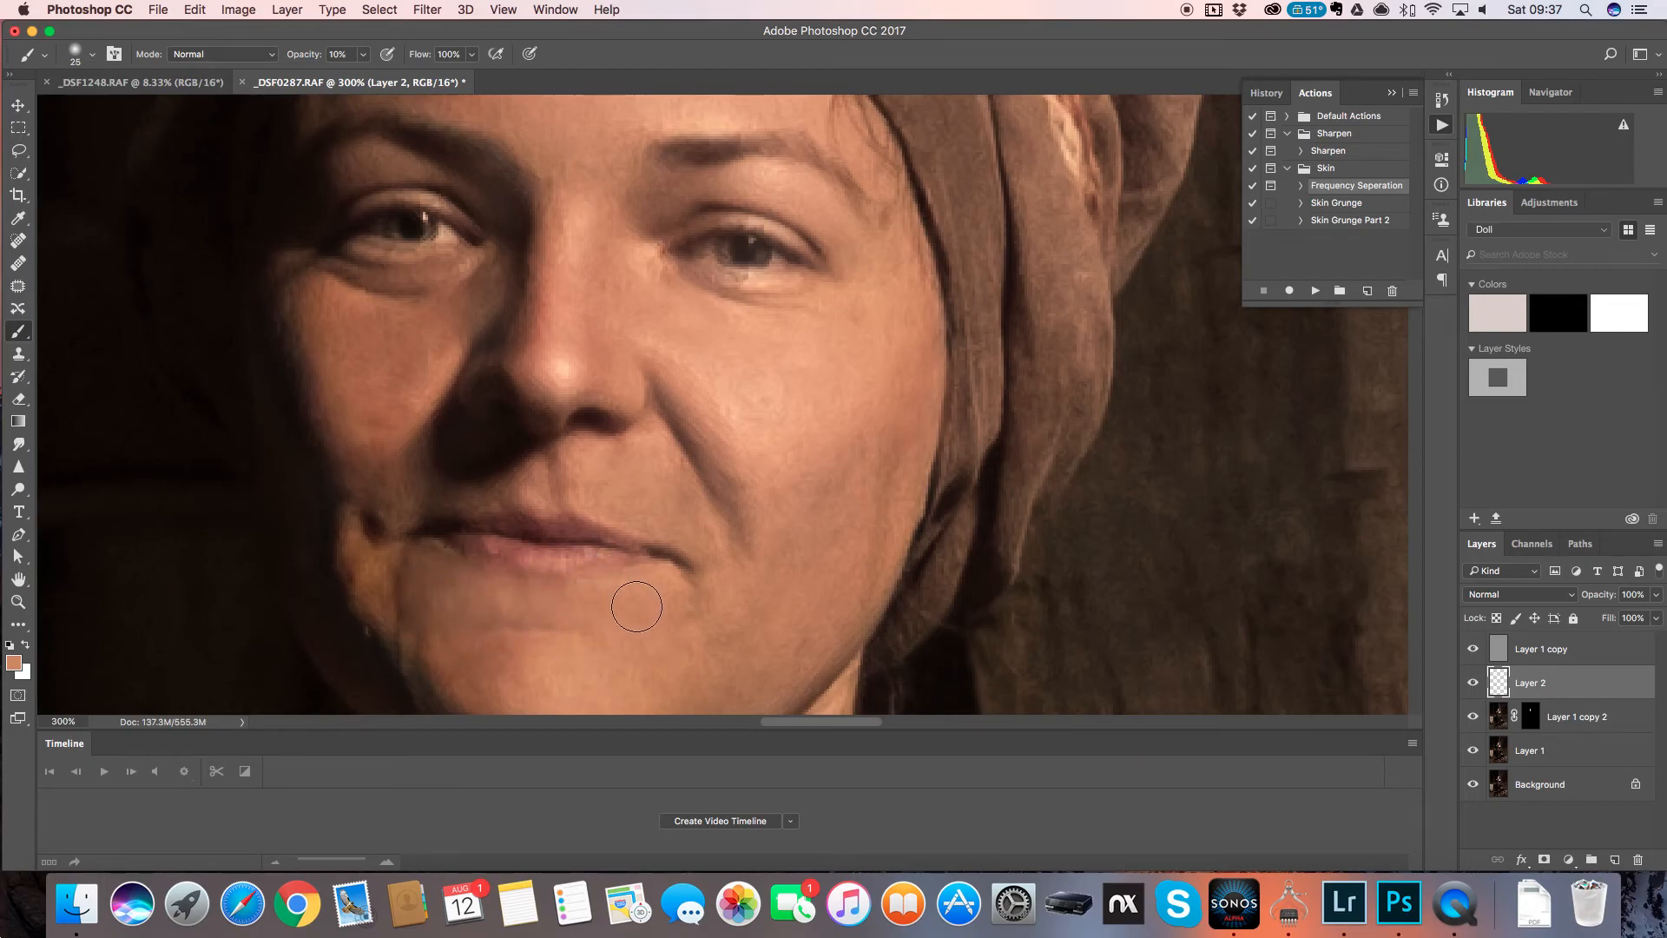
mouse_move(521, 608)
left_mouse_down()
mouse_move(561, 664)
mouse_move(524, 664)
mouse_move(596, 667)
mouse_move(546, 625)
left_mouse_up()
left_click(567, 675, "alt")
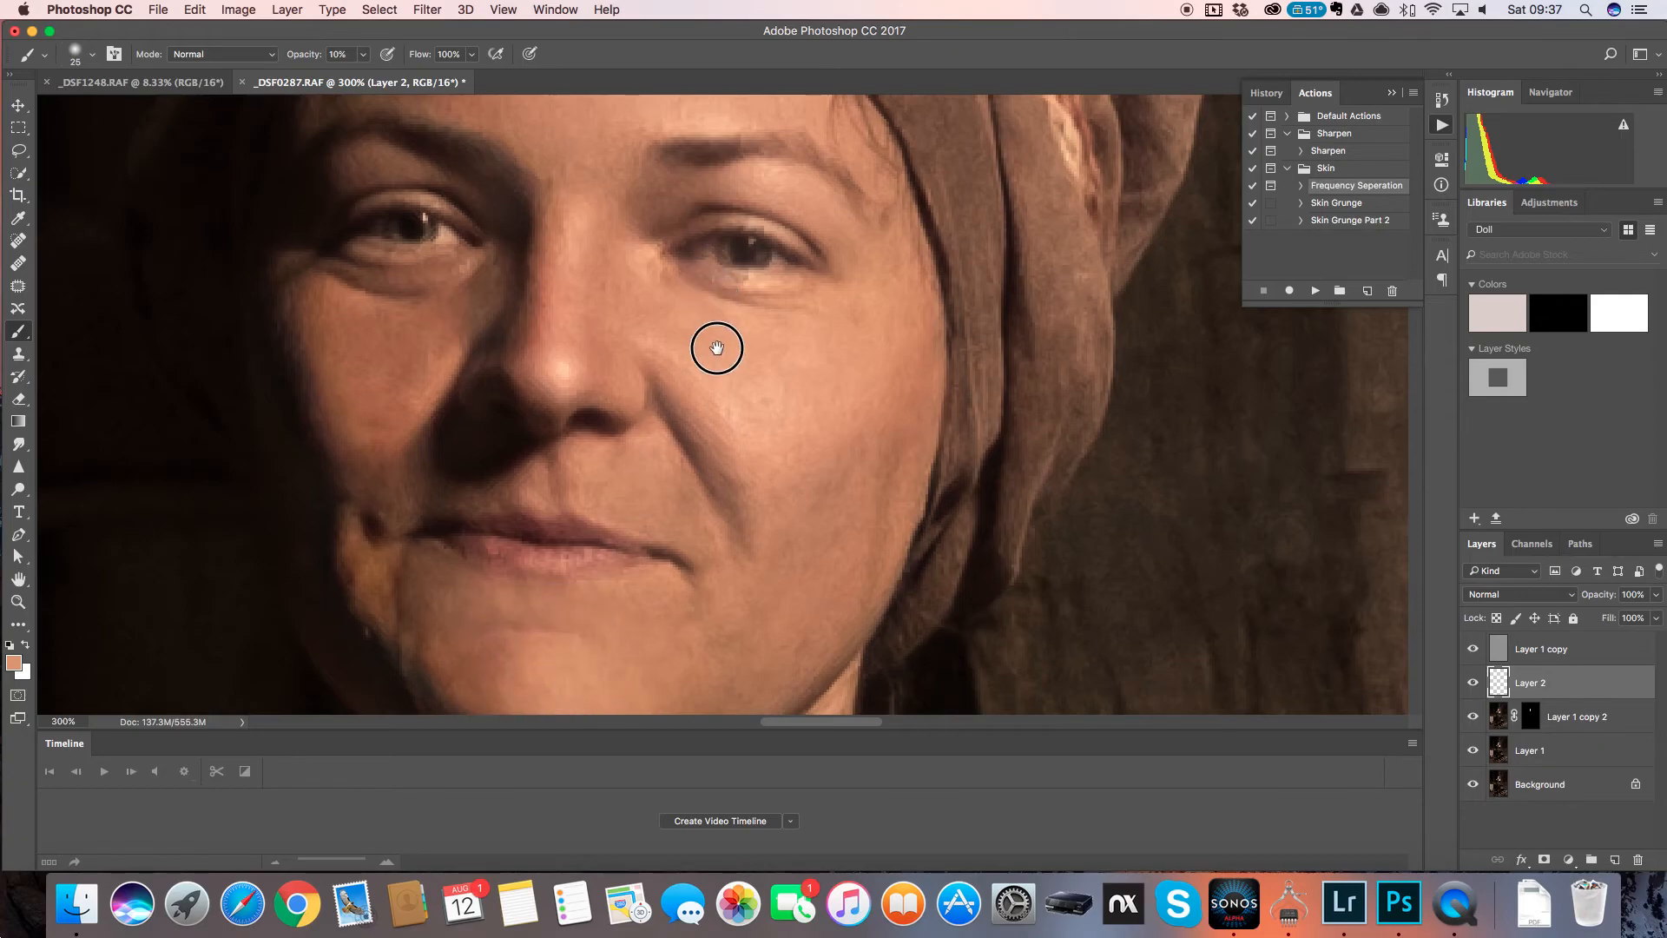
scroll(714, 346, "up", 8)
left_click(694, 345)
left_click_drag(695, 345, 609, 355)
mouse_move(446, 278)
left_mouse_down()
mouse_move(436, 288)
mouse_move(453, 282)
left_mouse_up()
- Add a Curves adjustment above Layer 2 and brighten it by raising the highlights and setting a shadow point to input 58, output 74
key("super+minus")
key("super+minus")
key("super+minus")
key("super+minus")
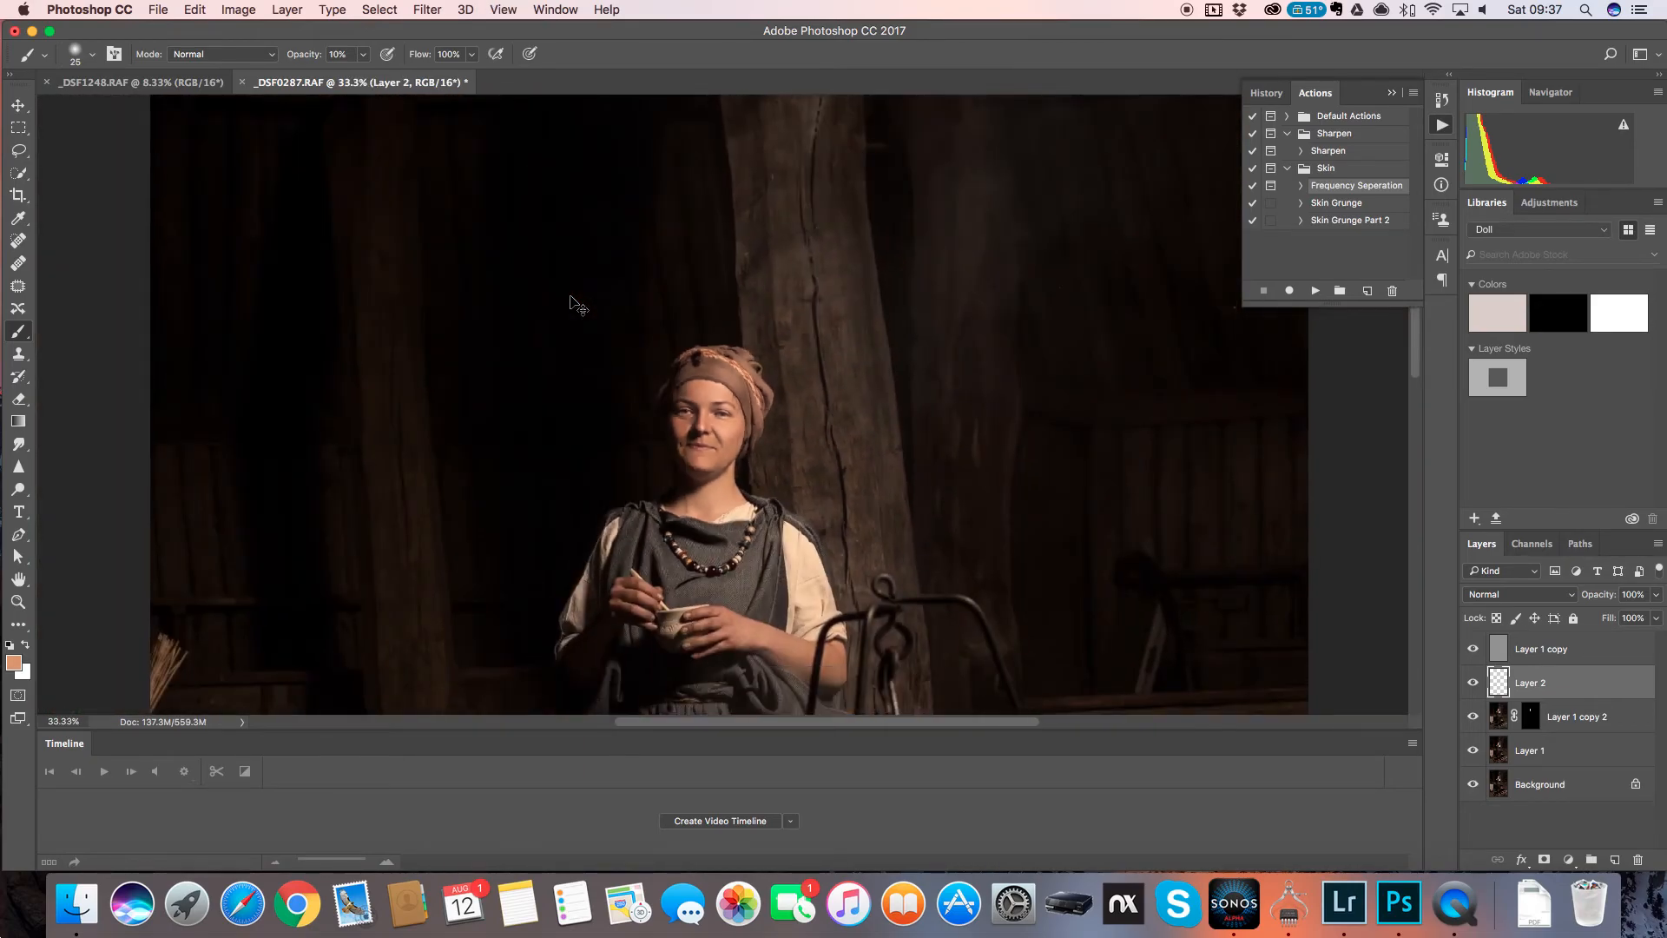
key("super+minus")
key("super+plus")
key("super+plus")
left_click_drag(653, 391, 636, 151)
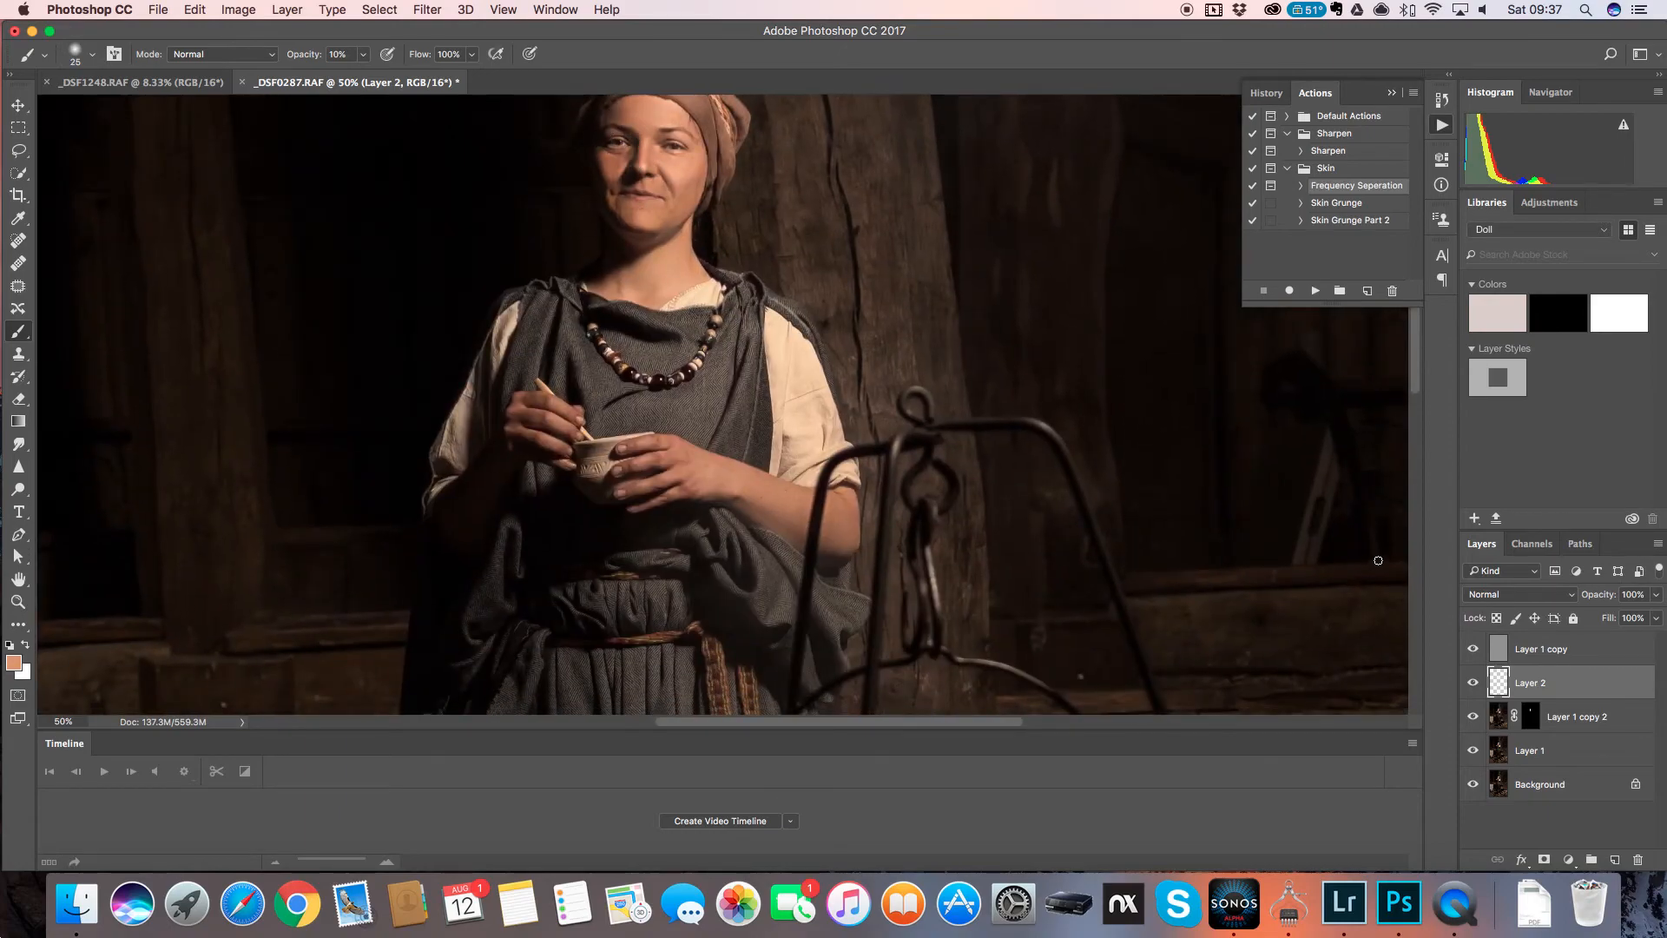
left_click(1573, 860)
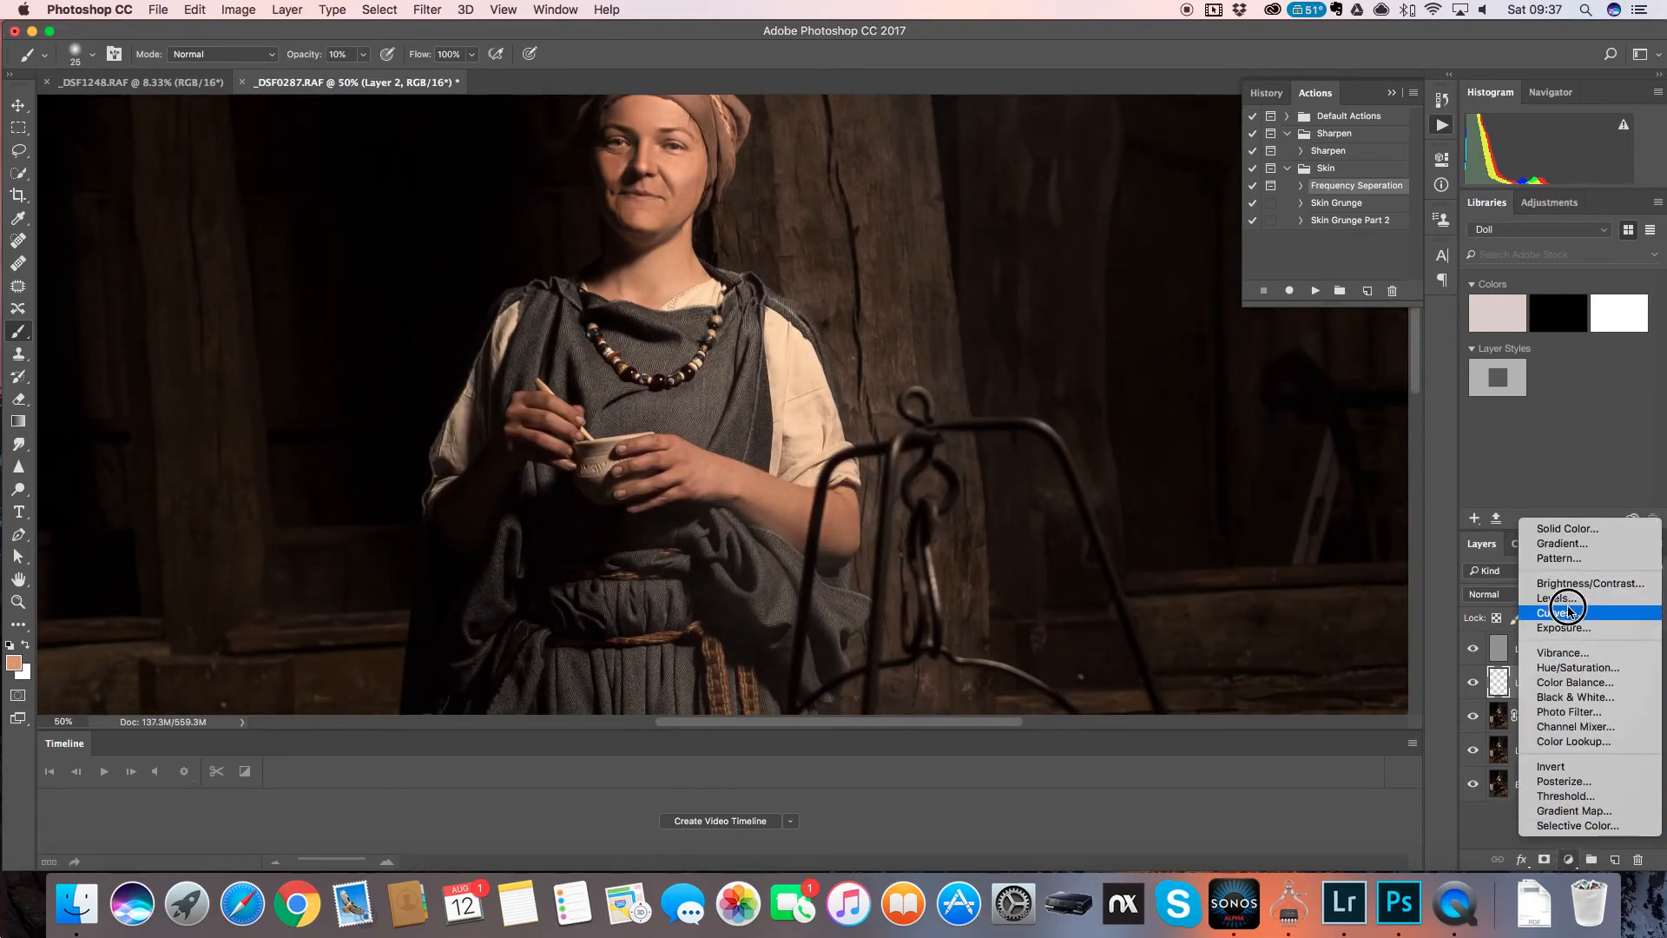
left_click(1563, 619)
left_click_drag(1351, 293, 1351, 280)
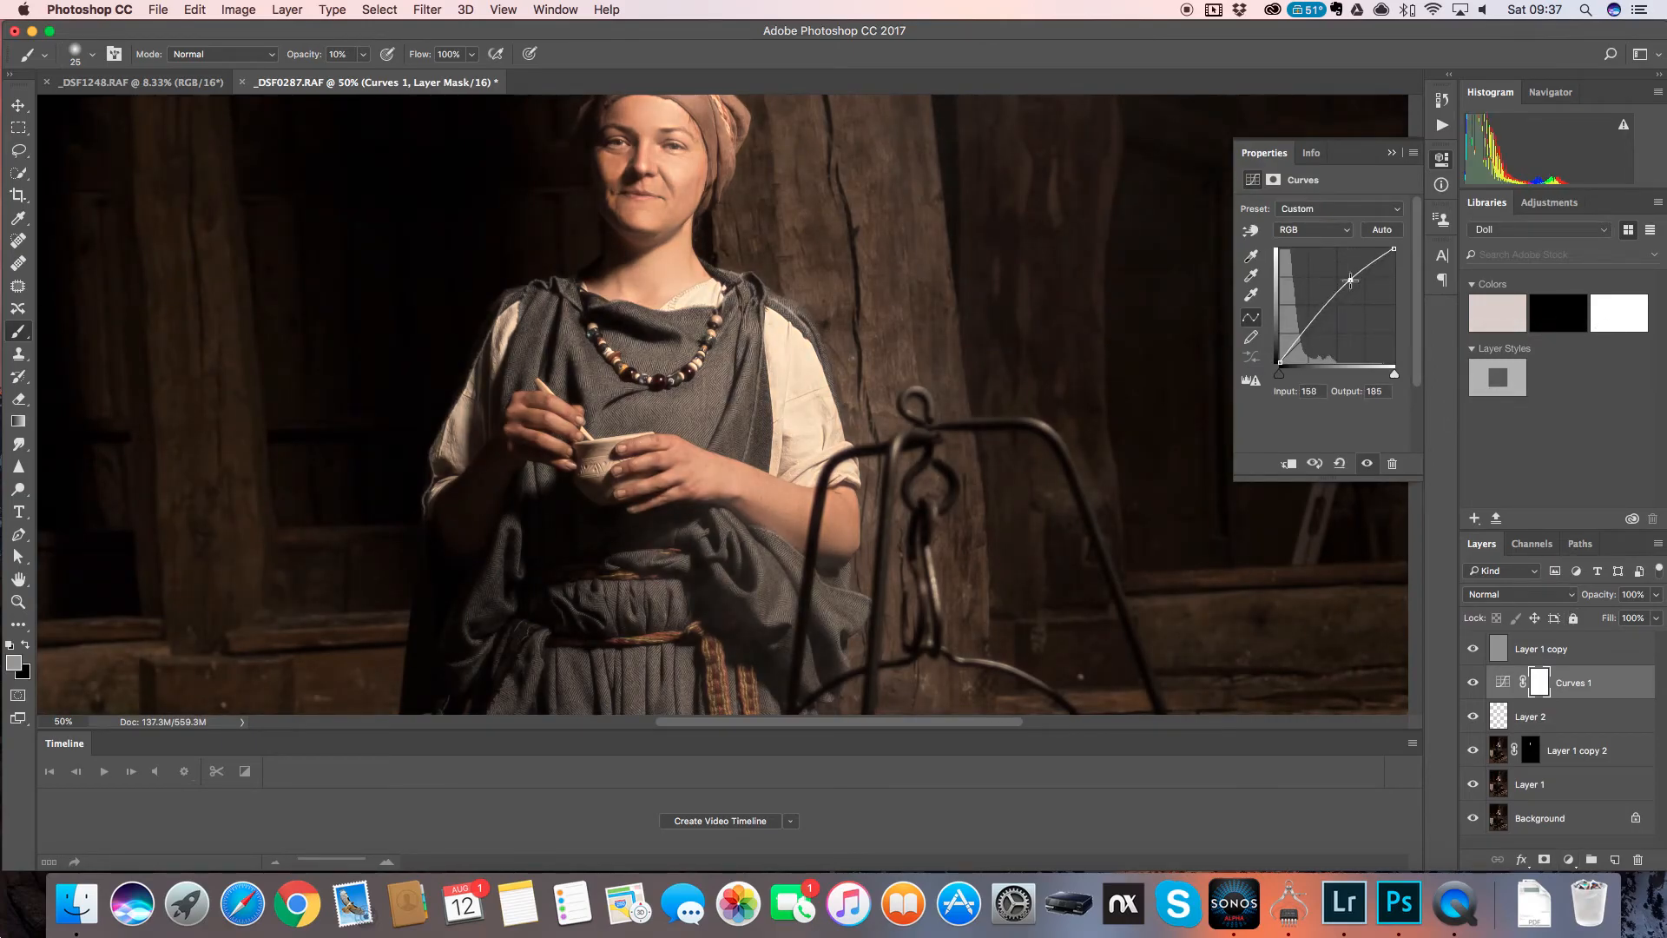
left_click(1304, 327)
left_click(1361, 278)
left_click_drag(1361, 280, 1381, 264)
left_click(1309, 336)
left_click_drag(1308, 331, 1307, 330)
- Invert the Curves 1 mask to black and make white the foreground colour
key("super+i")
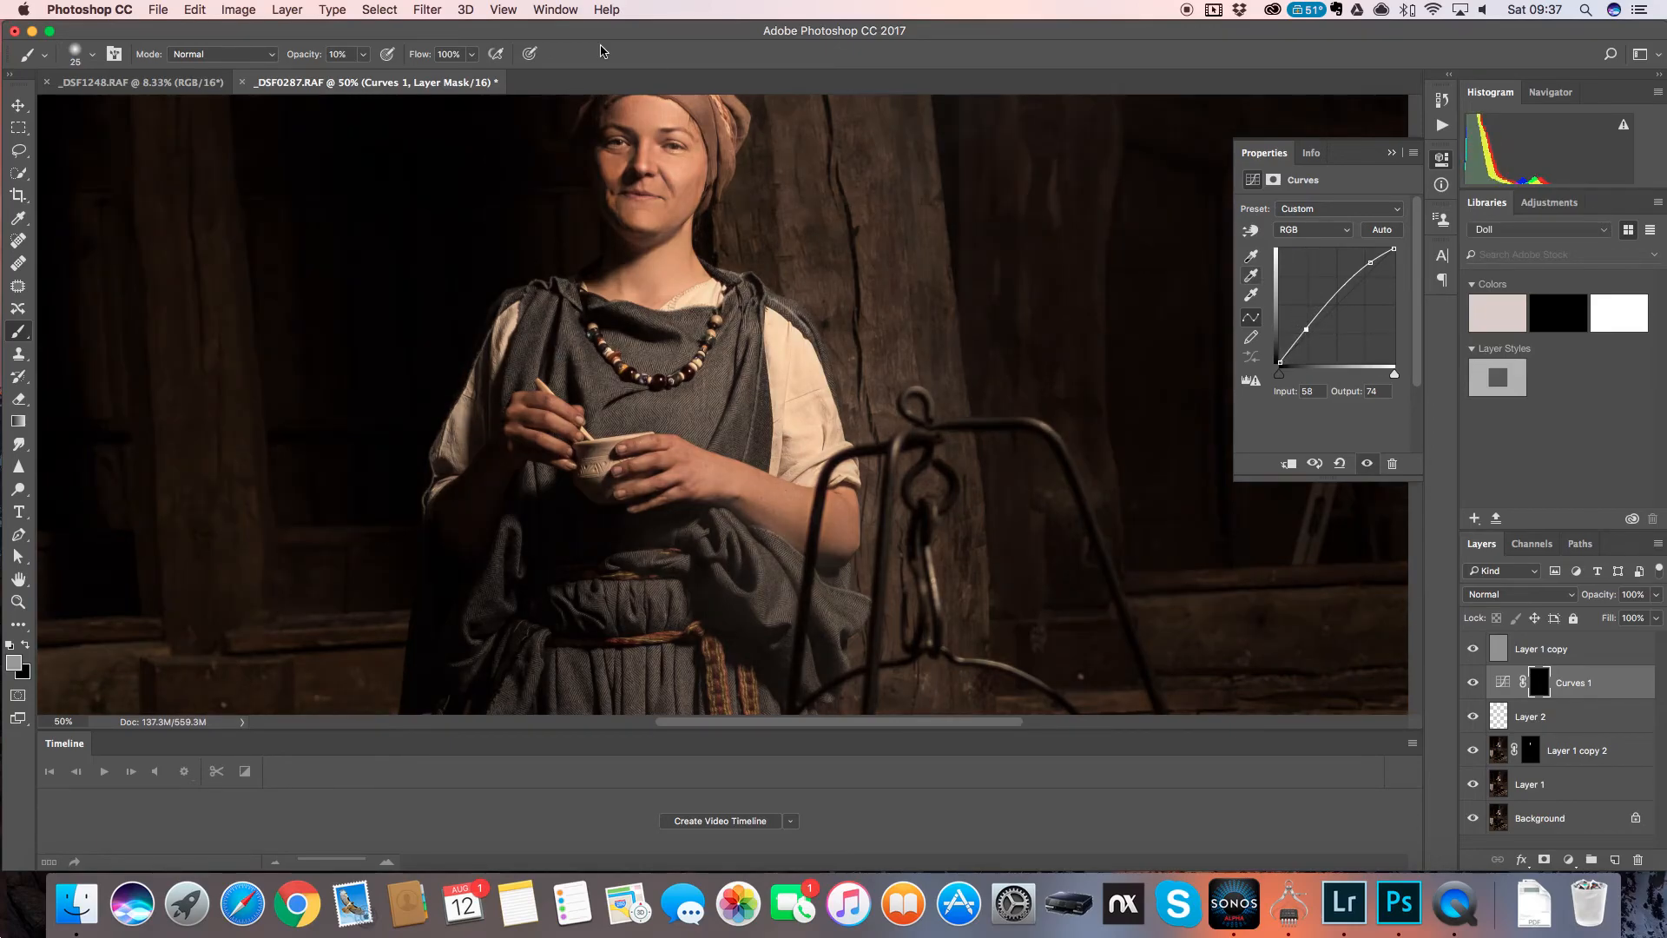
key("super+plus")
key("super+plus")
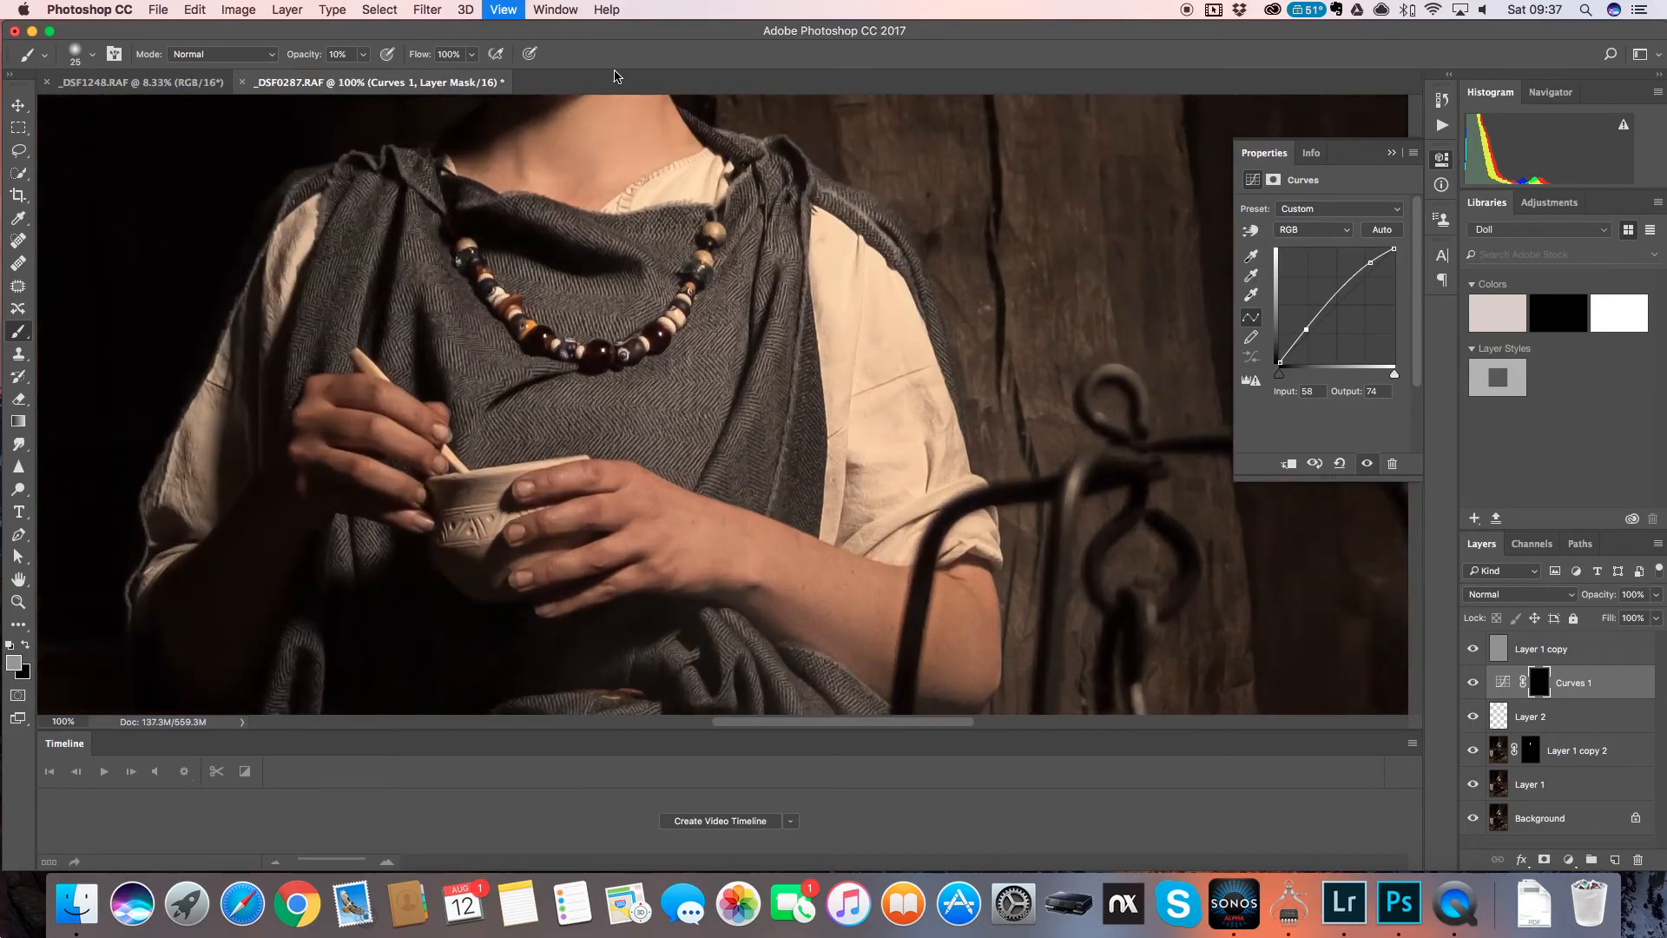
left_click_drag(573, 171, 610, 306)
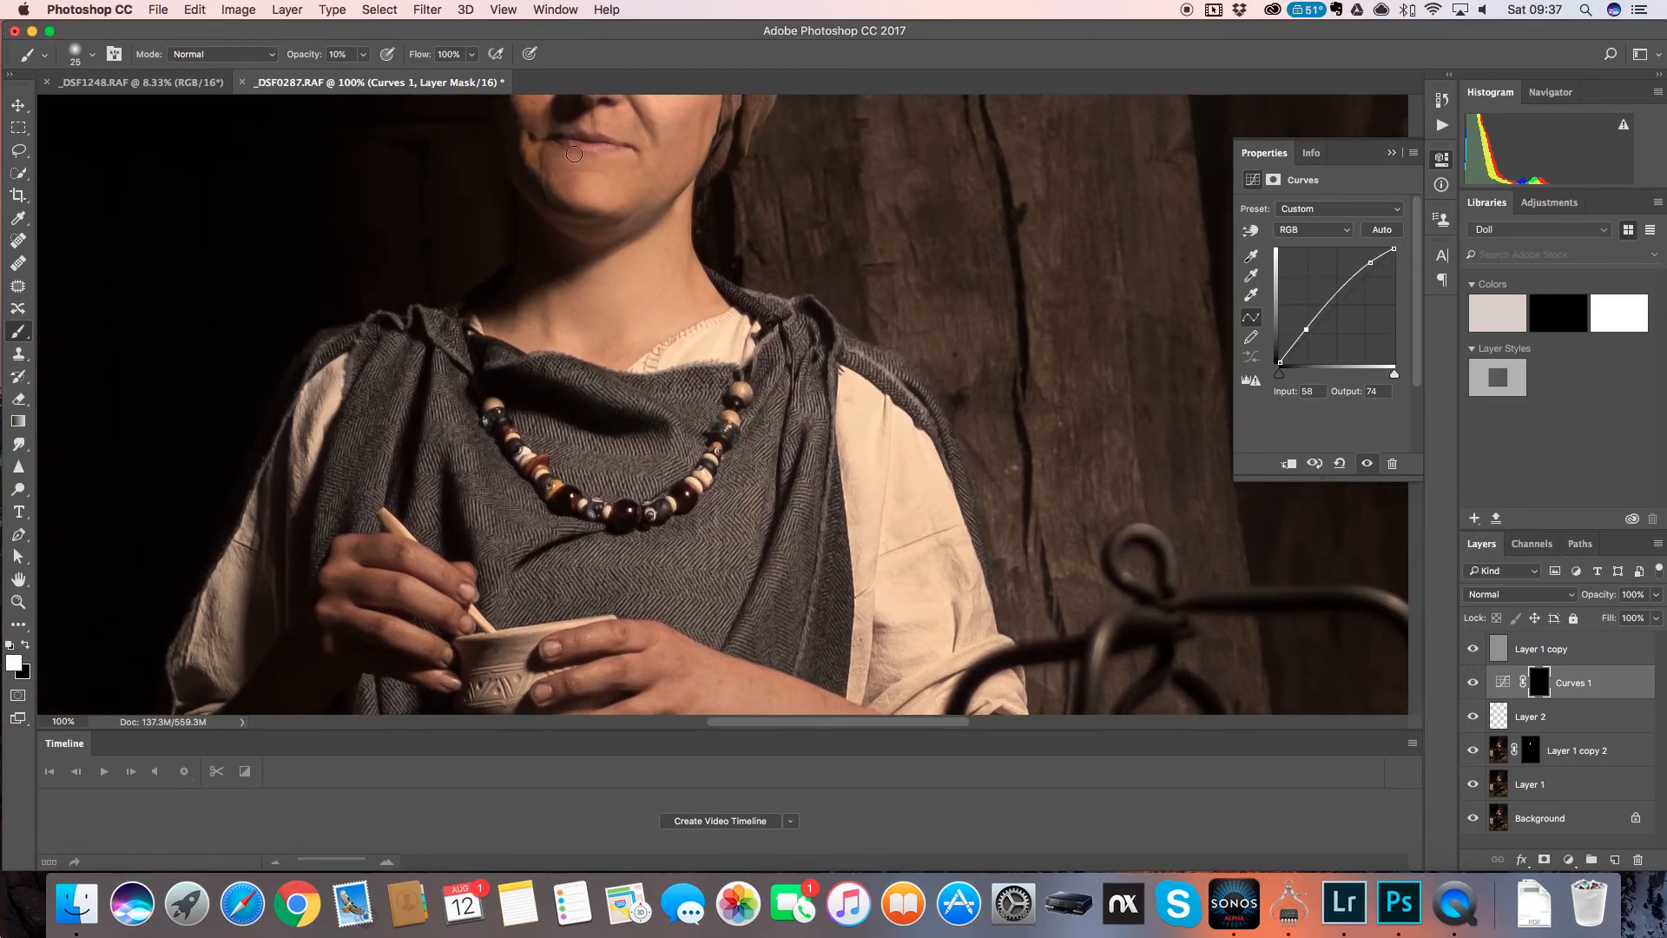
left_click_drag(640, 178, 666, 346)
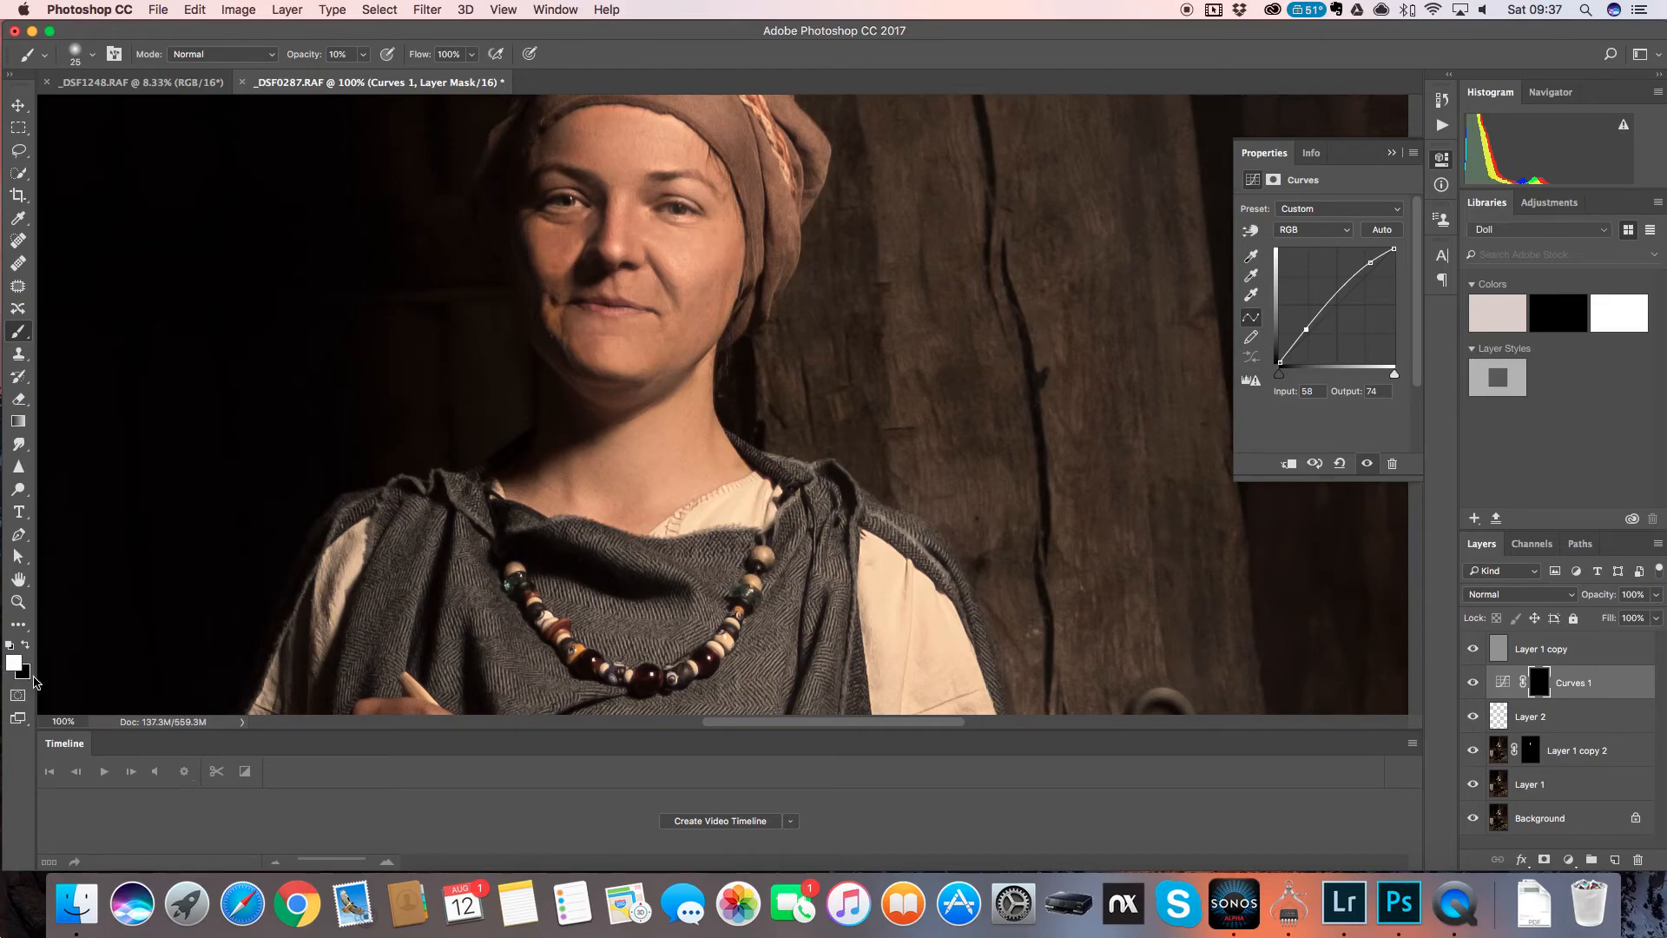
- Paint white on the Curves mask over the cheek, forehead, nose and chin at 10% opacity, varying the brush size up to 80 pixels
key("]")
key("]")
key("]")
key("]")
key("]")
key("]")
key("]")
key("]")
mouse_move(692, 257)
left_mouse_down()
mouse_move(663, 246)
mouse_move(720, 261)
left_mouse_up()
mouse_move(646, 142)
left_mouse_down()
mouse_move(664, 144)
mouse_move(607, 136)
mouse_move(667, 144)
left_mouse_up()
key("[")
left_click_drag(627, 202, 624, 248)
key("]")
mouse_move(646, 354)
left_mouse_down()
mouse_move(594, 350)
mouse_move(636, 345)
mouse_move(673, 310)
left_mouse_up()
key("]")
key("]")
key("]")
key("]")
left_click_drag(711, 241, 699, 273)
key("[")
key("[")
key("[")
key("[")
key("[")
key("[")
key("[")
key("[")
key("[")
key("[")
key("[")
key("[")
key("]")
key("]")
key("]")
key("]")
key("]")
key("]")
key("]")
- Merge all visible layers into the Background
key("super+minus")
key("super+minus")
key("super+minus")
key("super+minus")
key("super+minus")
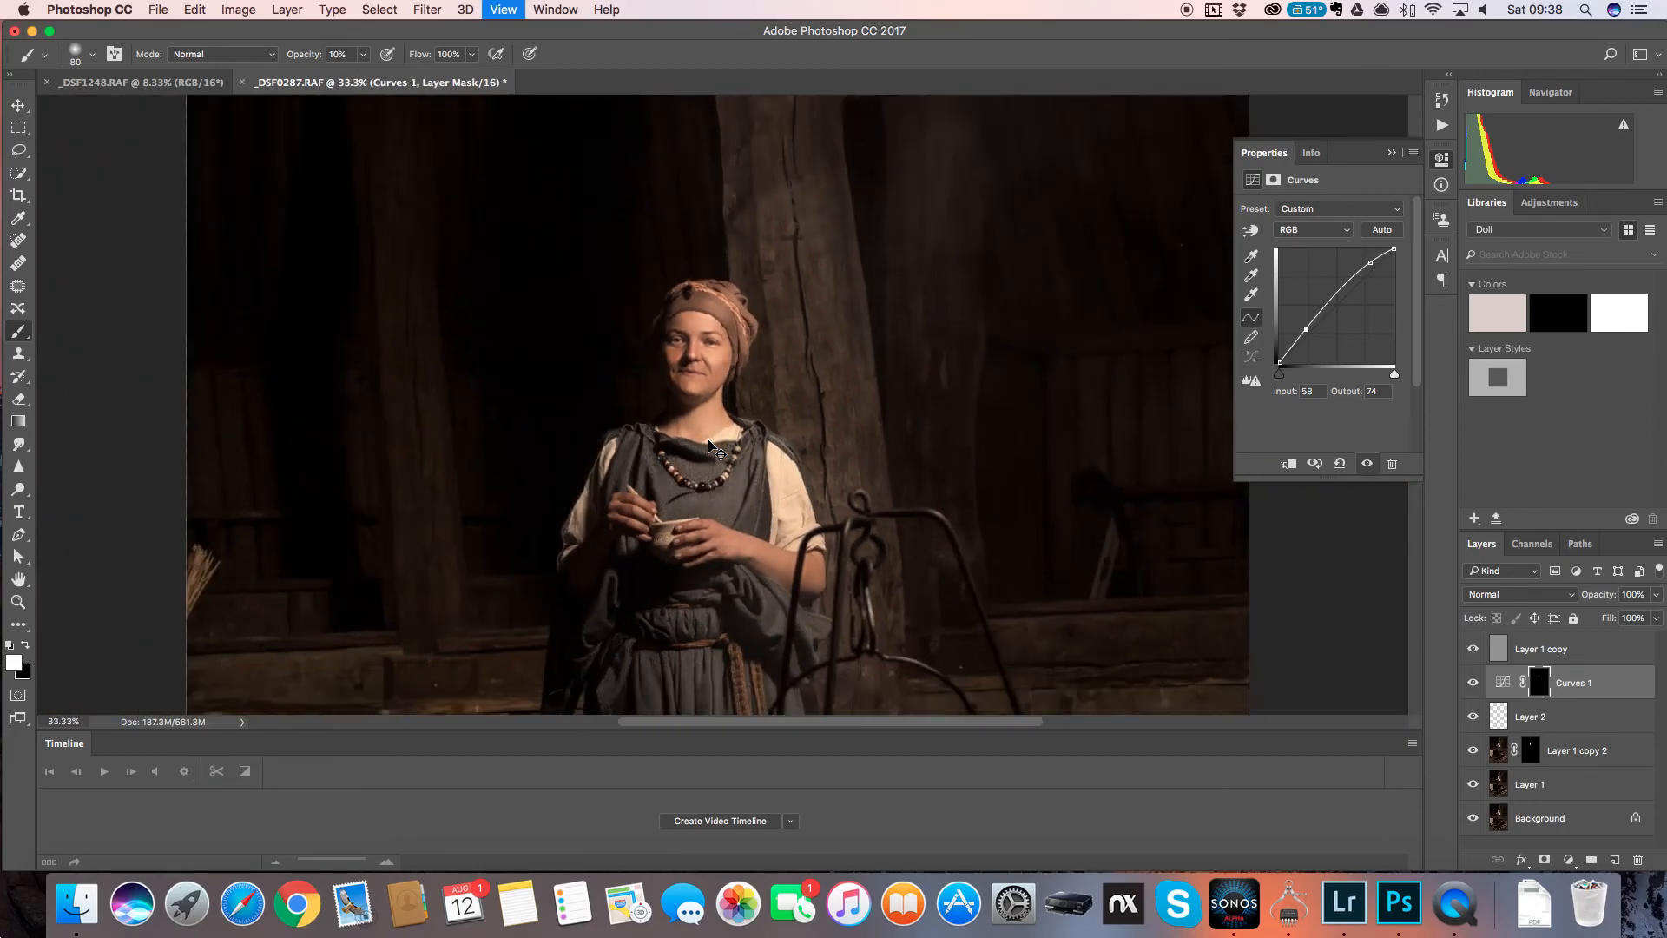
mouse_move(709, 440)
left_mouse_down()
mouse_move(709, 253)
mouse_move(673, 464)
mouse_move(680, 413)
left_mouse_up()
key("super+shift+e")
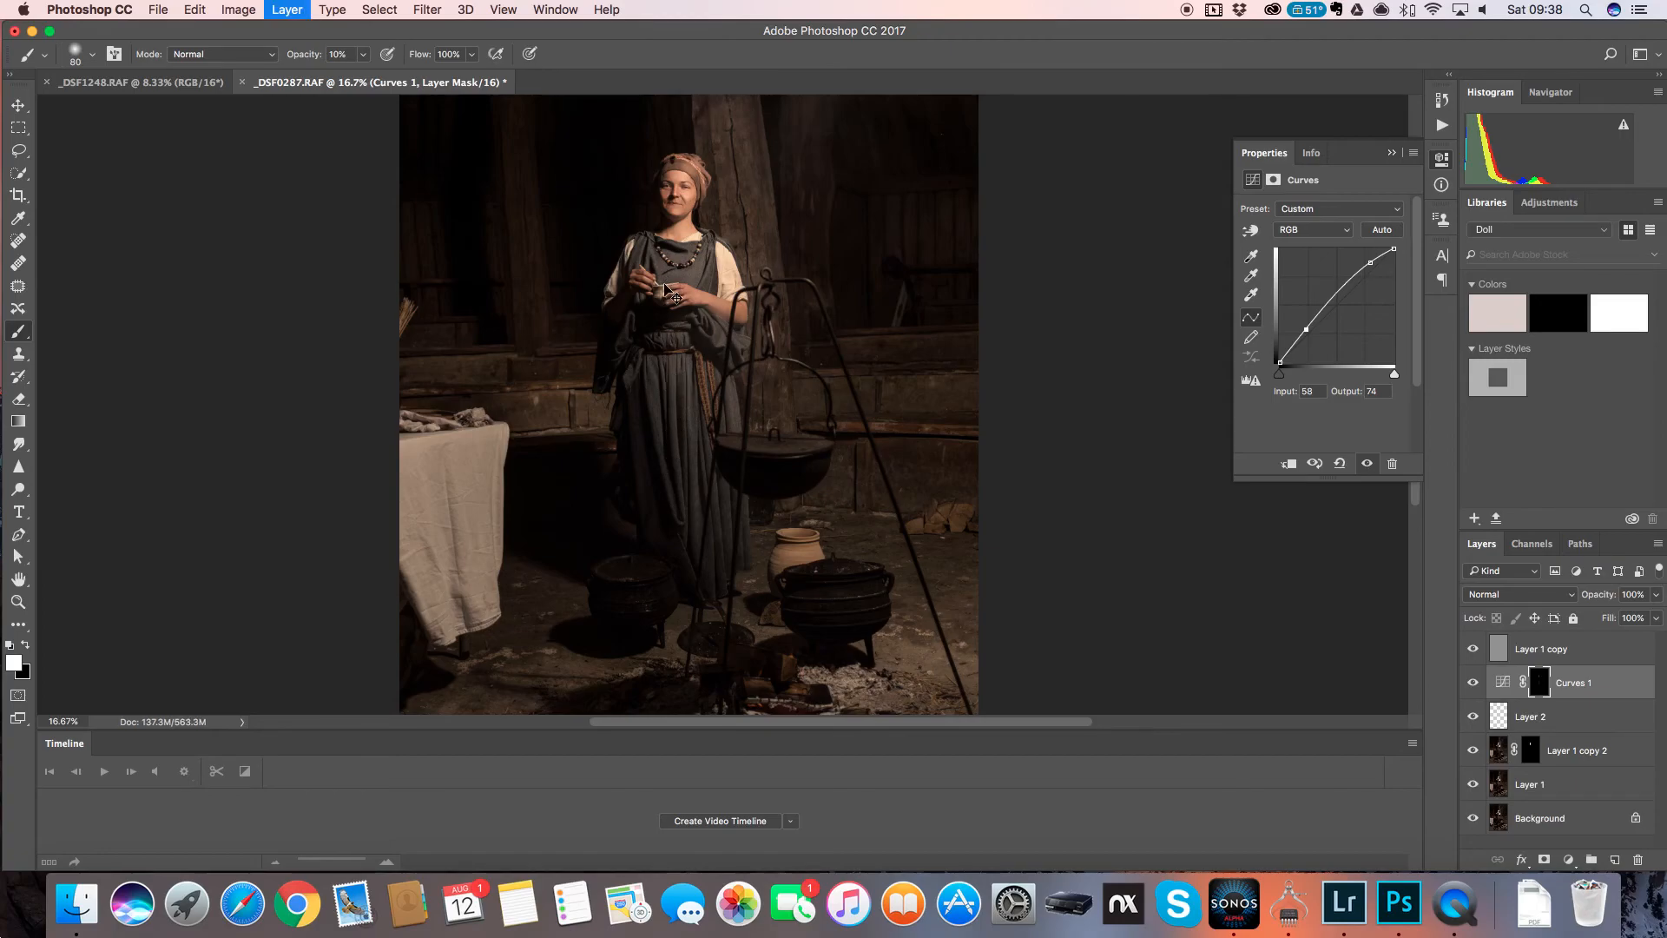
left_click(679, 301, "alt")
- Duplicate the merged Background onto a new layer
key("super+plus")
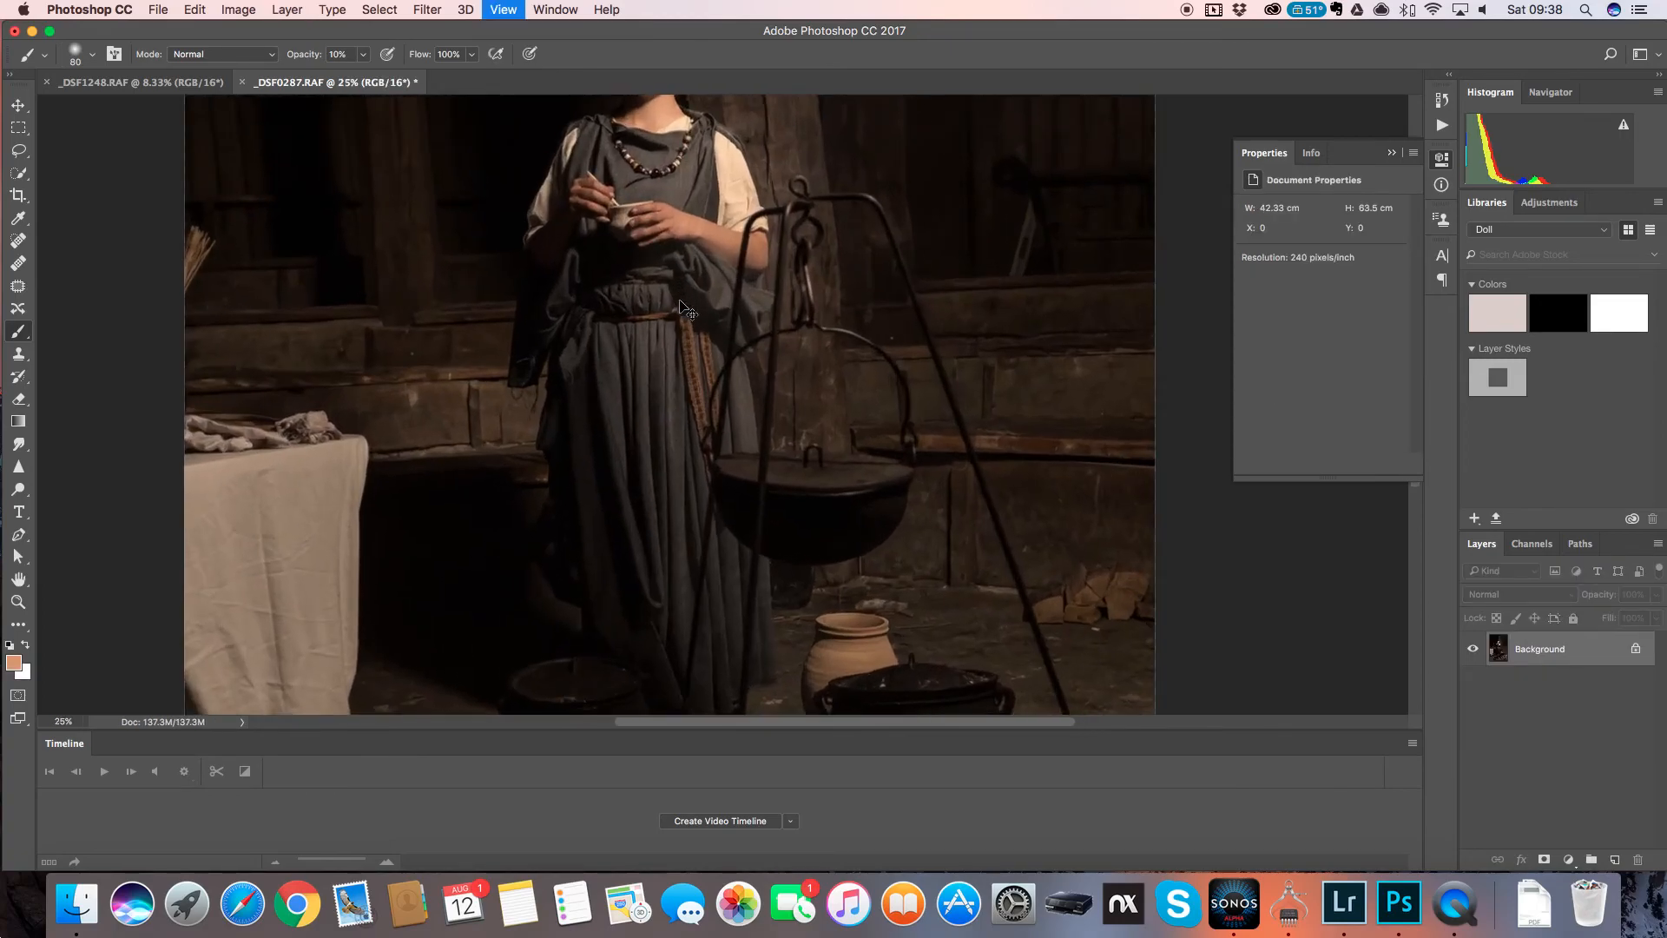
left_click_drag(698, 258, 749, 549)
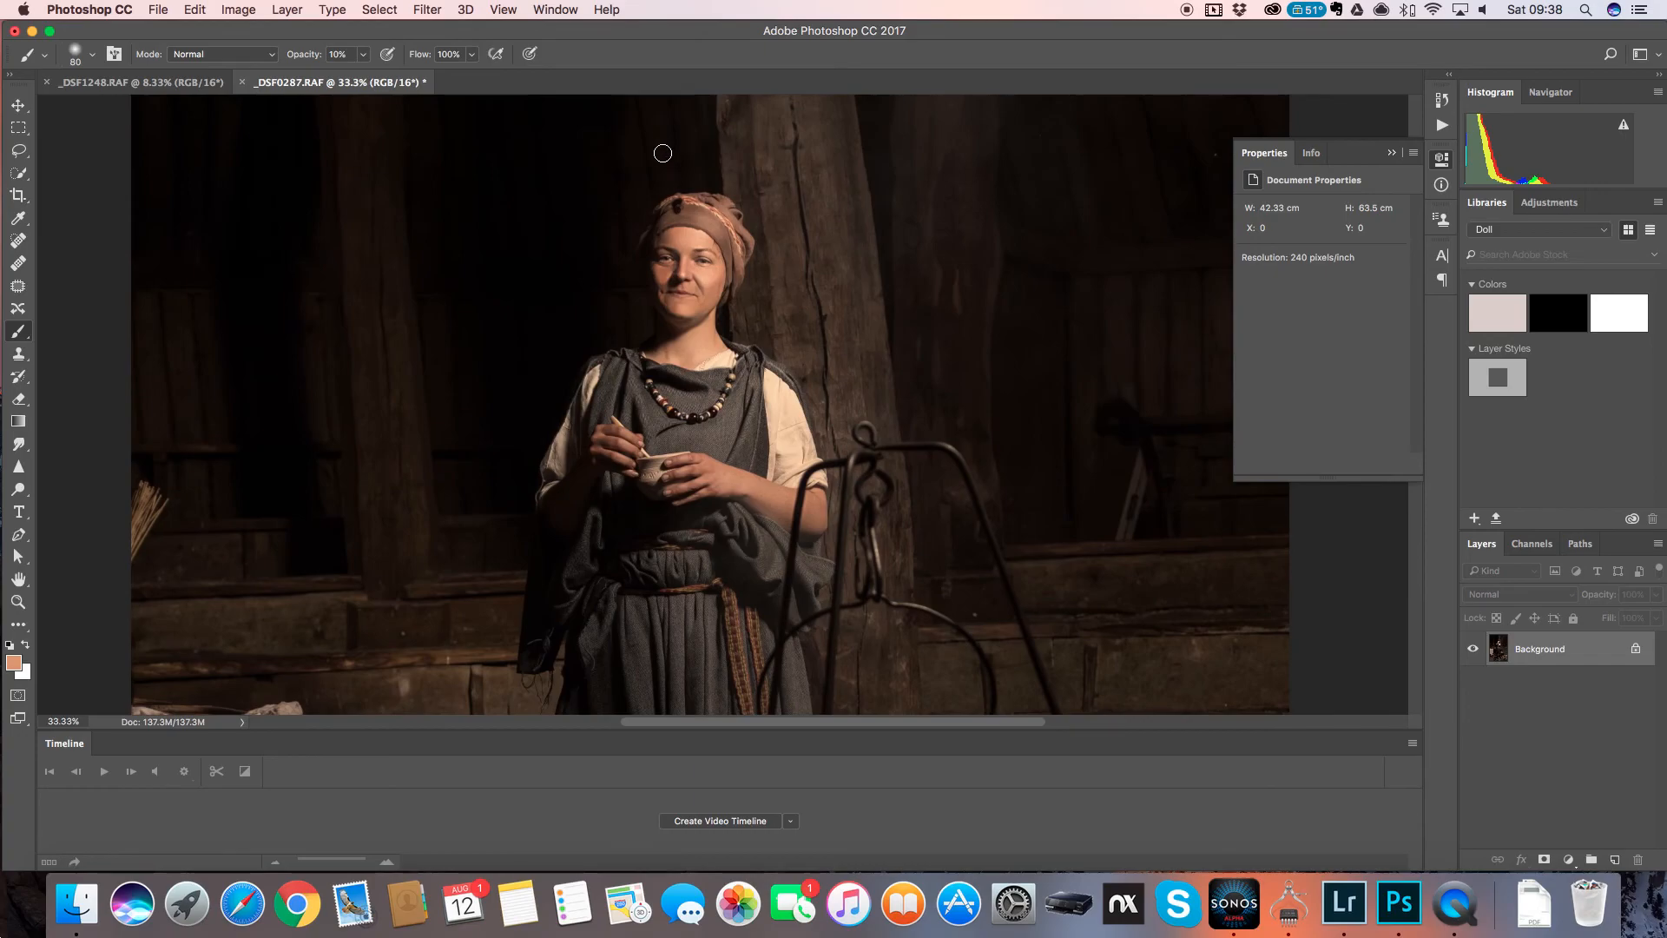
key("super+j")
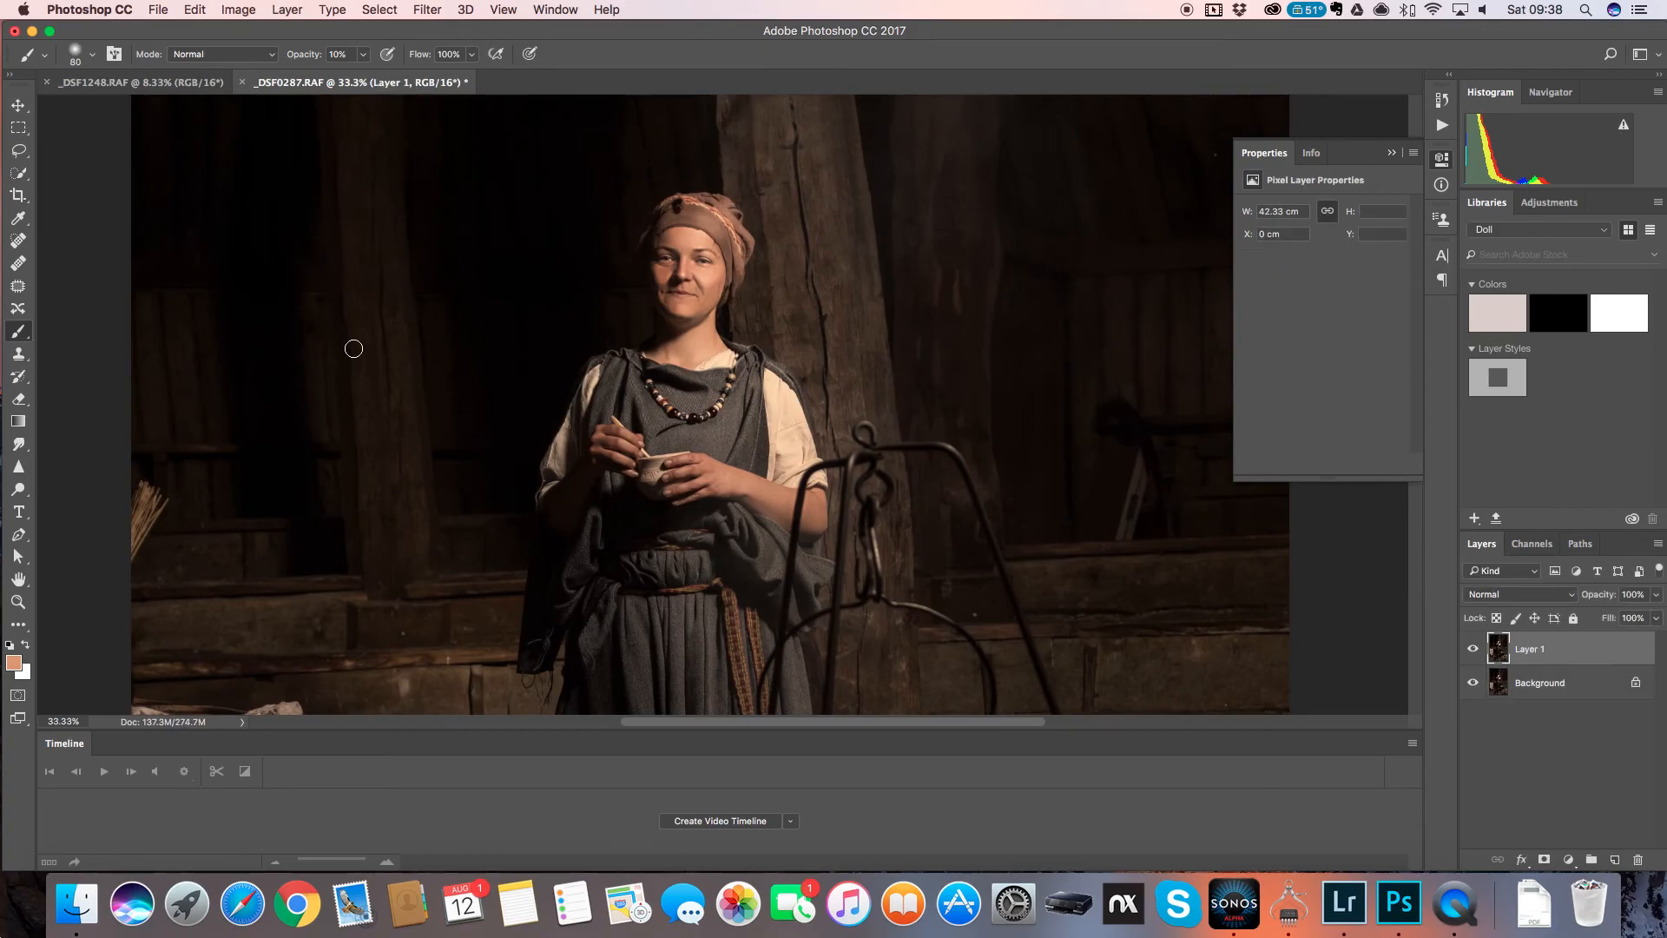
- Brighten the irises of both eyes on Layer 1 using the Dodge tool with a very small brush, Midtones range and 50% exposure
left_click(20, 492)
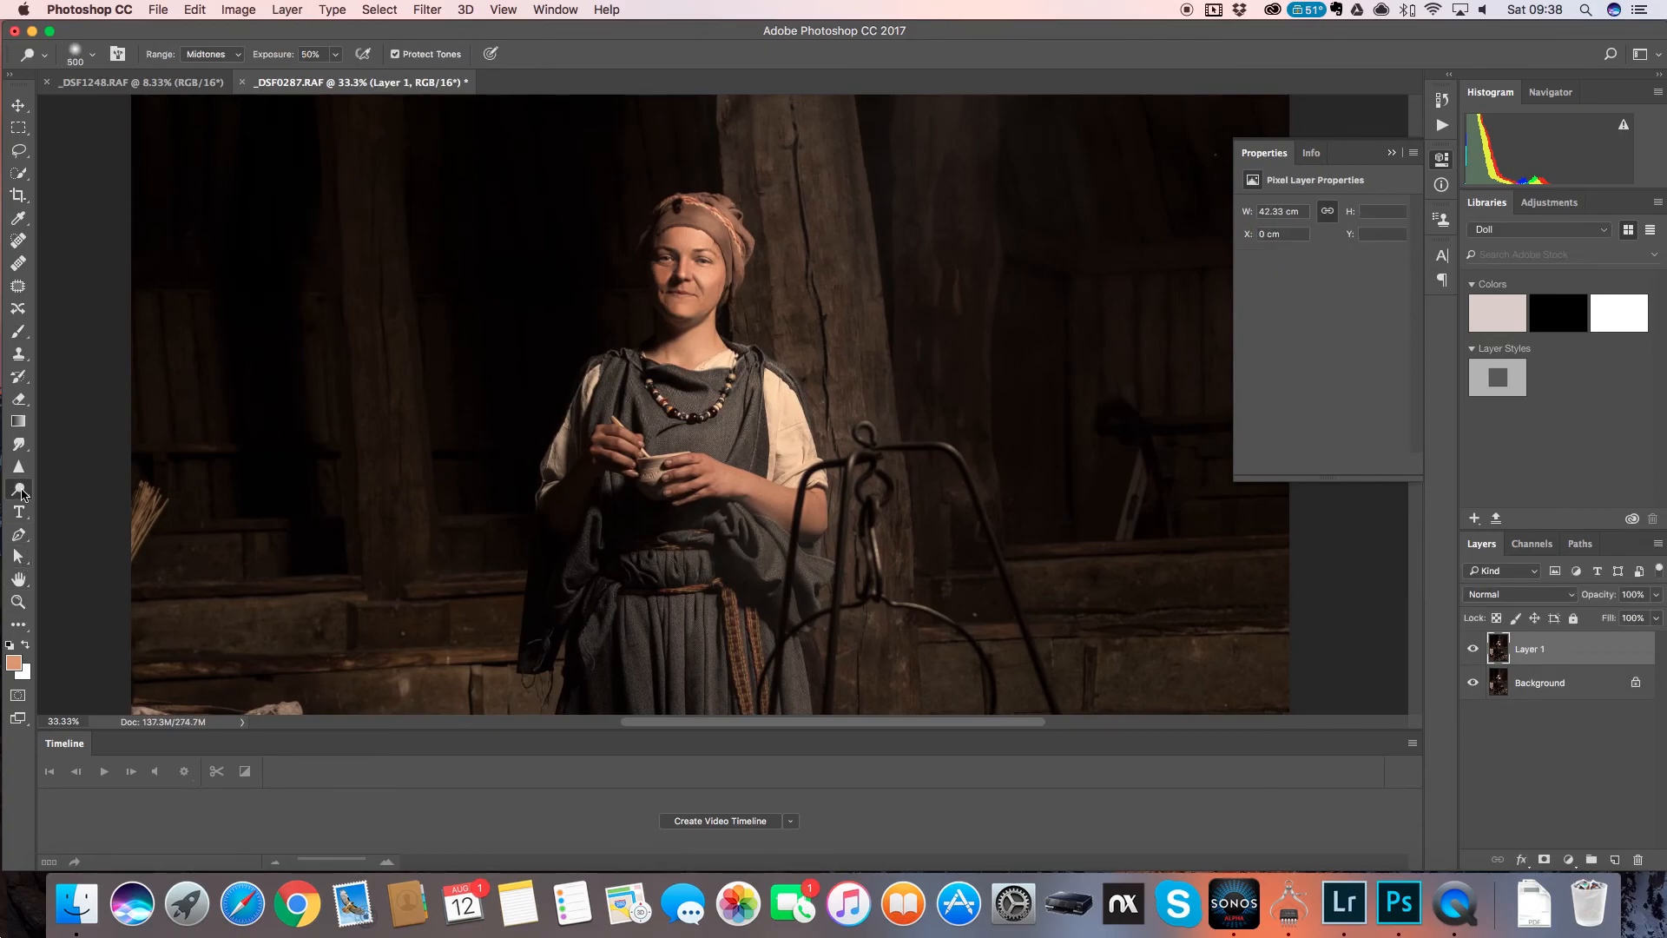
key("super+plus")
key("super+plus")
key("super+plus")
key("super+plus")
key("super+plus")
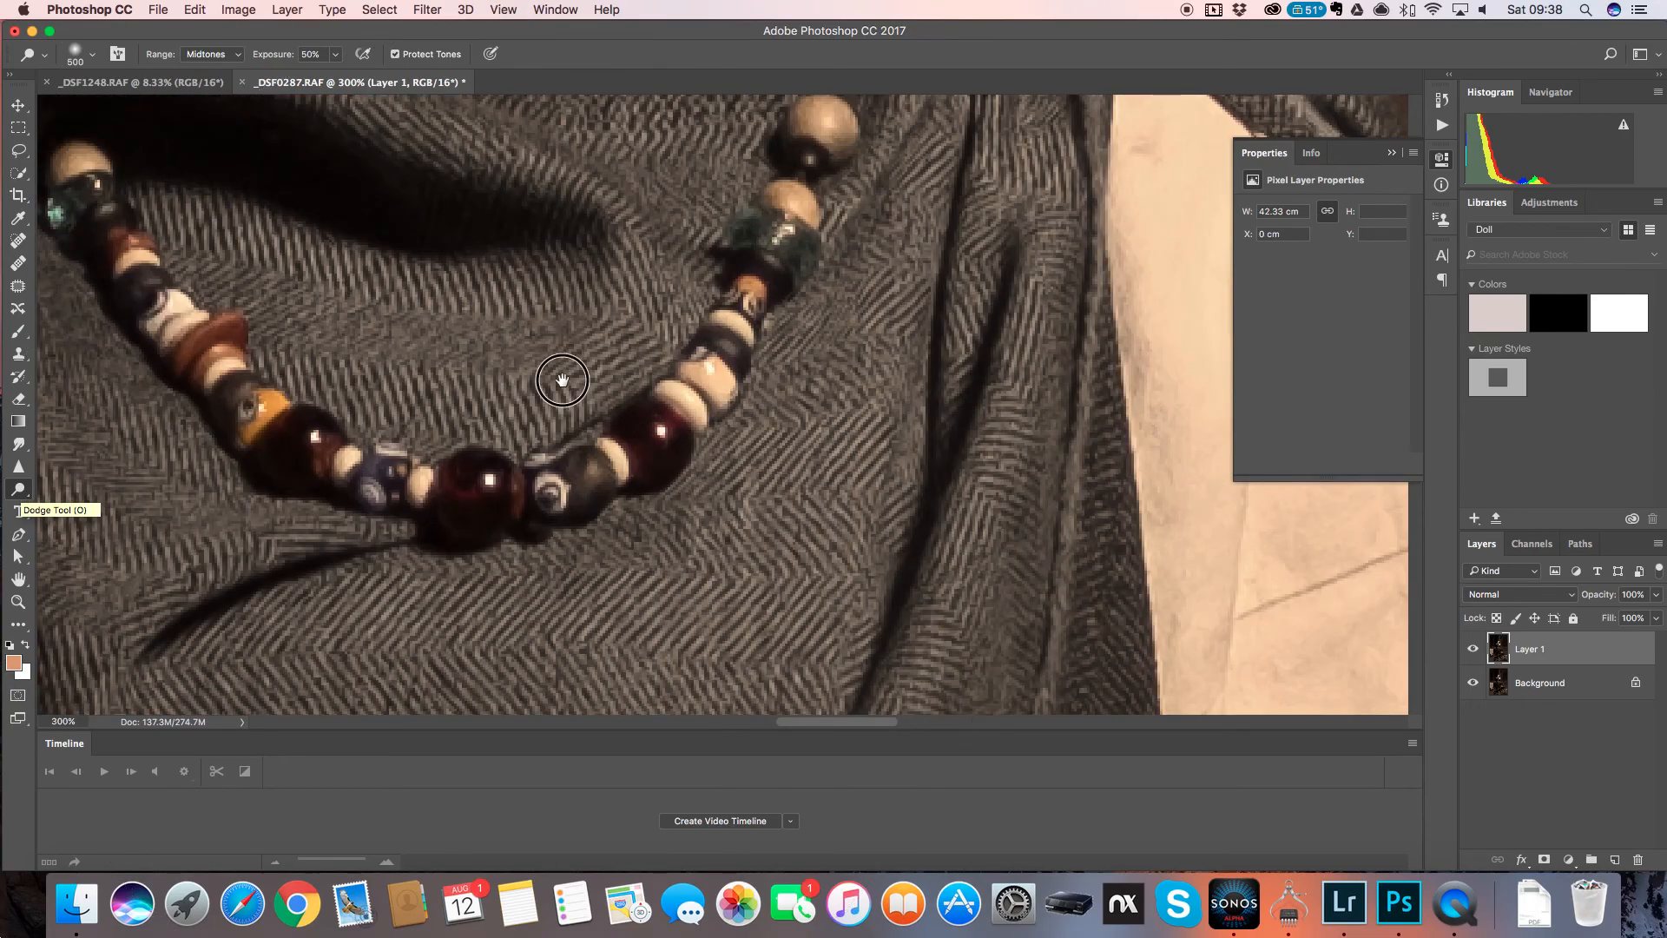
left_click_drag(559, 380, 525, 758)
left_click_drag(458, 444, 524, 796)
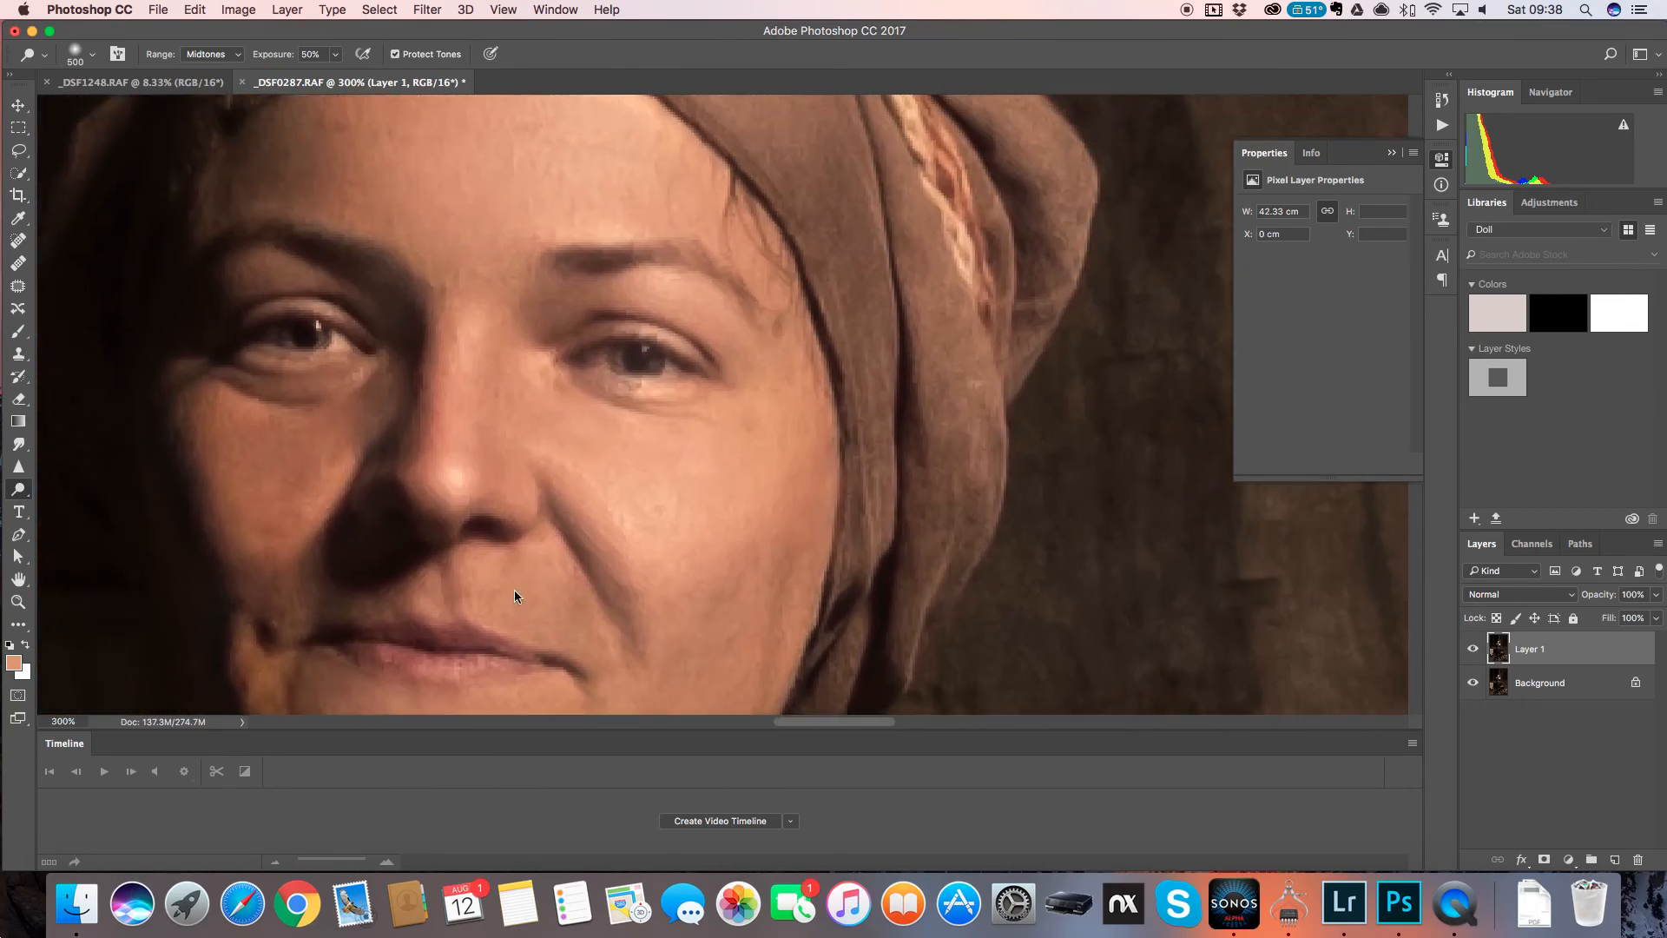
key("bracketleft")
key("bracketleft")
key("bracketleft")
key("bracketleft")
key("bracketleft")
key("bracketleft")
key("bracketleft")
key("bracketleft")
key("bracketleft")
key("bracketleft")
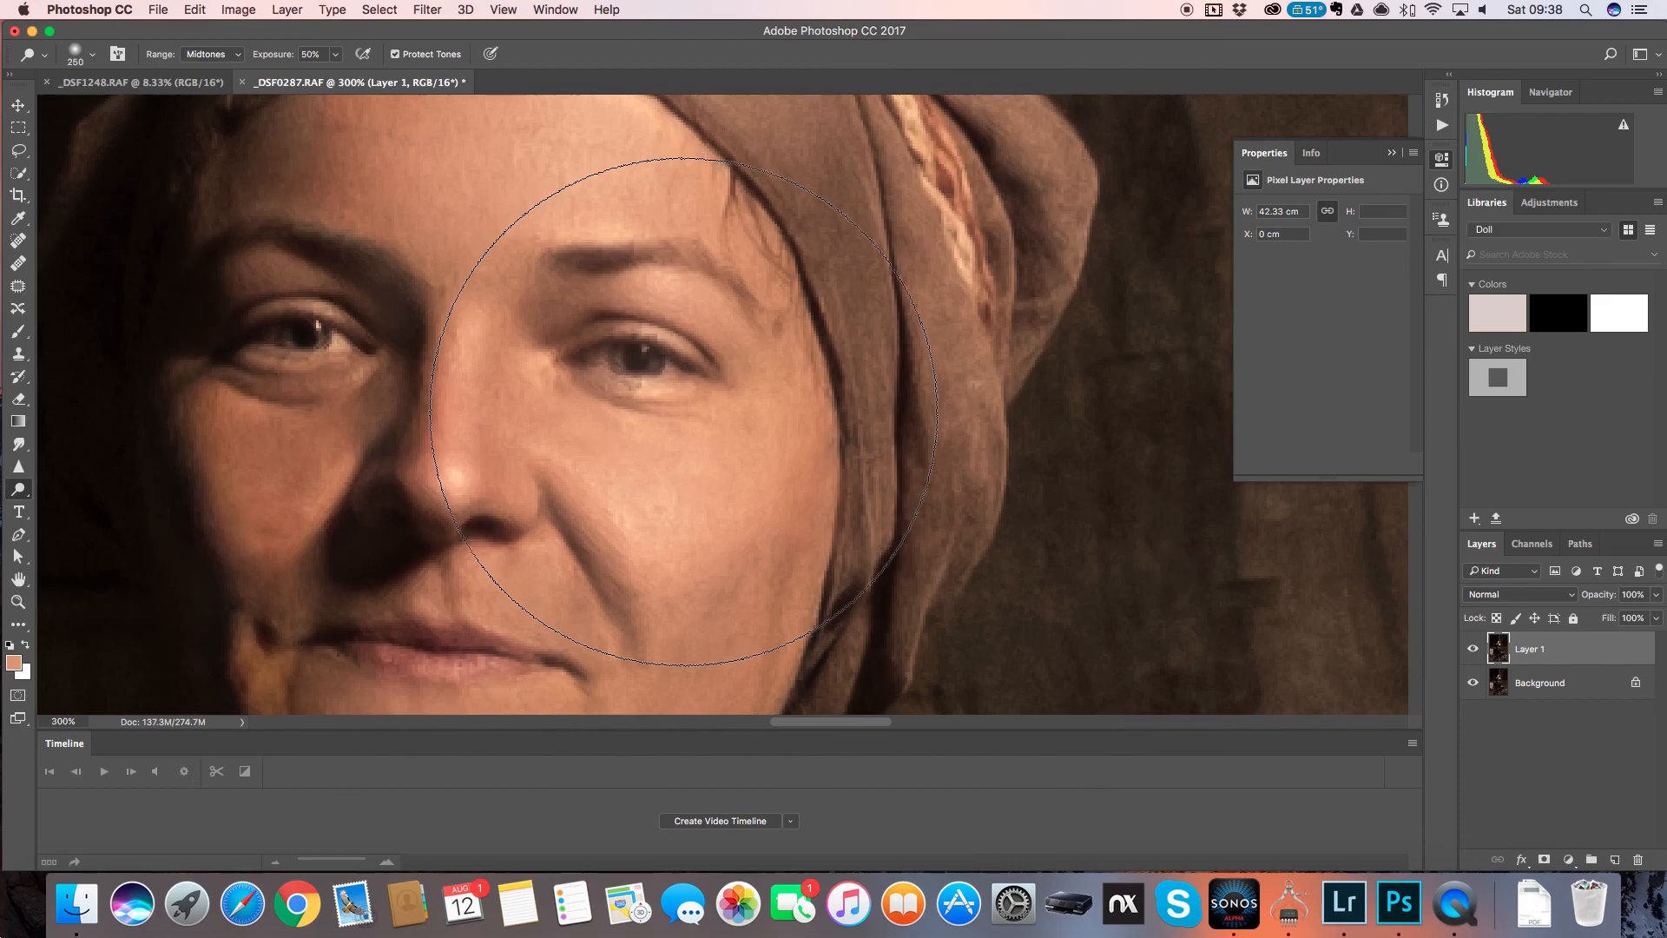
key("bracketleft")
key("bracketleft")
key("bracketleft")
key("bracketleft")
key("bracketleft")
key("bracketleft")
key("bracketleft")
key("bracketleft")
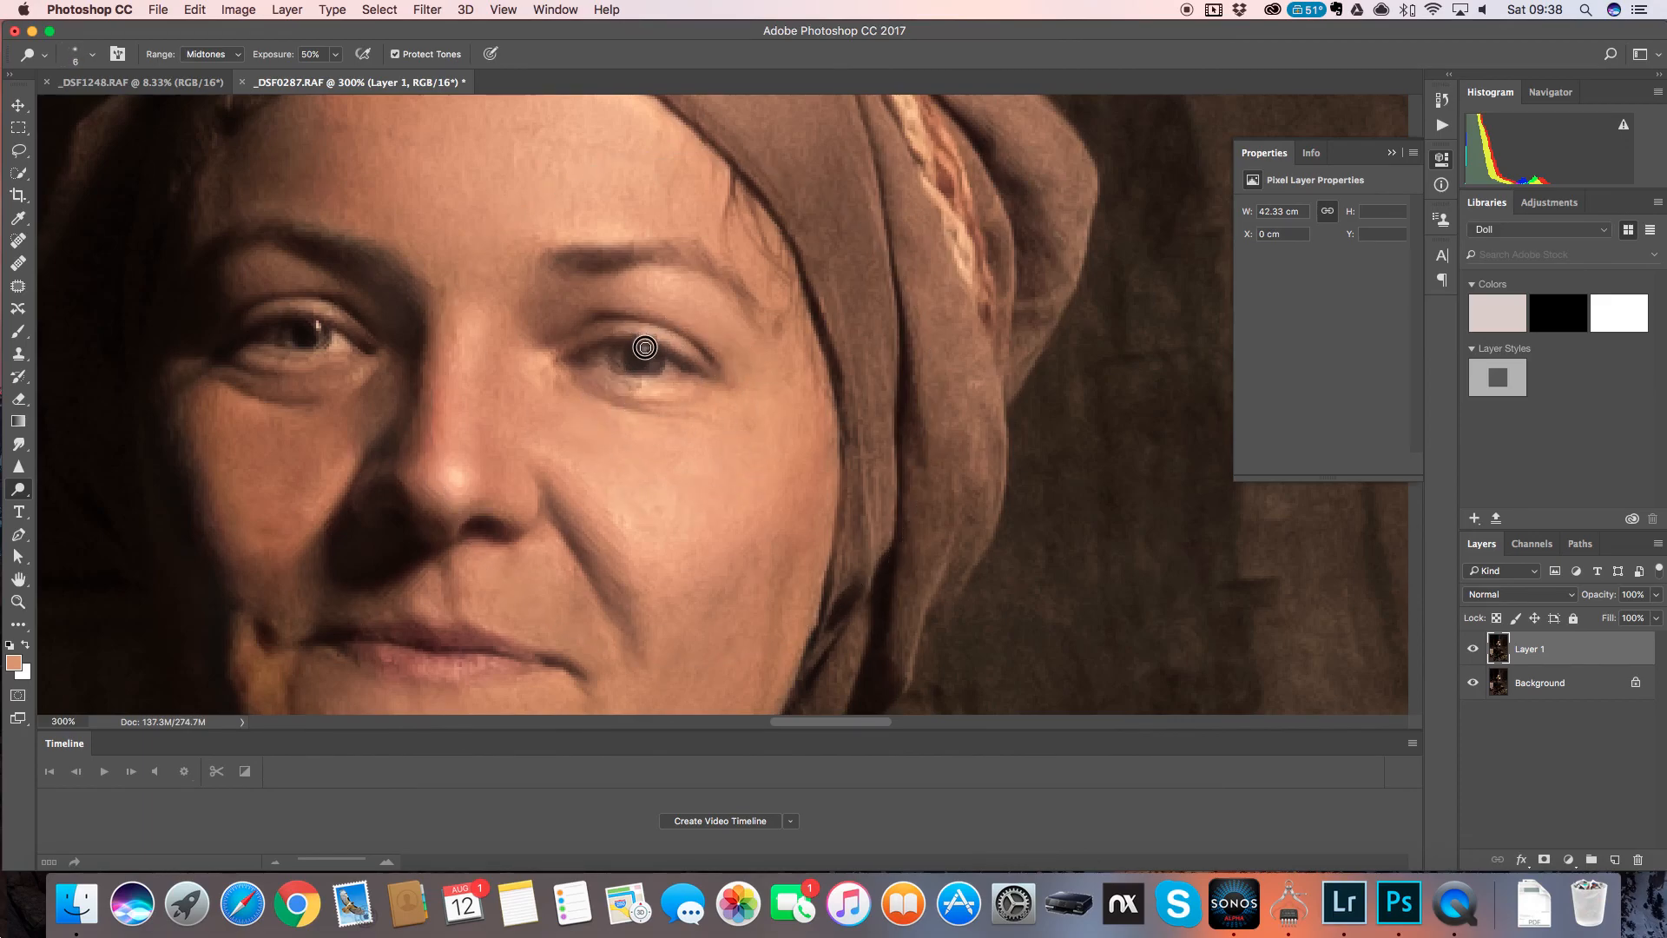
left_click_drag(623, 358, 661, 357)
left_click_drag(319, 325, 322, 336)
left_click(647, 372)
- Dodge around the tip of the nose with a 20-pixel brush at 10% exposure
key("bracketright")
key("bracketright")
key("bracketright")
key("bracketright")
key("bracketright")
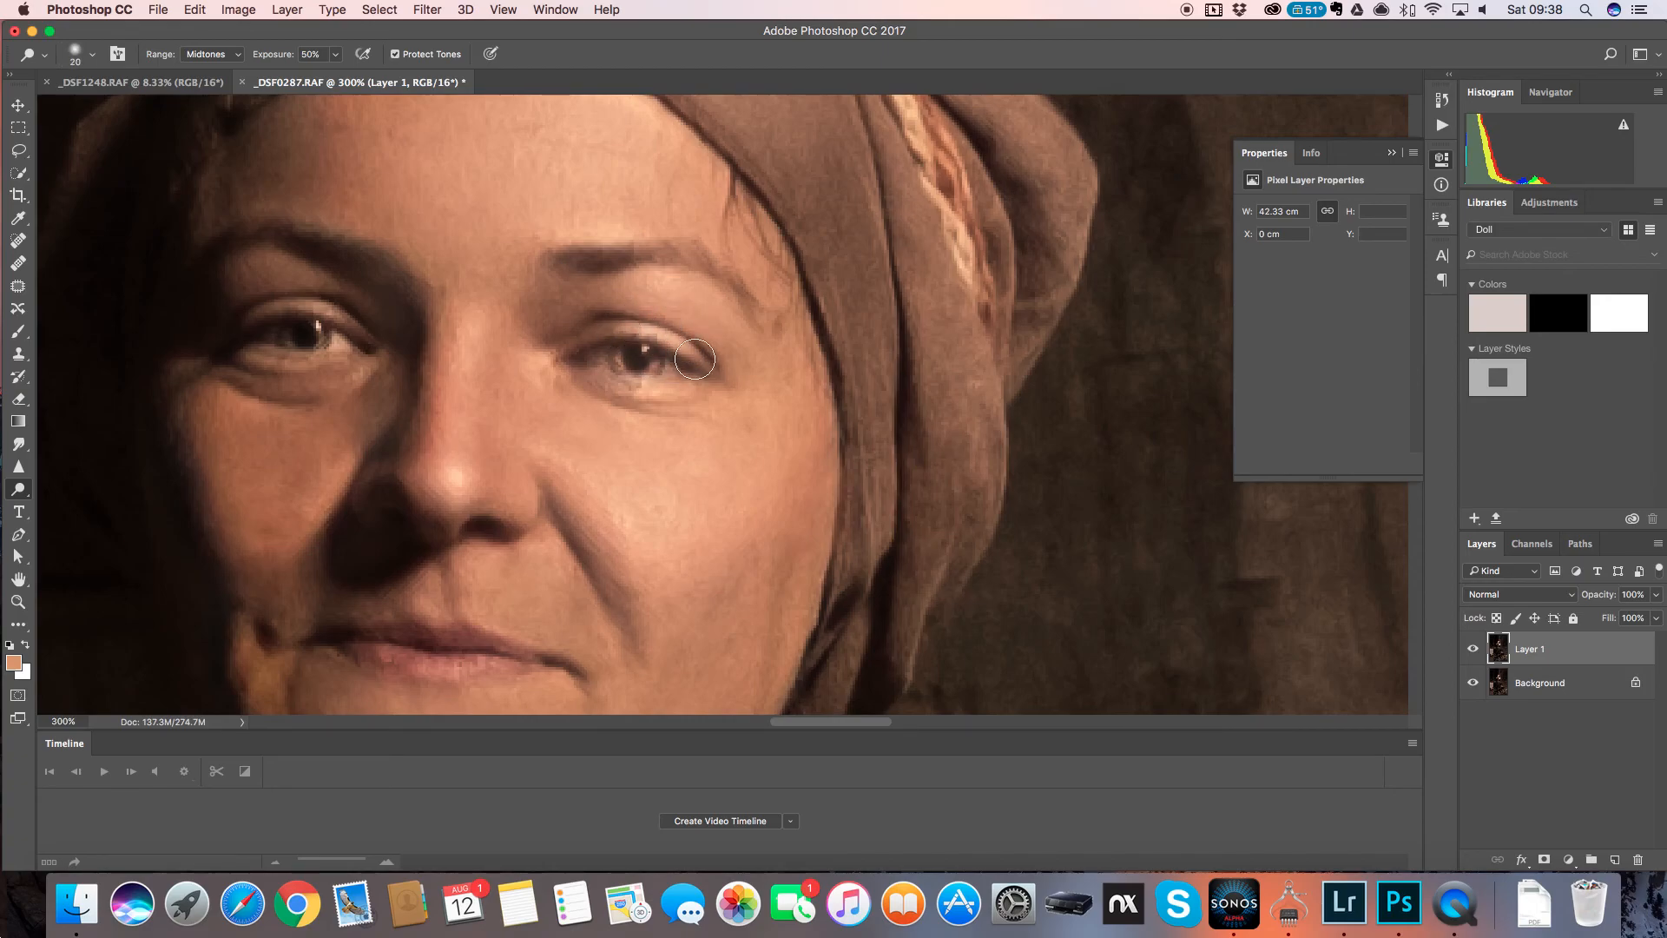
key("1")
left_click_drag(466, 503, 450, 483)
- Swap the foreground and background colours and undo the last dodge stroke
key("super+minus")
key("super+minus")
key("super+minus")
key("super+minus")
key("x")
key("super+z")
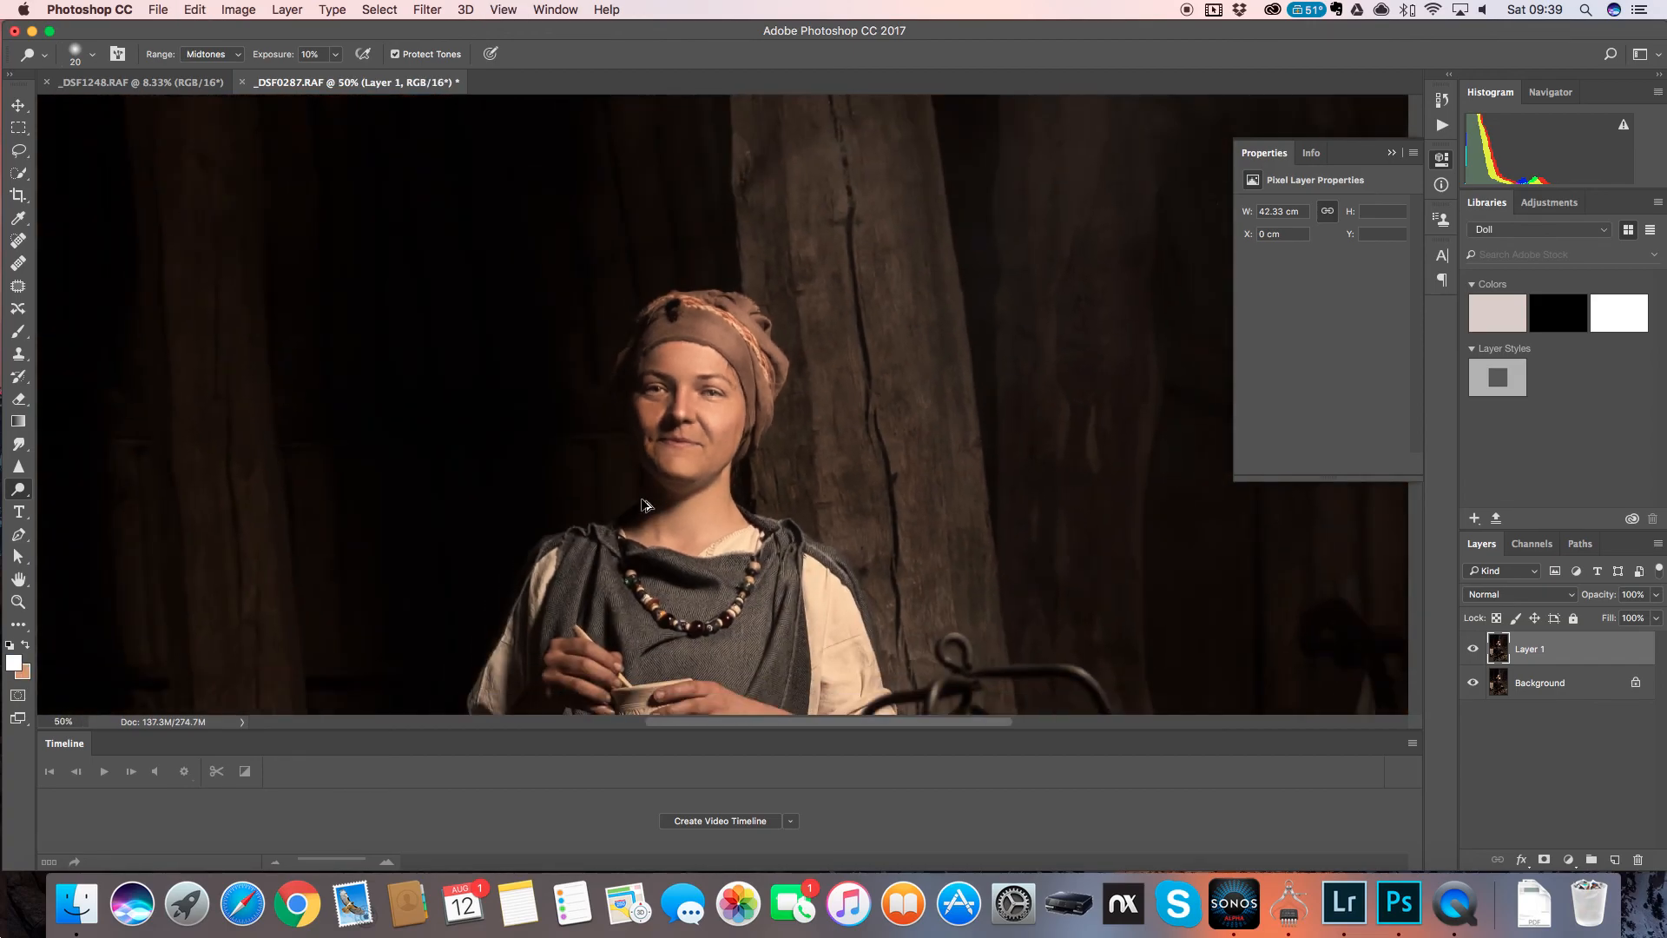
- Soften the skin at the tip of the nose using the Clone Stamp with a 25-pixel brush at 10% opacity
key("super+plus")
key("super+plus")
key("super+plus")
key("super+plus")
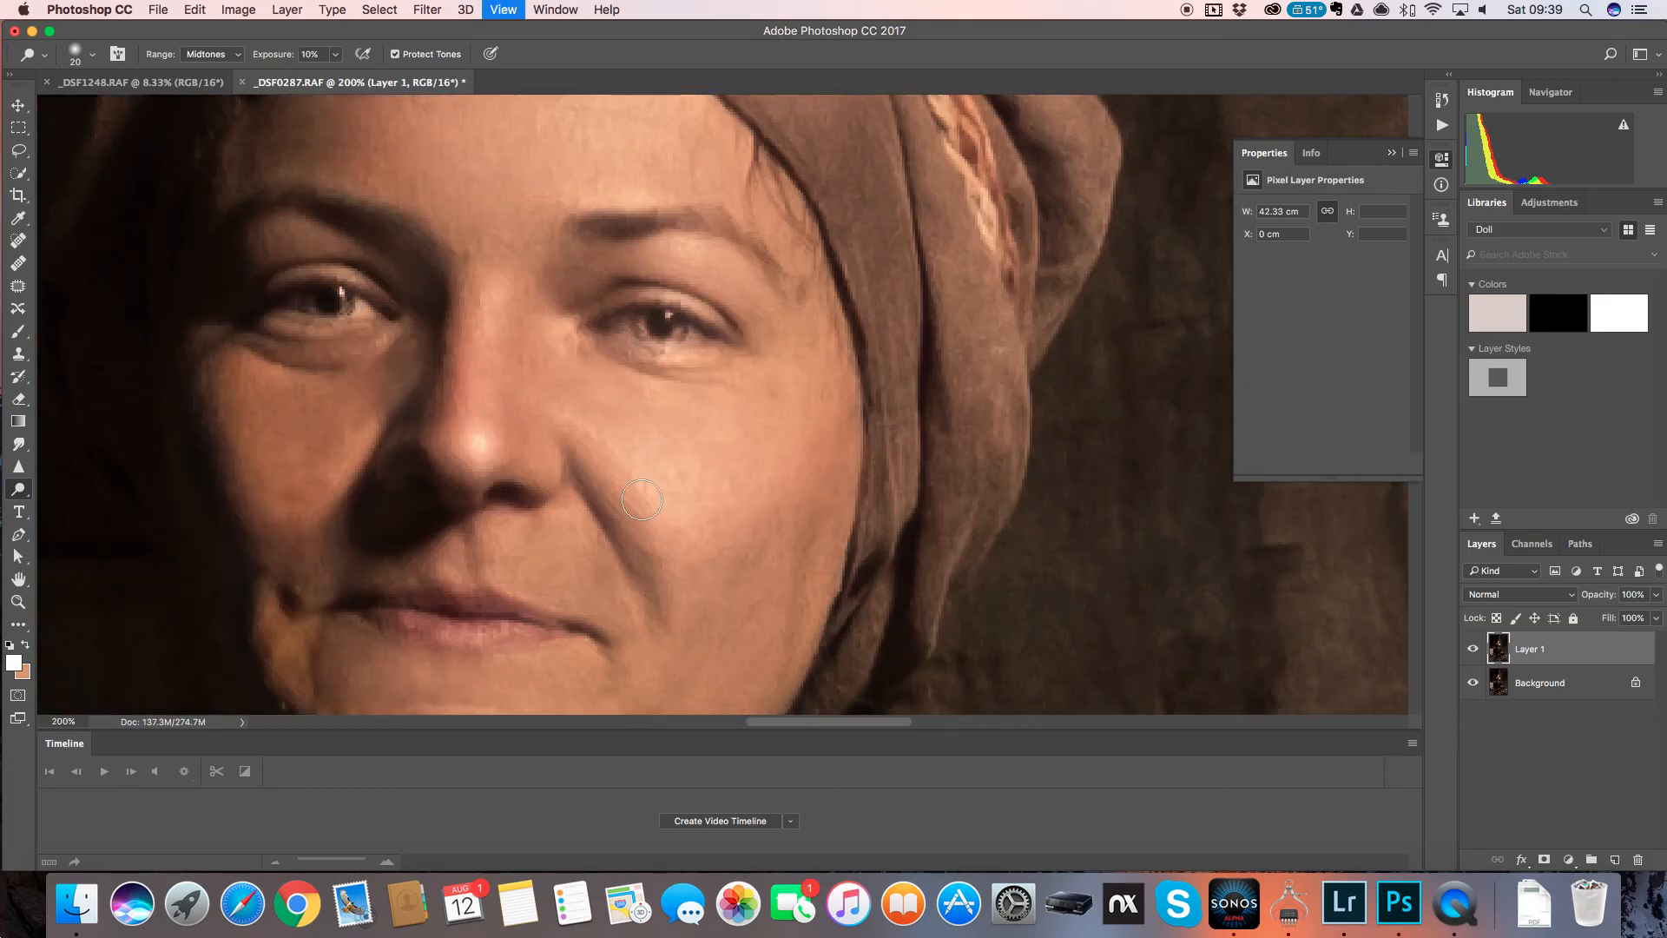
left_click(18, 353)
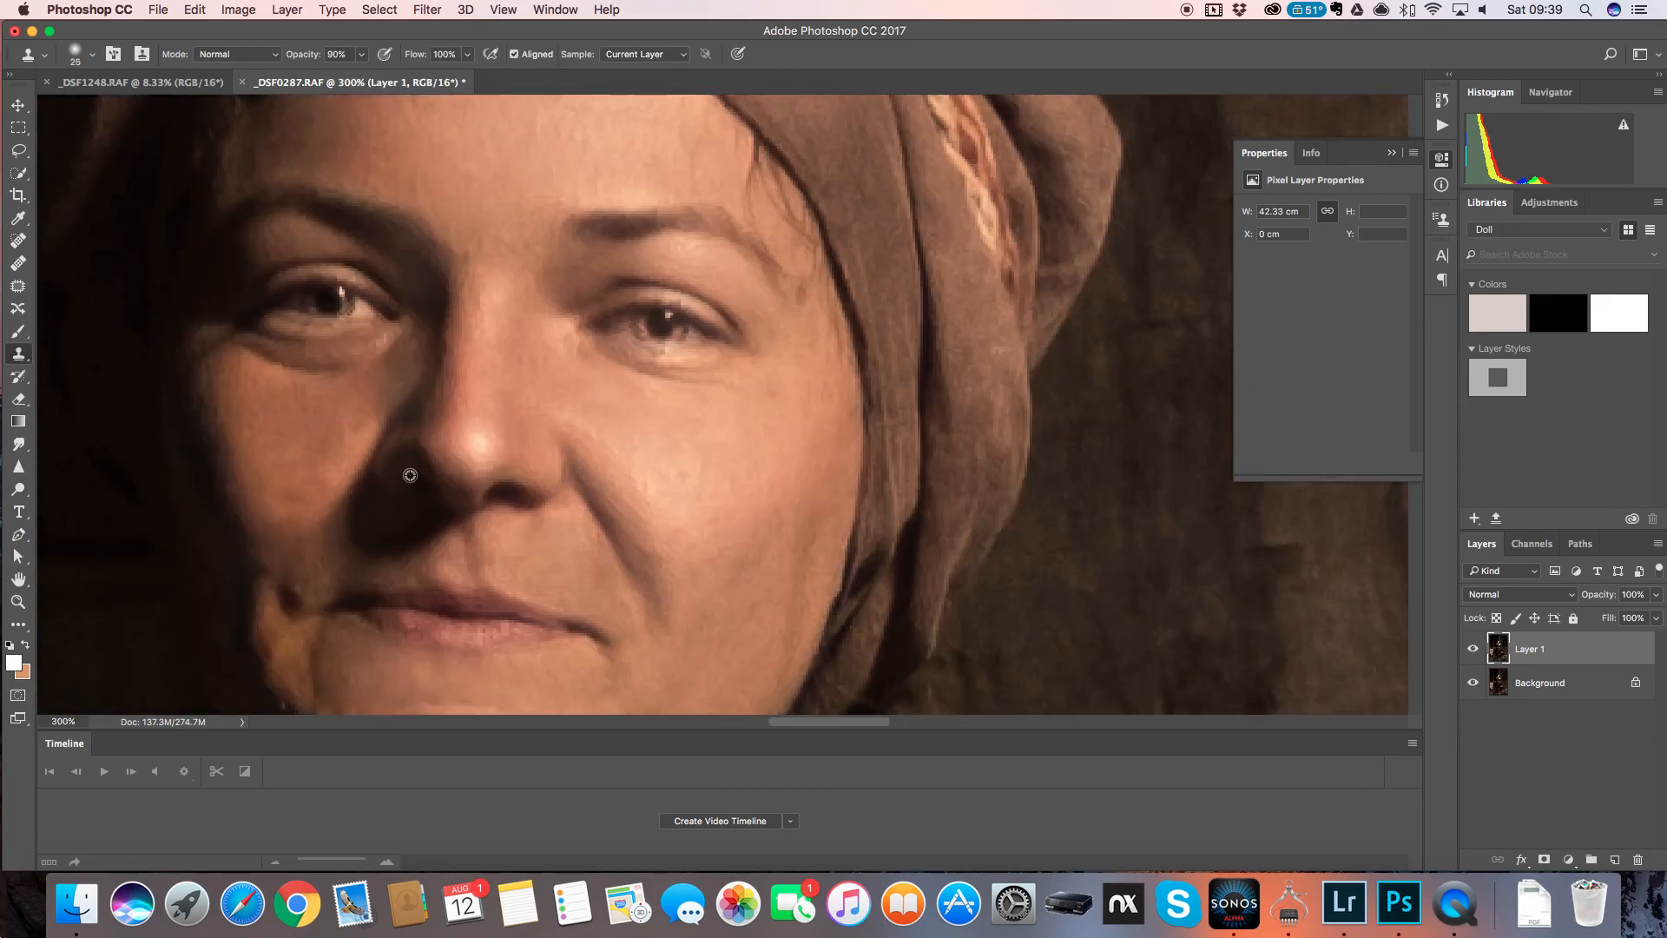
key("1")
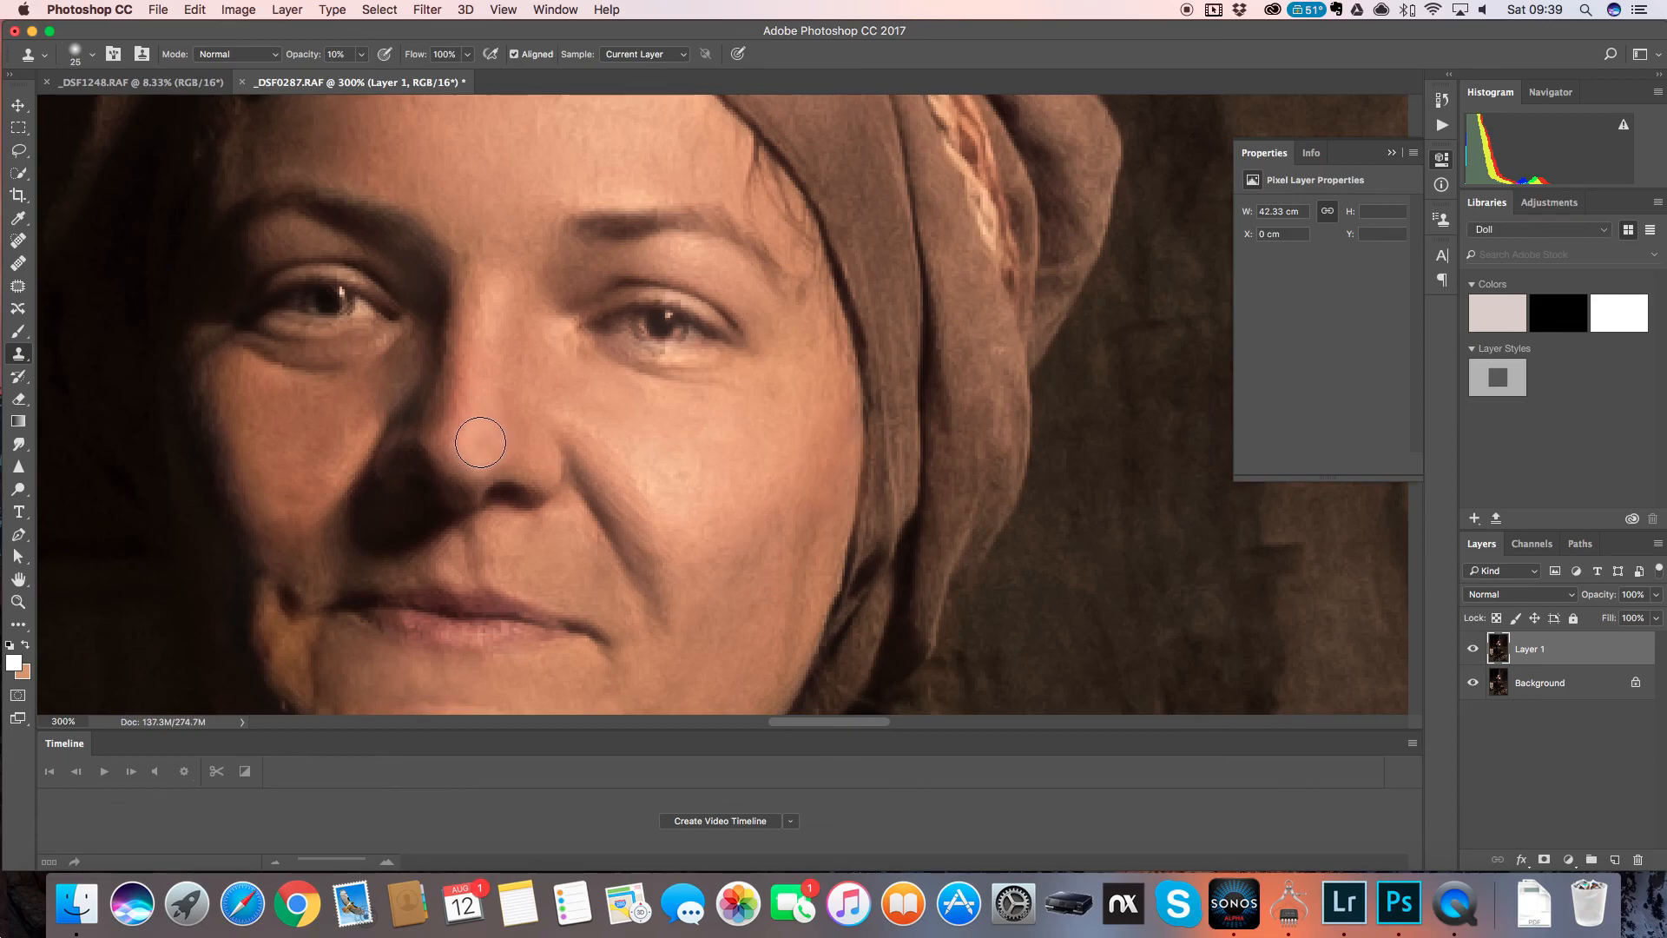
left_click_drag(480, 442, 475, 442)
- Merge the retouched Layer 1 down into the Background
key("super+0")
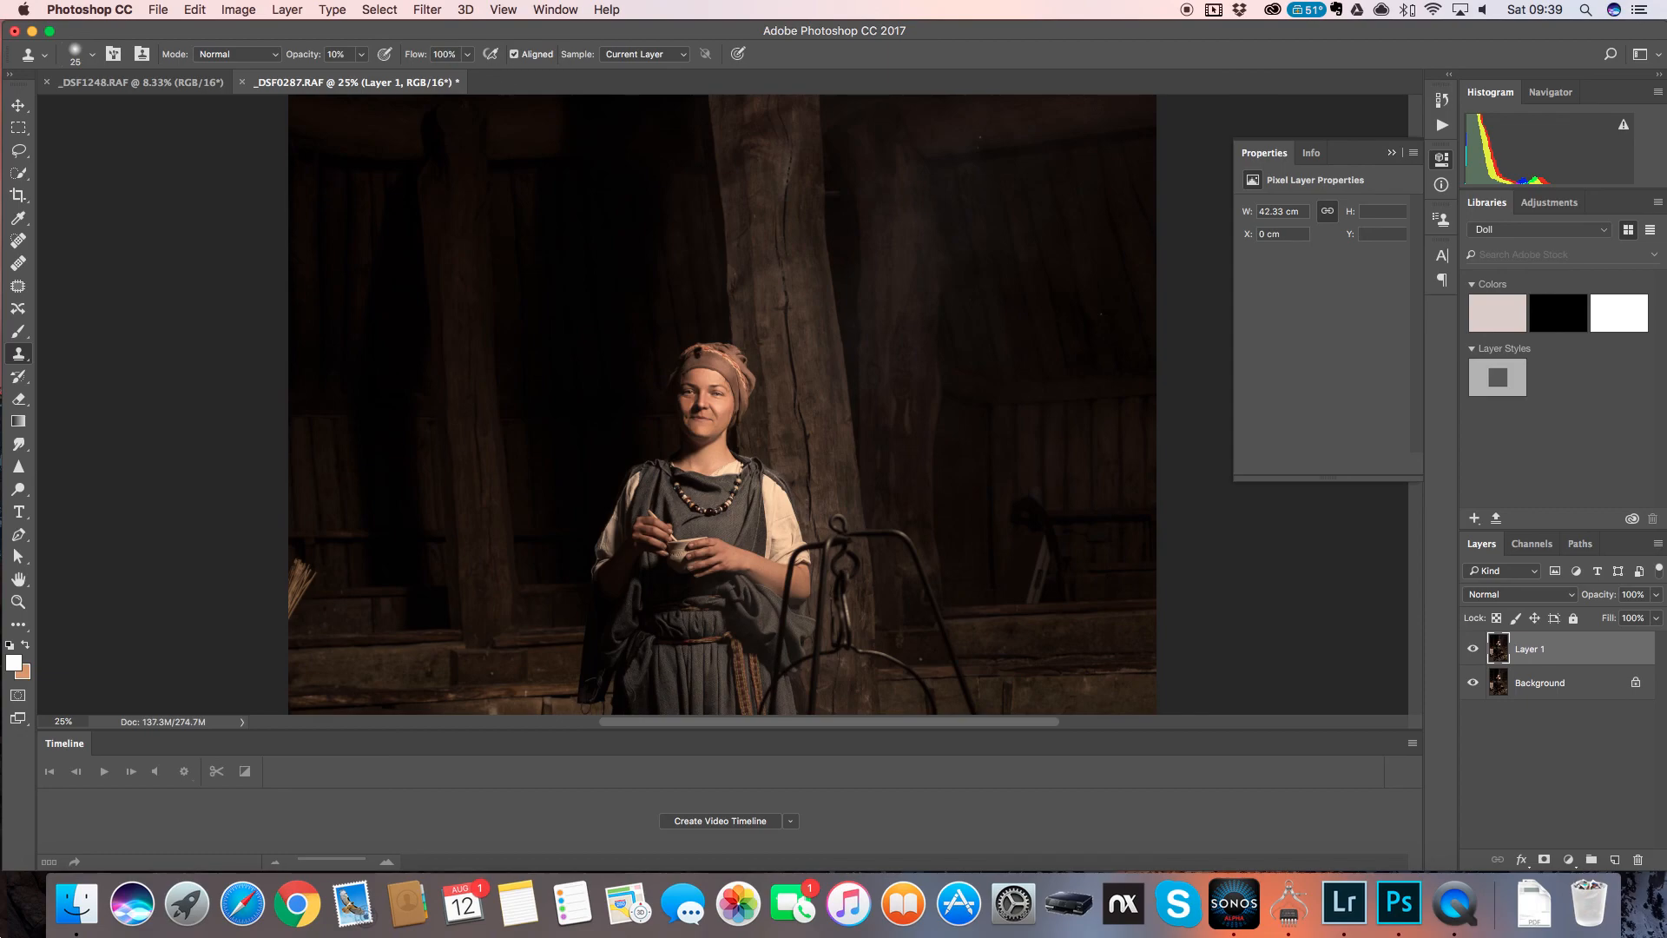
key("super+e")
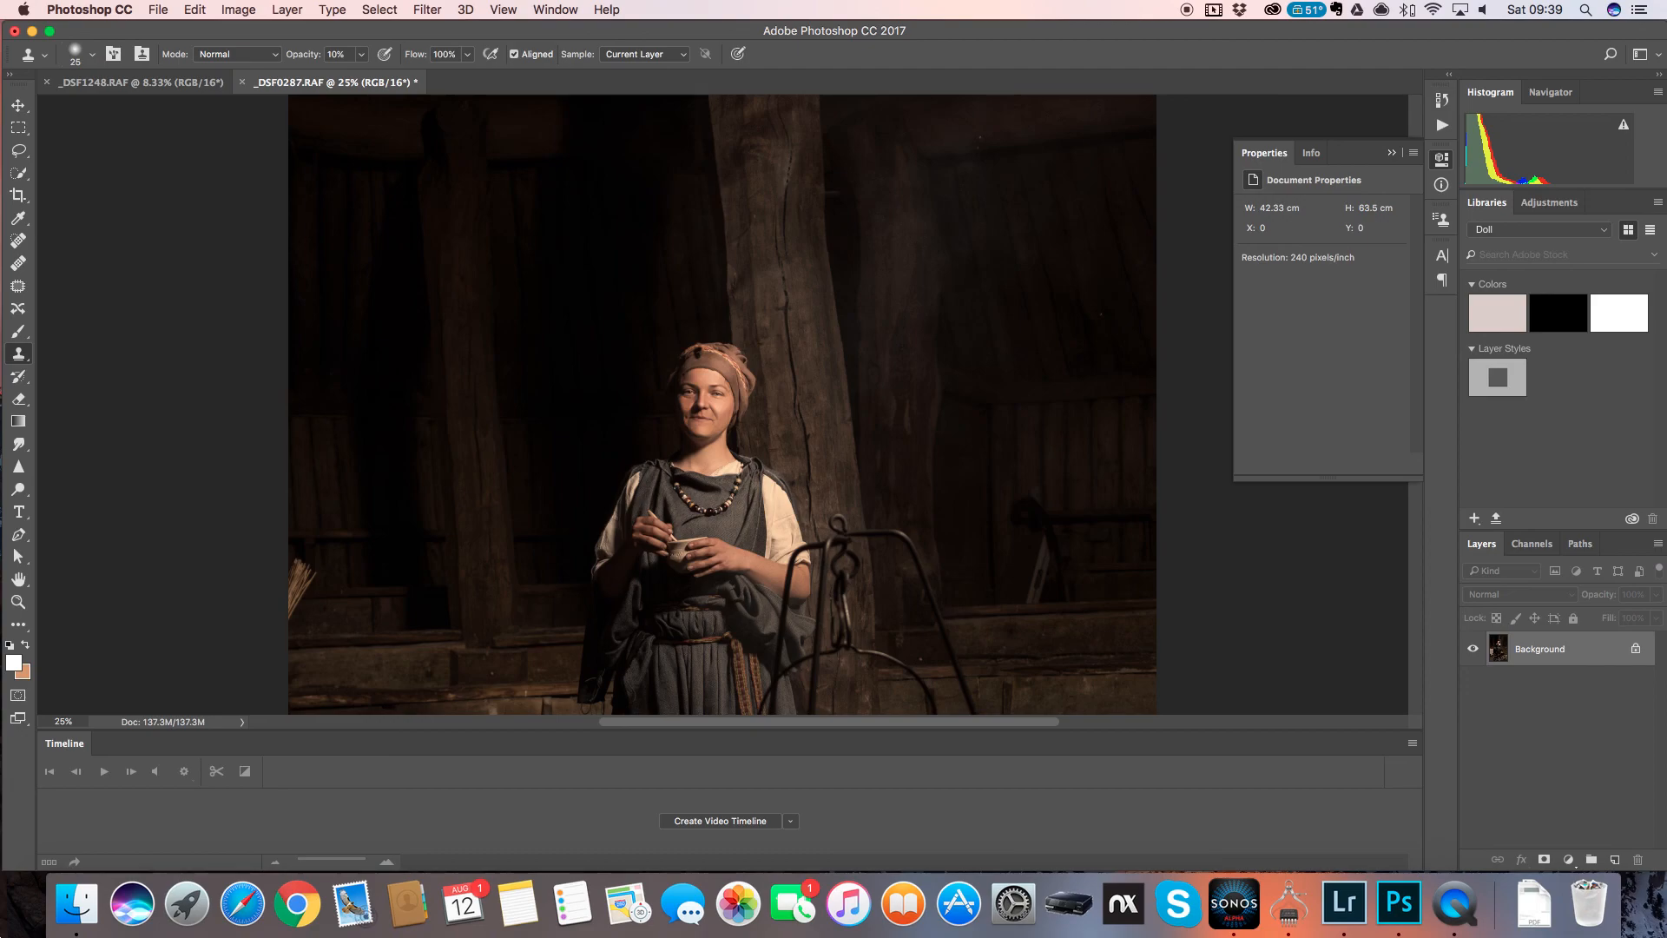
key("super+minus")
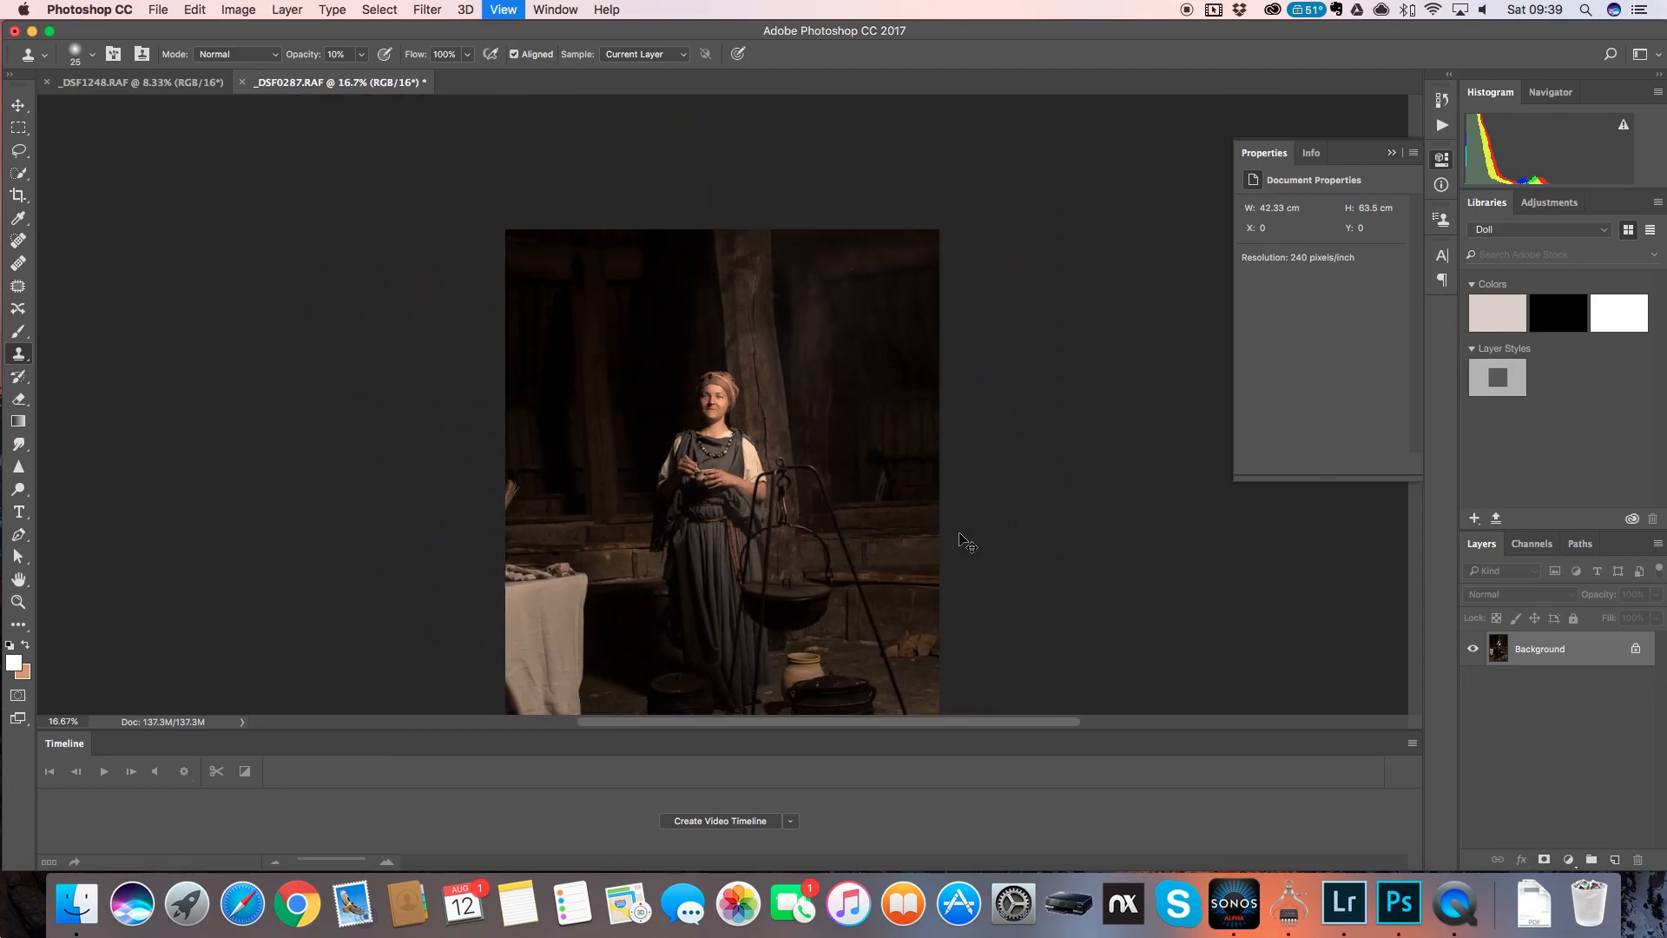
left_click_drag(958, 532, 932, 386)
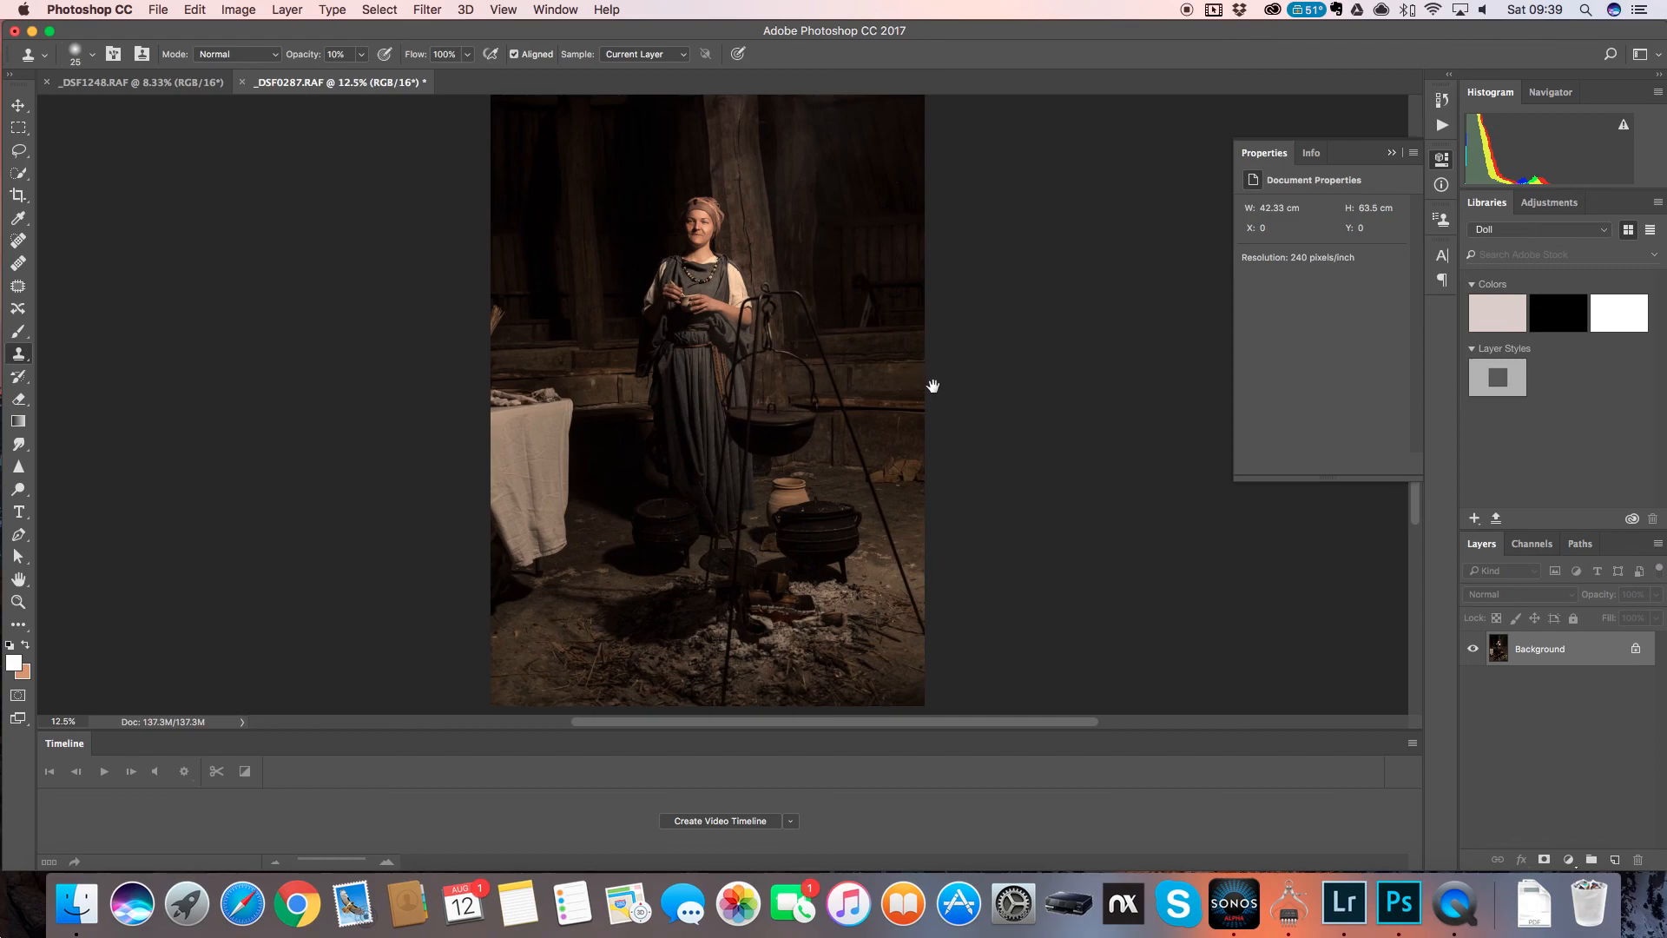